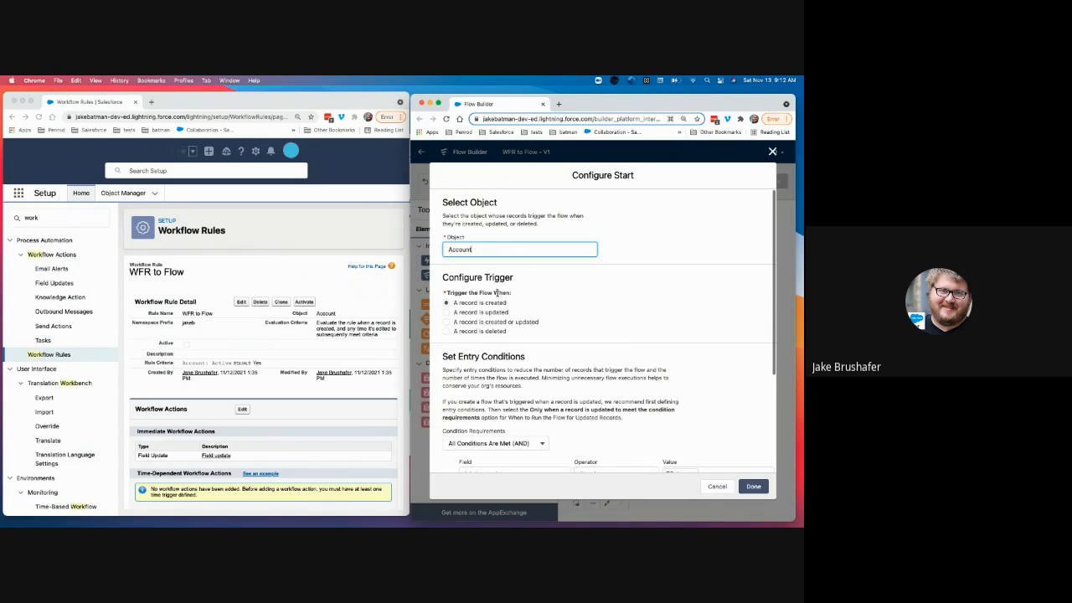
# Set the WFR to Flow start trigger to run when a record is created or updated.
pyautogui.scroll(-3, 449, 325)
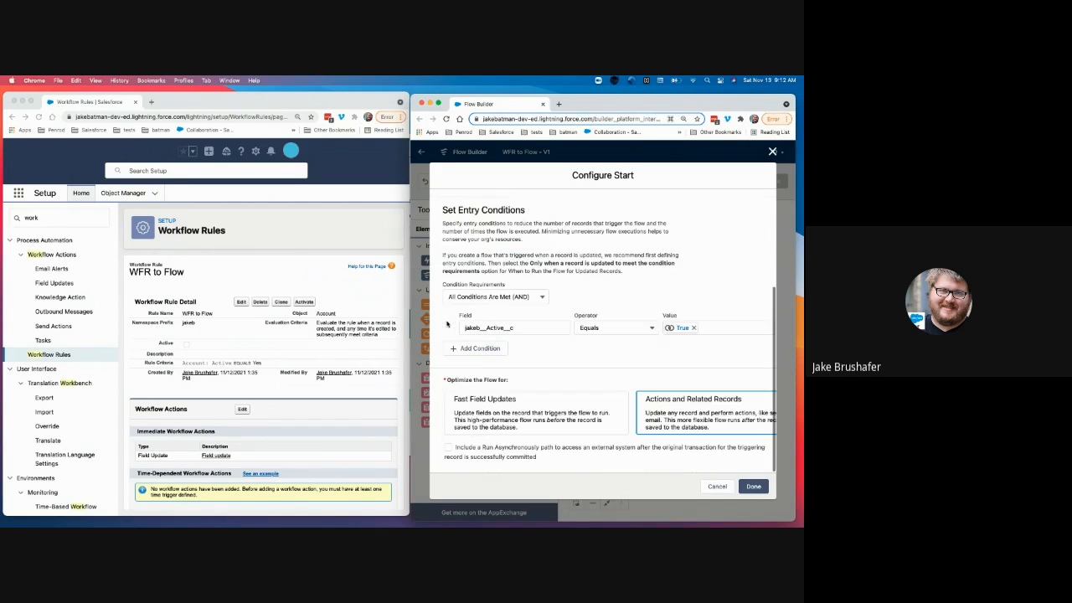
pyautogui.scroll(3, 488, 357)
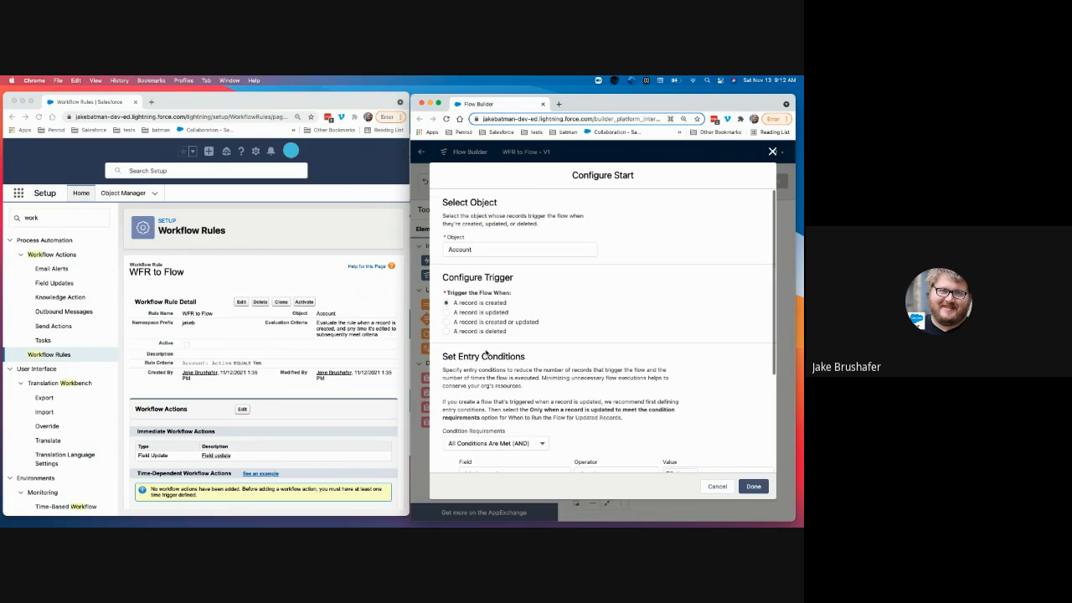
pyautogui.click(447, 321)
pyautogui.scroll(-3, 449, 320)
pyautogui.scroll(2, 450, 318)
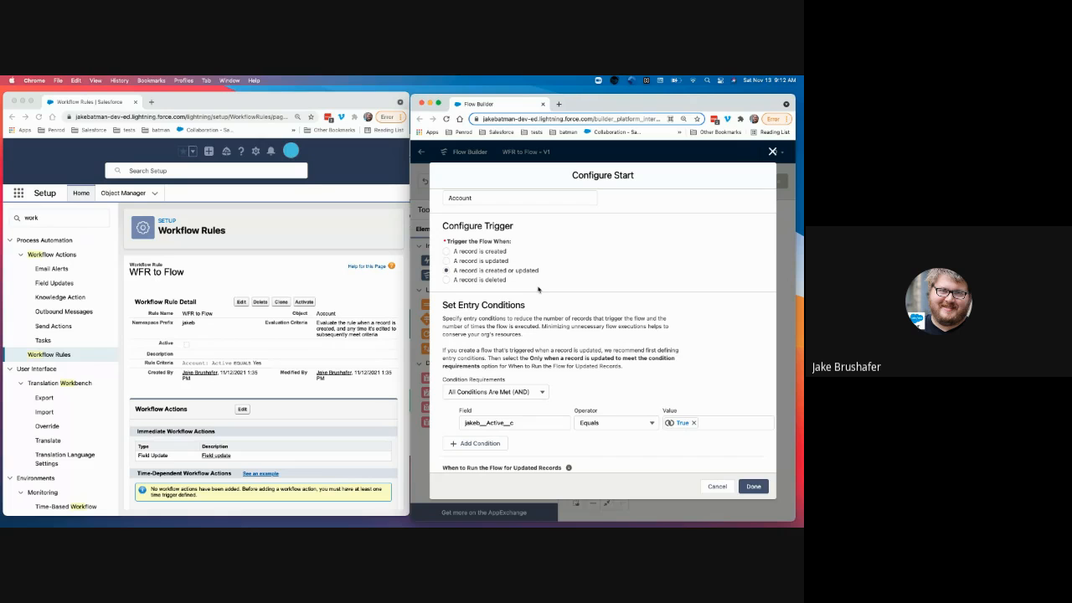
# Run the flow only when a record is updated to meet the condition requirements, and accept the start configuration.
pyautogui.scroll(-1, 538, 289)
pyautogui.scroll(-4, 545, 302)
pyautogui.scroll(-3, 553, 340)
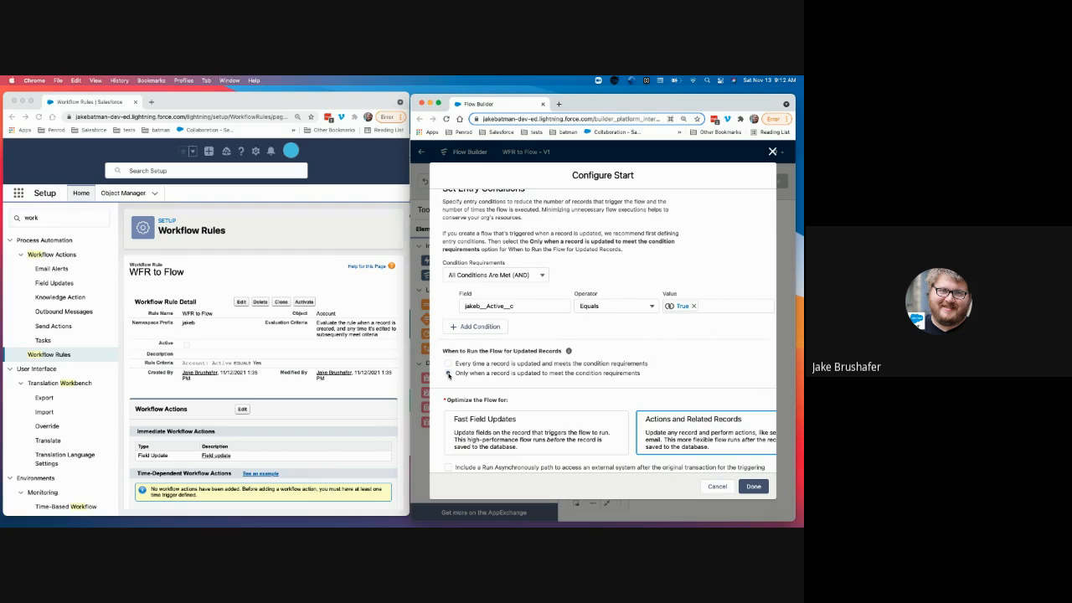
pyautogui.click(448, 373)
pyautogui.scroll(3, 685, 398)
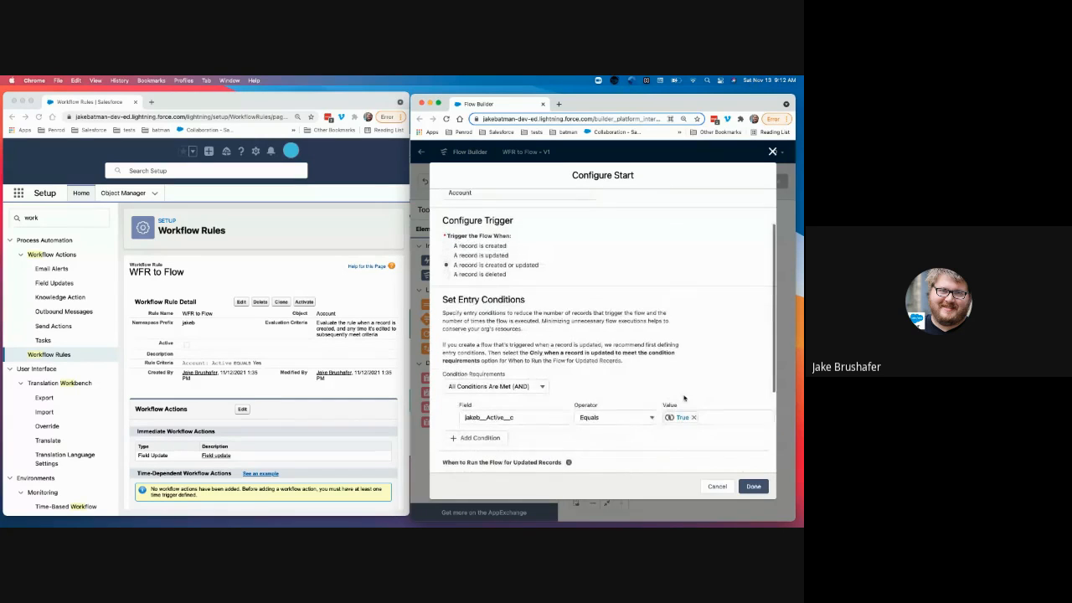
pyautogui.click(753, 485)
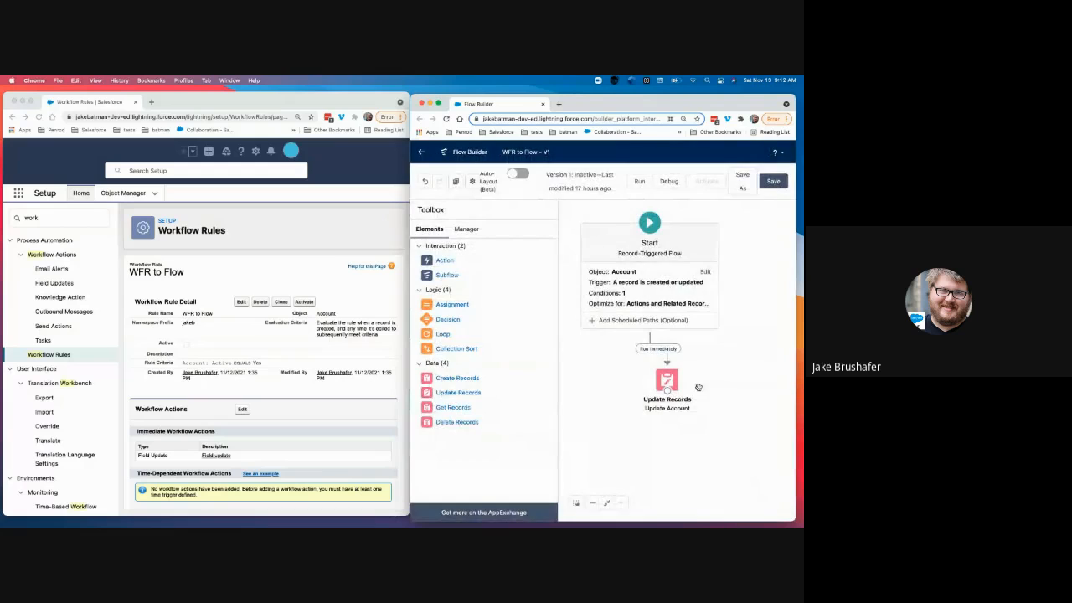
# Reopen the start configuration and set the jakeb__Active__c entry condition's value to the picklist value Yes.
pyautogui.click(706, 272)
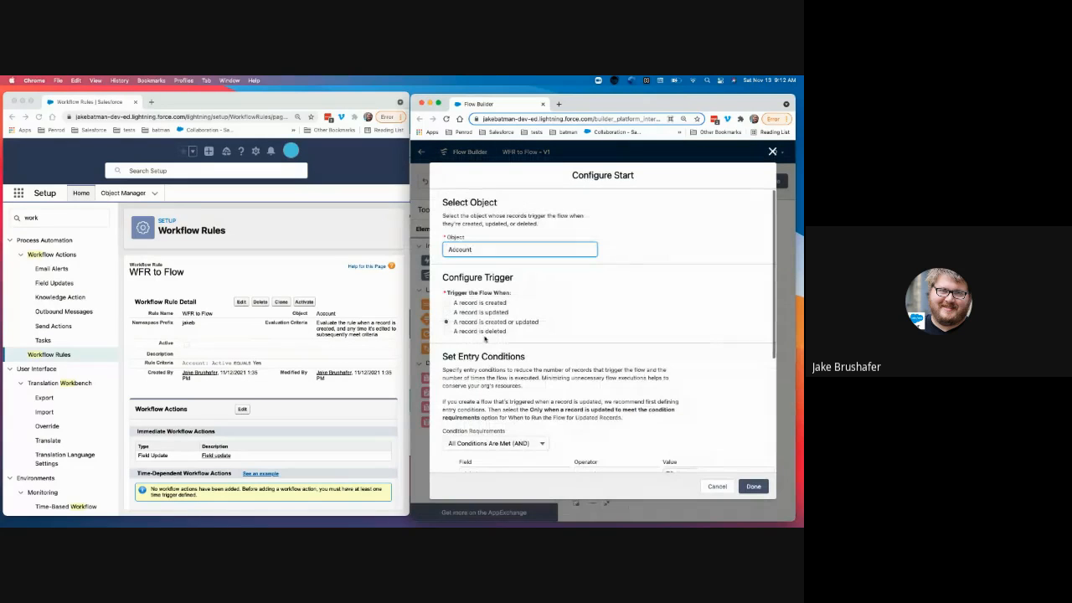
pyautogui.scroll(-2, 486, 344)
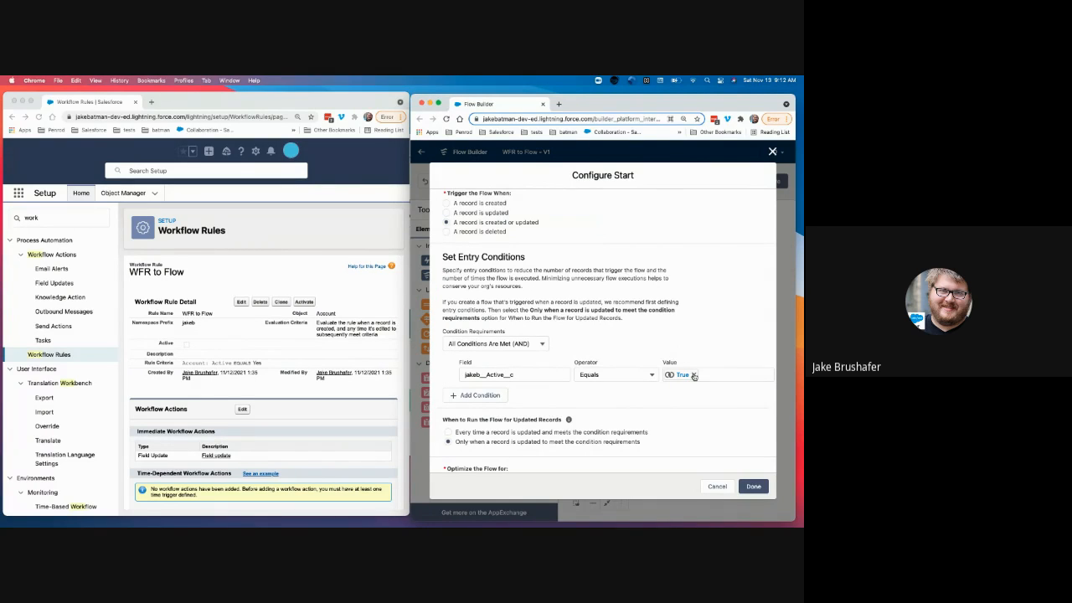
pyautogui.scroll(-2, 695, 377)
pyautogui.click(694, 286)
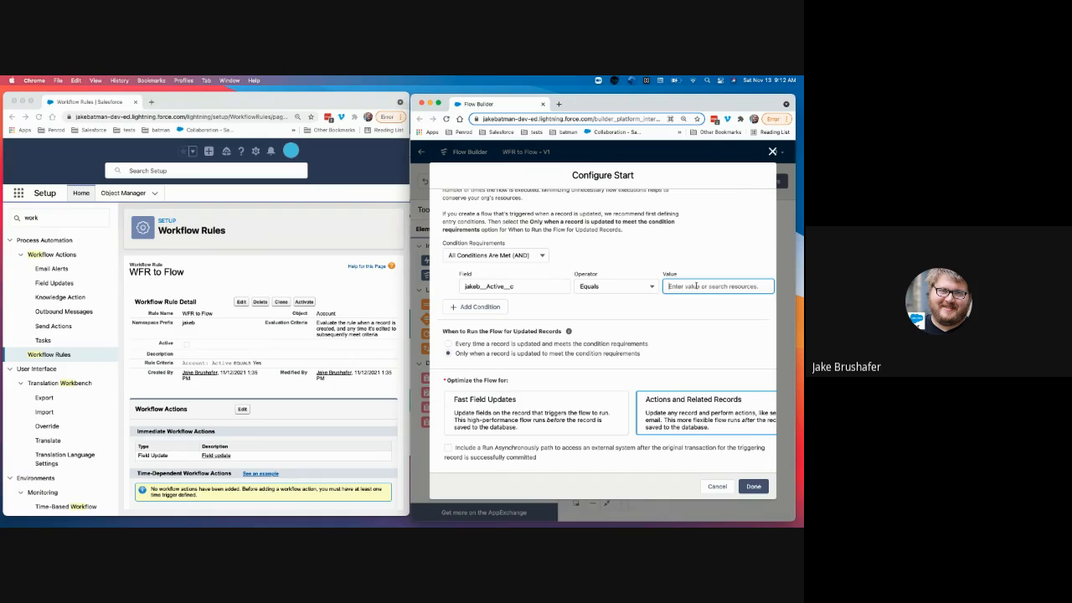
pyautogui.click(695, 340)
pyautogui.click(581, 301)
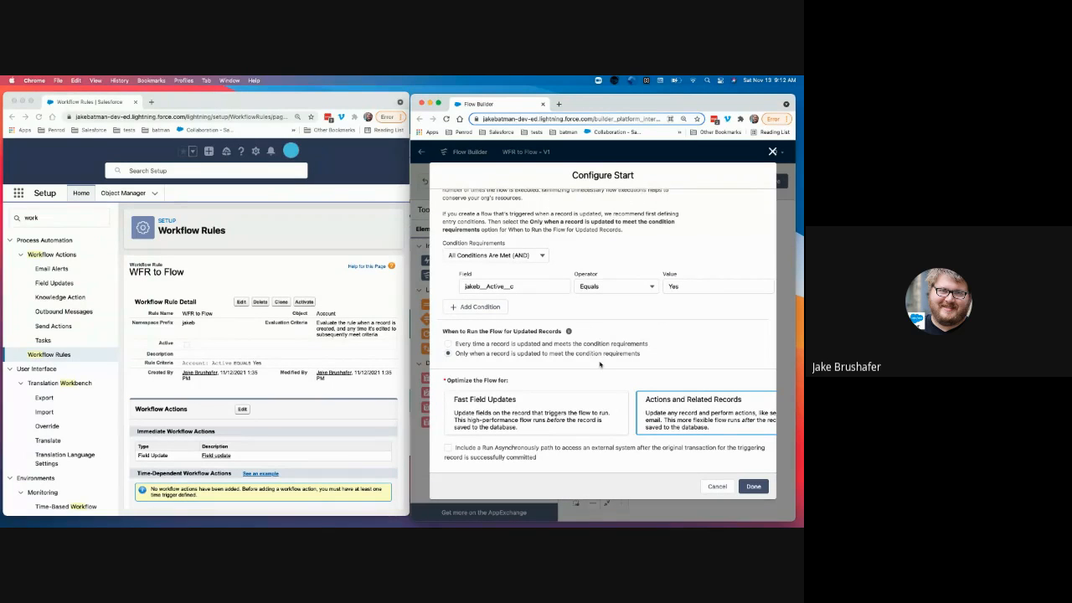
pyautogui.click(753, 486)
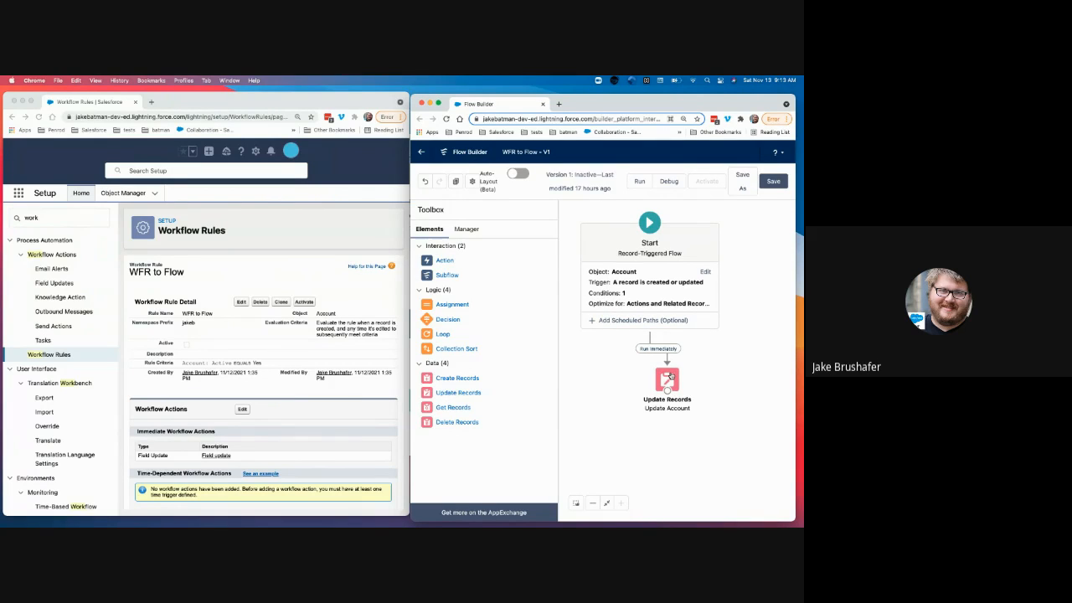
# Review the Update Account element's field values and the picklist options of the start element's entry condition.
pyautogui.doubleClick(670, 377)
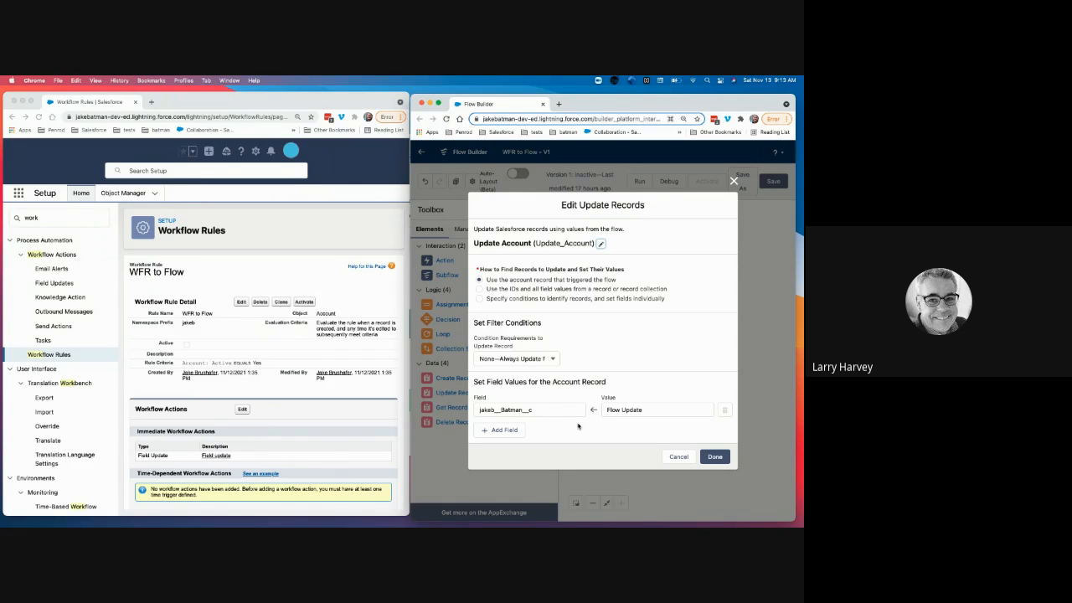
pyautogui.click(679, 457)
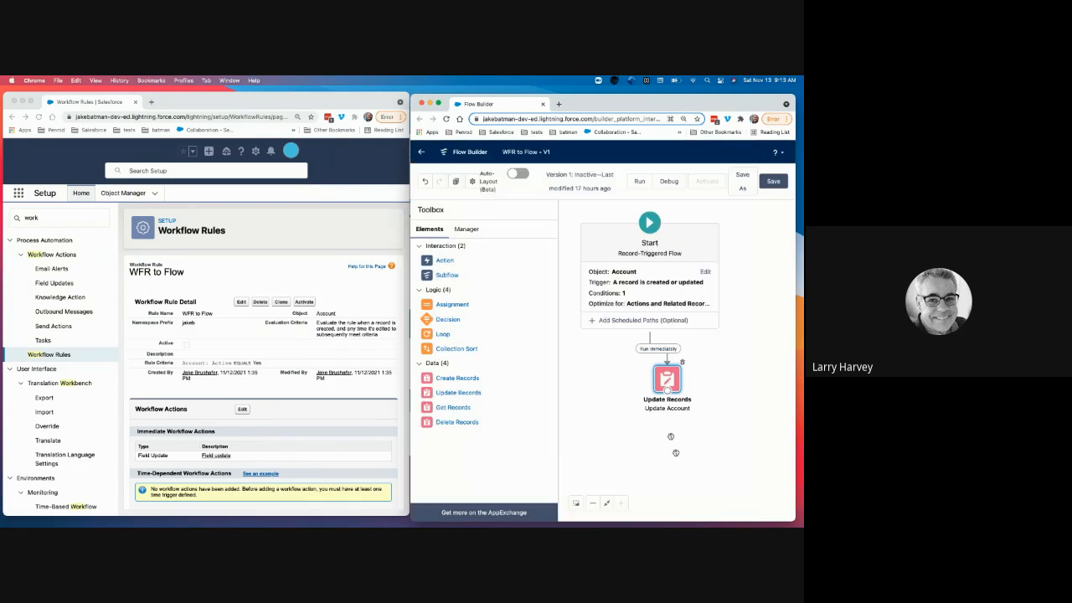
pyautogui.click(649, 287)
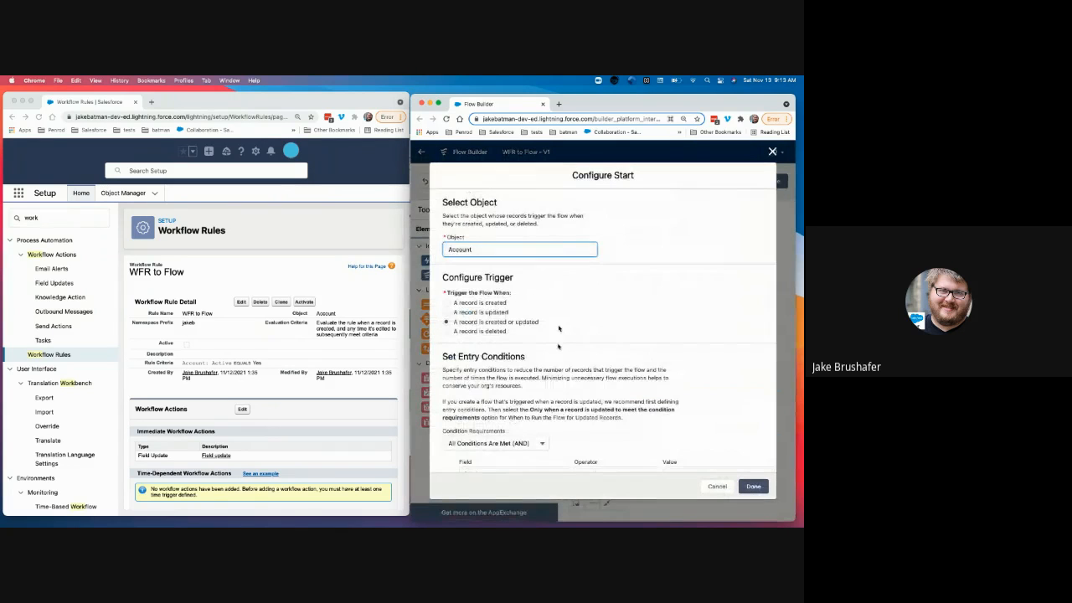
pyautogui.scroll(-5, 499, 382)
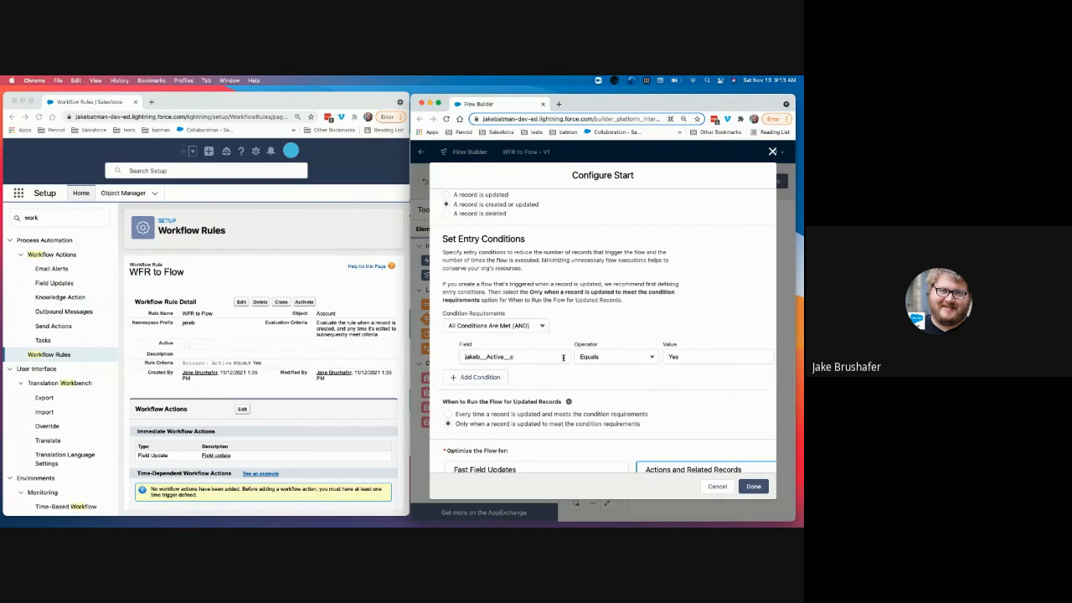
pyautogui.click(680, 353)
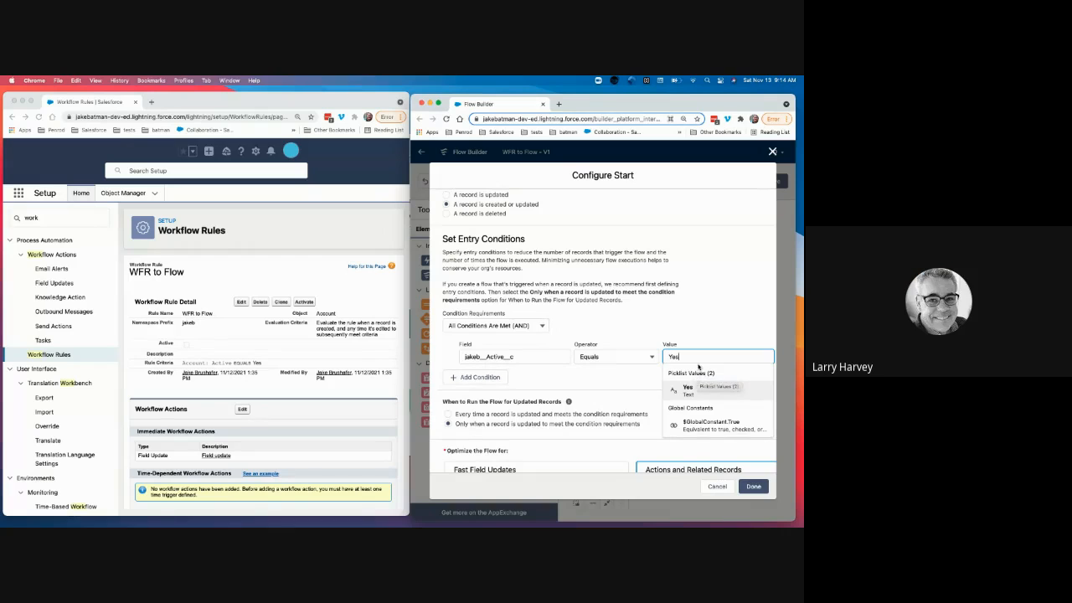
pyautogui.click(630, 378)
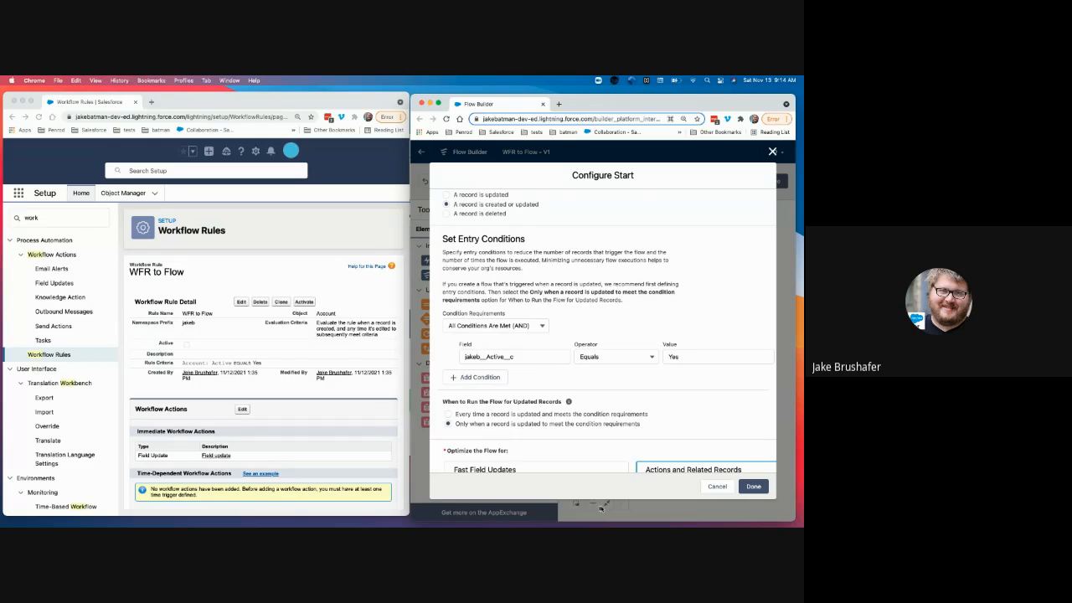
# Minimize the Workflow Rules window and show the Salesforce Flows setup list in full screen.
pyautogui.moveTo(590, 525)
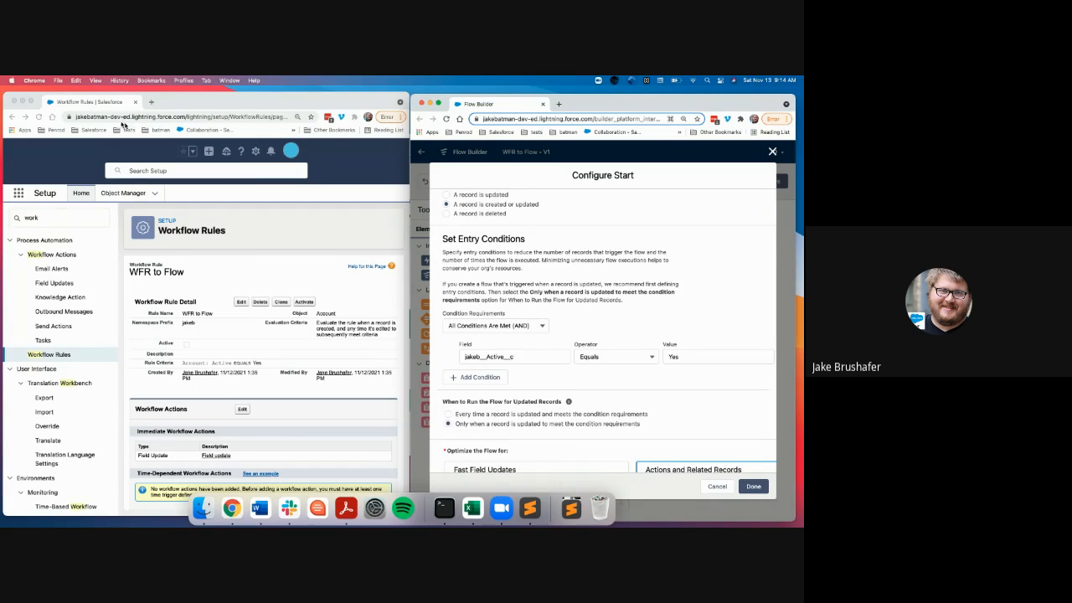
pyautogui.click(22, 99)
pyautogui.click(23, 99)
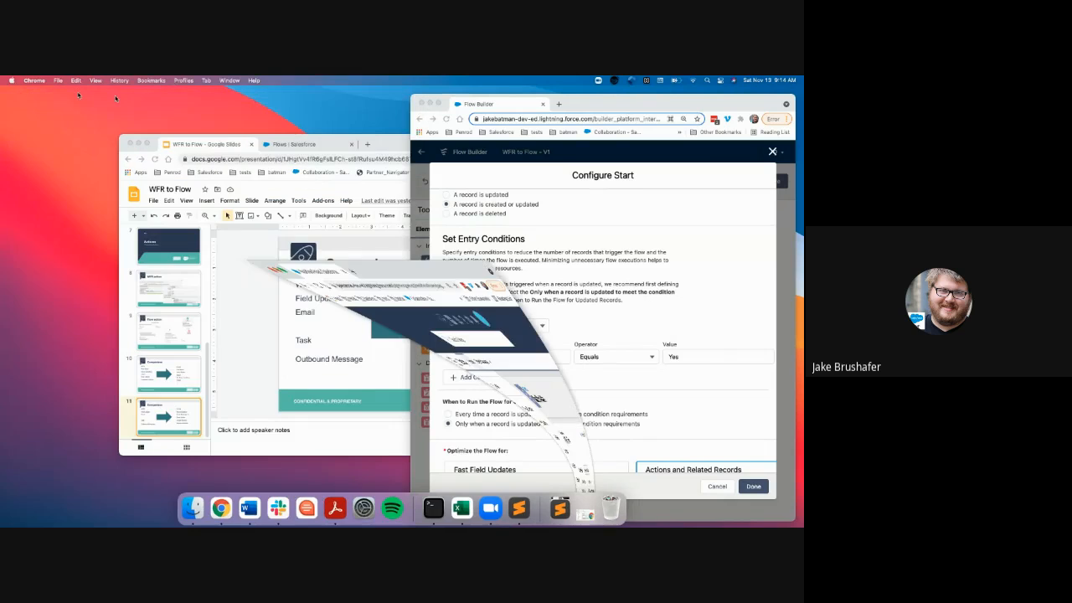
pyautogui.click(306, 144)
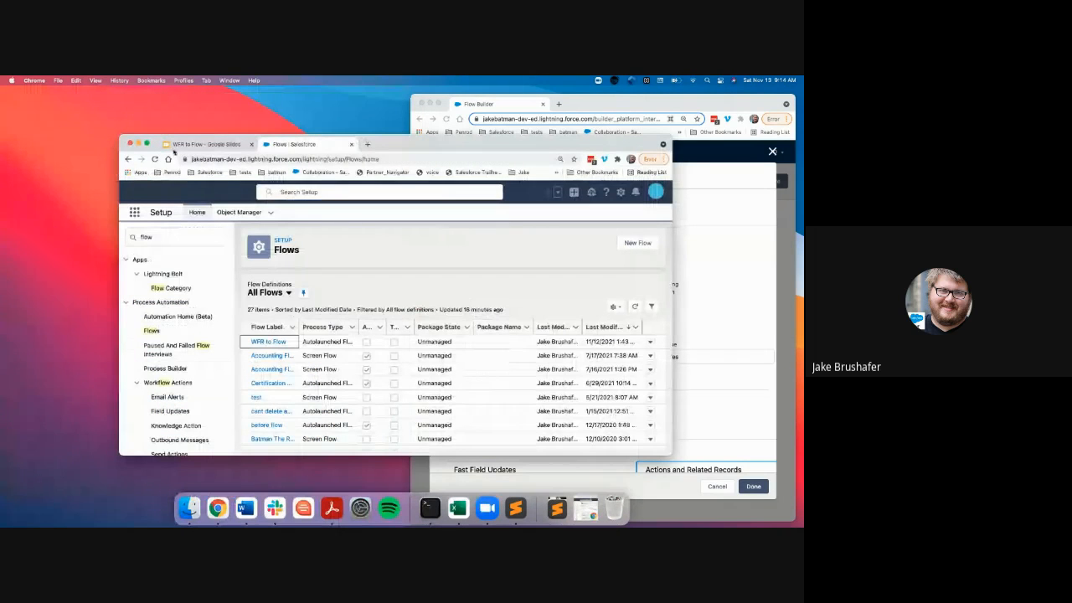
pyautogui.click(147, 145)
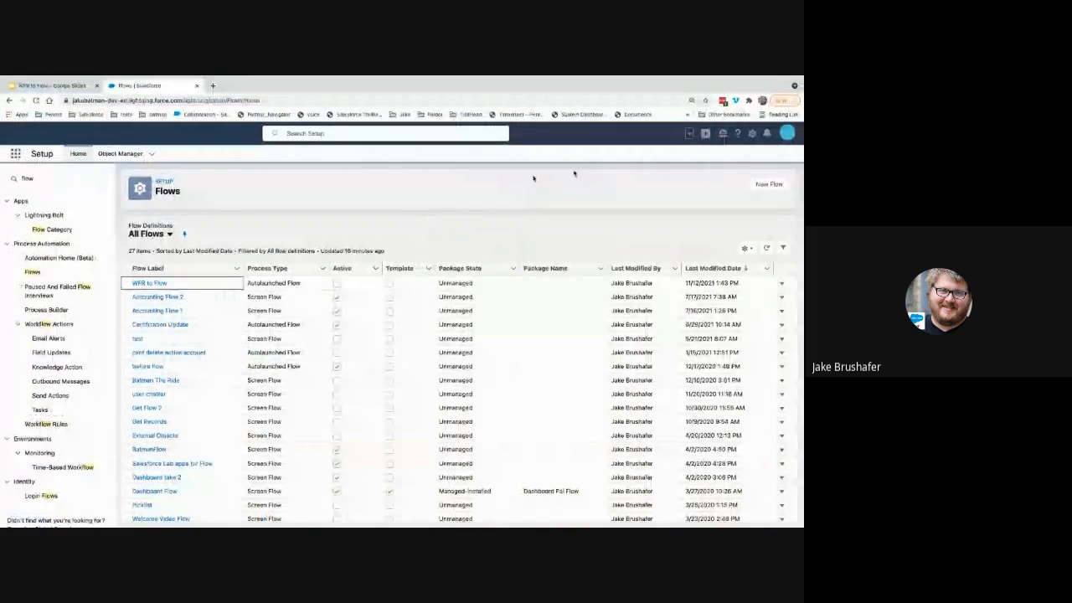
# Create a new Record-Triggered Flow using the Freeform layout.
pyautogui.click(758, 184)
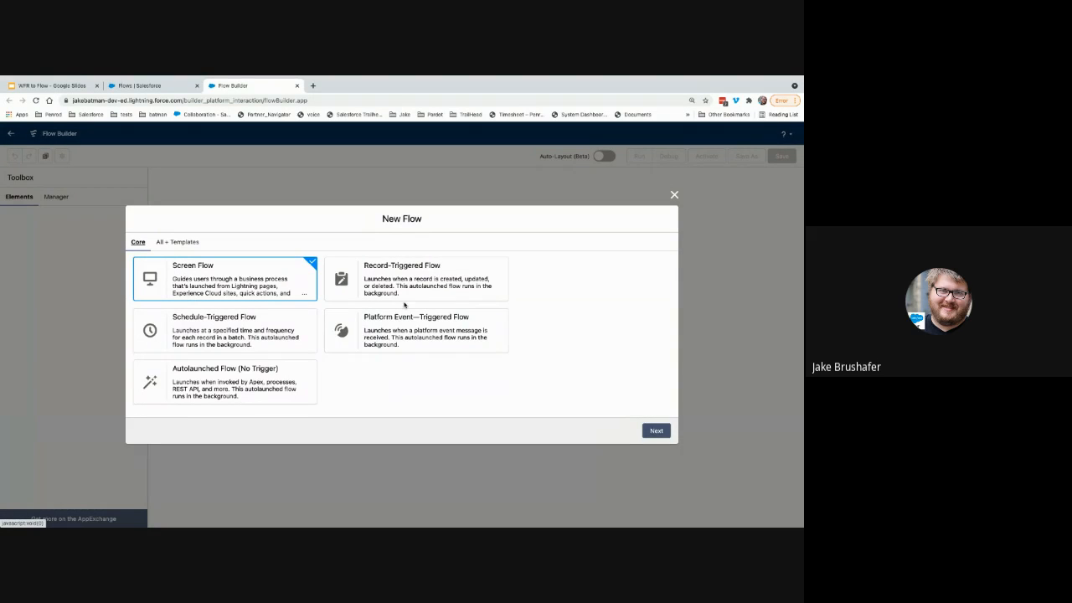
pyautogui.click(396, 266)
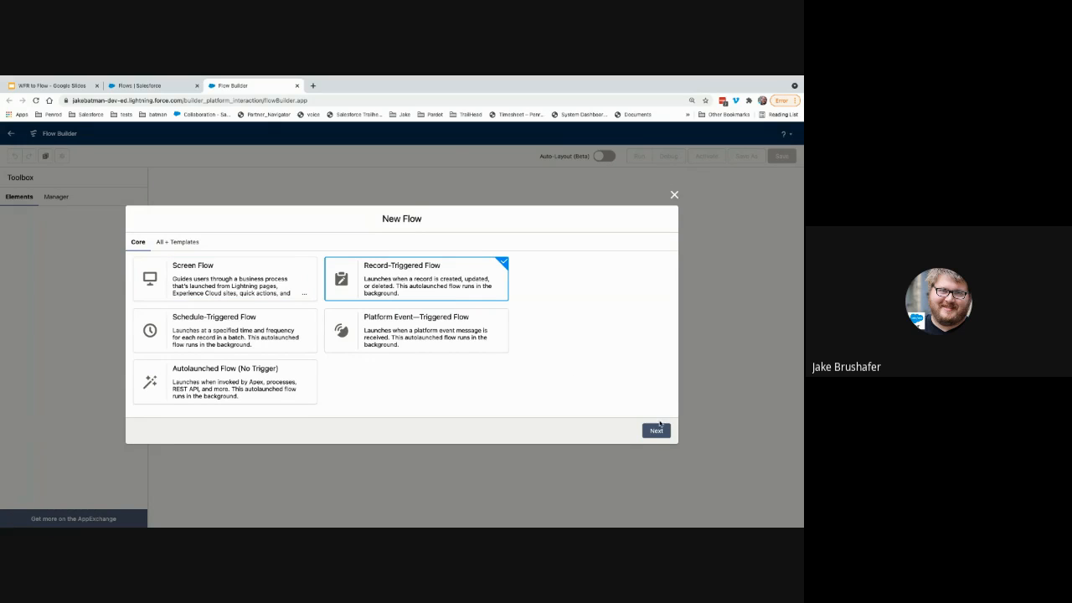
pyautogui.click(656, 431)
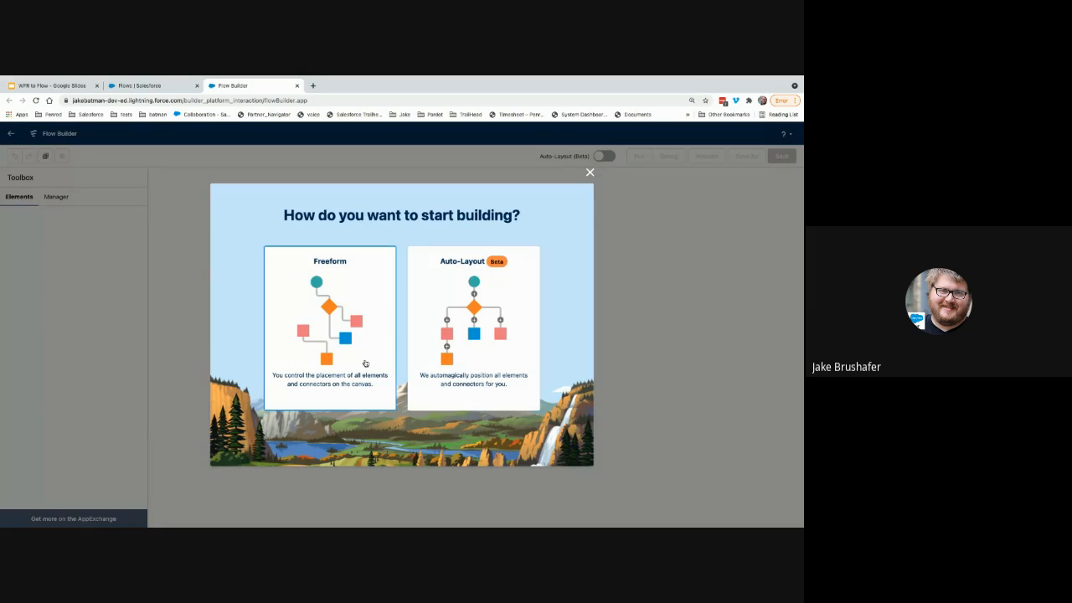
pyautogui.click(365, 363)
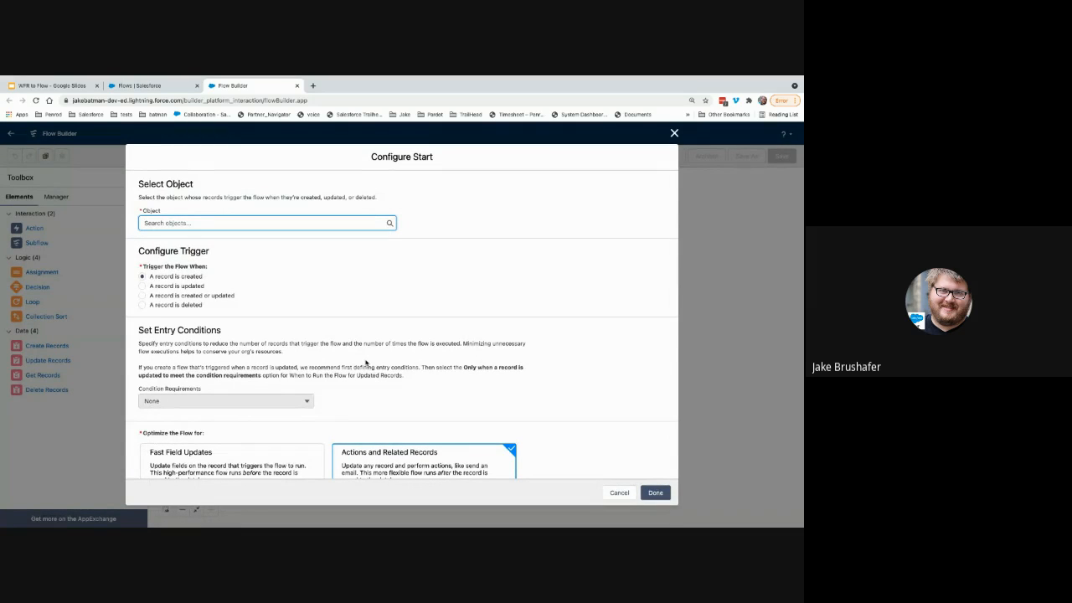
# Select Account as the flow's object and trigger it when a record is created or updated.
pyautogui.click(317, 224)
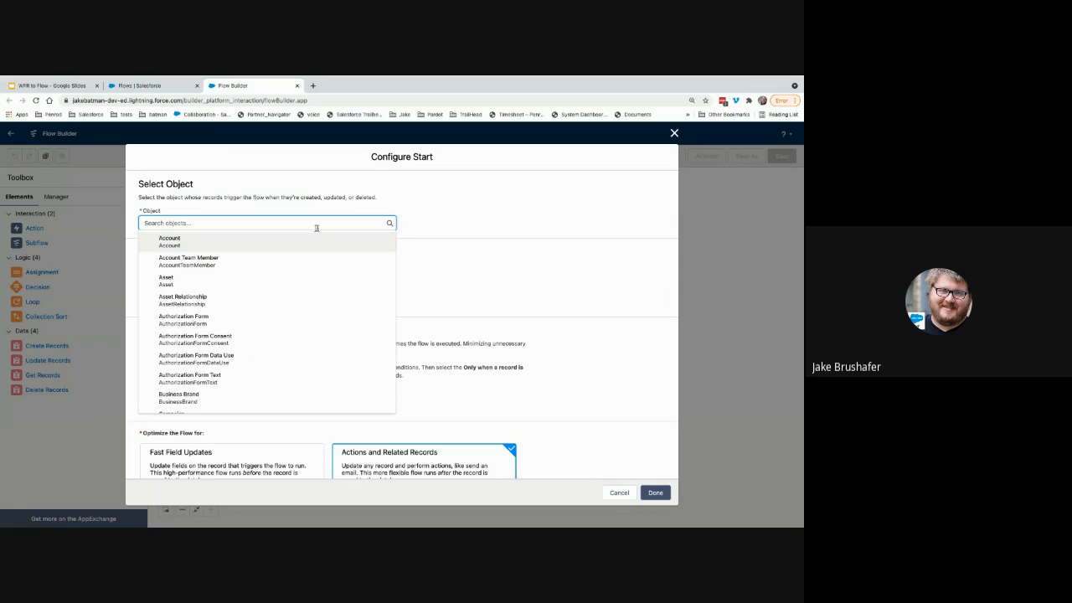
pyautogui.click(286, 241)
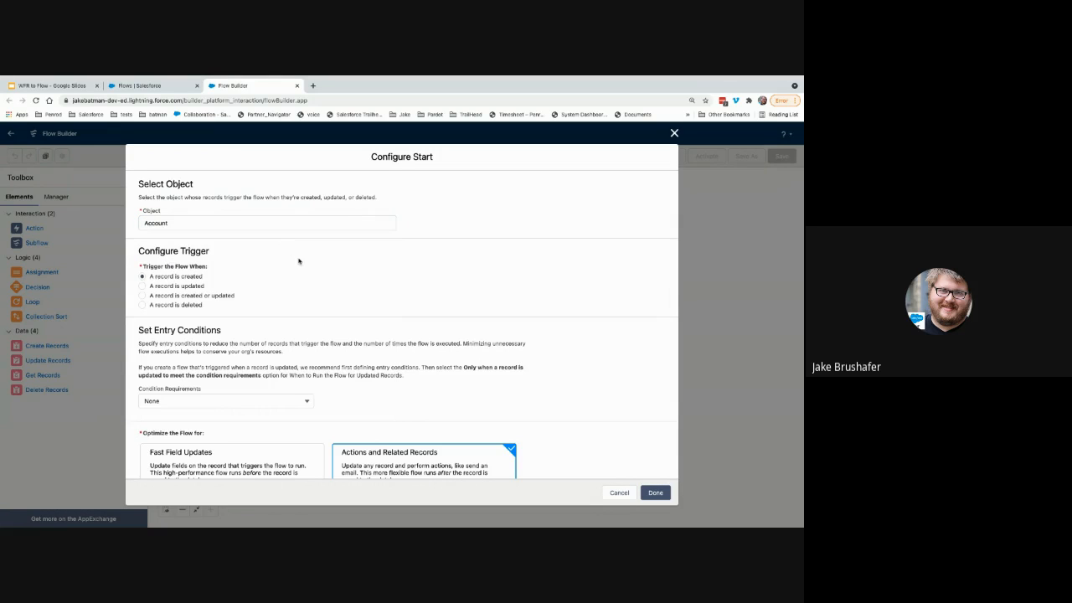
pyautogui.click(143, 296)
# Set the entry condition requirements to All Conditions Are Met (AND).
pyautogui.scroll(-2, 258, 314)
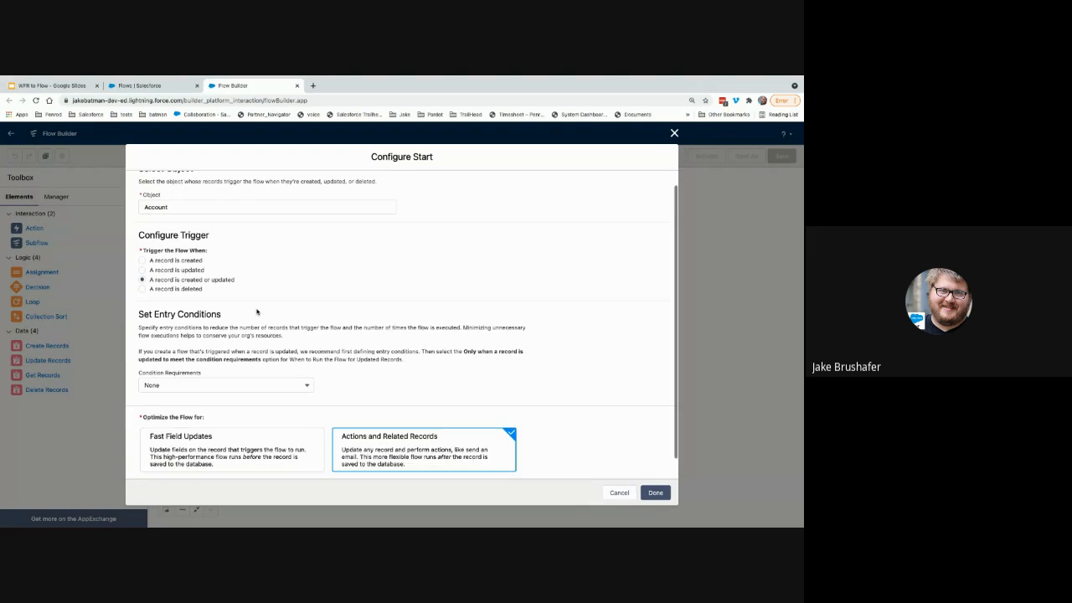
pyautogui.click(256, 364)
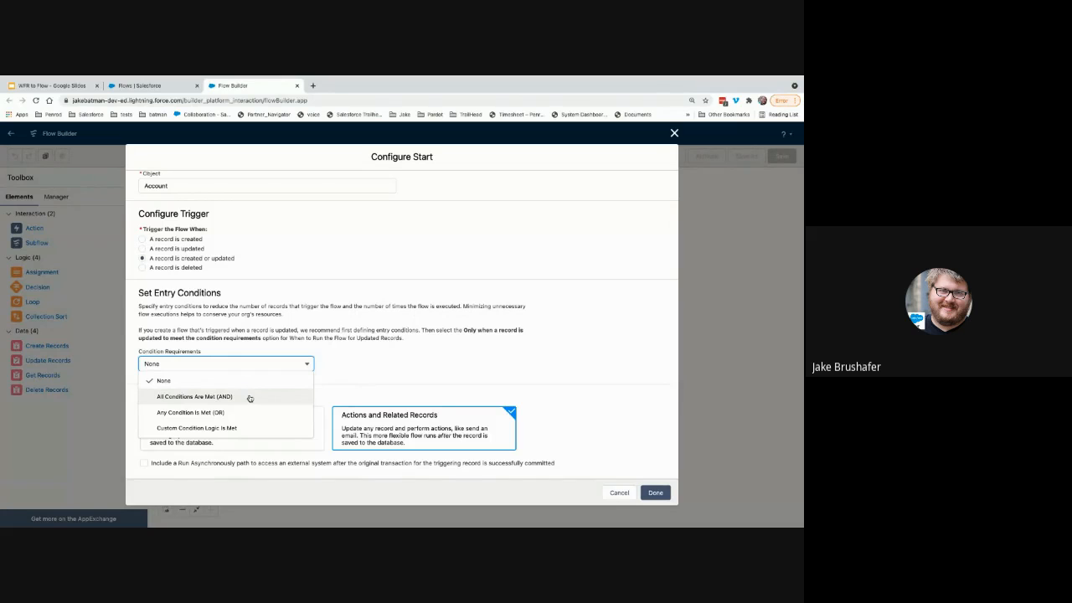
pyautogui.click(249, 397)
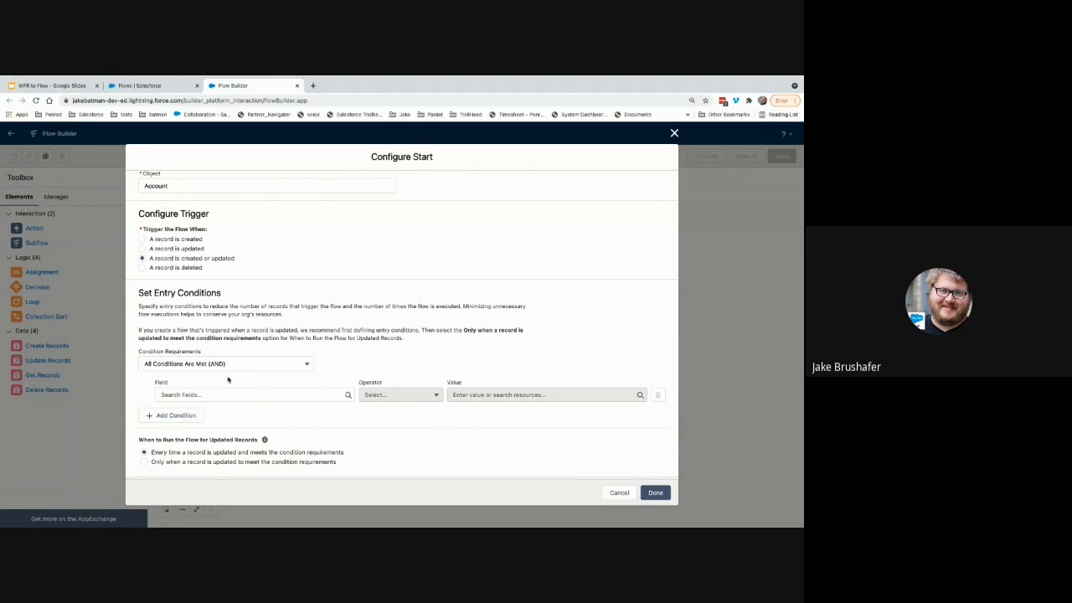
# Try the Any Condition Is Met (OR) and Custom Condition Logic Is Met requirements, and return to All Conditions Are Met (AND).
pyautogui.click(229, 363)
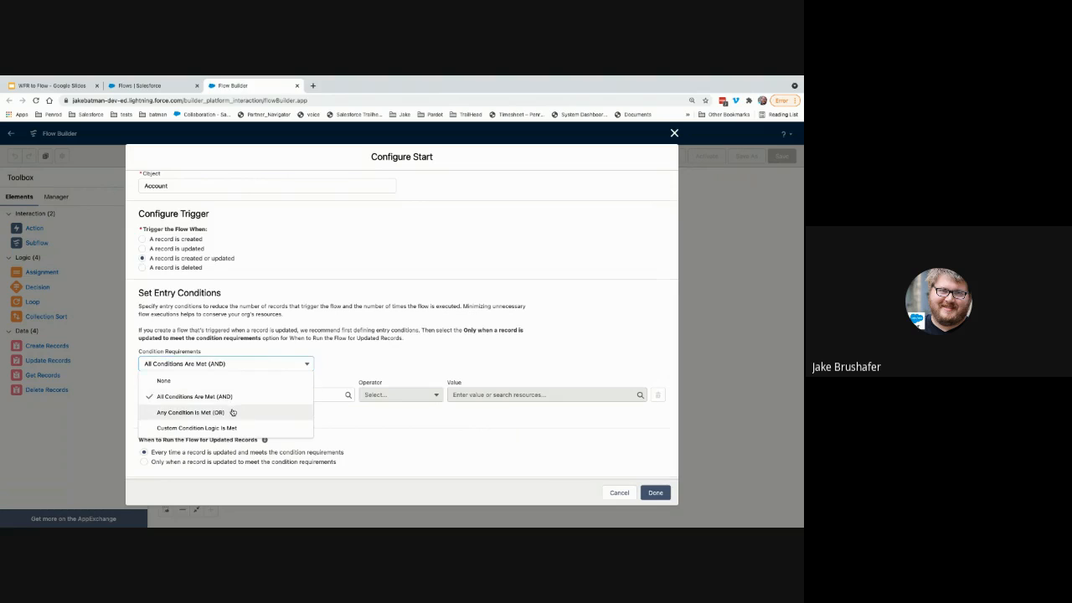
pyautogui.click(234, 412)
pyautogui.scroll(-2, 242, 382)
pyautogui.click(234, 270)
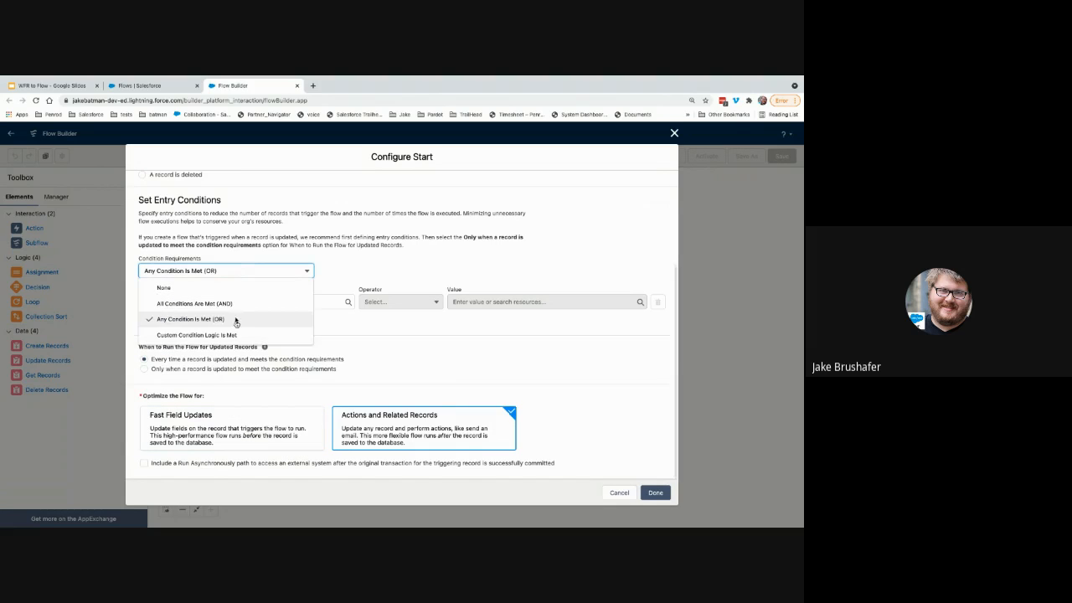
pyautogui.click(237, 335)
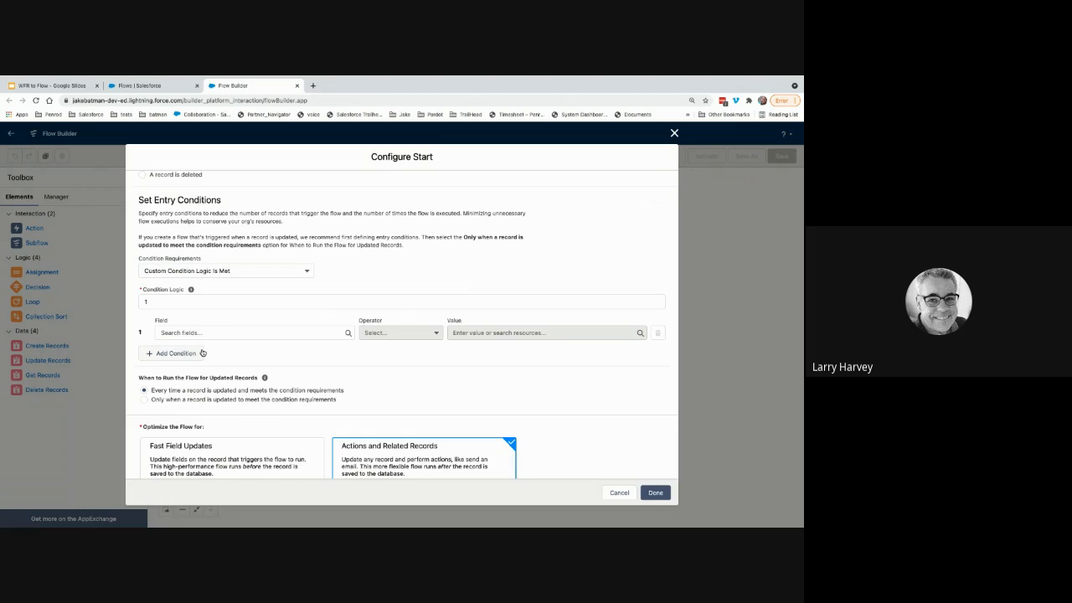
pyautogui.click(208, 270)
pyautogui.click(206, 308)
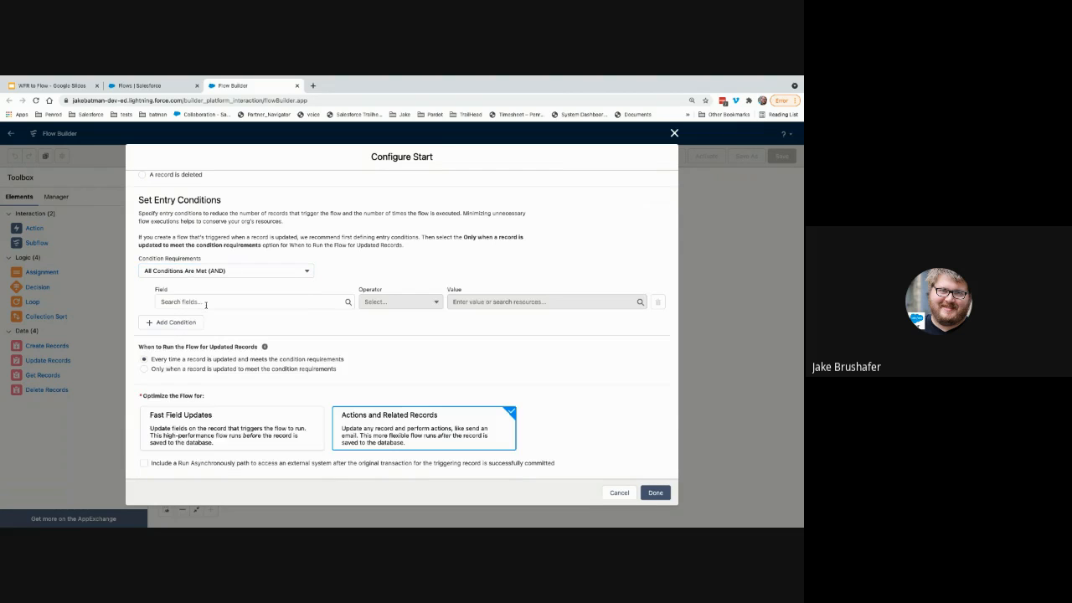
# Add the entry condition jakeb__Active__c Equals Yes and finish configuring the Start element.
pyautogui.click(202, 302)
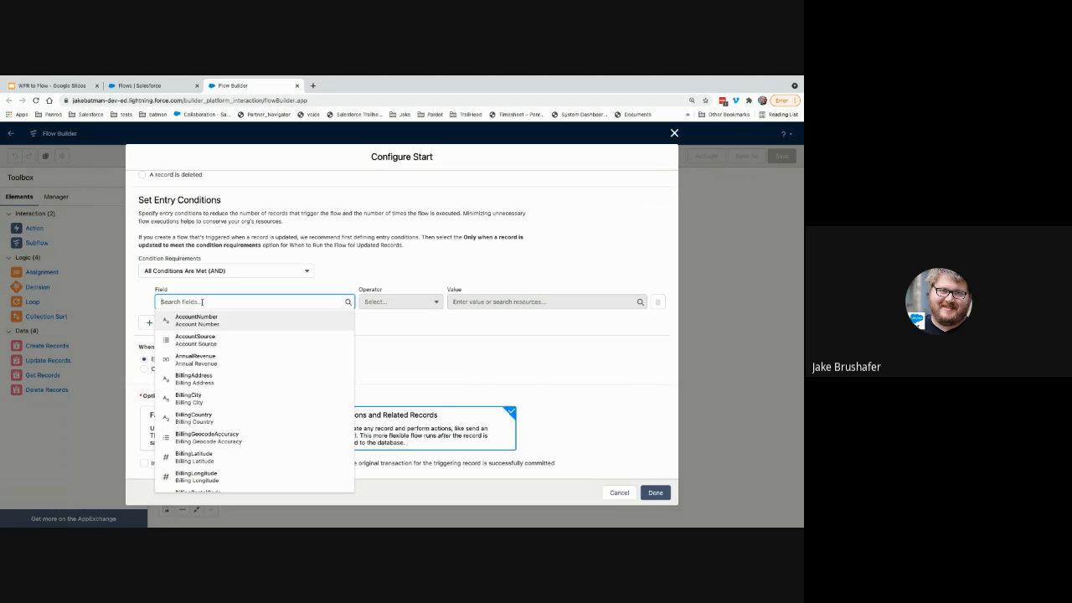
pyautogui.write('act')
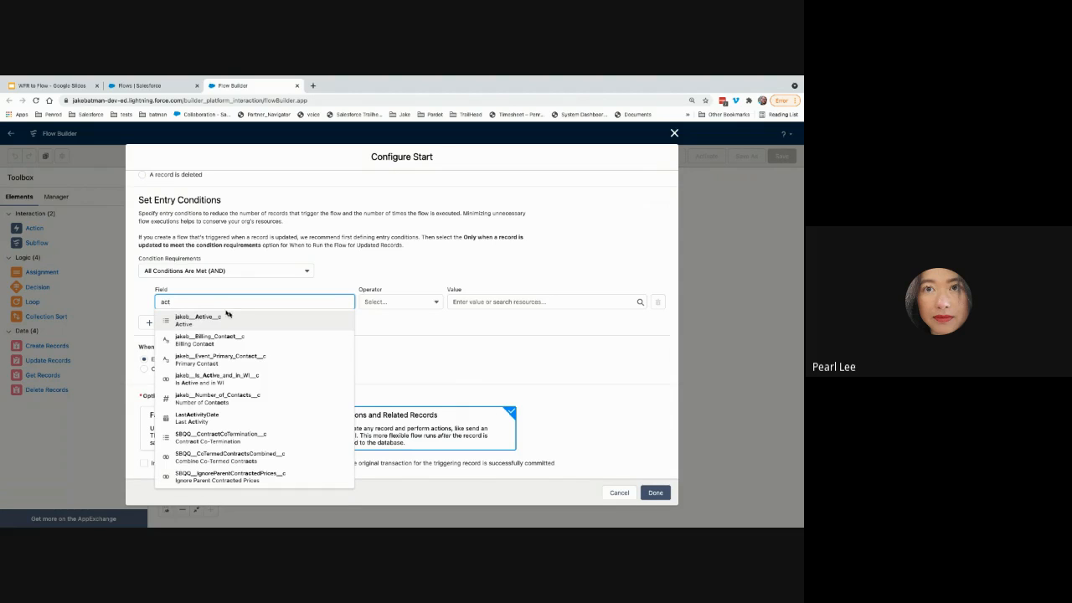
pyautogui.click(231, 316)
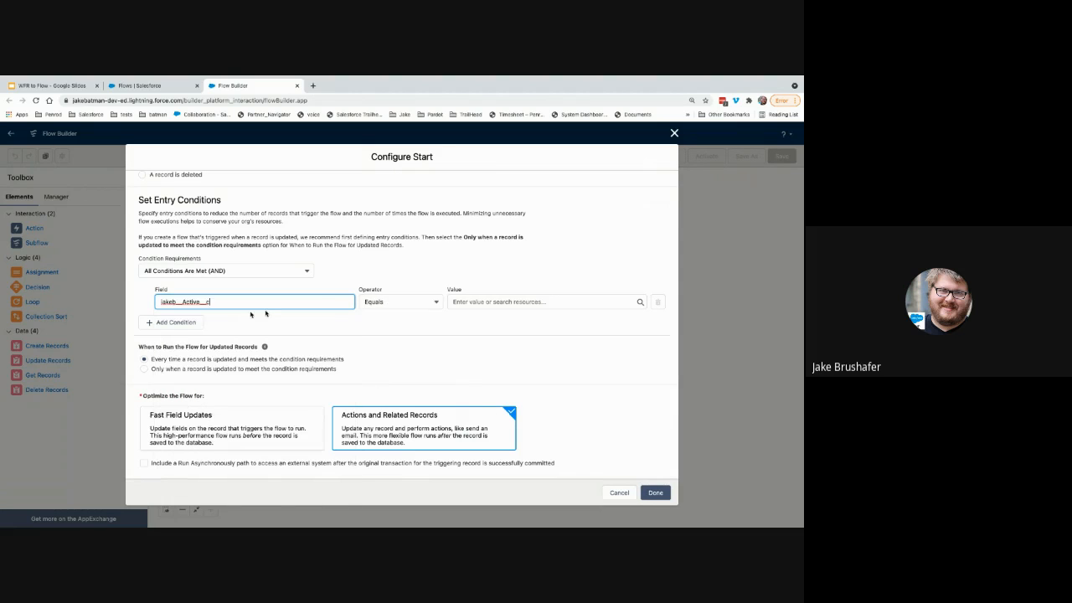
pyautogui.click(384, 302)
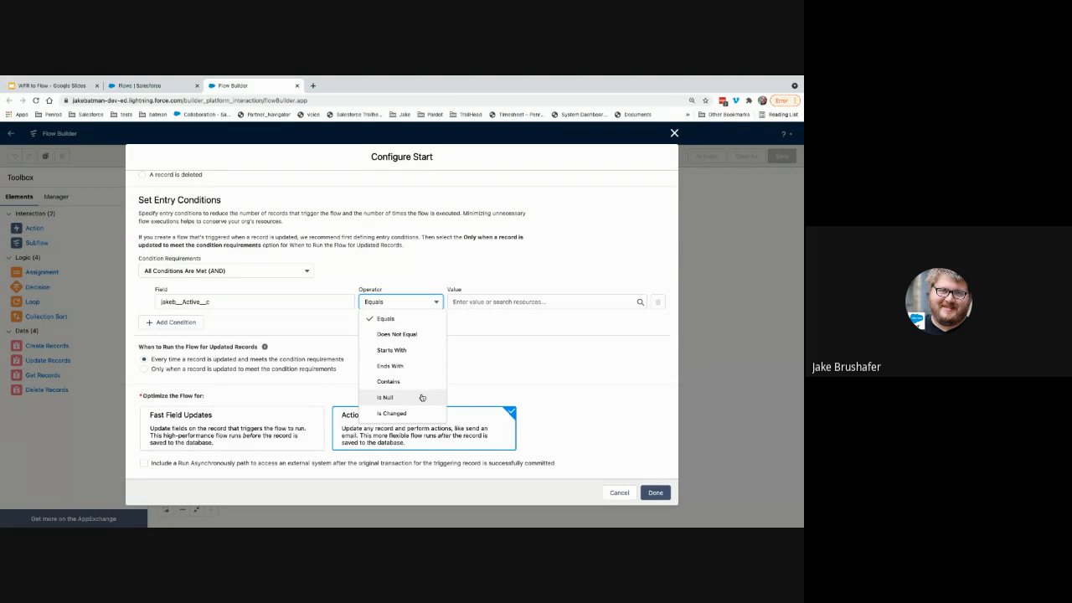
pyautogui.click(458, 341)
pyautogui.click(469, 303)
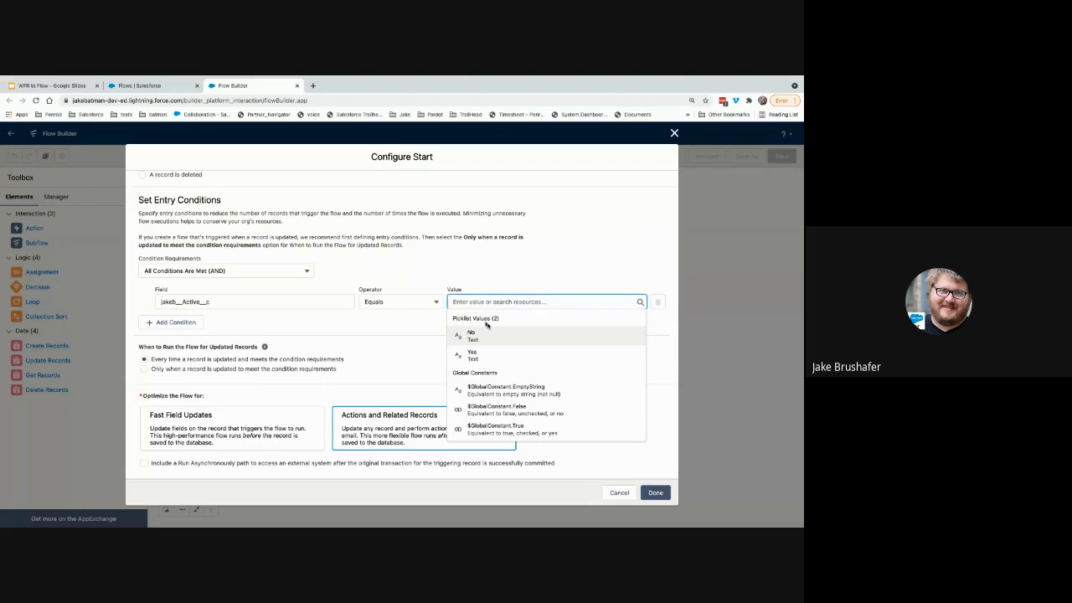
pyautogui.click(482, 358)
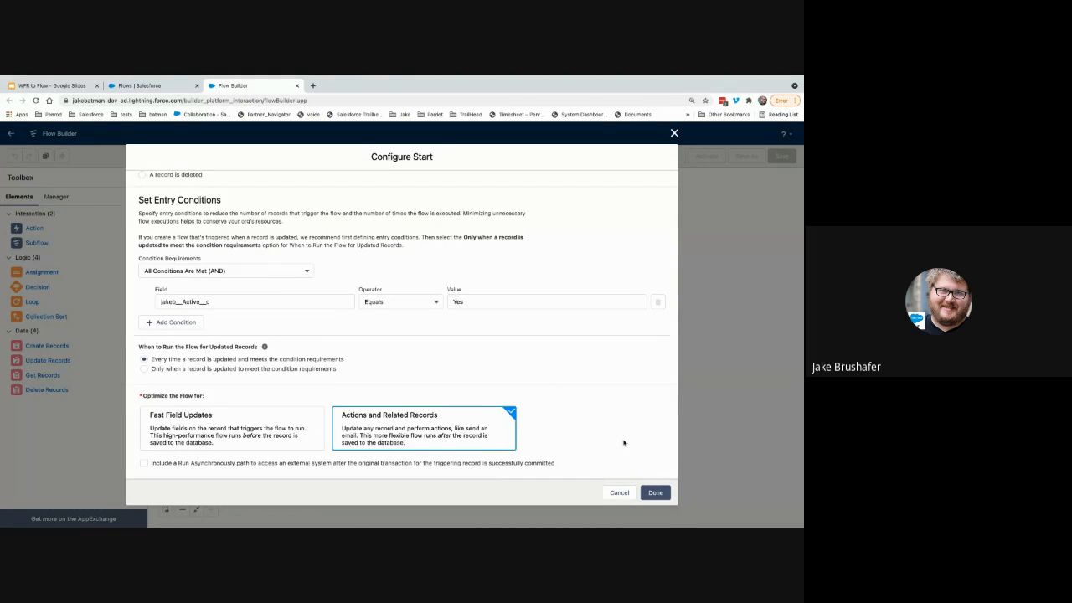
pyautogui.click(656, 492)
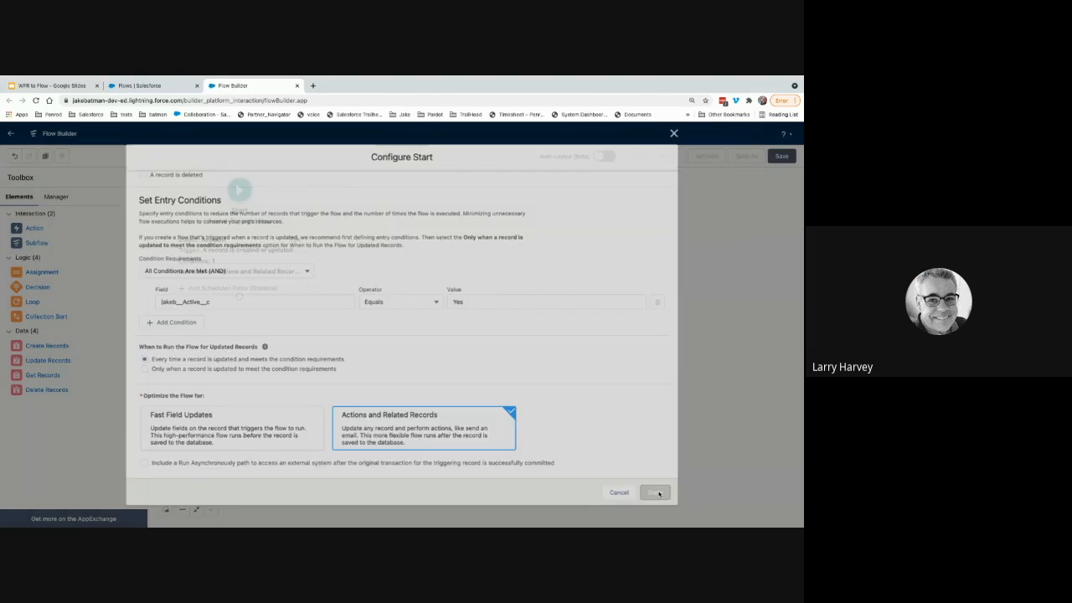
# Reopen the Start element's configuration and examine its entry condition, run criteria and optimization setting.
pyautogui.doubleClick(232, 242)
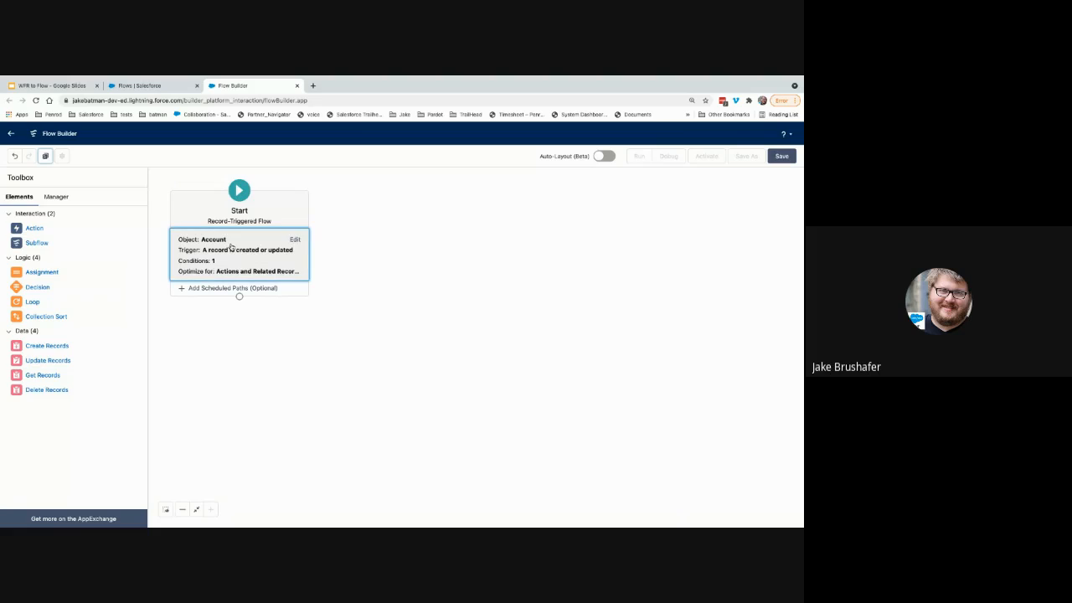
pyautogui.scroll(-3, 418, 382)
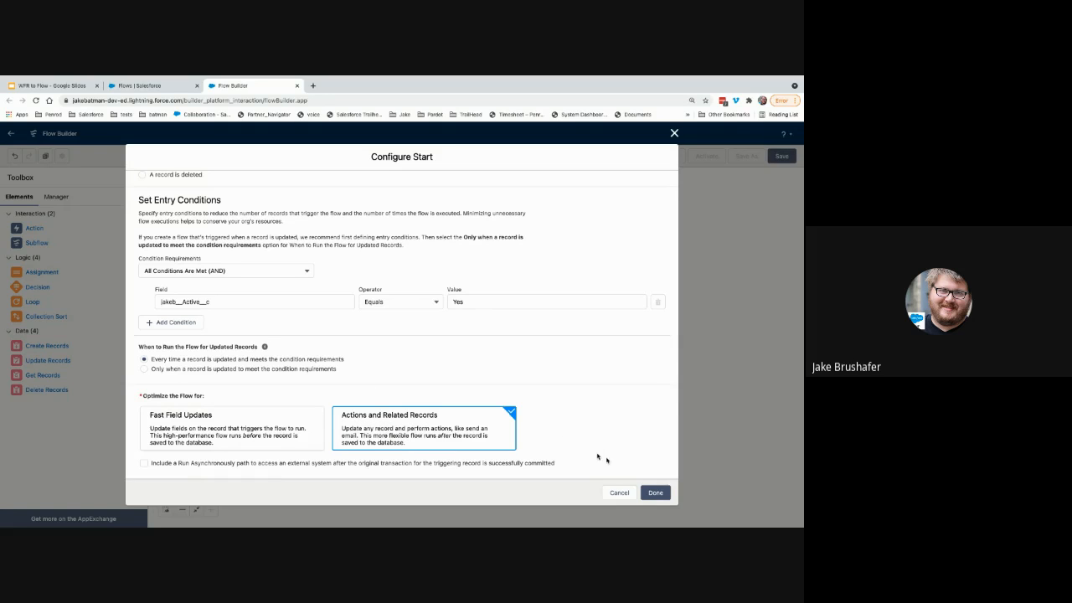
pyautogui.click(662, 494)
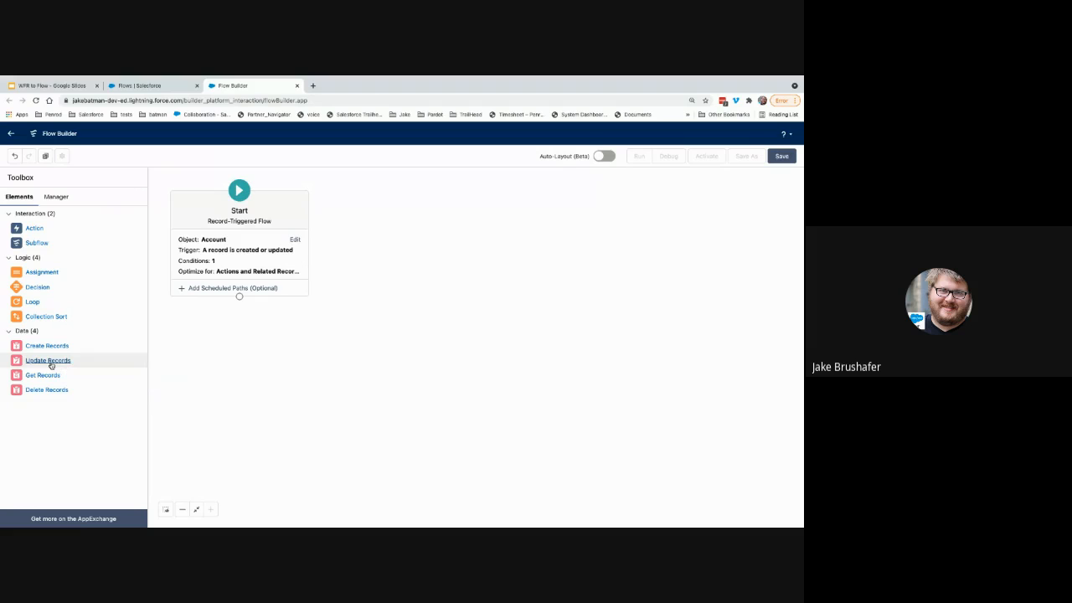
# Add an Update Records element below Start and label it Update Account.
pyautogui.moveTo(51, 365); pyautogui.dragTo(211, 330)
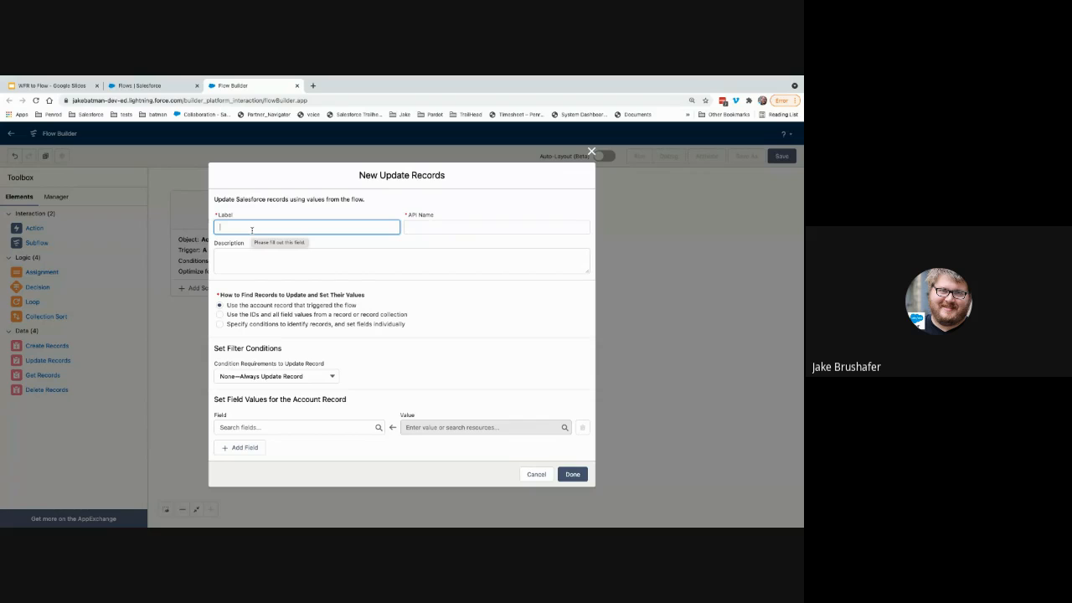
pyautogui.write('Update Account')
pyautogui.click(309, 251)
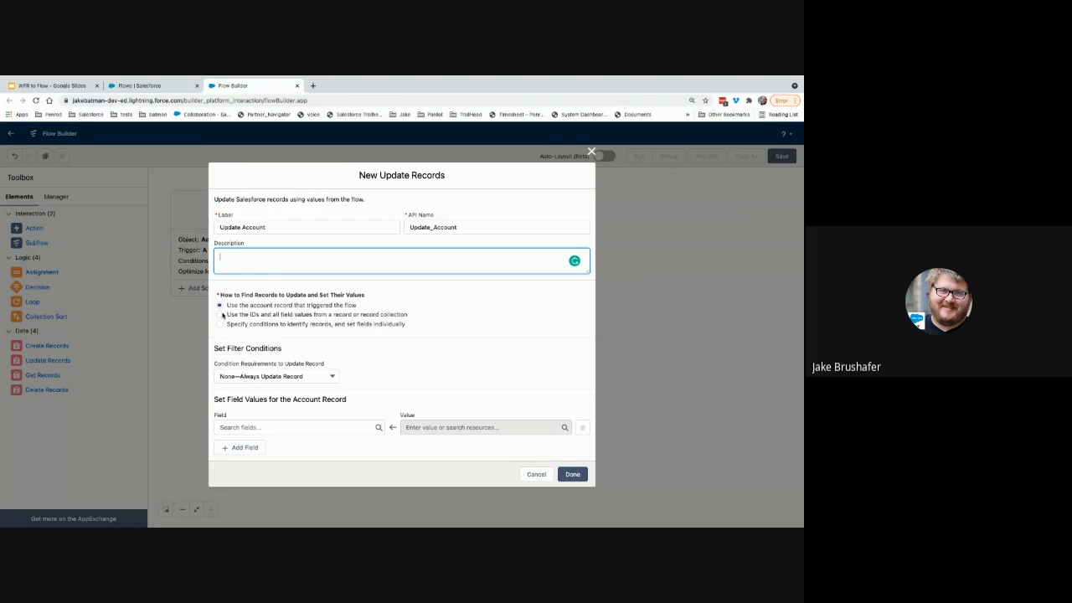
# Try the option to specify conditions to identify records, and return to using the account record that triggered the flow.
pyautogui.click(221, 324)
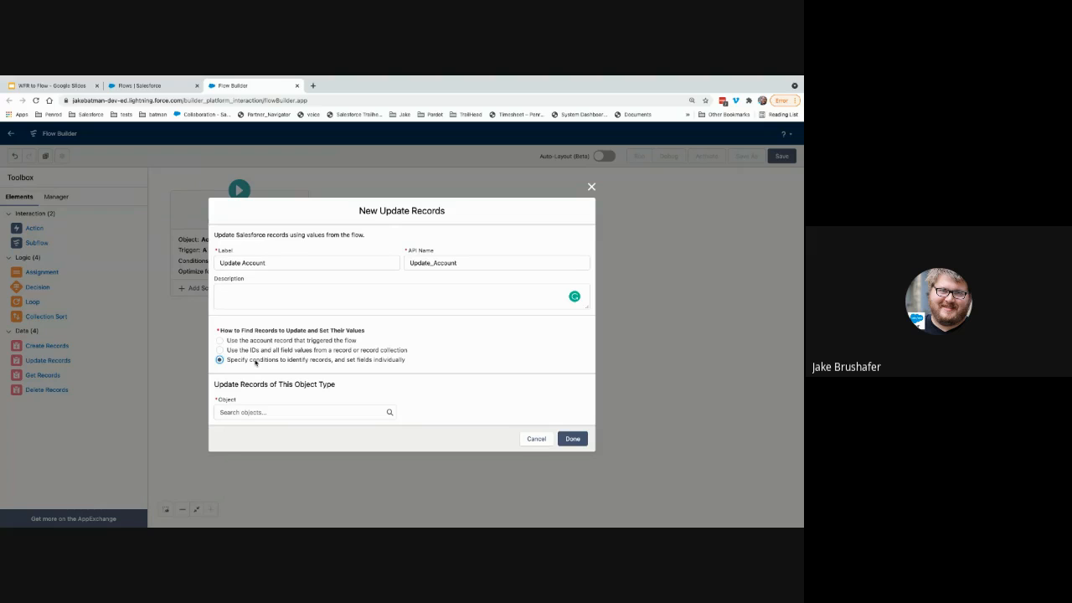
pyautogui.click(251, 412)
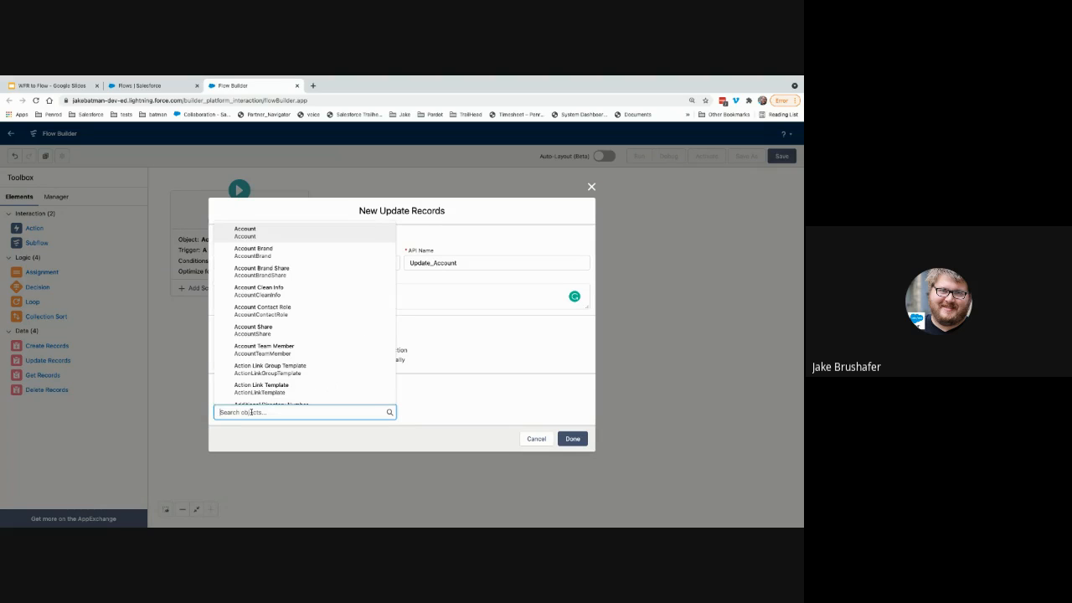
pyautogui.click(403, 305)
pyautogui.click(220, 338)
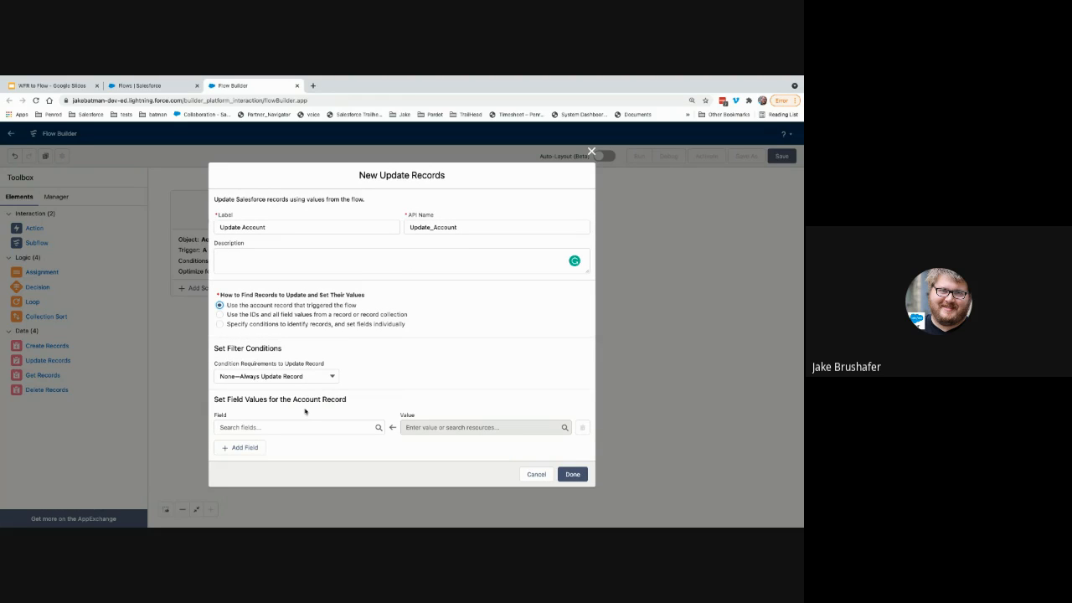
# Set the jakeb__Active__c field to Yes in the Update Account element, finish it and connect Start to it.
pyautogui.click(260, 429)
pyautogui.write('act')
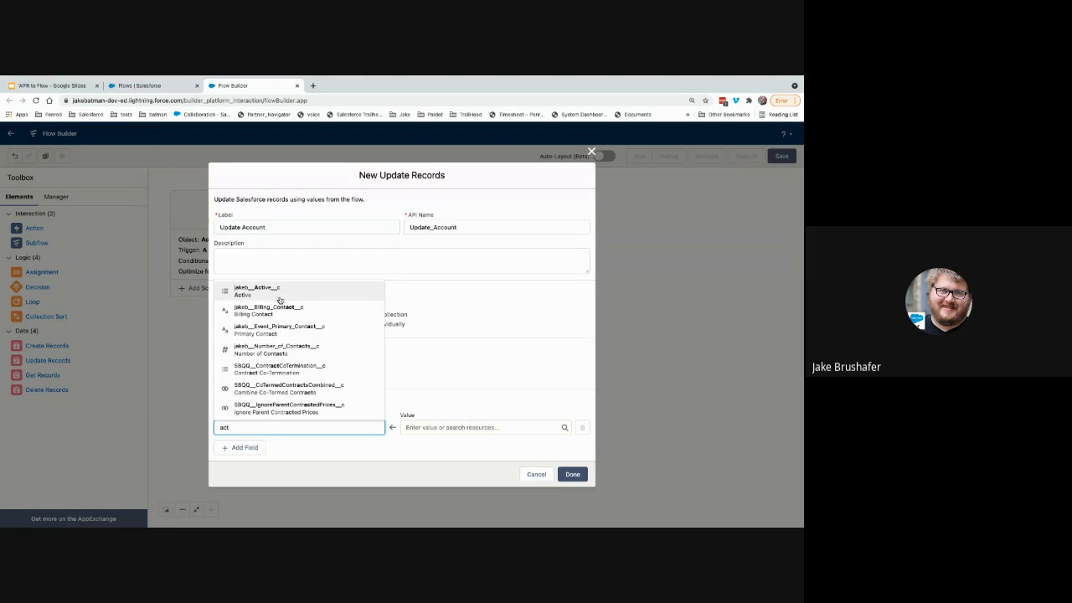
pyautogui.click(280, 300)
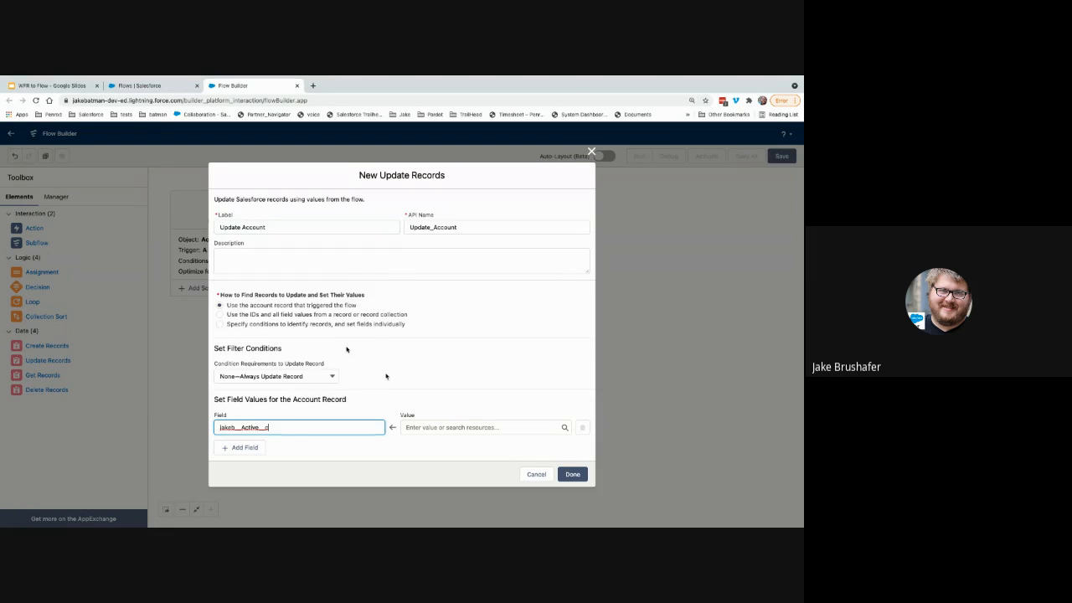
pyautogui.click(437, 427)
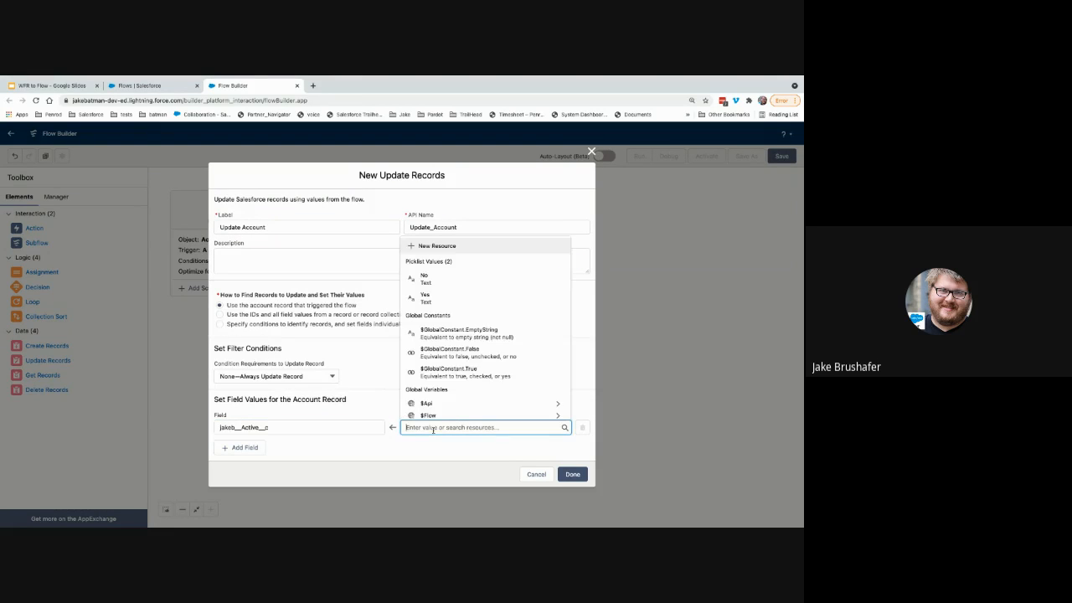
pyautogui.click(441, 307)
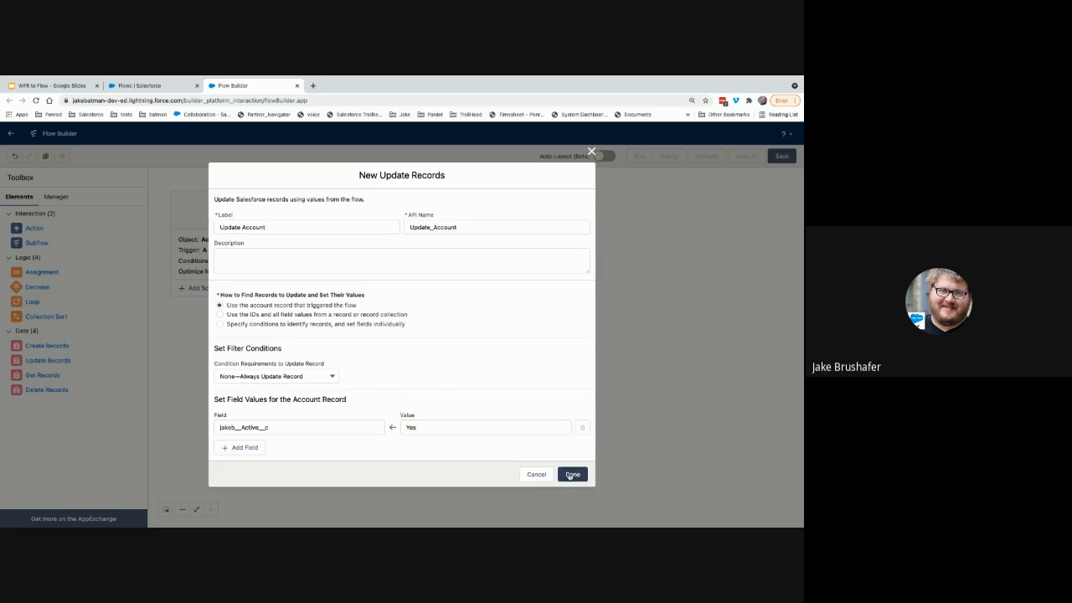
pyautogui.click(569, 476)
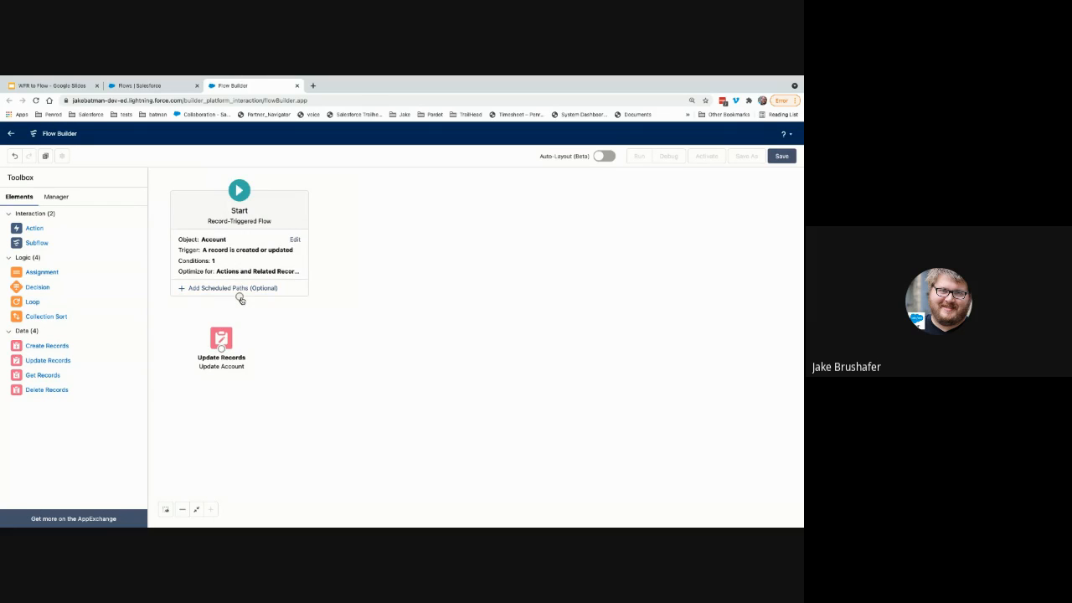
pyautogui.moveTo(240, 299); pyautogui.dragTo(271, 340)
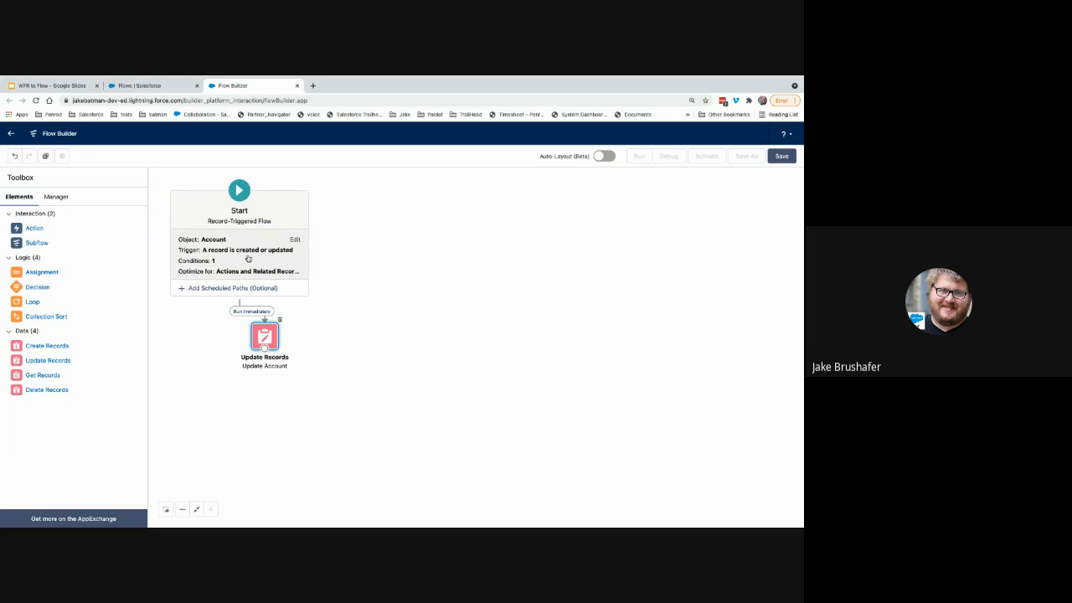
# Edit the Update Account element and replace the field it updates with jakeb__Batman__c.
pyautogui.doubleClick(263, 335)
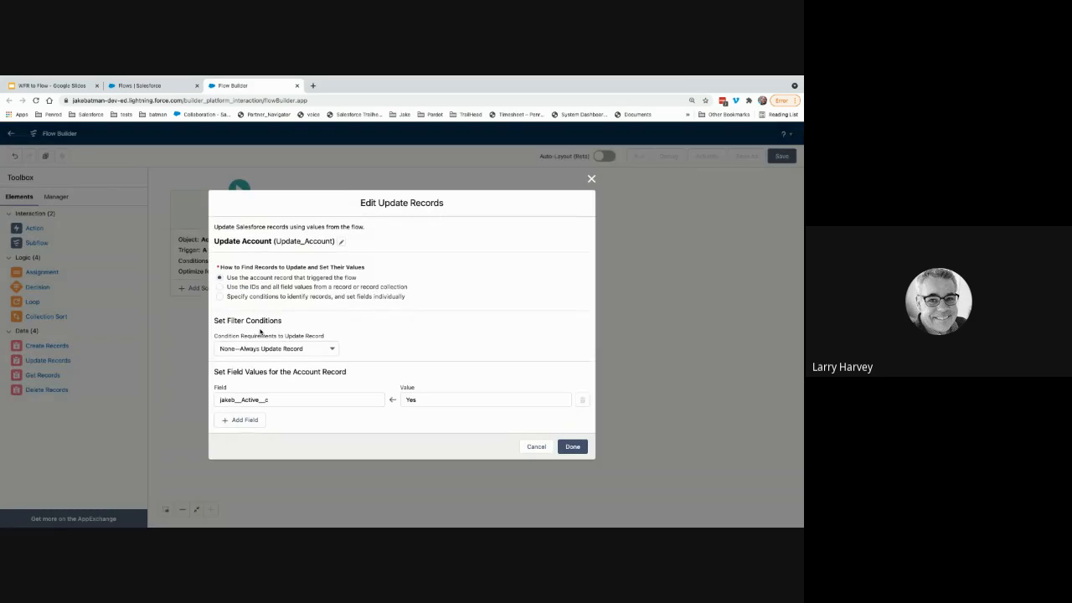
pyautogui.click(328, 400)
pyautogui.moveTo(344, 400); pyautogui.dragTo(224, 402)
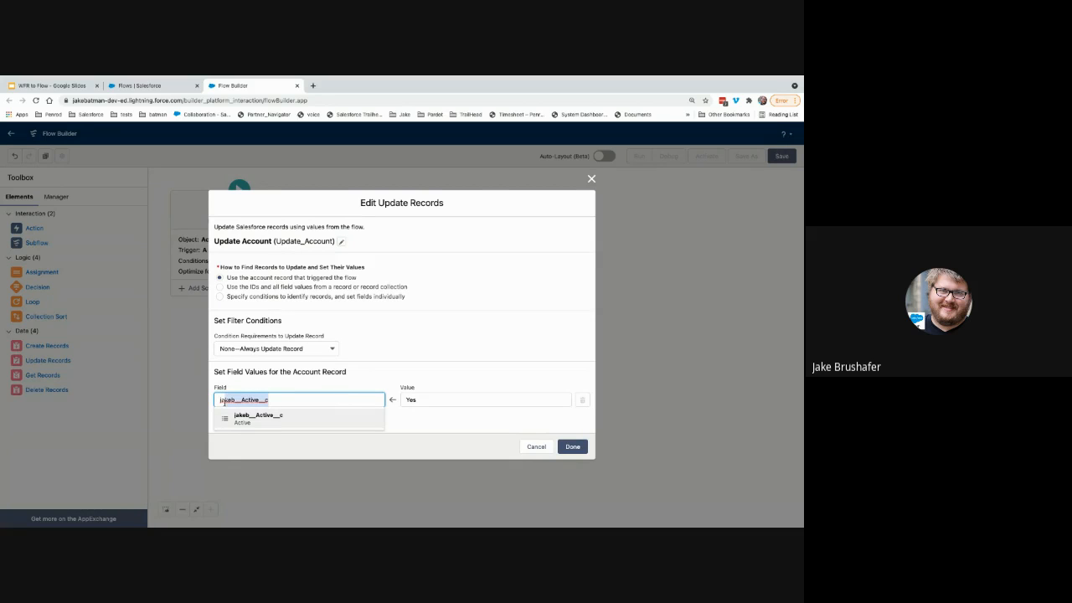
pyautogui.write('at')
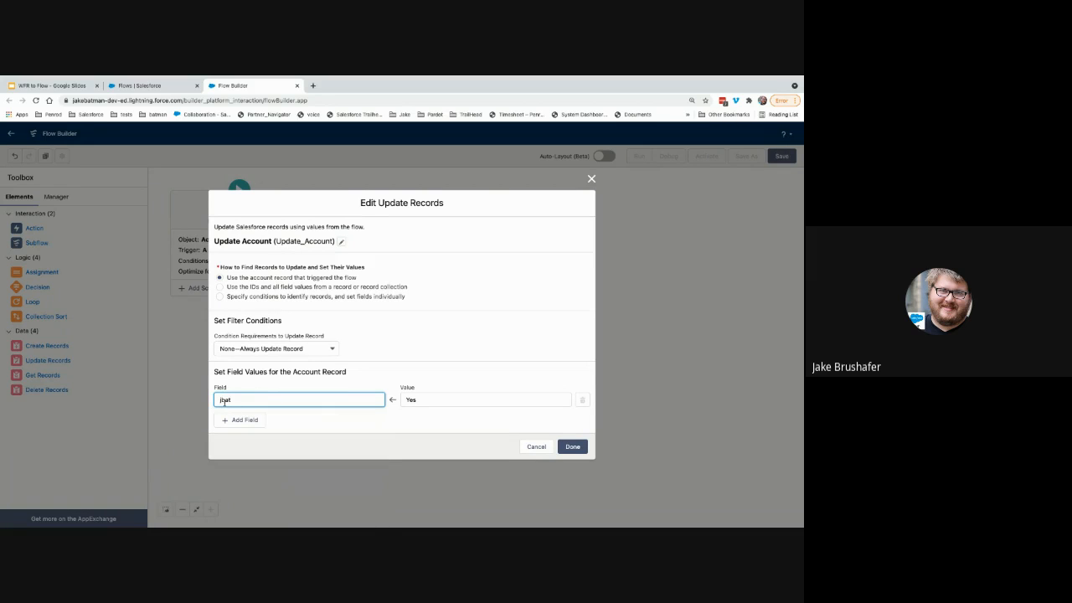
pyautogui.press('BackSpace')
pyautogui.press('BackSpace')
pyautogui.write('bat')
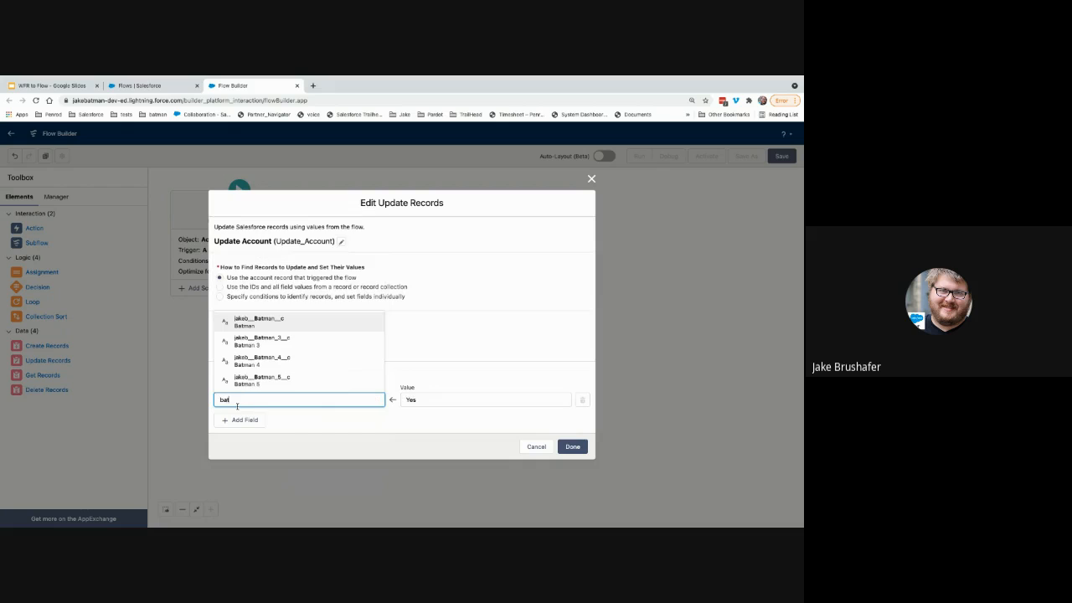
pyautogui.click(275, 322)
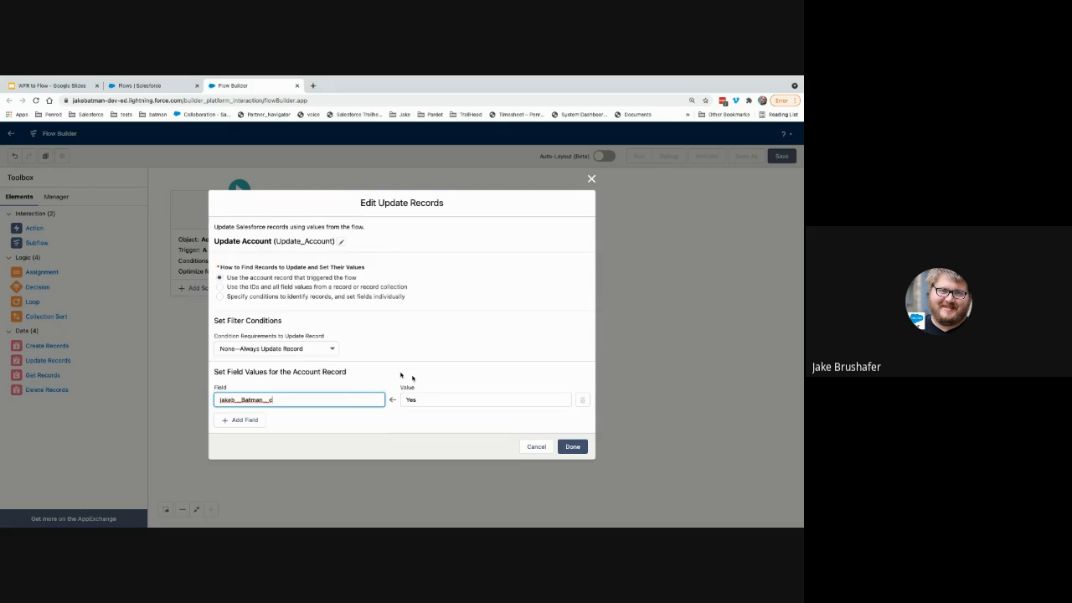
# Set the jakeb__Batman__c value to "Flow update" and finish editing the Update Account element.
pyautogui.click(429, 398)
pyautogui.press('BackSpace')
pyautogui.press('BackSpace')
pyautogui.press('BackSpace')
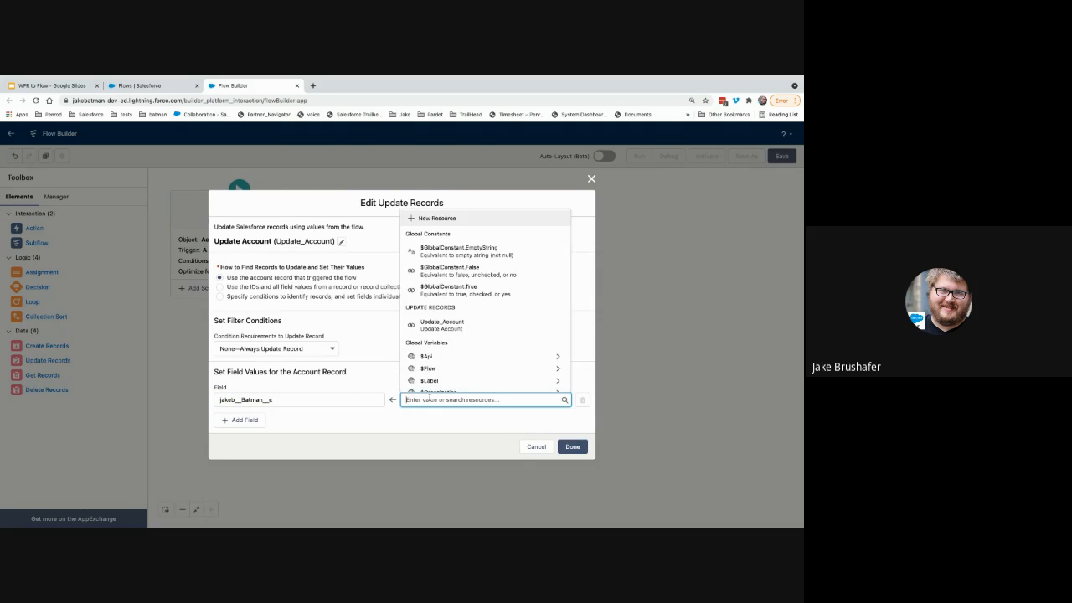
pyautogui.write('Flow ')
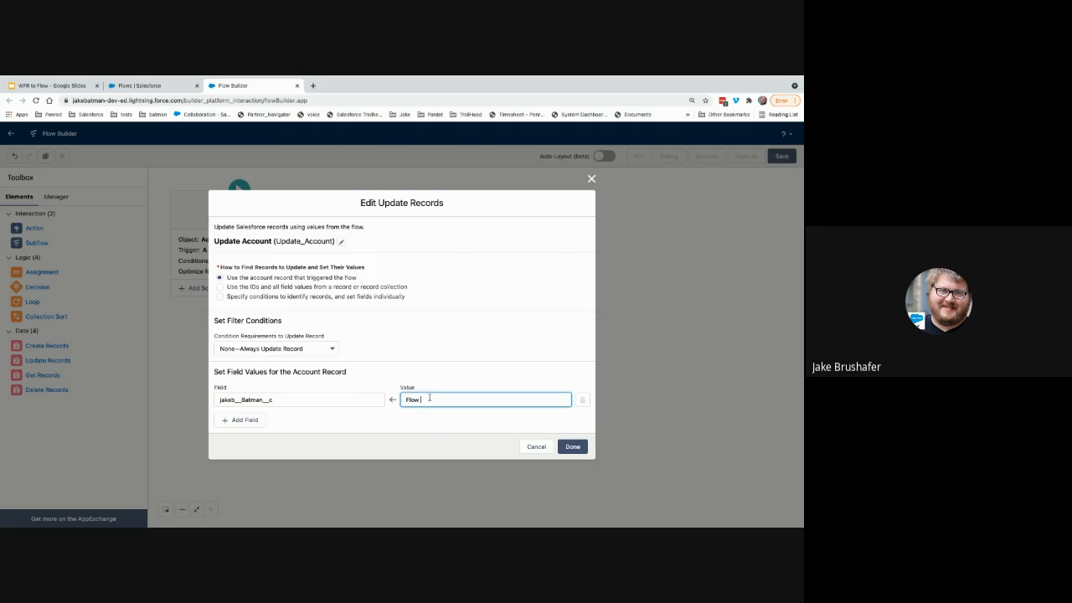
pyautogui.write('update')
pyautogui.click(438, 433)
pyautogui.click(573, 447)
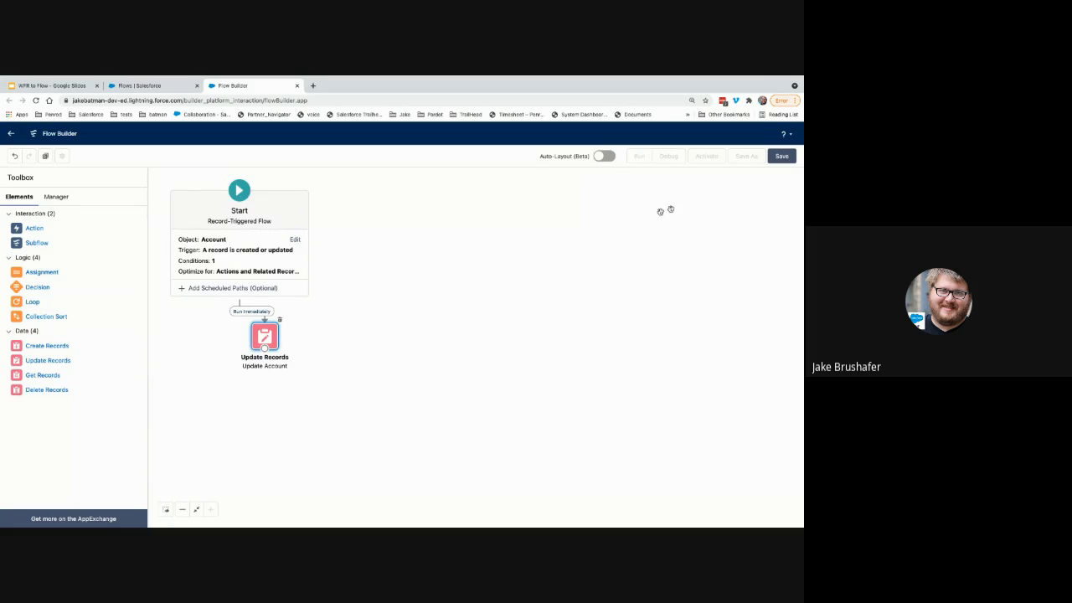
# Save the flow with the label "WFR to Flow 2" and activate it.
pyautogui.click(786, 156)
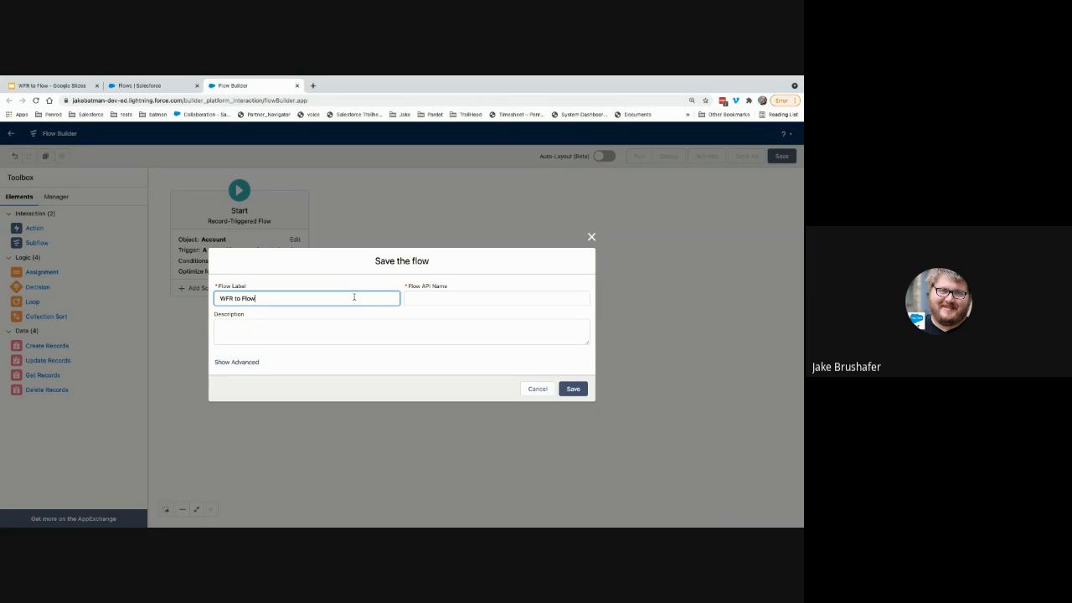
pyautogui.click(399, 326)
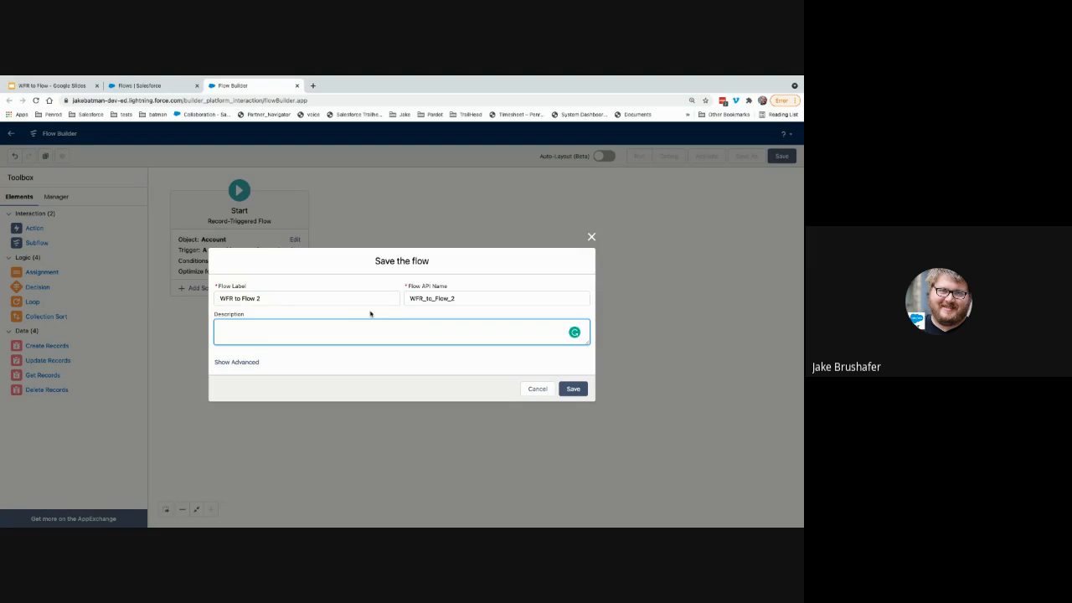
pyautogui.click(573, 389)
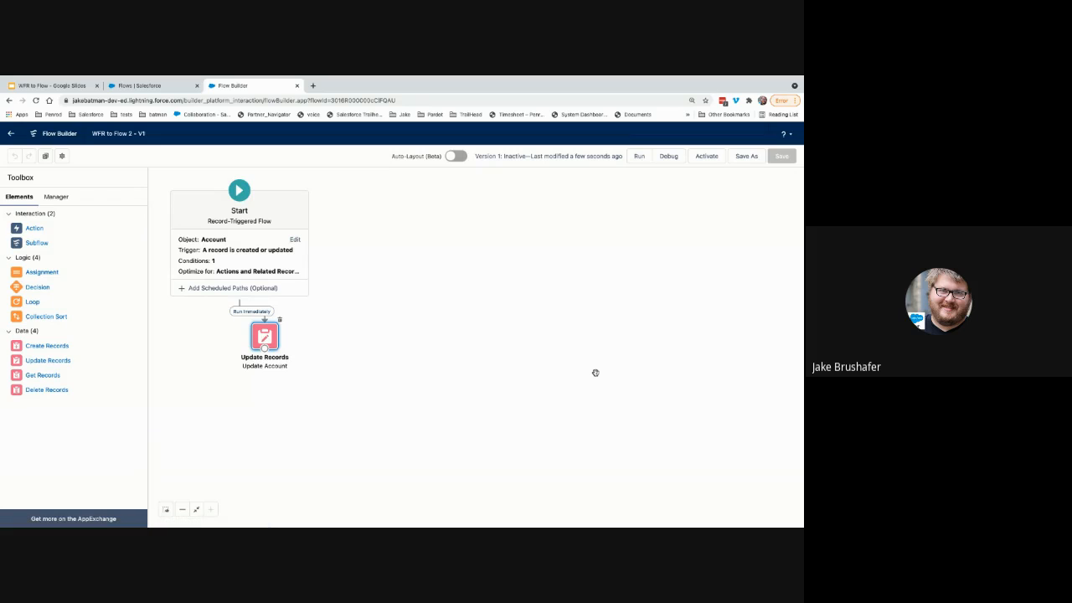
pyautogui.click(699, 157)
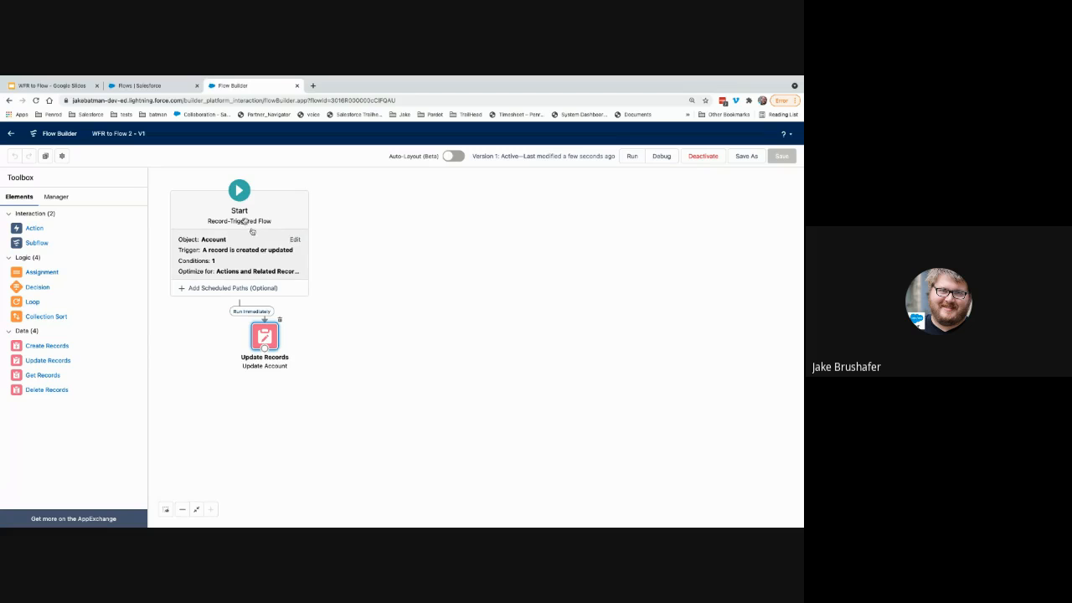
# Switch to the Salesforce Accounts list, show All Accounts and open the details of the 123 Warehousing account.
pyautogui.click(153, 87)
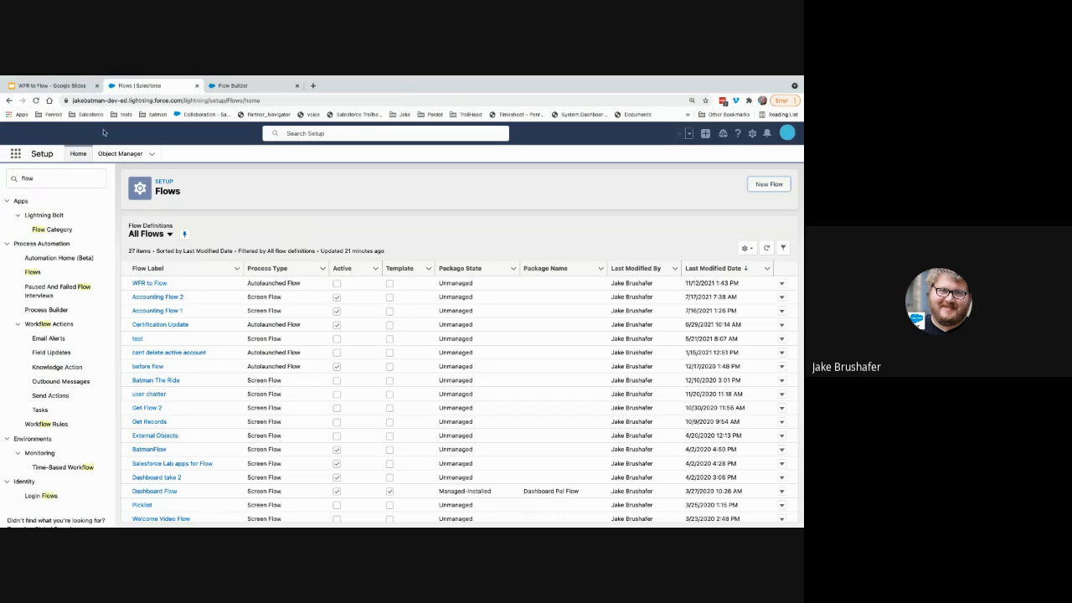
pyautogui.click(15, 154)
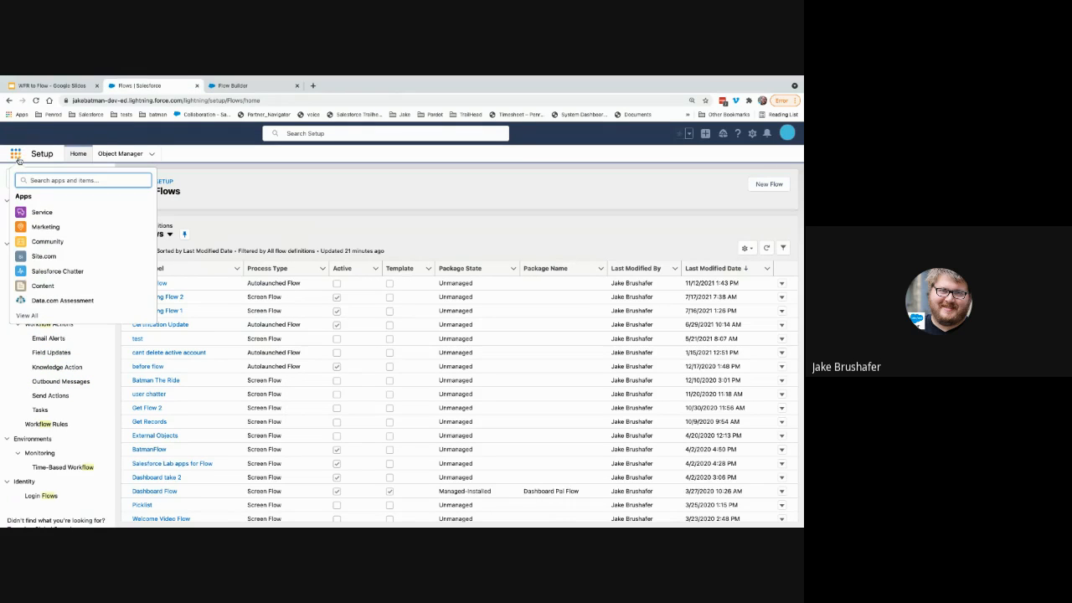
pyautogui.write('acc')
pyautogui.click(51, 241)
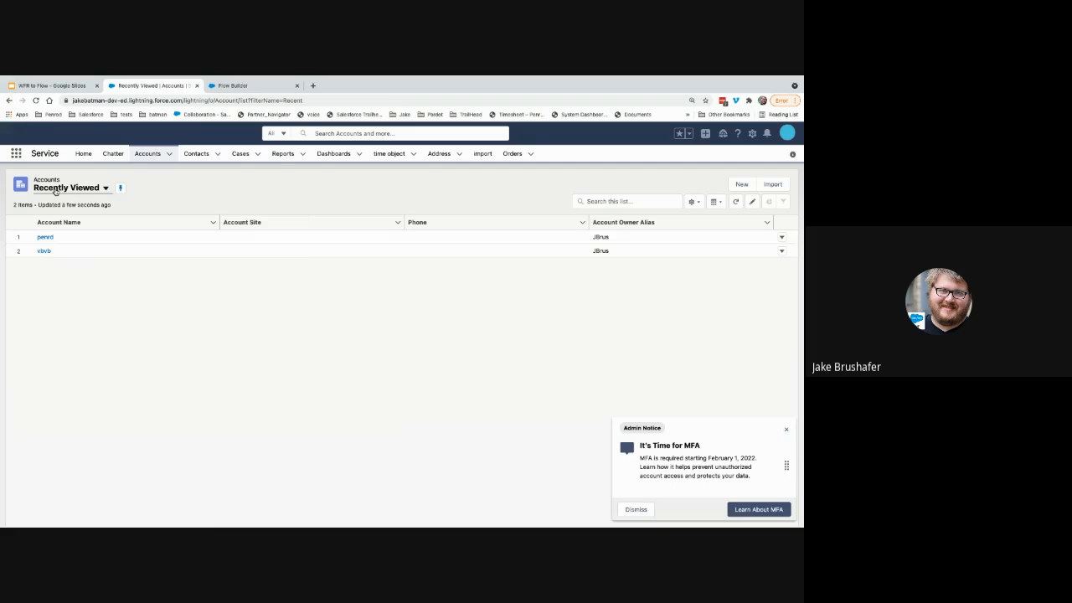
pyautogui.click(55, 189)
pyautogui.click(62, 233)
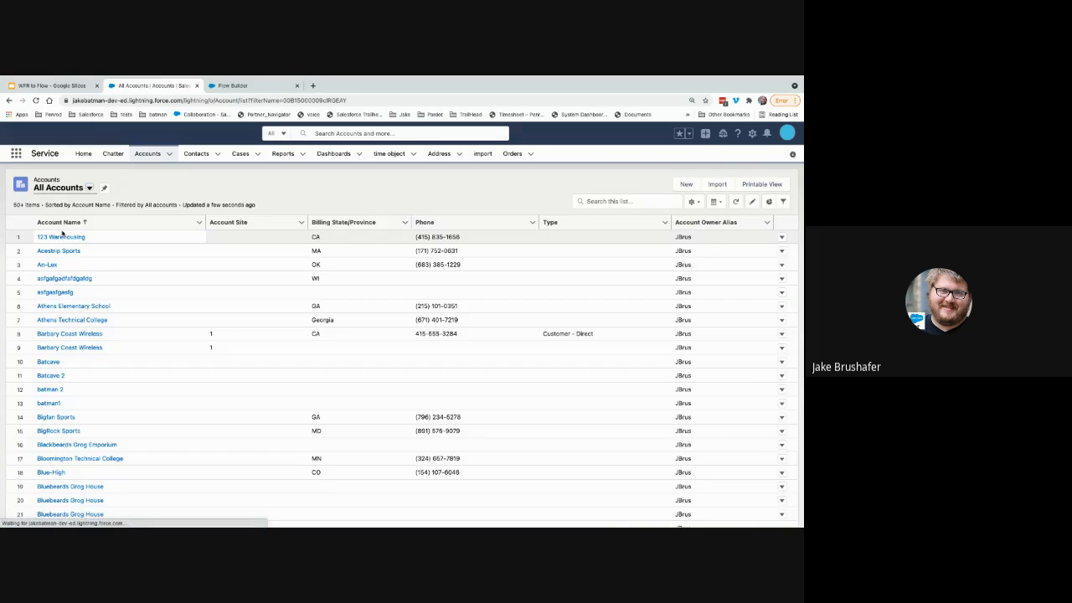
pyautogui.click(54, 237)
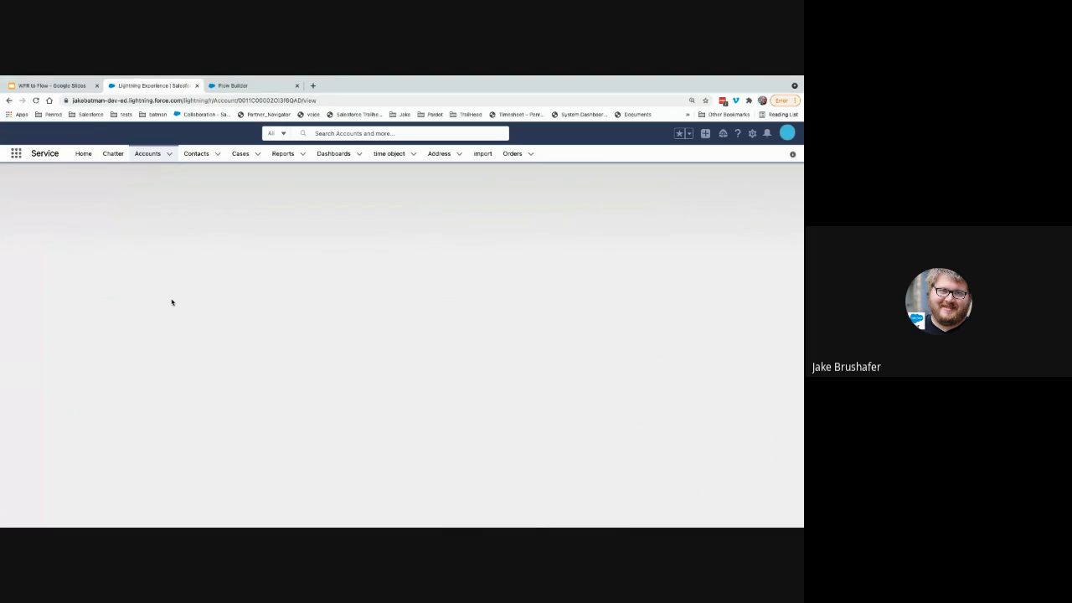
pyautogui.click(83, 258)
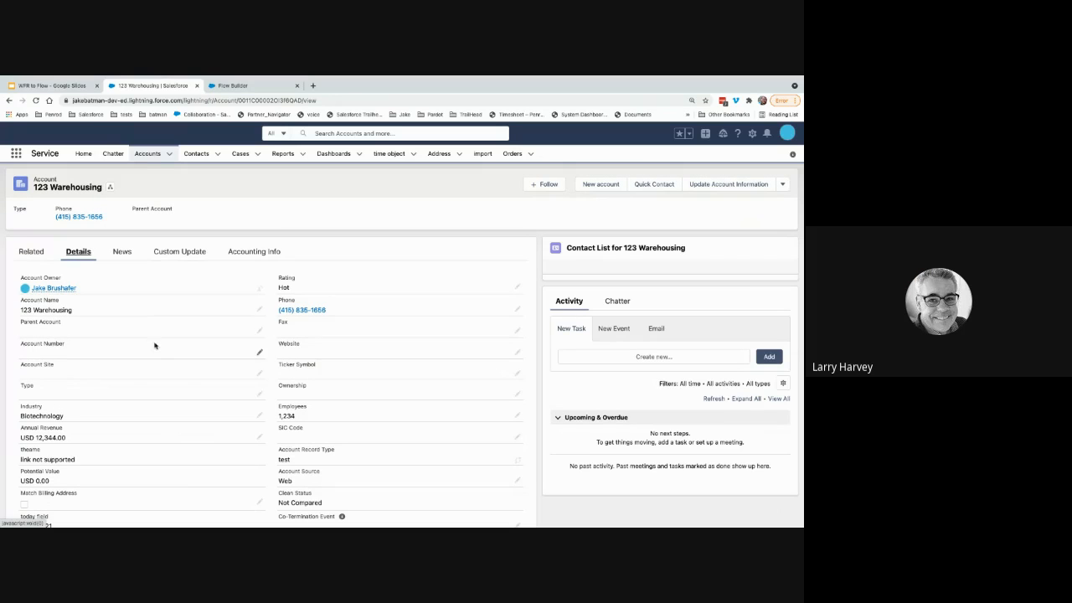
# Find the Active field in the 123 Warehousing details, set it to Yes and save the account.
pyautogui.scroll(-1, 162, 366)
pyautogui.scroll(-3, 162, 366)
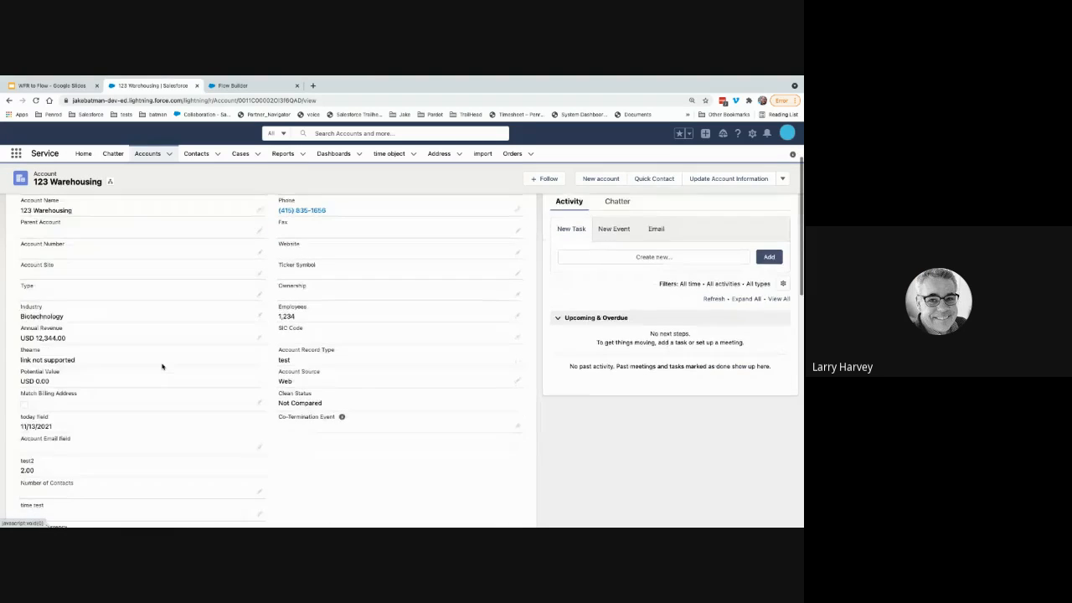
pyautogui.scroll(-2, 163, 366)
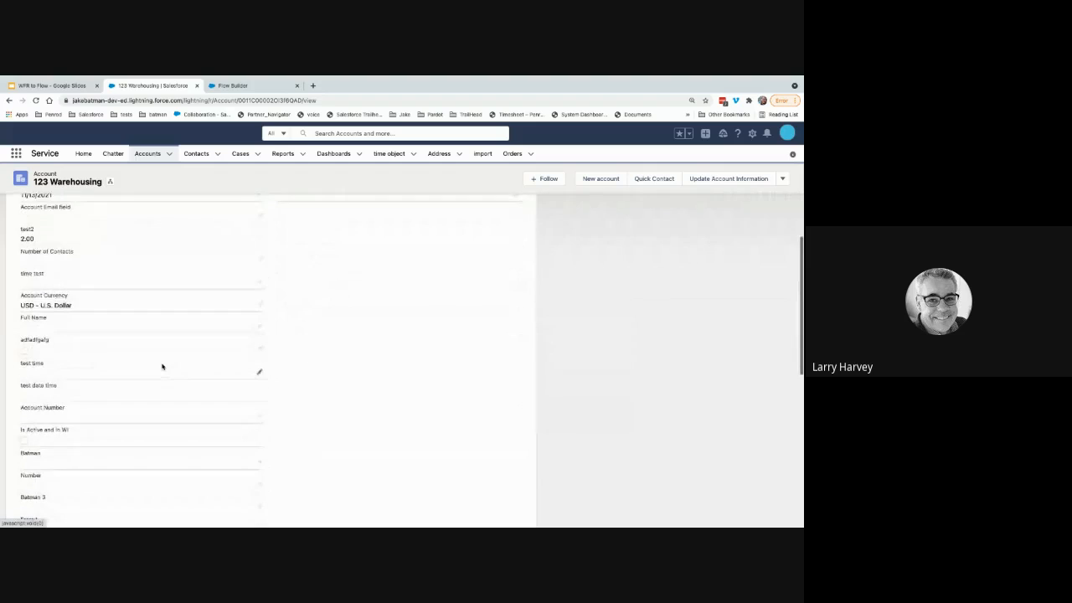
pyautogui.scroll(-2, 118, 361)
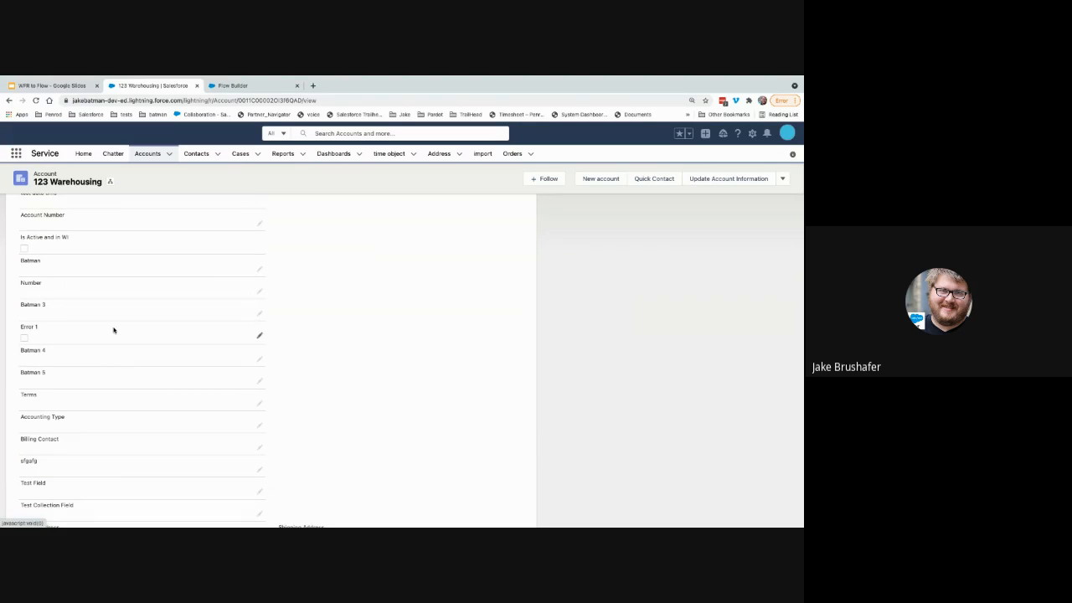
pyautogui.hotkey('ctrl', 'f')
pyautogui.write('activ')
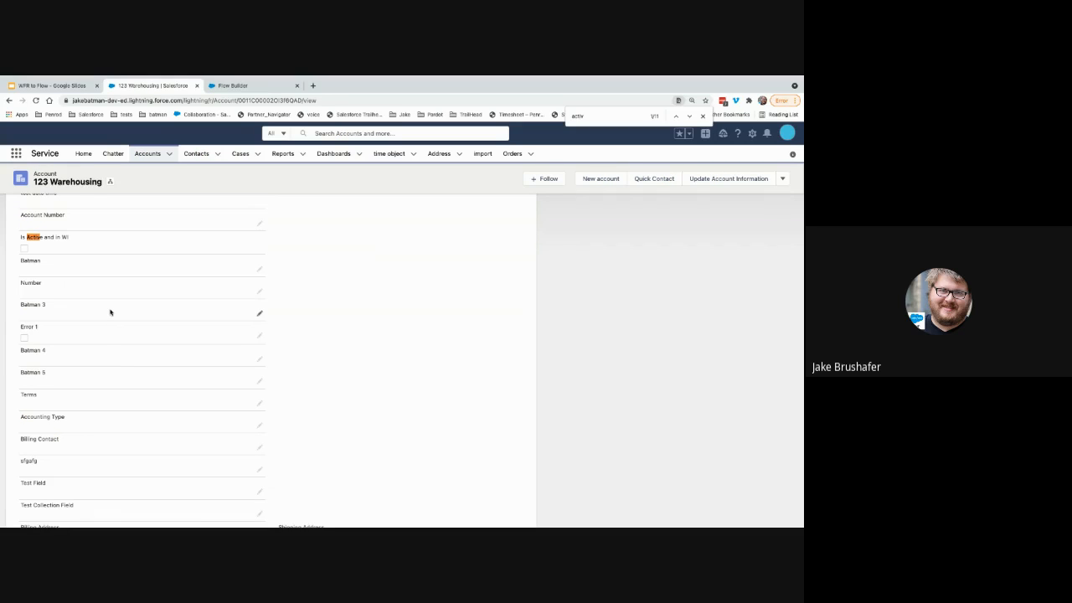
pyautogui.press('Return')
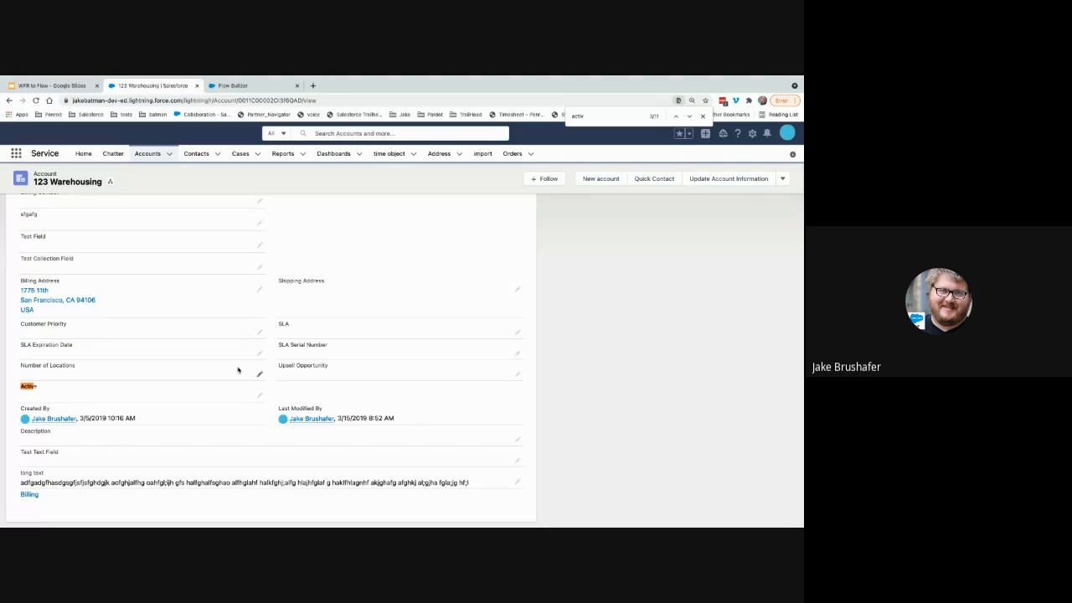
pyautogui.click(257, 395)
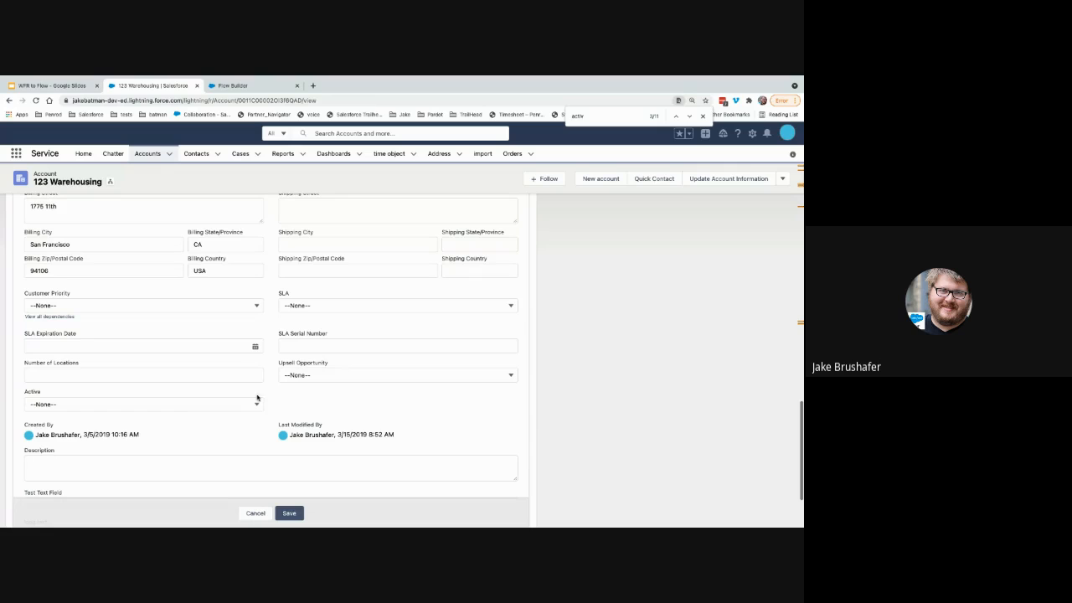
pyautogui.click(187, 402)
pyautogui.click(173, 452)
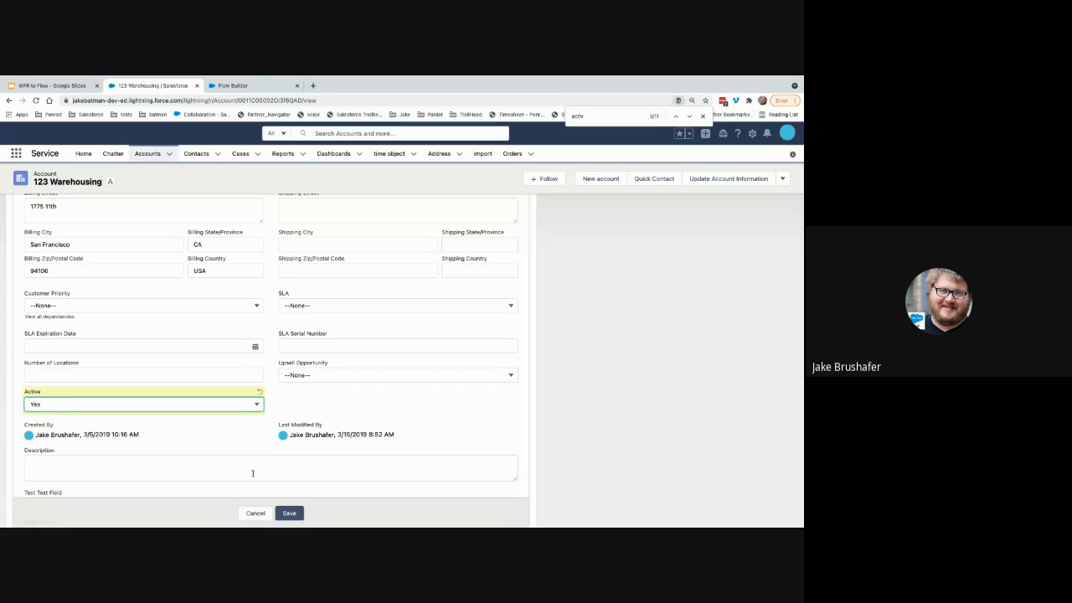
pyautogui.click(288, 513)
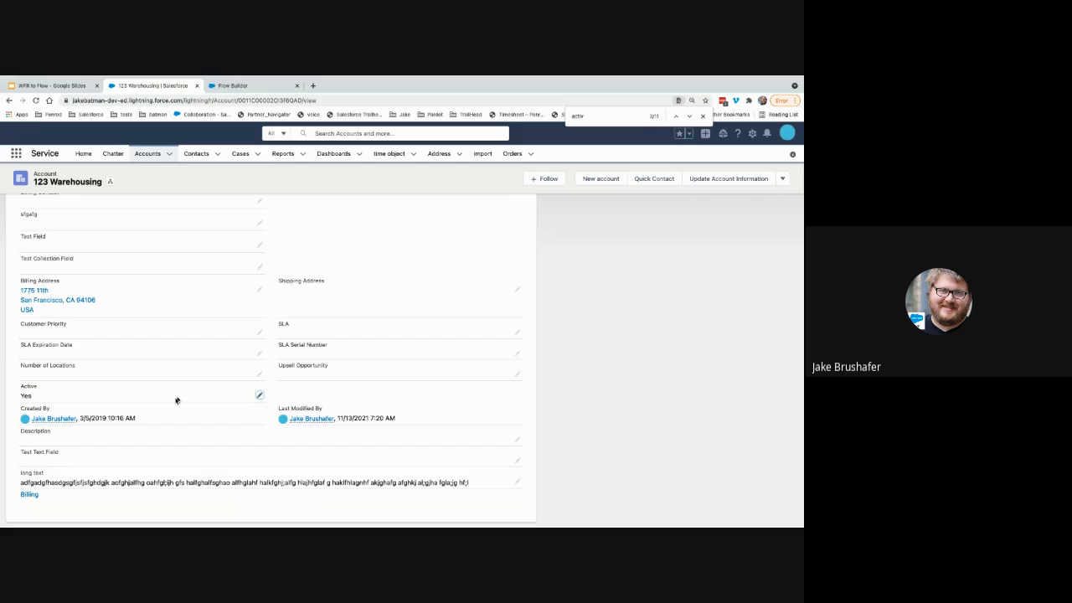
# Check the Batman field on the saved account and select the record ID in the page address.
pyautogui.scroll(5, 135, 403)
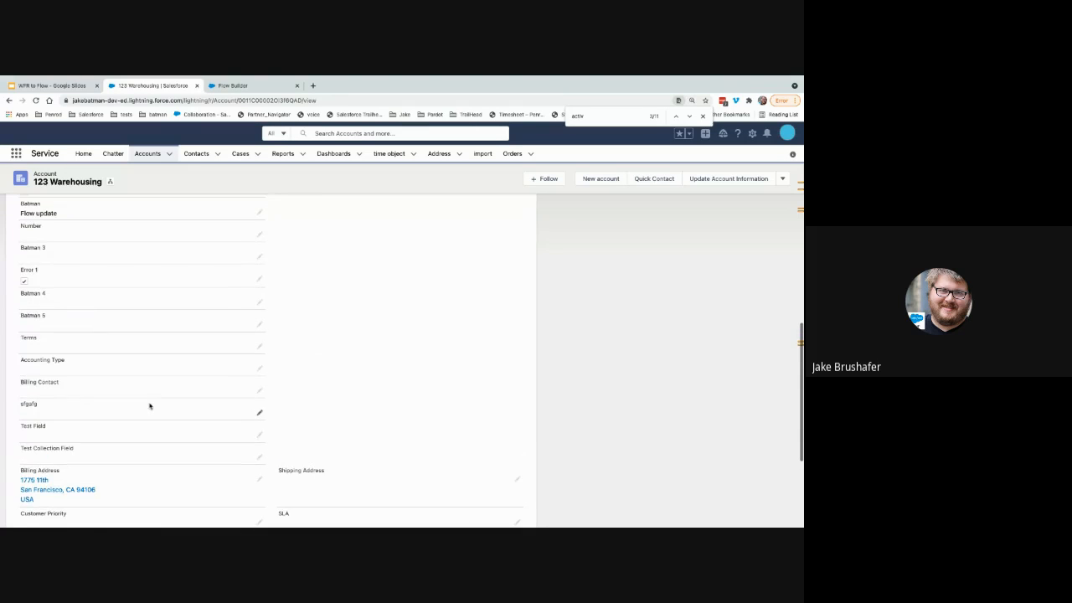
pyautogui.scroll(1, 150, 407)
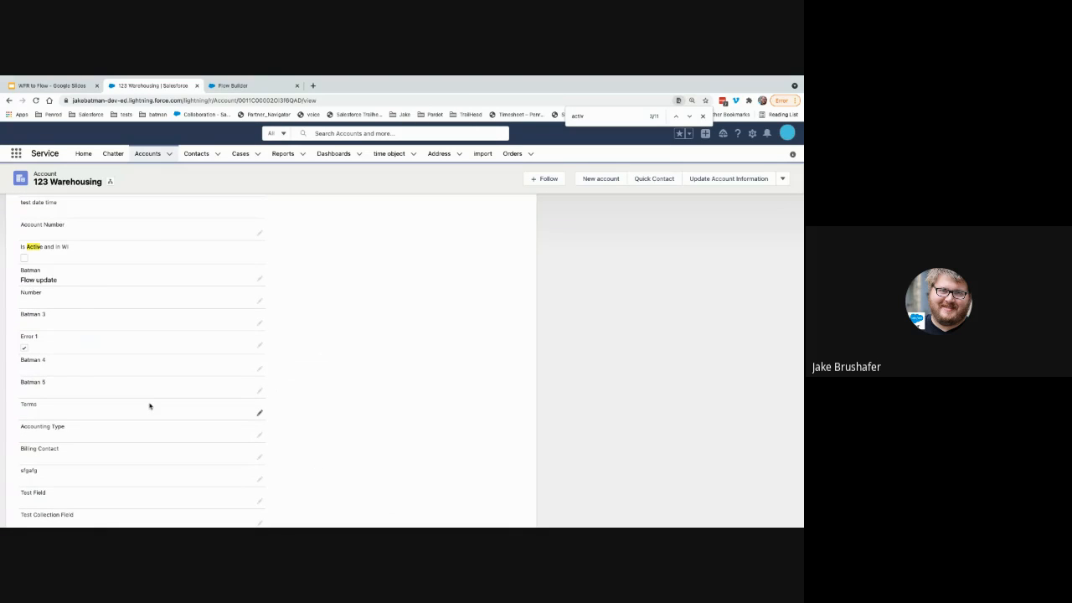
pyautogui.scroll(1, 50, 289)
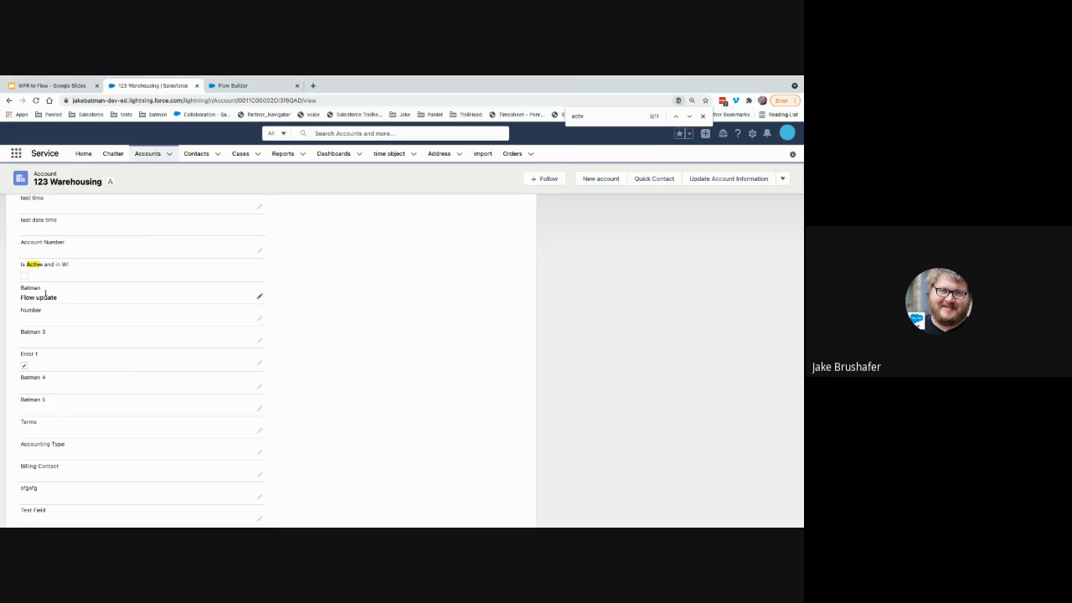
pyautogui.click(258, 100)
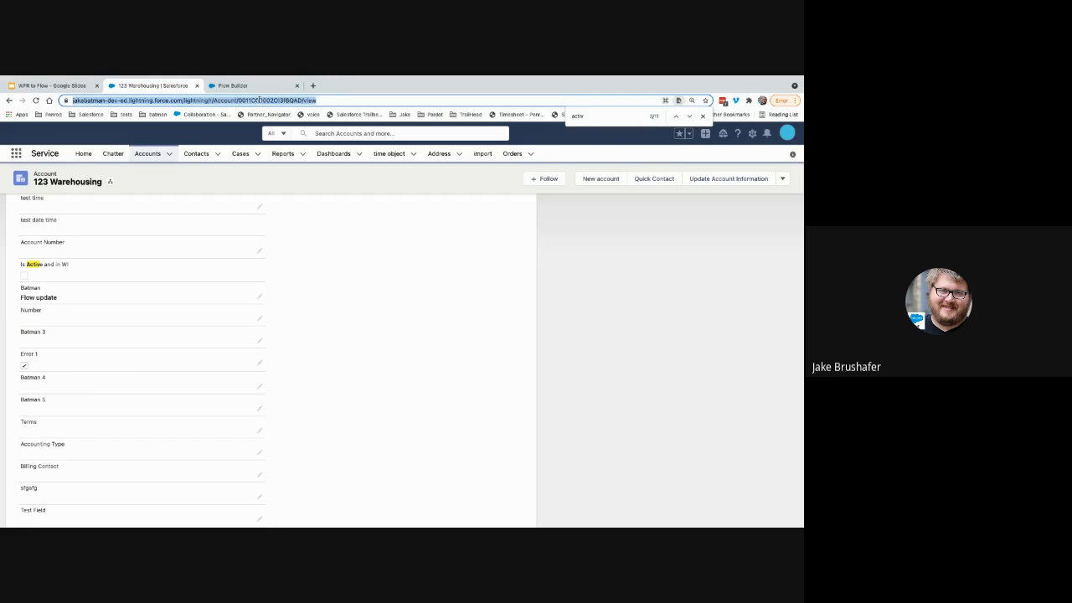
pyautogui.click(265, 99)
pyautogui.doubleClick(268, 99)
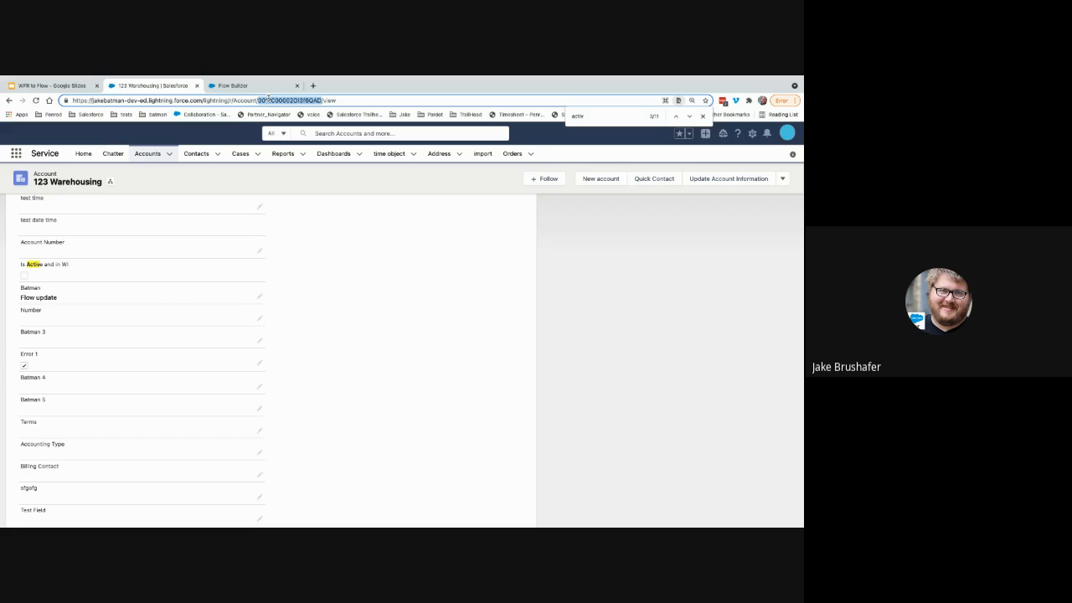
# Clear the account's Batman field, save the record and check the field again.
pyautogui.click(259, 297)
pyautogui.tripleClick(218, 304)
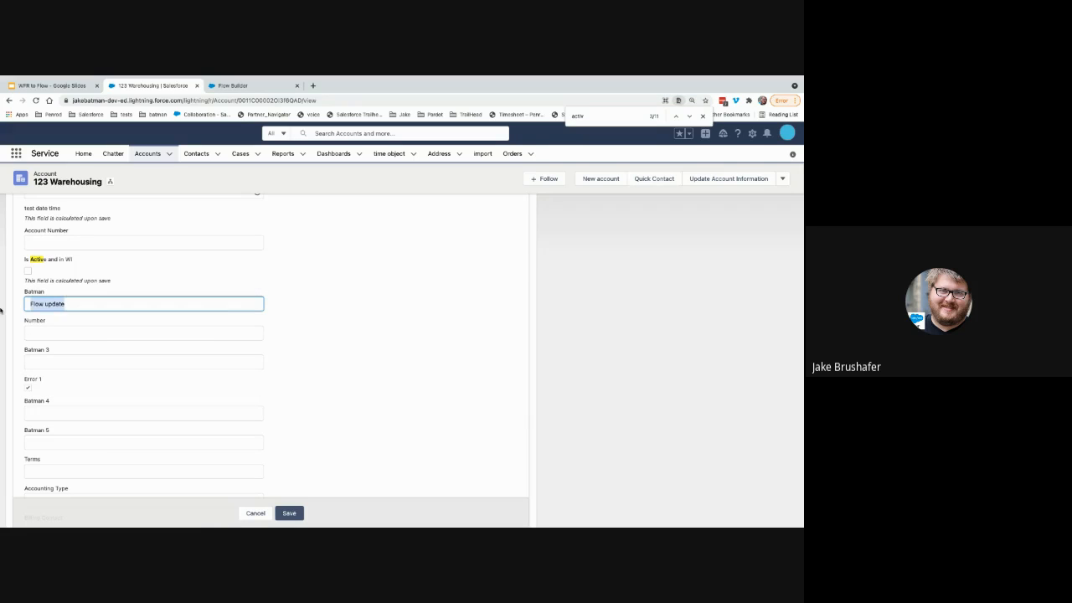
pyautogui.press('BackSpace')
pyautogui.click(289, 513)
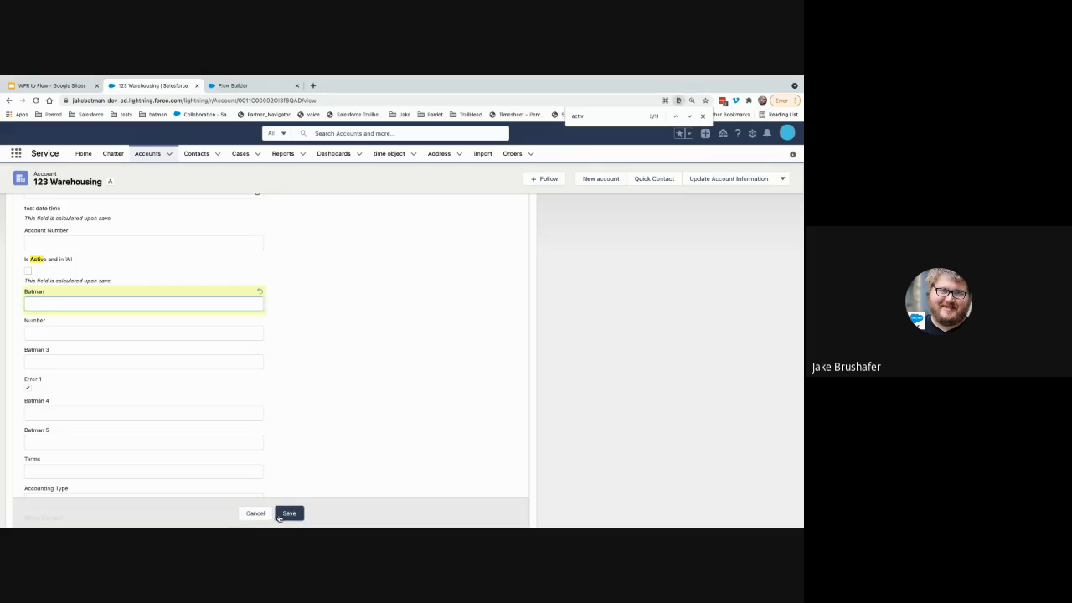
pyautogui.scroll(4, 256, 388)
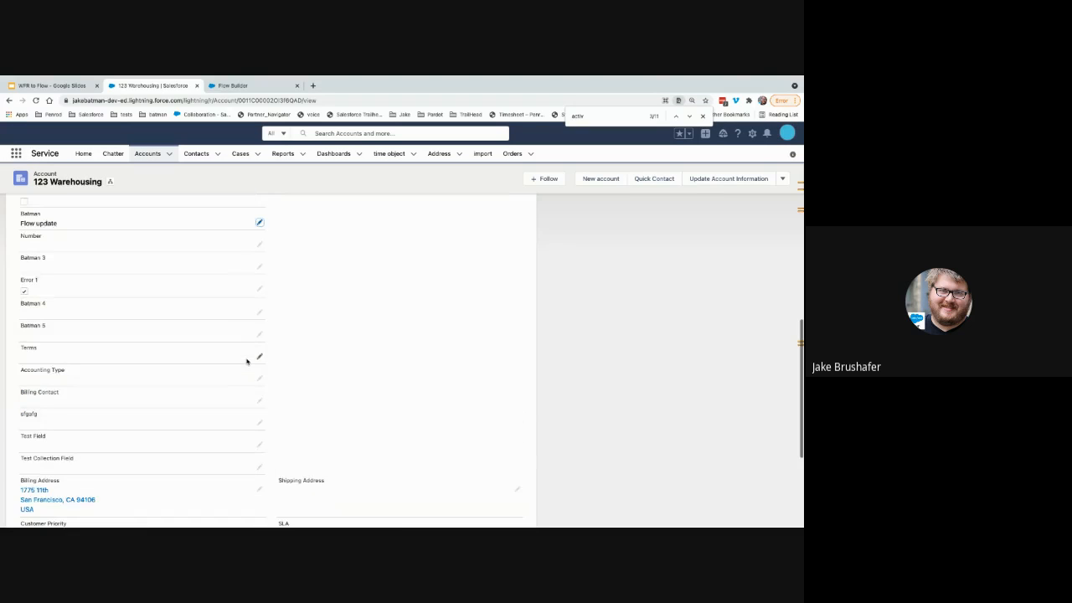
# Return to Flow Builder and debug the flow on the 123 Warehousing account as if the record is updated.
pyautogui.click(233, 87)
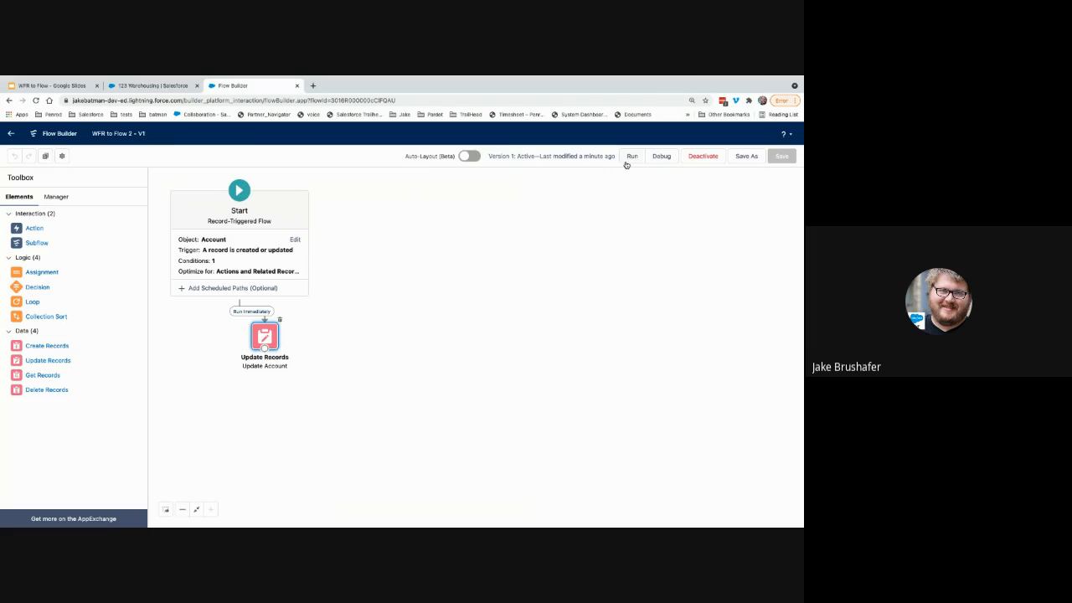
pyautogui.click(660, 156)
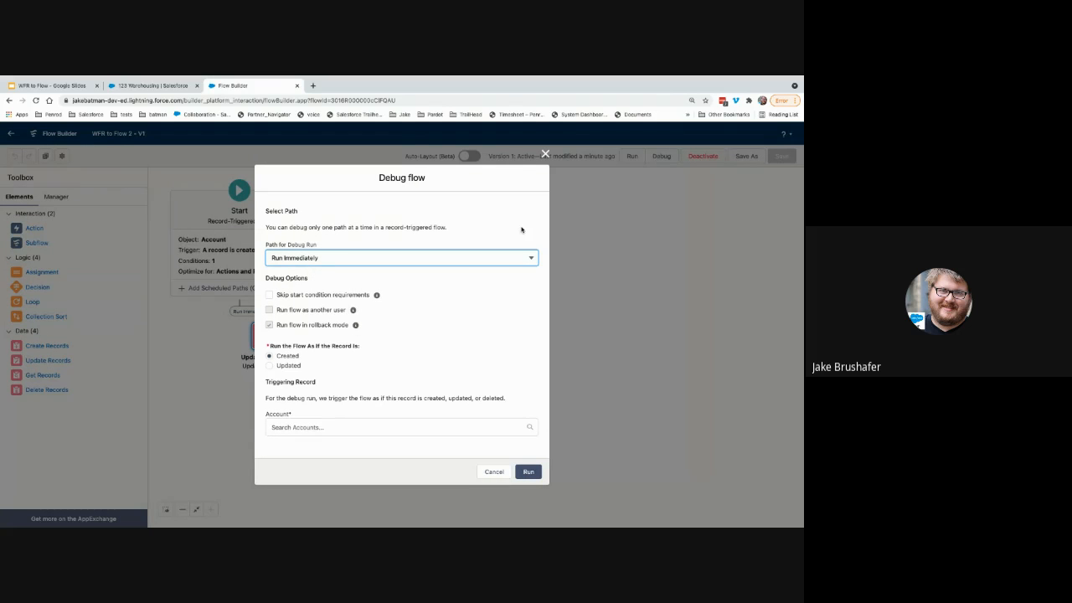
pyautogui.click(351, 431)
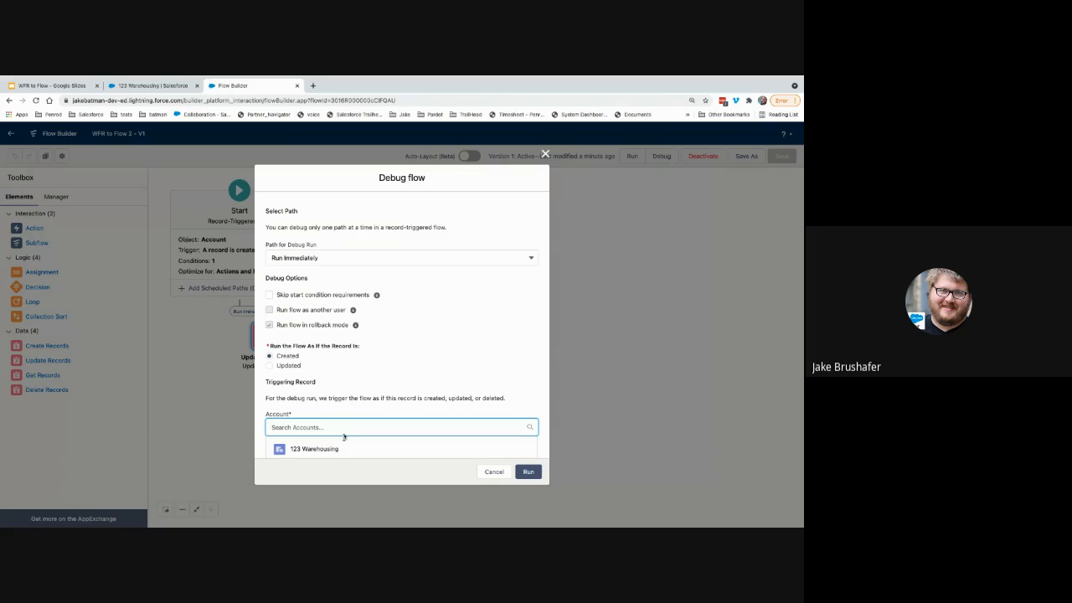
pyautogui.click(335, 454)
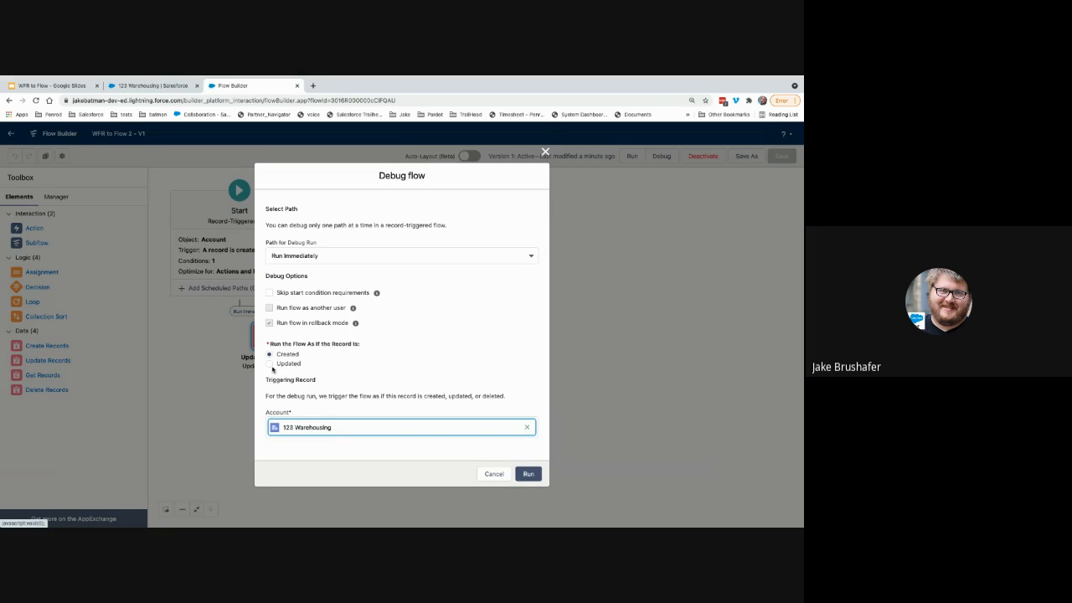
pyautogui.click(270, 365)
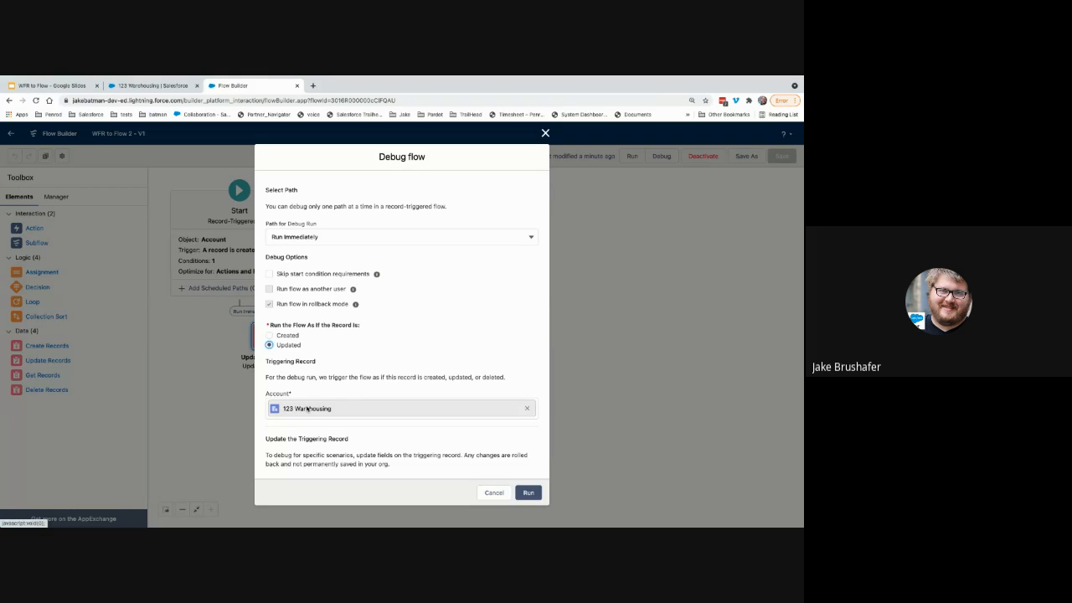
pyautogui.click(529, 493)
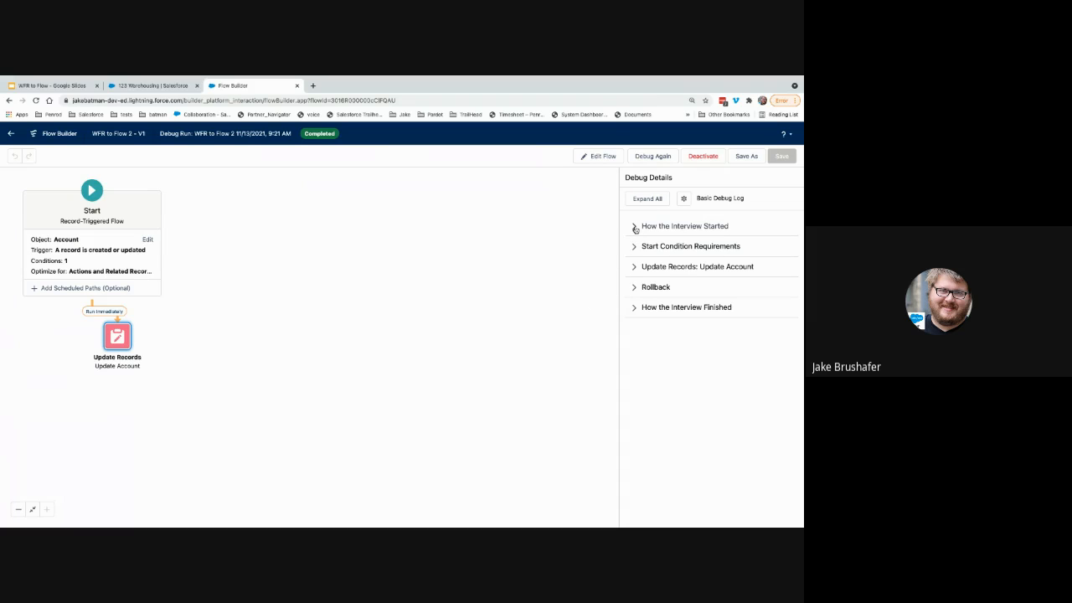
# Examine the debug details for how the interview started, the start condition requirements and the Update Account element.
pyautogui.click(635, 228)
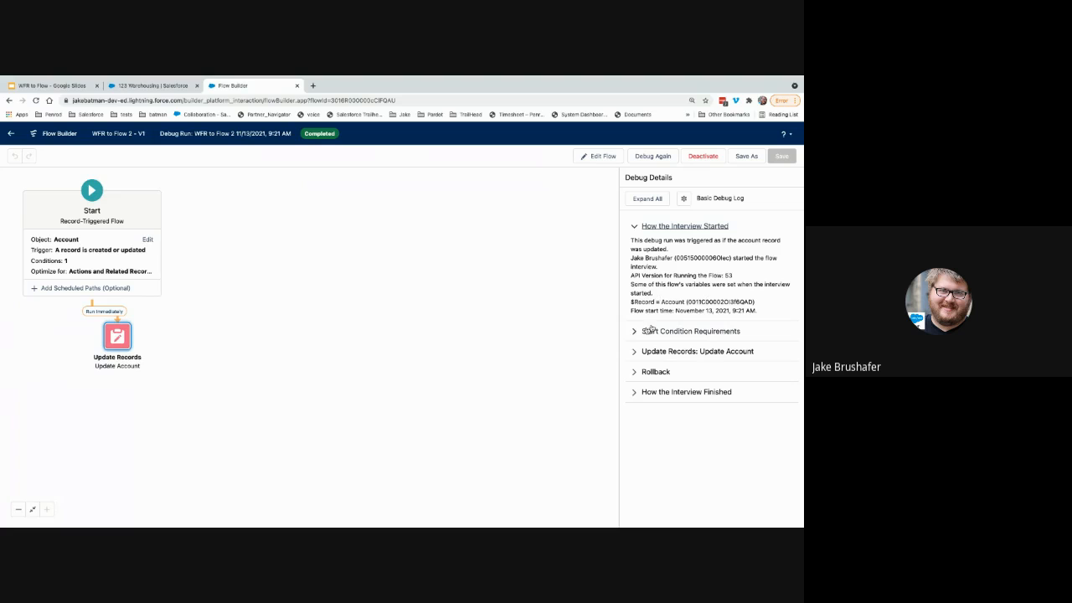
pyautogui.click(635, 332)
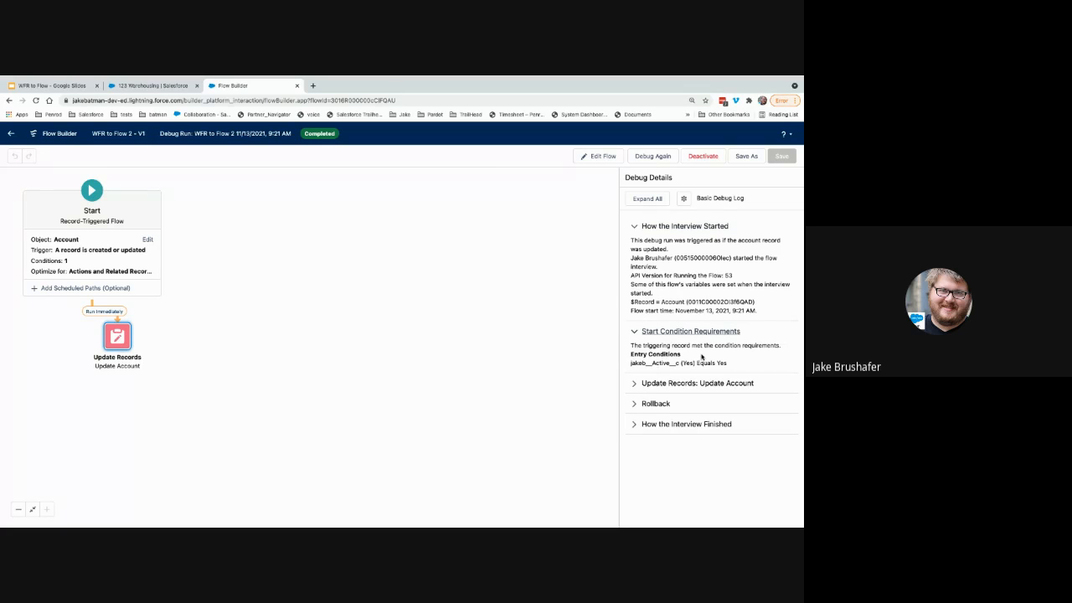
pyautogui.click(641, 384)
pyautogui.scroll(-1, 670, 368)
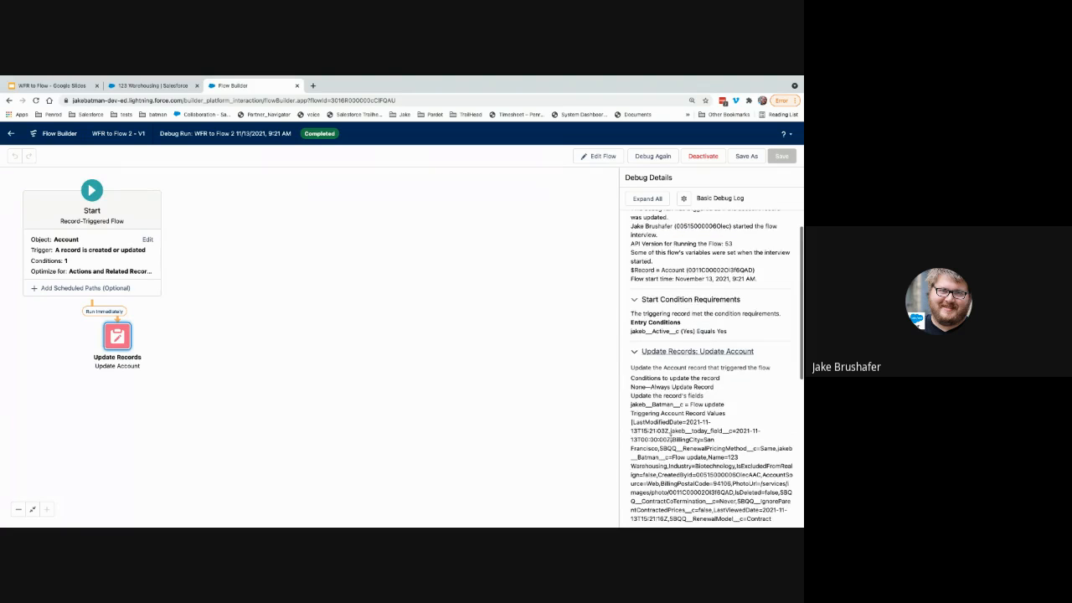
pyautogui.scroll(-1, 678, 394)
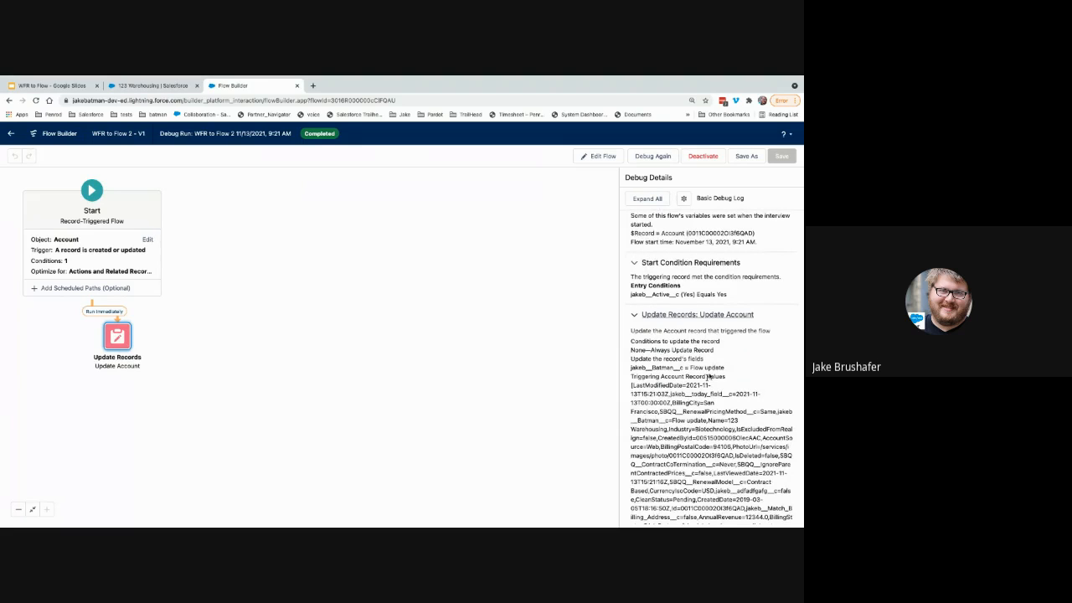
pyautogui.scroll(-5, 709, 379)
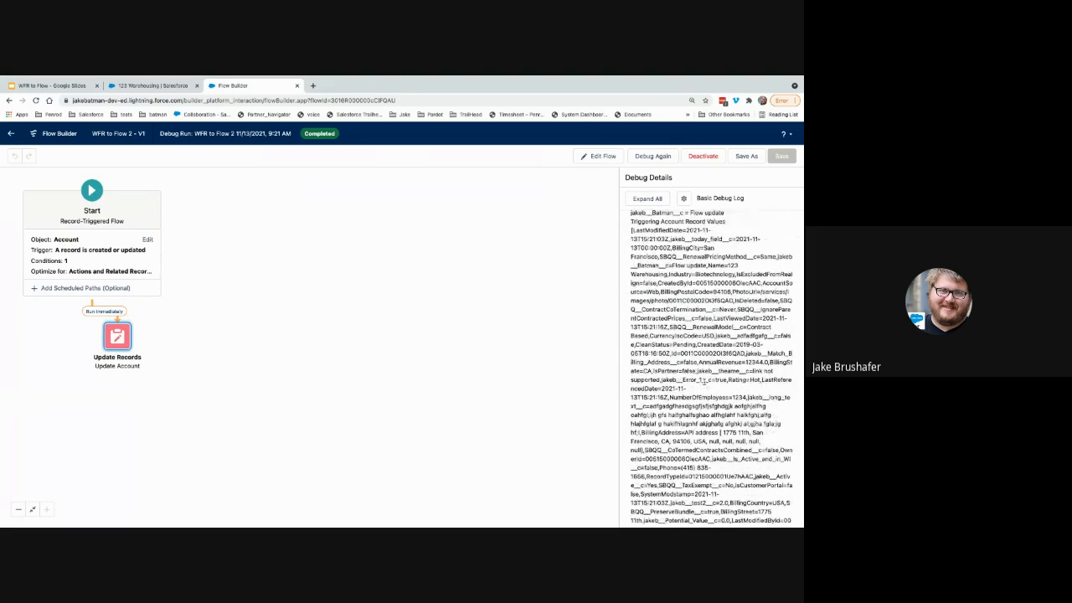
pyautogui.scroll(-3, 703, 381)
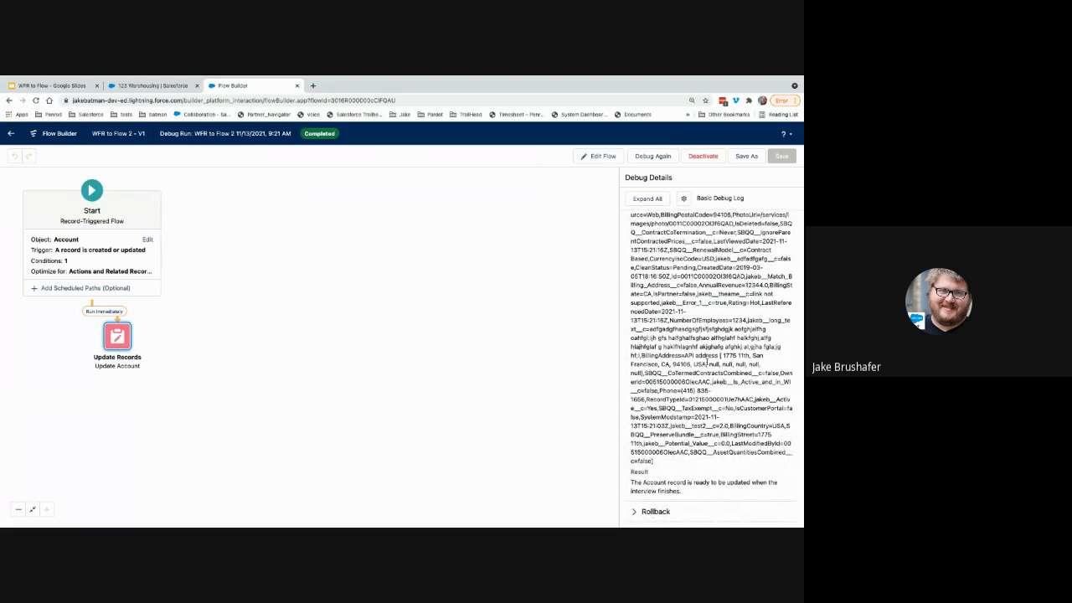
pyautogui.scroll(5, 700, 326)
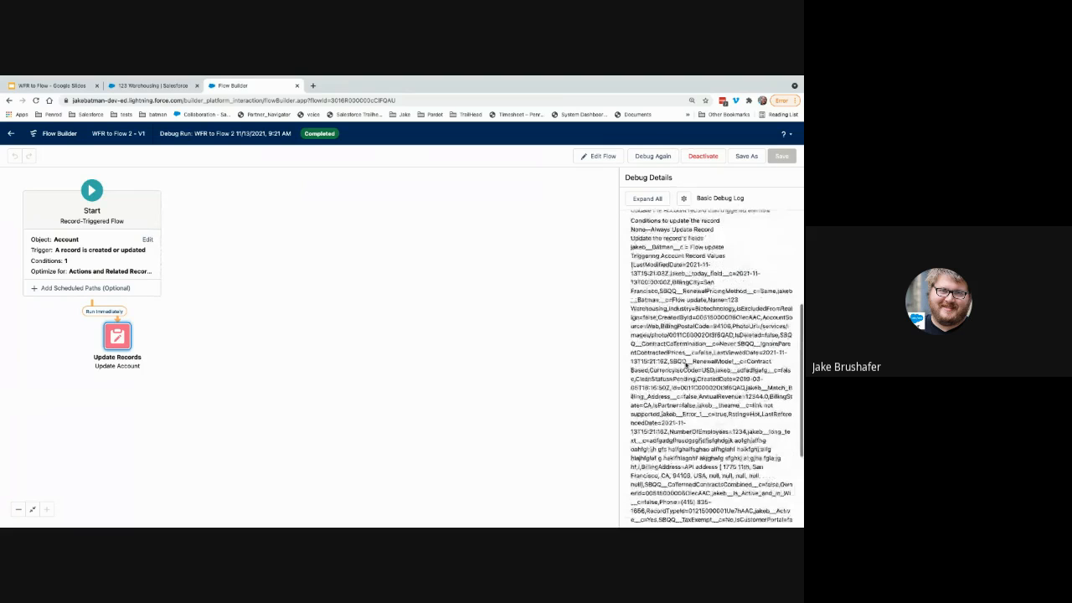
# Return to editing the flow and add a Create Records element labelled "Create Task" beside the Update Account element.
pyautogui.scroll(4, 687, 368)
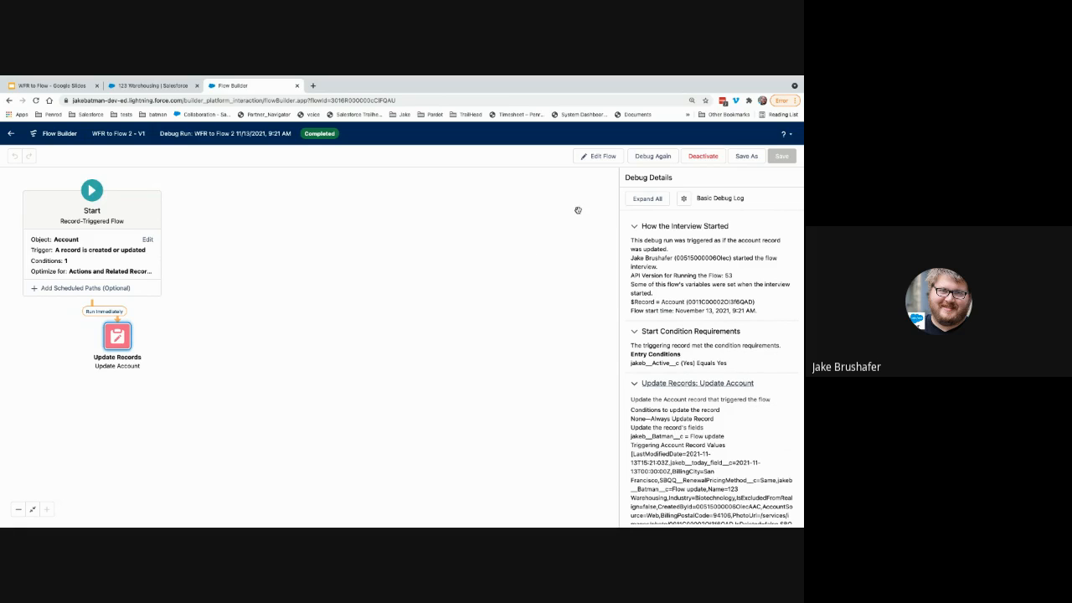
pyautogui.click(593, 157)
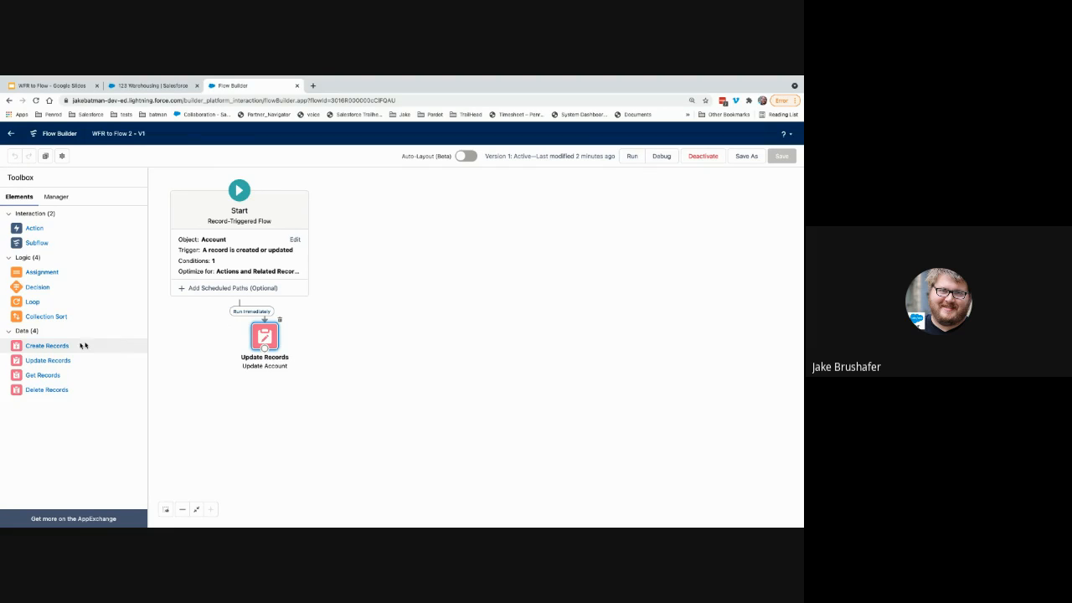
pyautogui.moveTo(56, 349); pyautogui.dragTo(326, 336)
pyautogui.write('C')
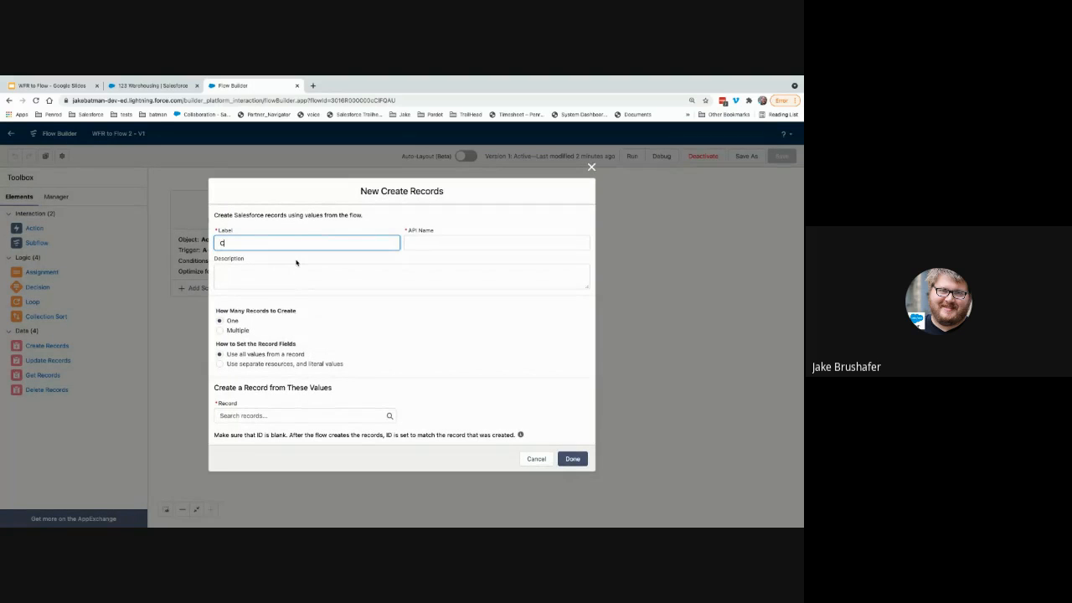
pyautogui.write('reate Task')
pyautogui.click(298, 270)
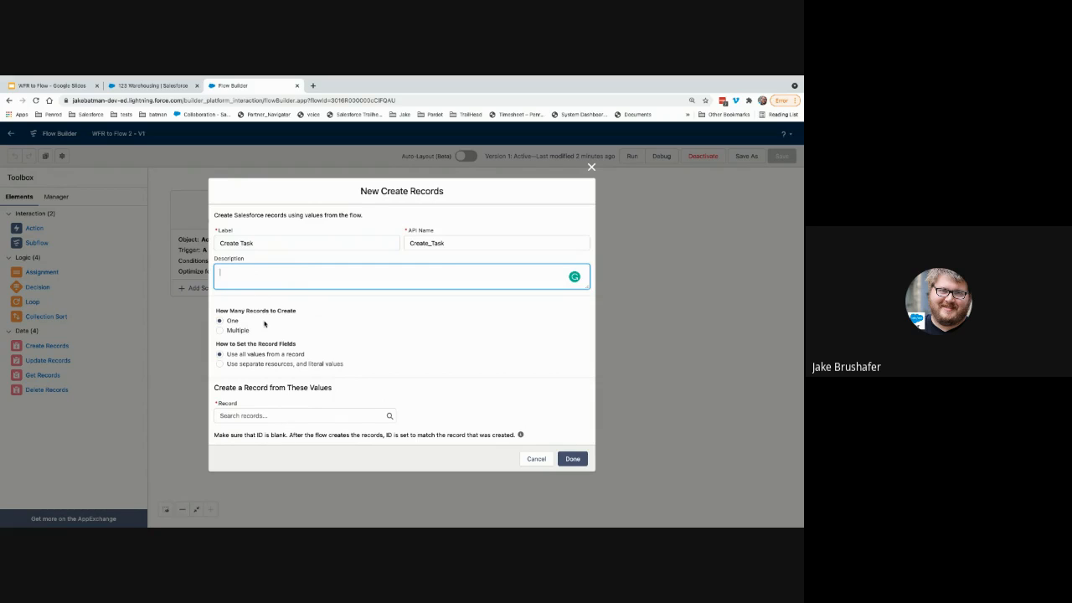
pyautogui.click(281, 416)
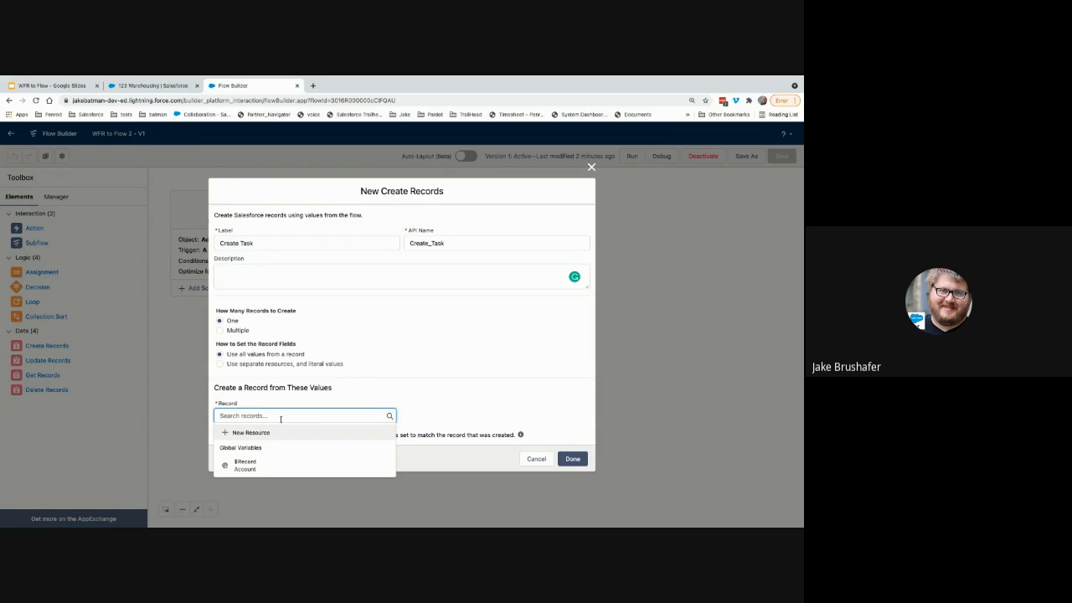
pyautogui.write('tas')
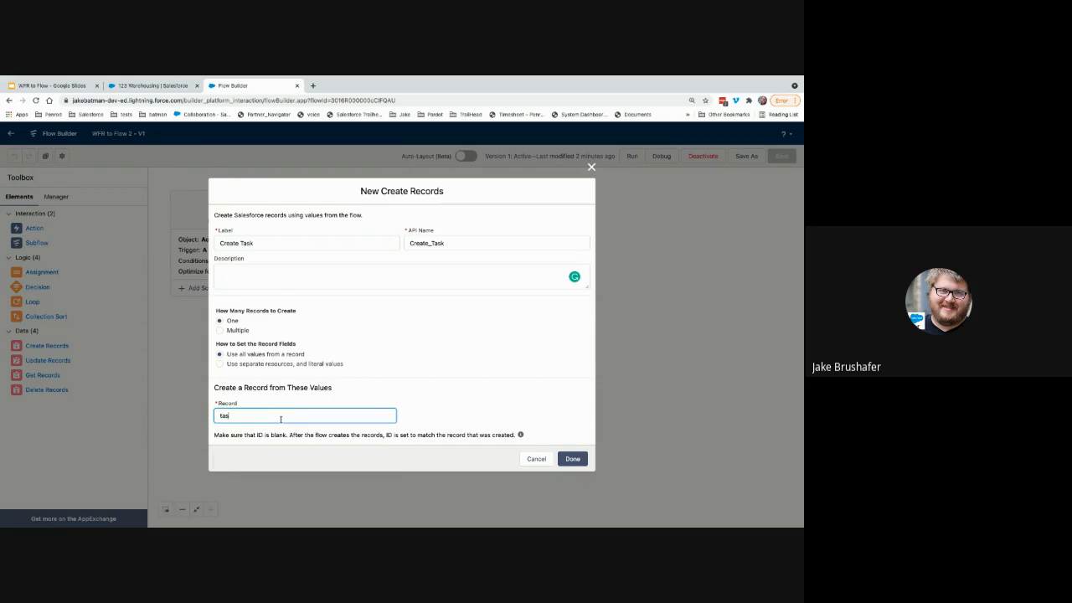
pyautogui.press('BackSpace')
pyautogui.press('BackSpace')
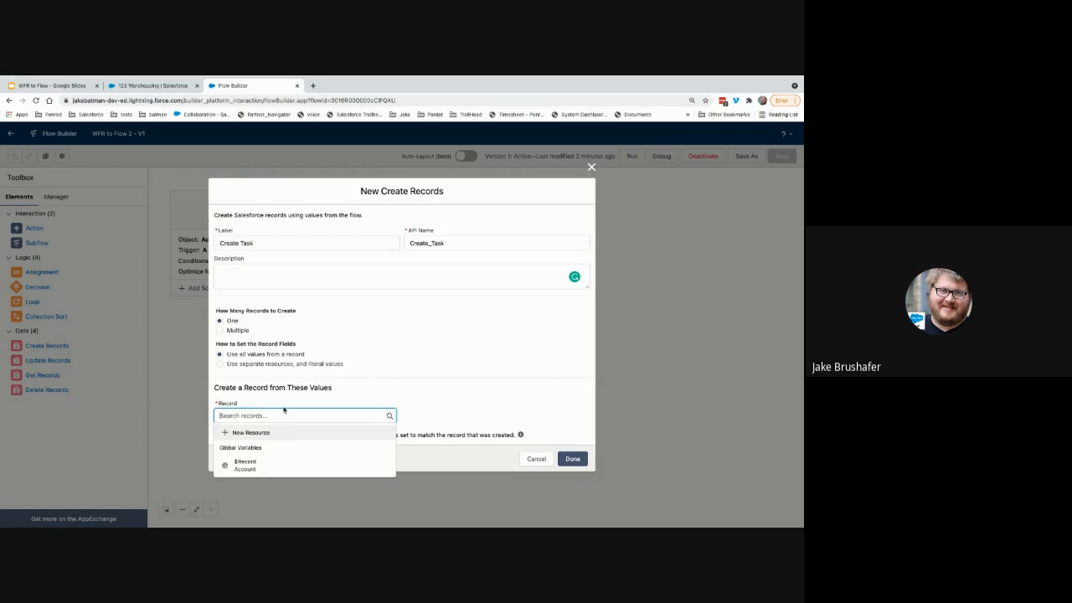
# Set the record fields to use separate resources and literal values, and choose Task as the object to create.
pyautogui.click(223, 366)
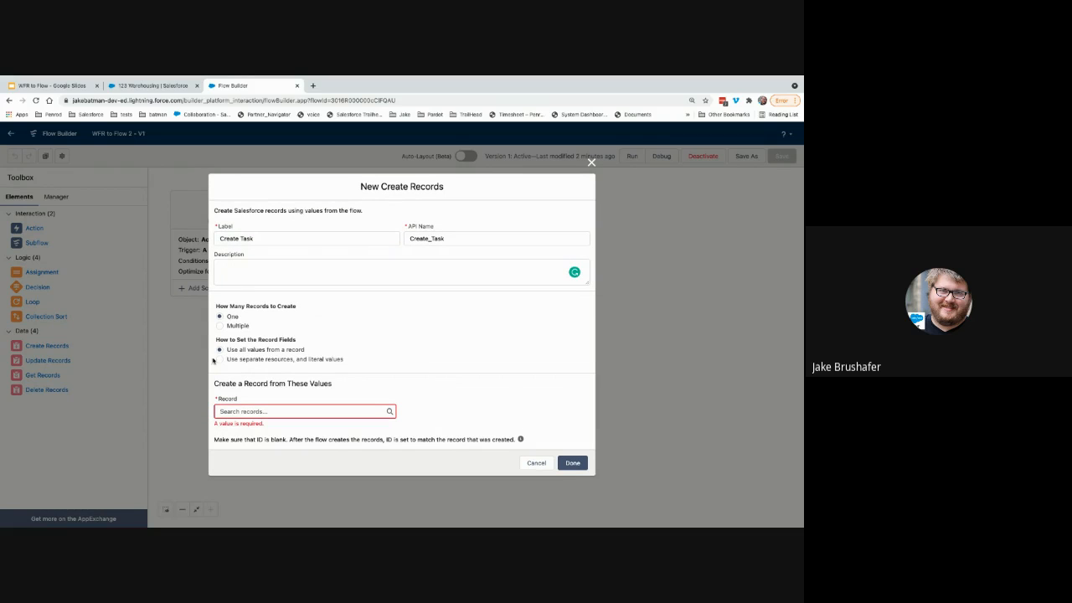
pyautogui.click(219, 363)
pyautogui.click(251, 423)
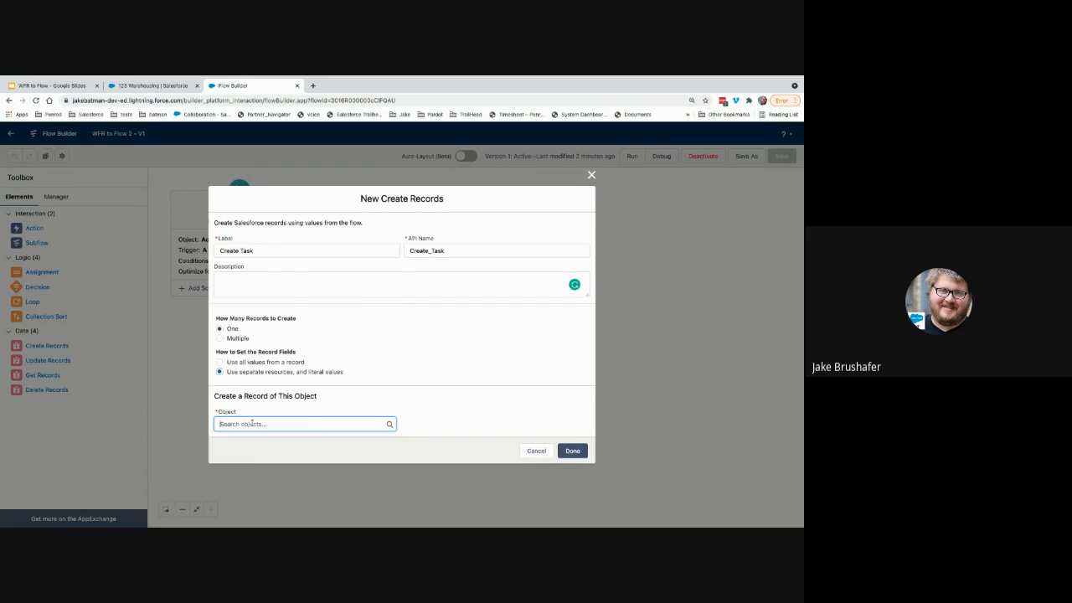
pyautogui.write('task')
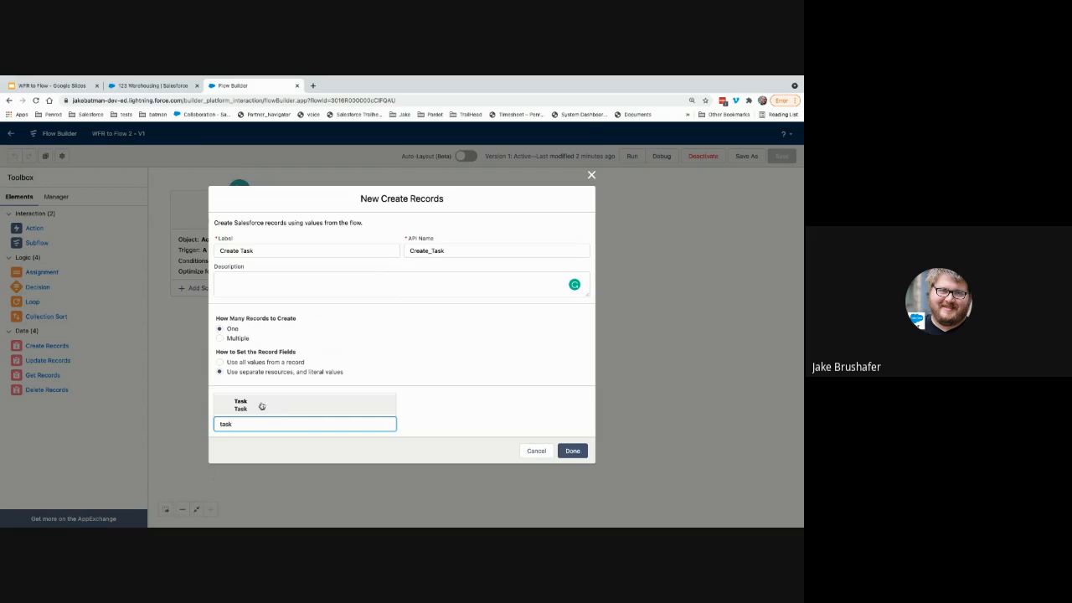
pyautogui.click(259, 408)
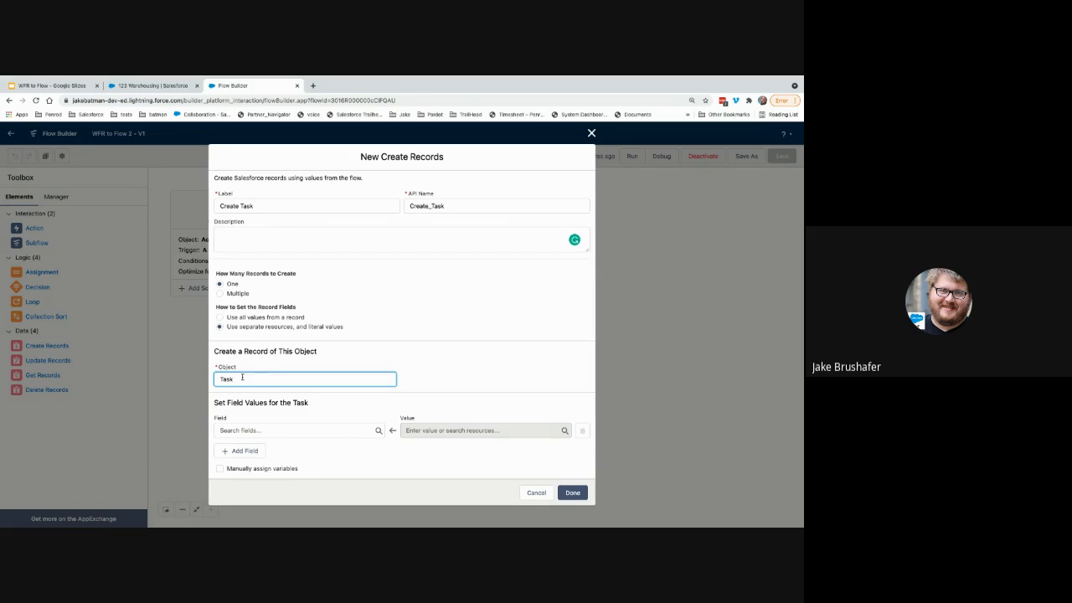
# Assign the task's OwnerId field the triggering account's owner, $Record > Owner ID.
pyautogui.click(260, 429)
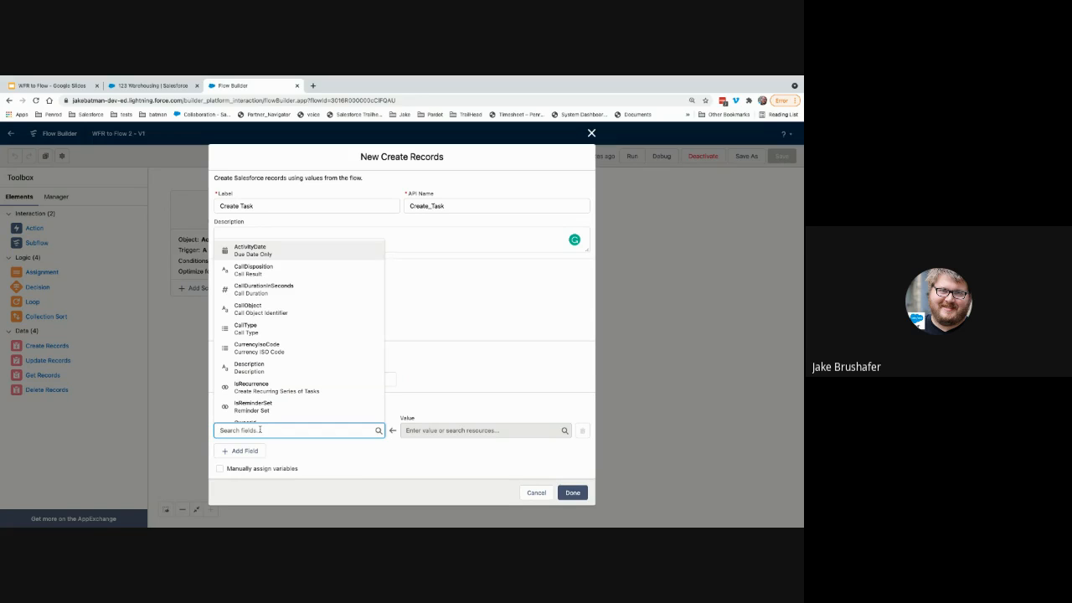
pyautogui.write('own')
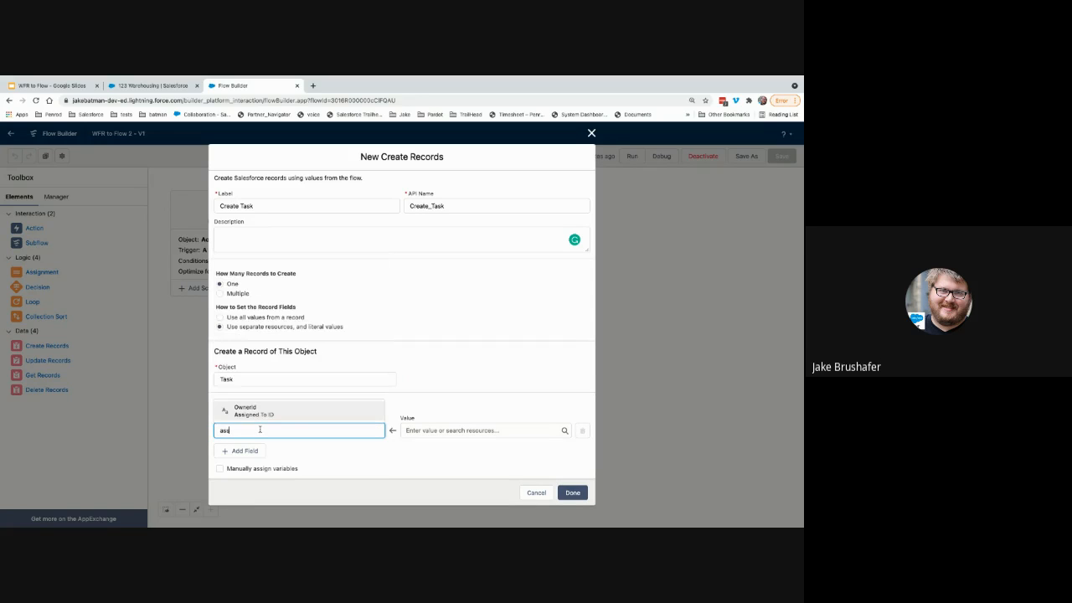
pyautogui.click(278, 414)
pyautogui.click(422, 430)
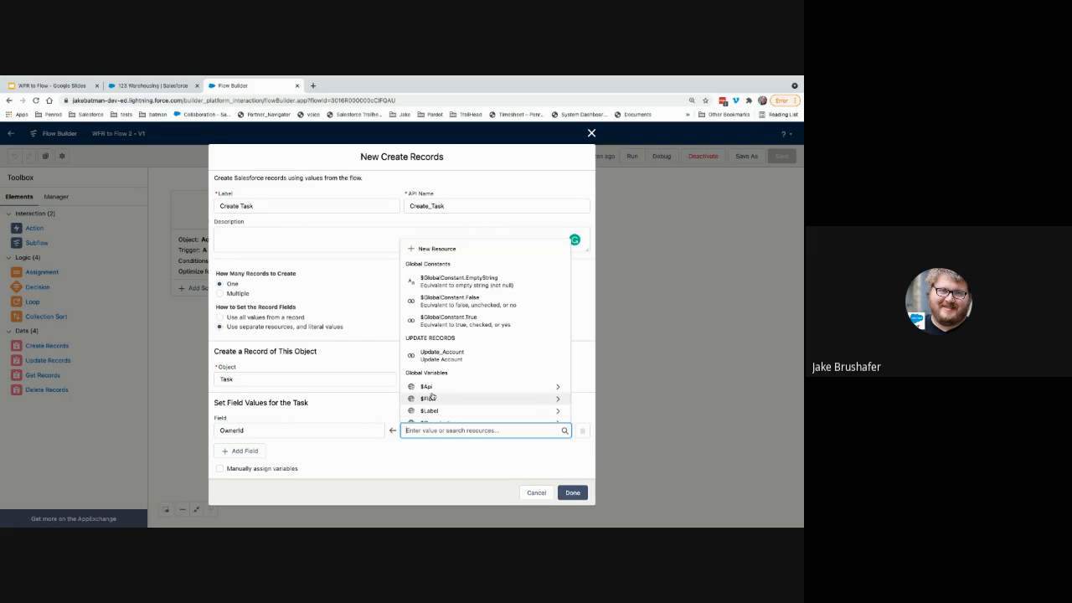
pyautogui.scroll(-2, 436, 384)
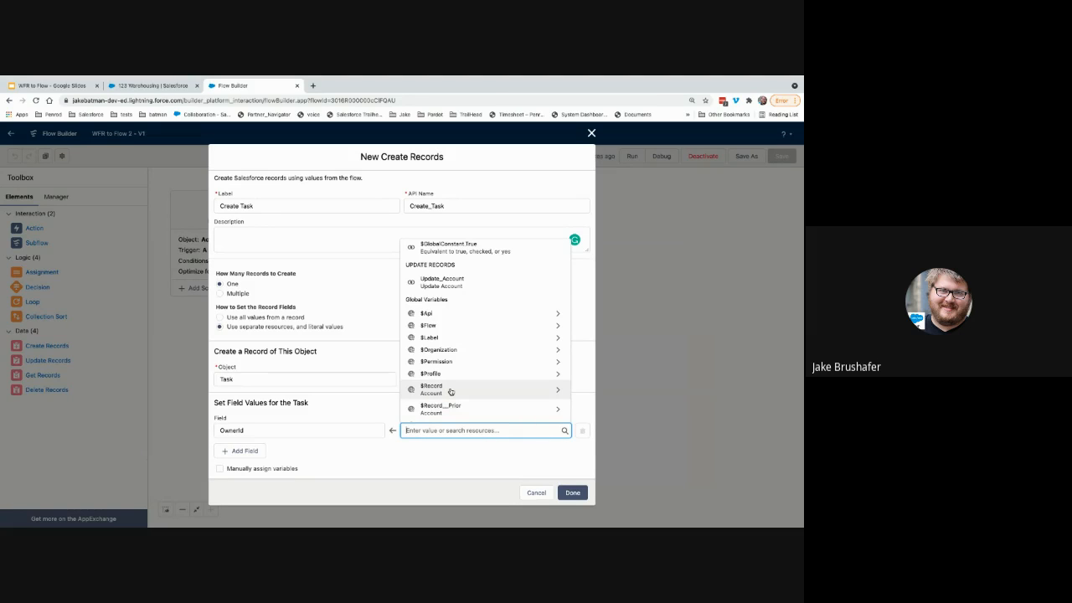
pyautogui.click(451, 390)
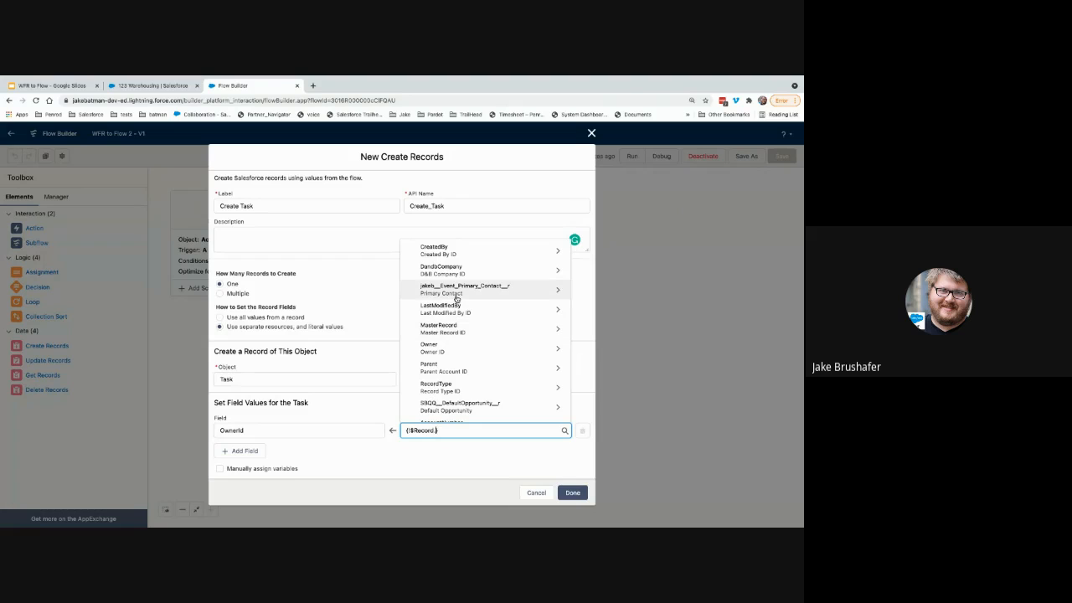
pyautogui.scroll(-3, 456, 299)
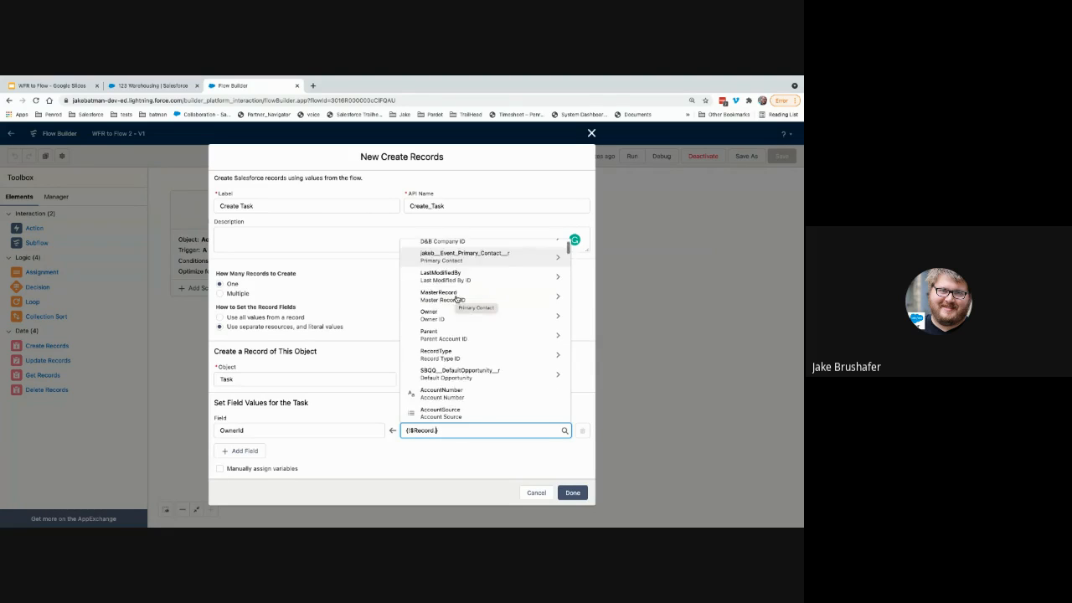
pyautogui.scroll(-5, 456, 298)
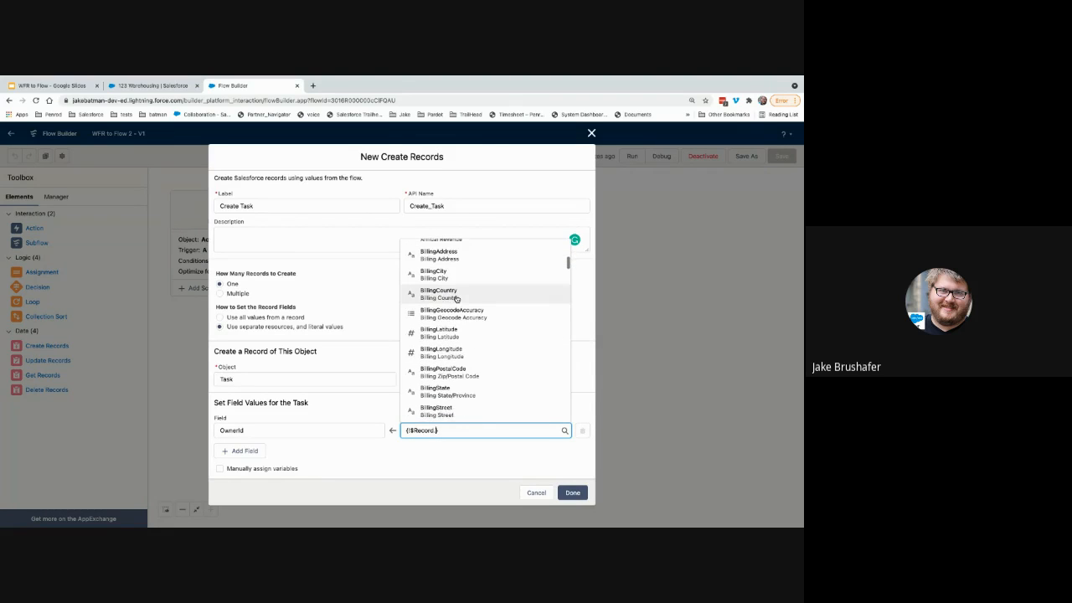
pyautogui.scroll(8, 457, 298)
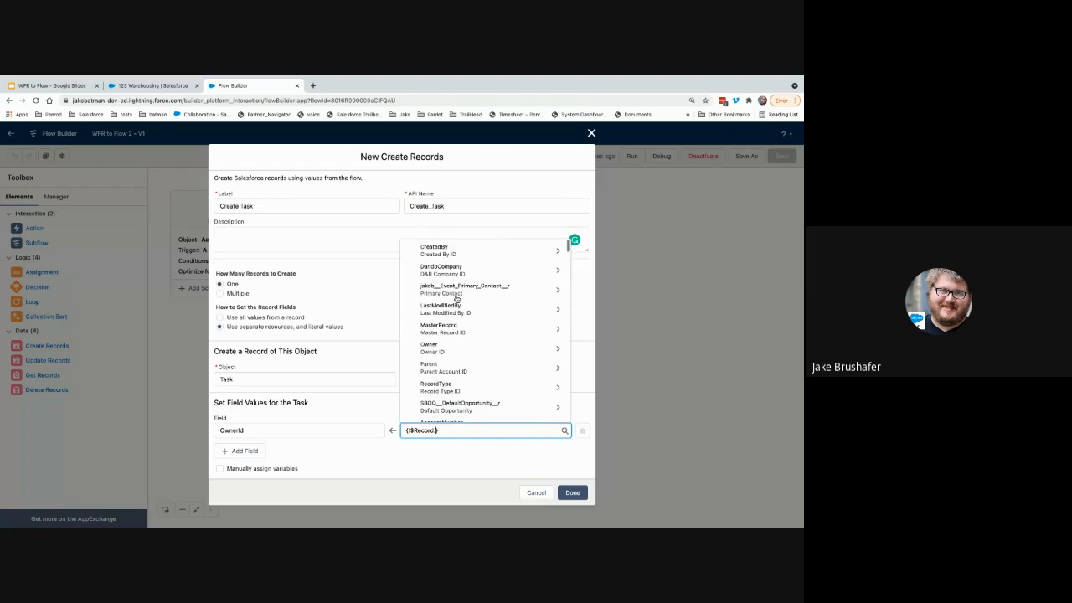
pyautogui.write('ow')
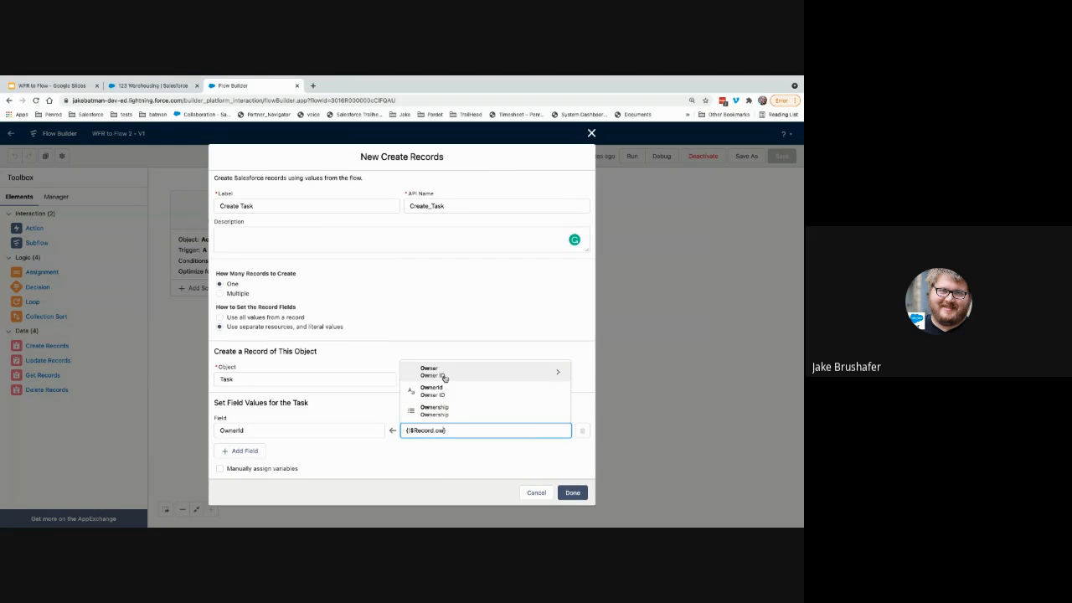
pyautogui.click(444, 393)
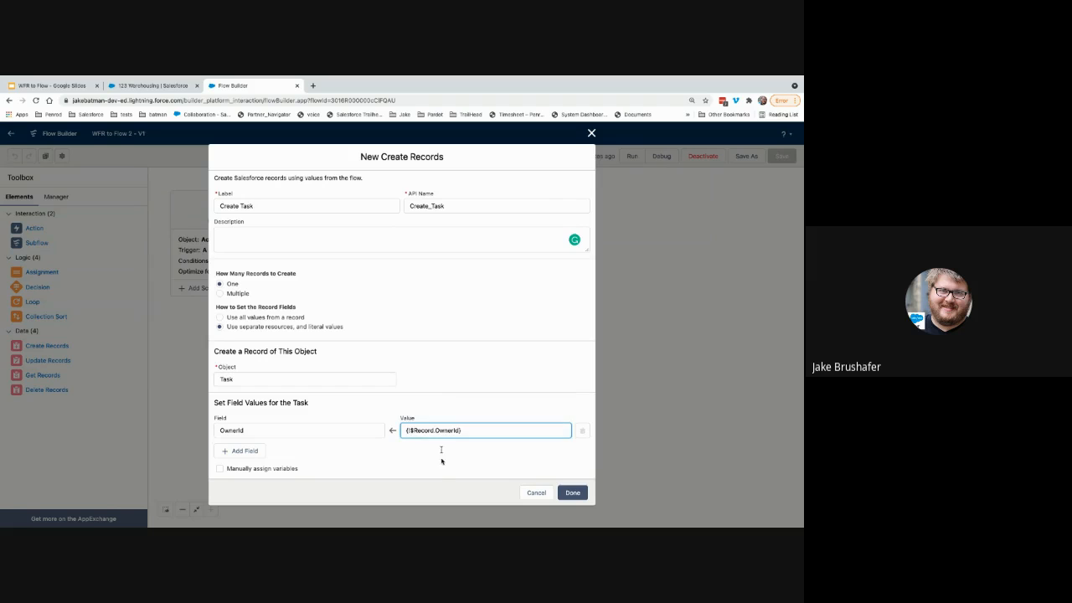
pyautogui.click(439, 483)
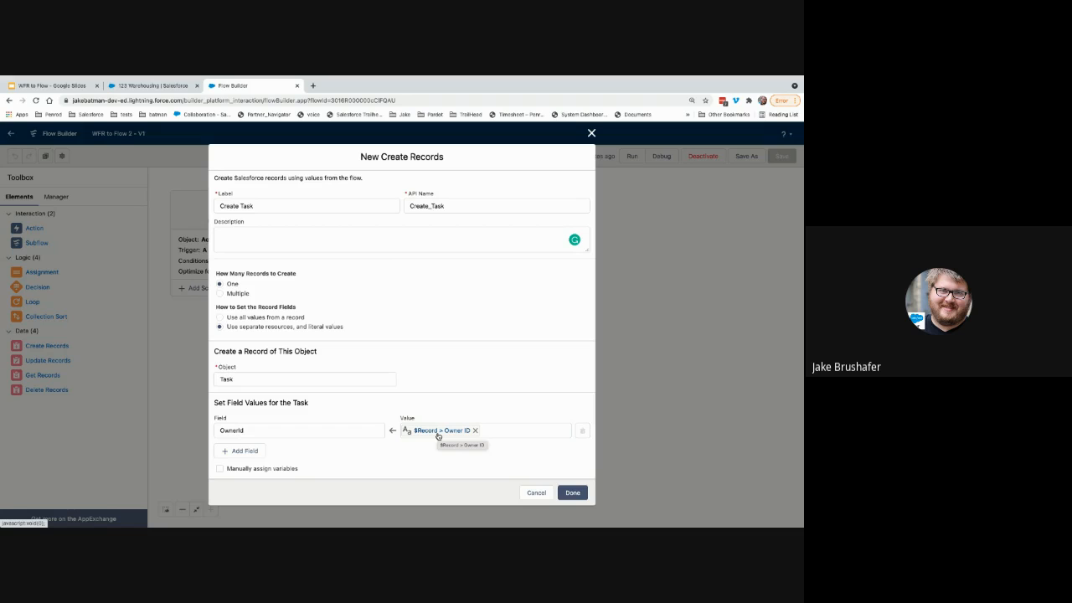
# Add a WhatId field value to the task and set it to the triggering record's ID, $Record > Account ID.
pyautogui.click(243, 451)
pyautogui.click(260, 457)
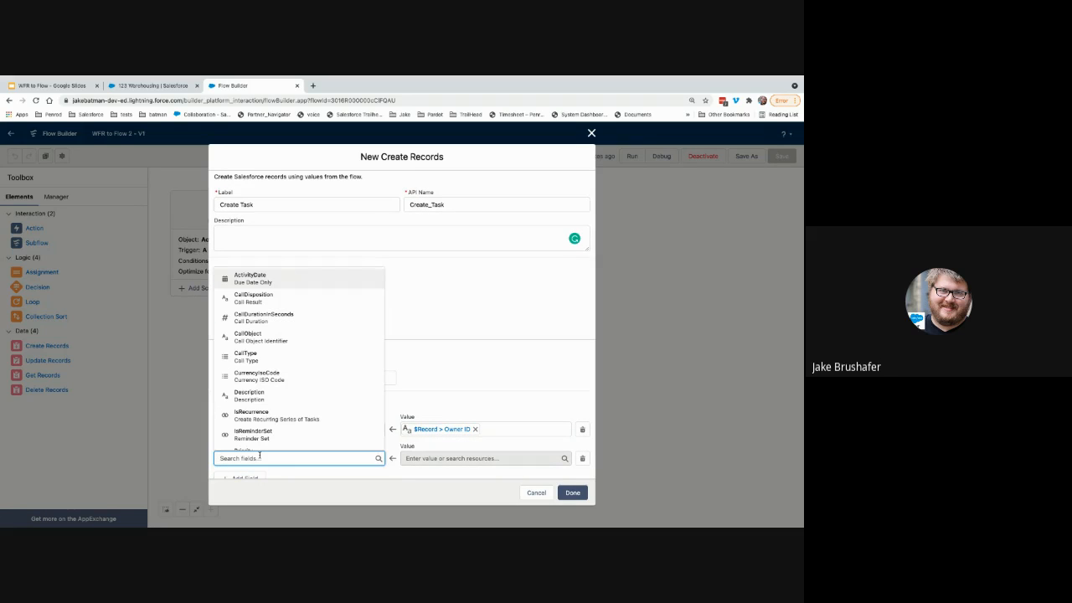
pyautogui.write('what')
pyautogui.click(277, 432)
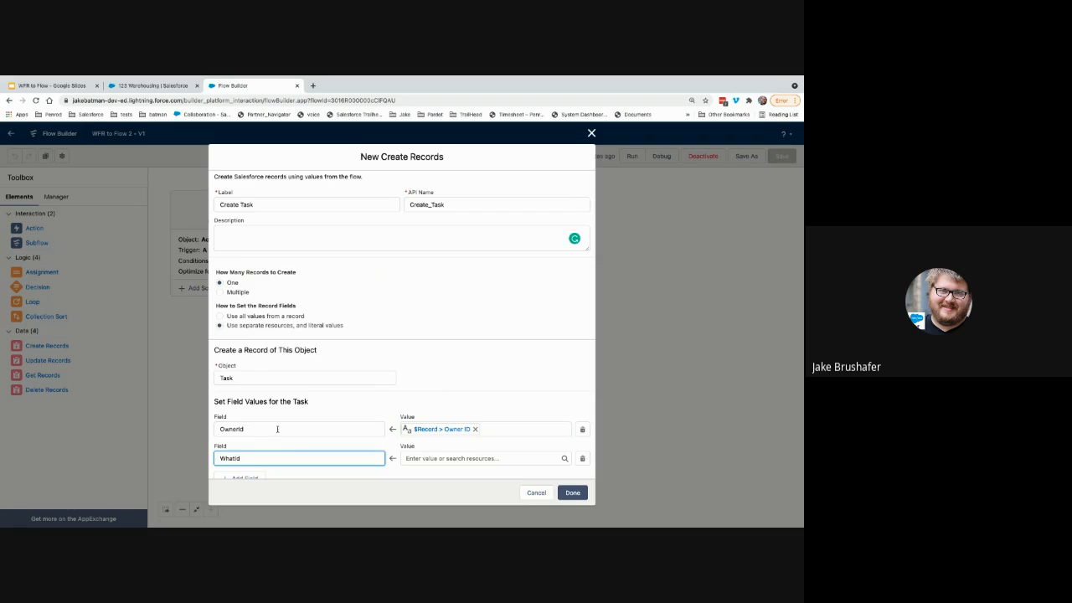
pyautogui.click(433, 459)
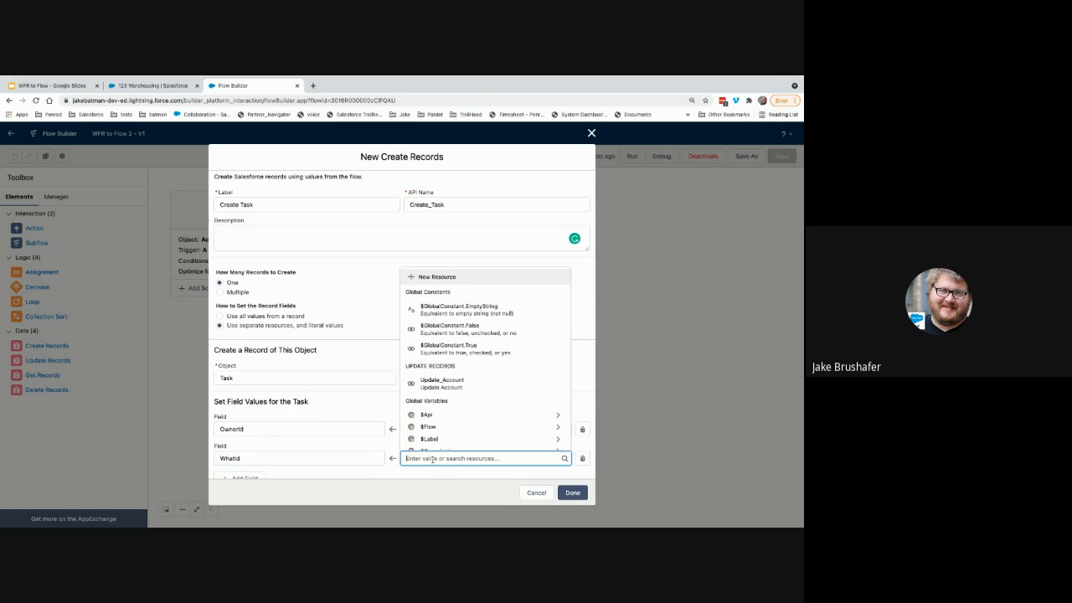
pyautogui.scroll(-3, 438, 426)
pyautogui.click(432, 430)
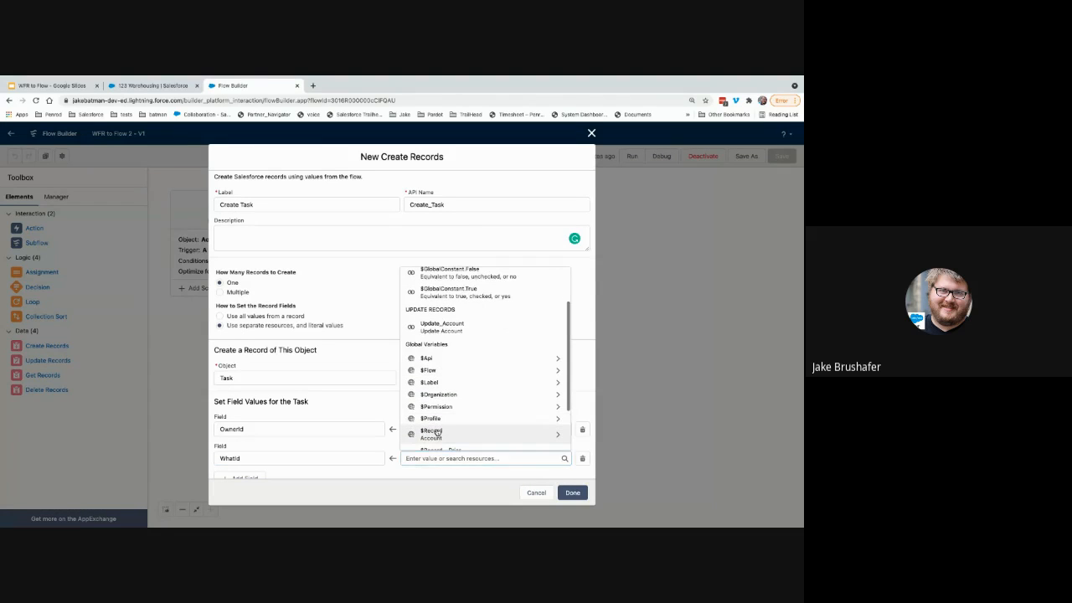
pyautogui.write('Id')
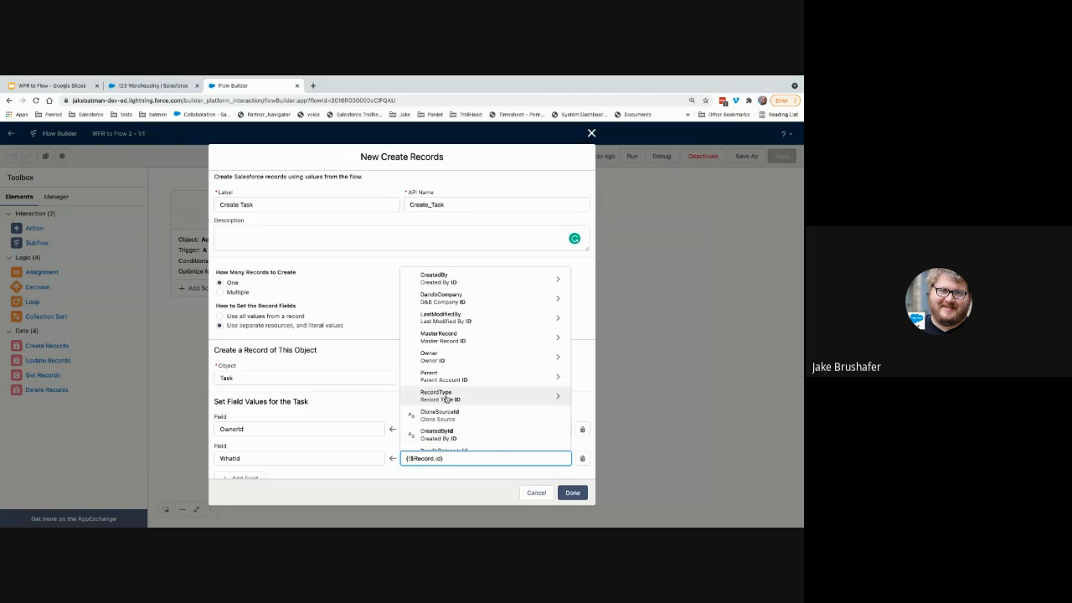
pyautogui.scroll(-2, 438, 432)
pyautogui.click(445, 410)
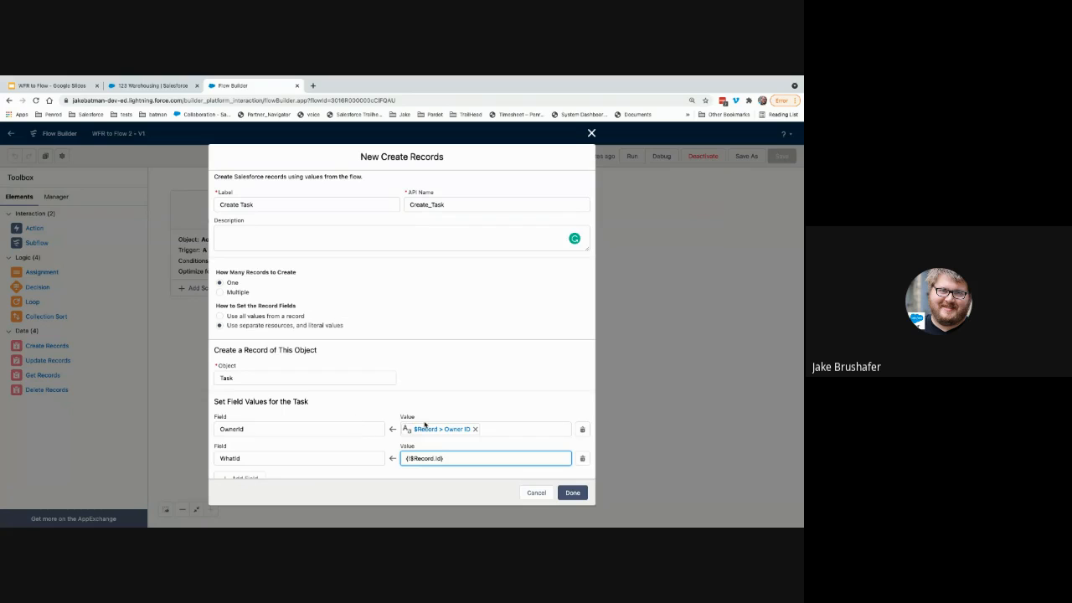
# Add a Subject field value to the task with the text "Test task".
pyautogui.scroll(-2, 253, 466)
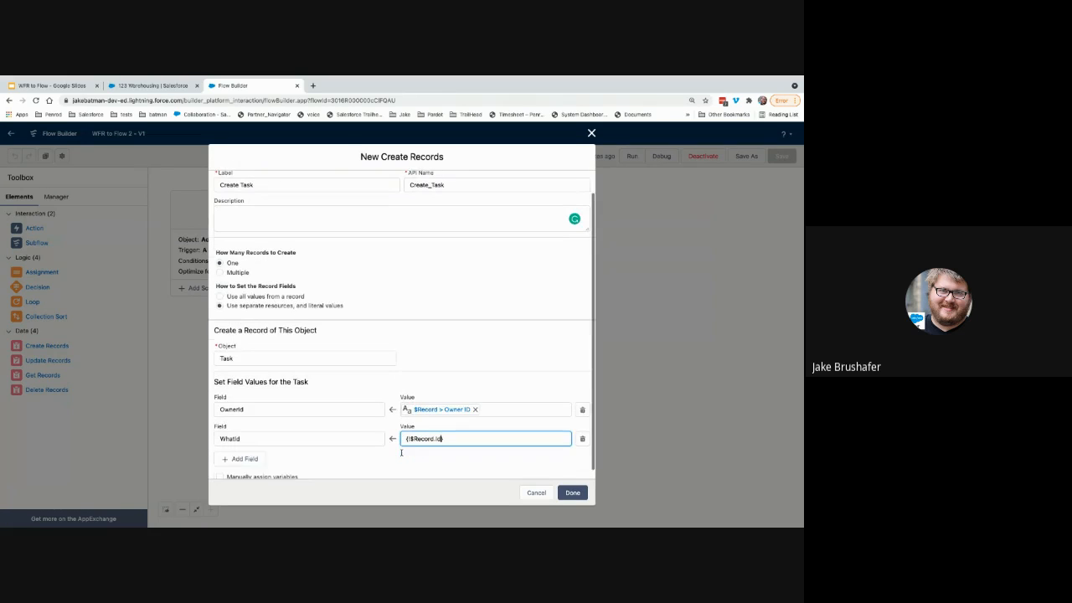
pyautogui.click(242, 451)
pyautogui.click(254, 459)
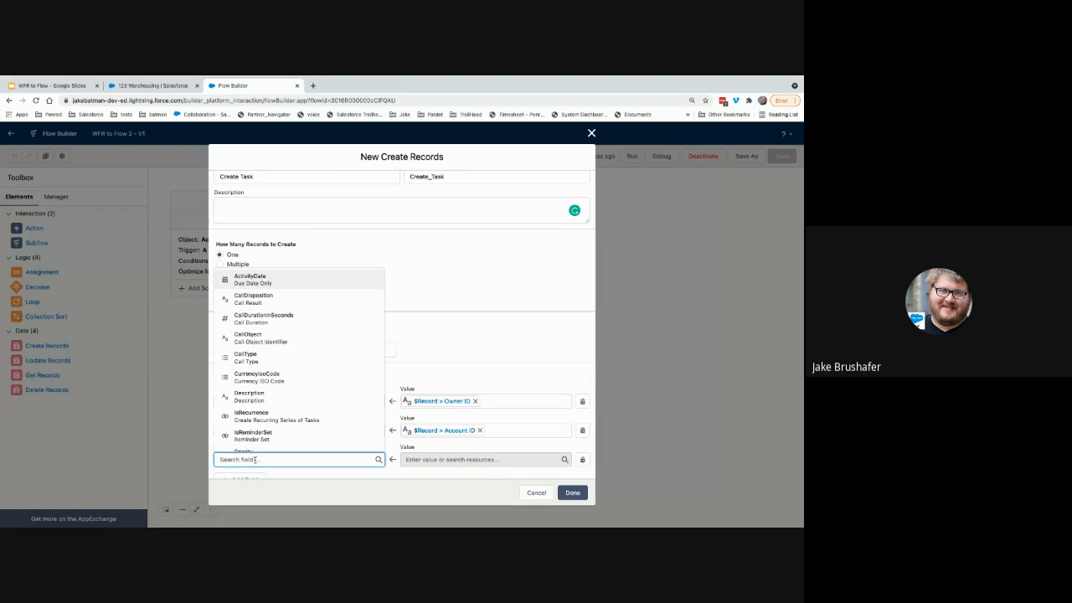
pyautogui.write('su')
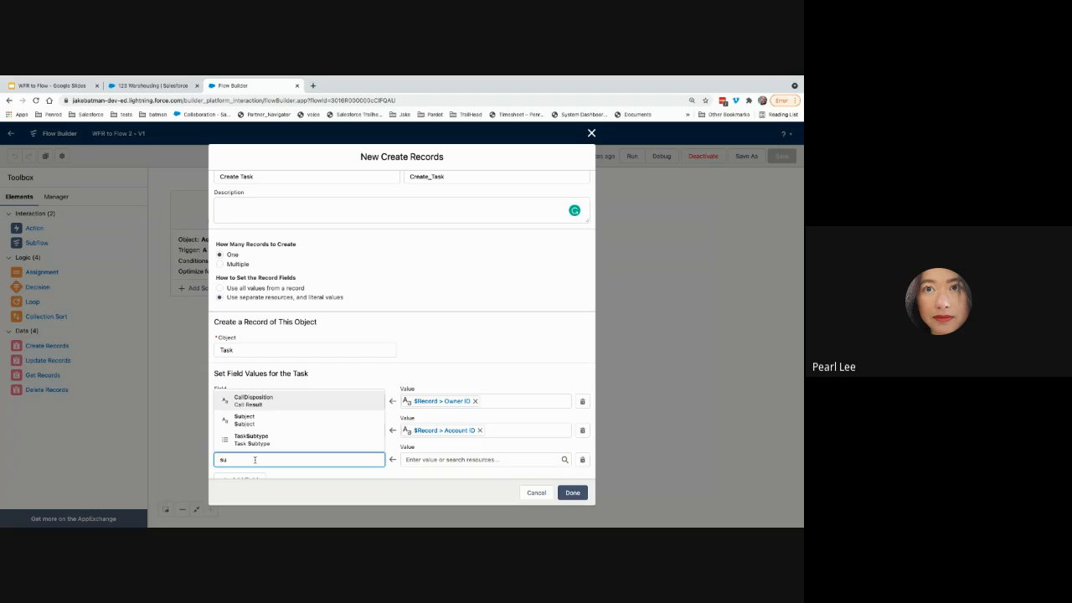
pyautogui.click(256, 420)
pyautogui.click(418, 460)
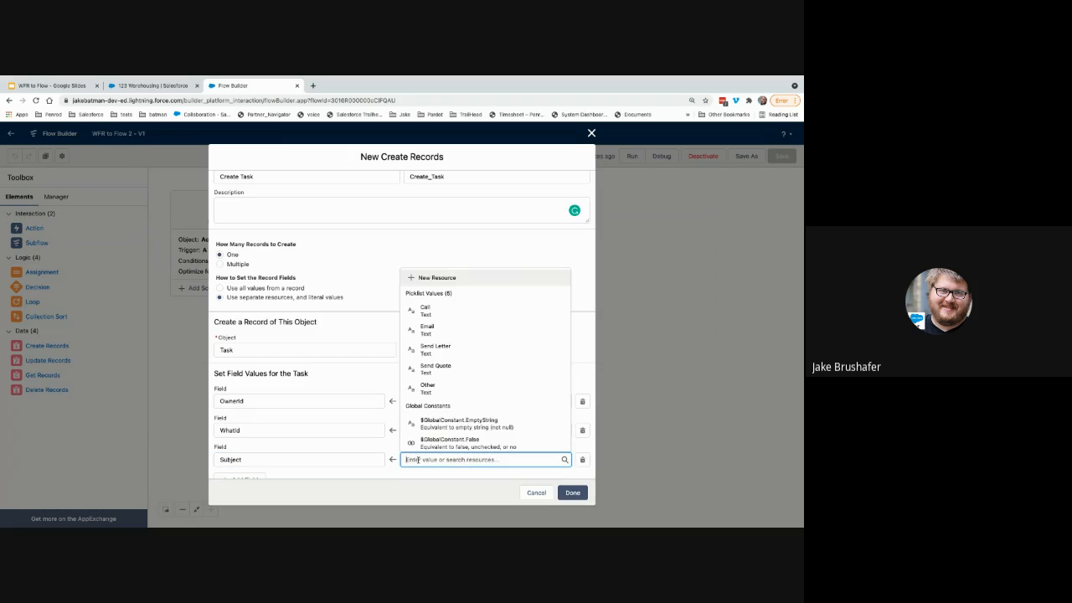
pyautogui.write('Tes')
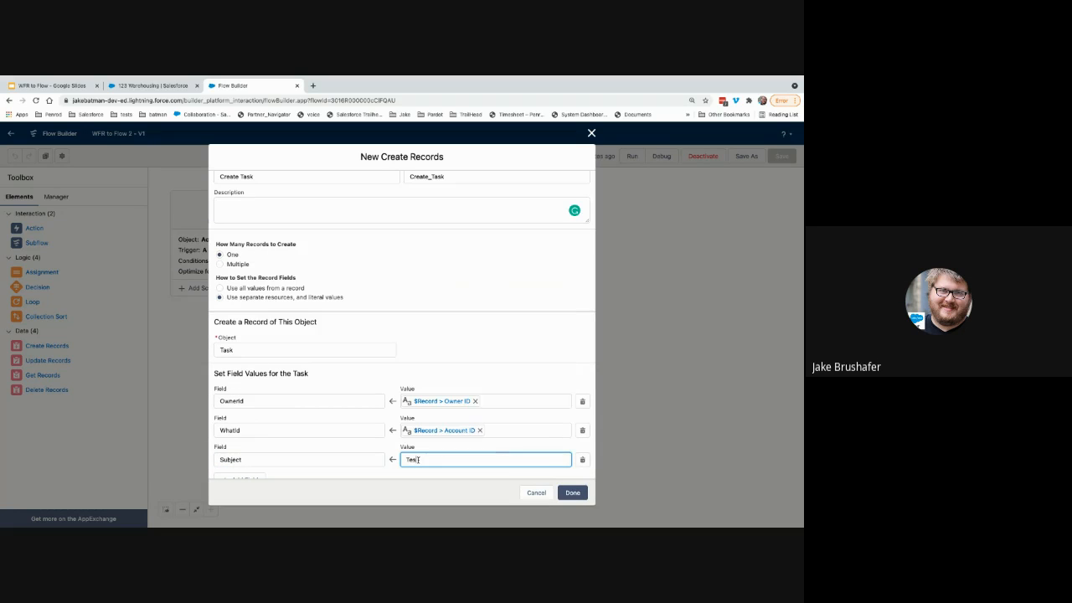
pyautogui.write('t task')
pyautogui.click(396, 479)
# Add another field row to the task's field values and choose the ActivityDate field.
pyautogui.scroll(-1, 418, 453)
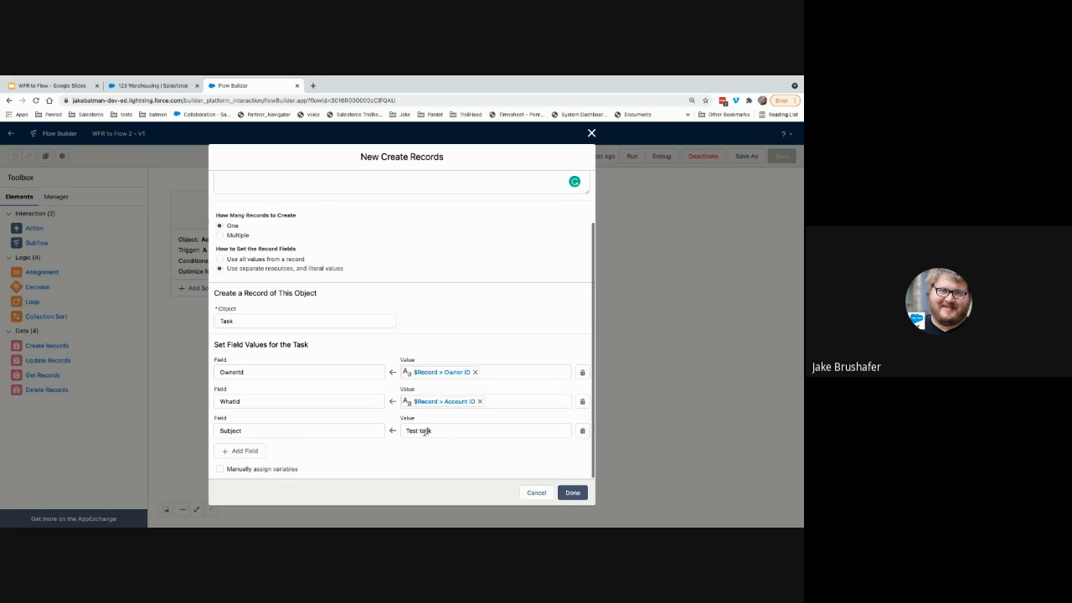
pyautogui.click(243, 452)
pyautogui.click(245, 458)
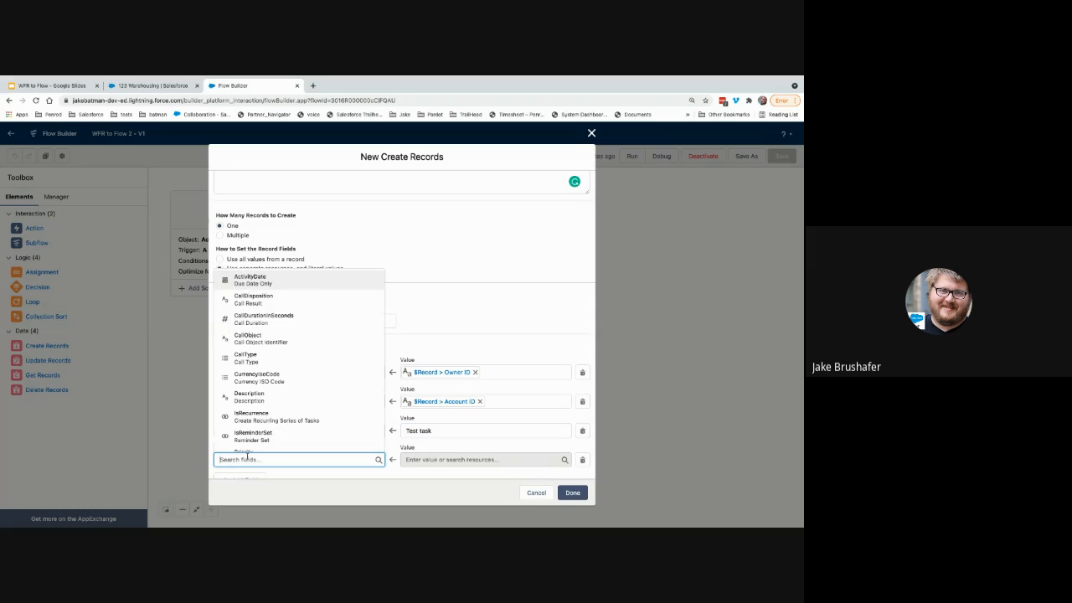
pyautogui.write('date')
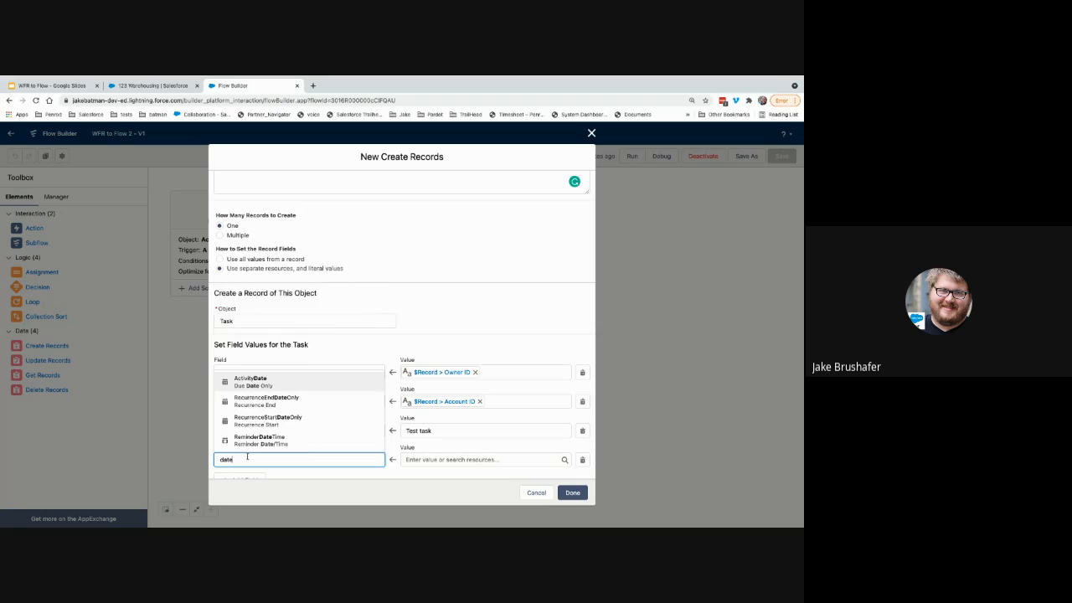
pyautogui.click(268, 391)
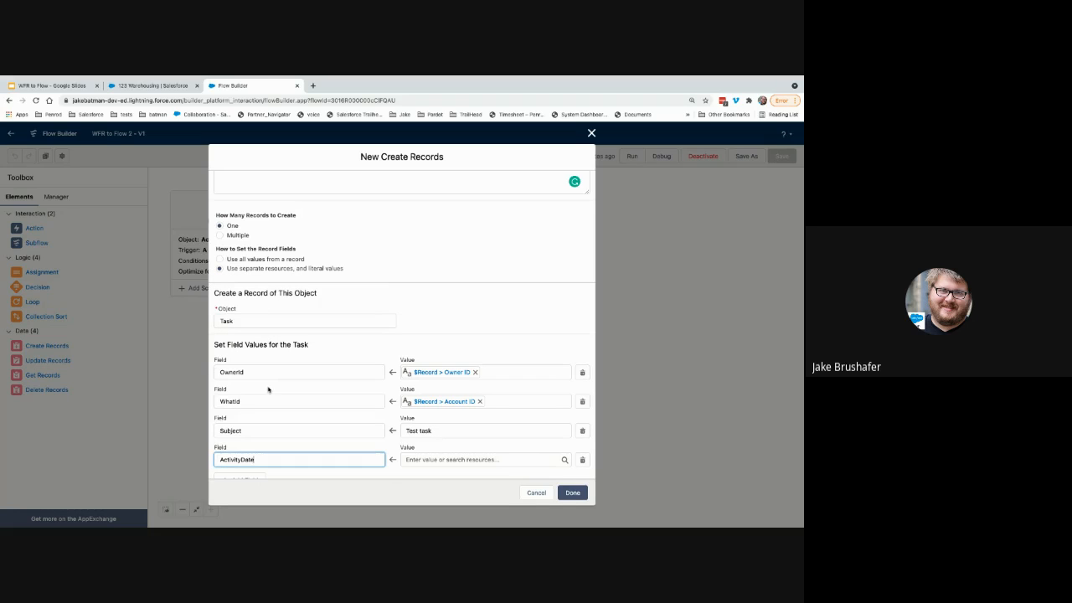
# Try the system's origin date and time, $System.OriginDateTime, as the ActivityDate value.
pyautogui.click(431, 459)
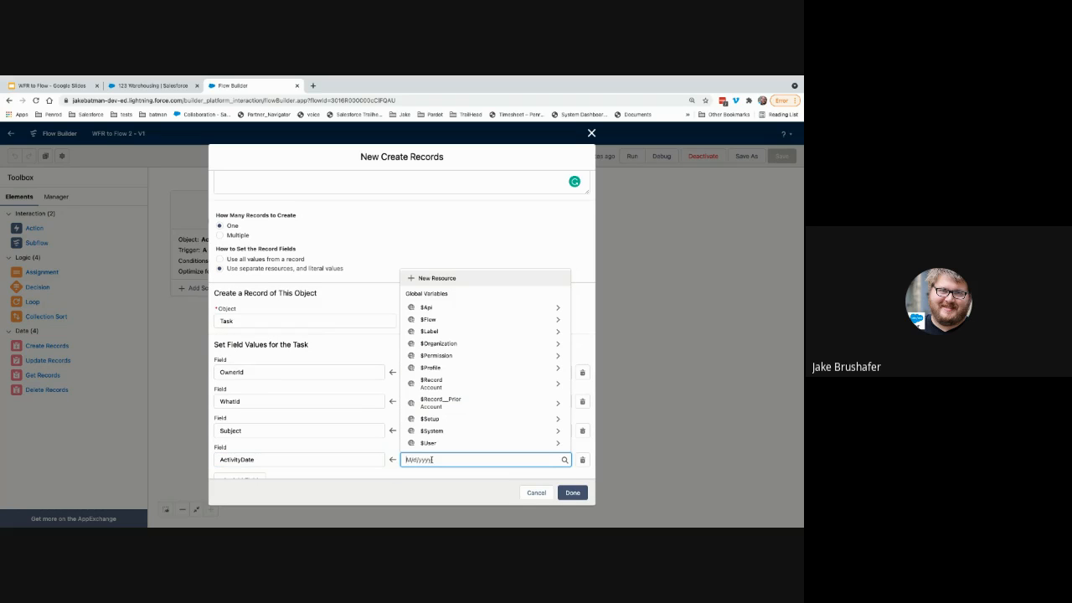
pyautogui.scroll(-1, 439, 420)
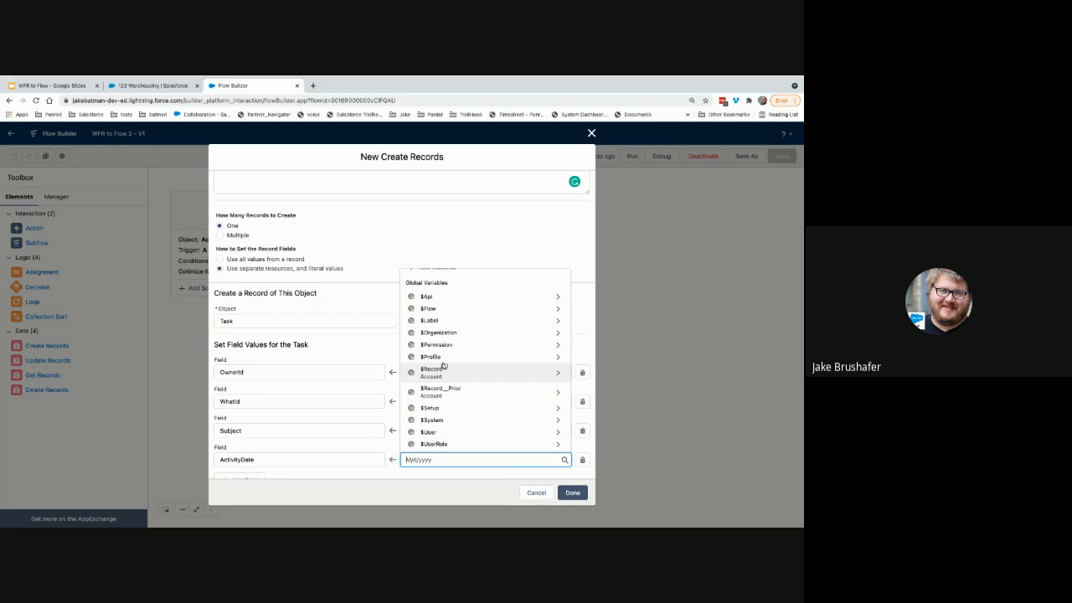
pyautogui.click(442, 419)
pyautogui.click(450, 479)
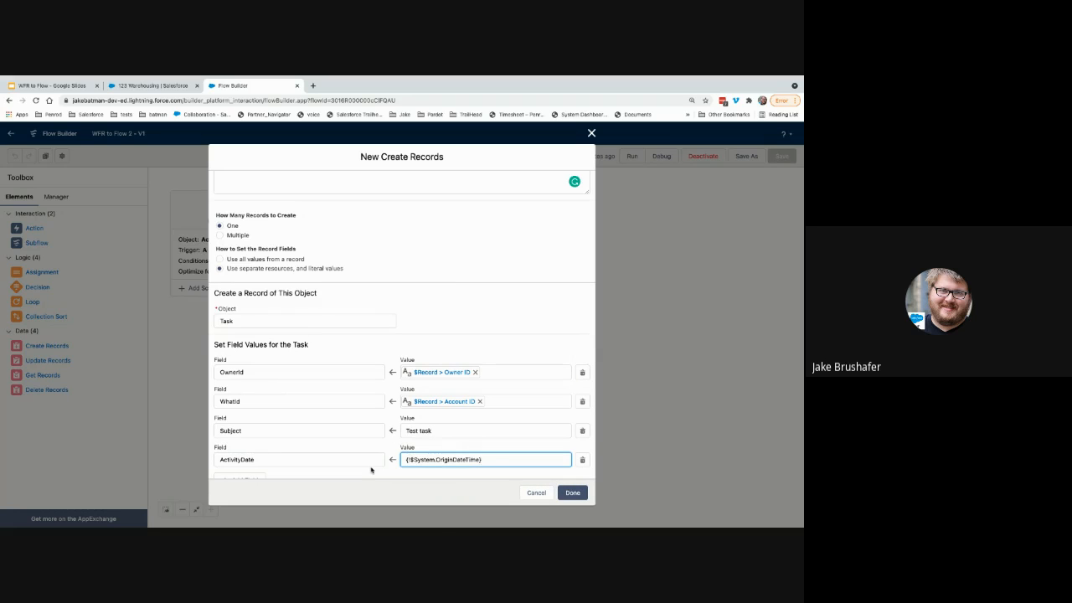
pyautogui.press('BackSpace')
pyautogui.press('BackSpace')
pyautogui.press('BackSpace')
pyautogui.press('BackSpace')
pyautogui.press('BackSpace')
pyautogui.press('BackSpace')
pyautogui.press('BackSpace')
pyautogui.press('BackSpace')
pyautogui.press('BackSpace')
pyautogui.press('BackSpace')
pyautogui.press('BackSpace')
pyautogui.press('BackSpace')
pyautogui.press('BackSpace')
pyautogui.press('BackSpace')
pyautogui.press('BackSpace')
pyautogui.press('BackSpace')
pyautogui.press('BackSpace')
pyautogui.press('BackSpace')
pyautogui.press('BackSpace')
pyautogui.press('BackSpace')
# Set the ActivityDate value to the flow's current date, $Flow > CurrentDate.
pyautogui.click(432, 460)
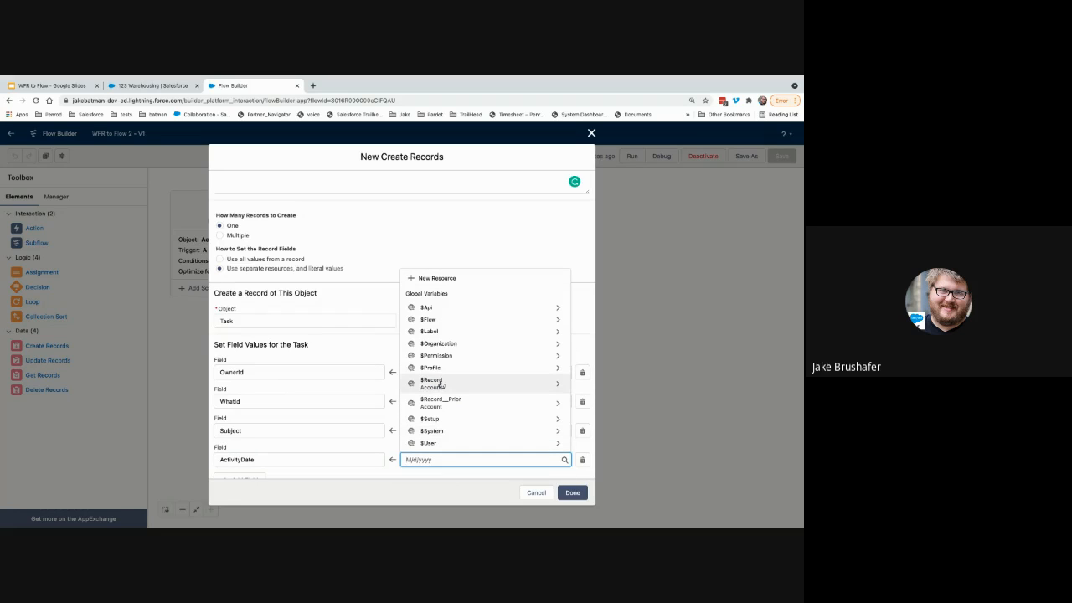
pyautogui.click(444, 320)
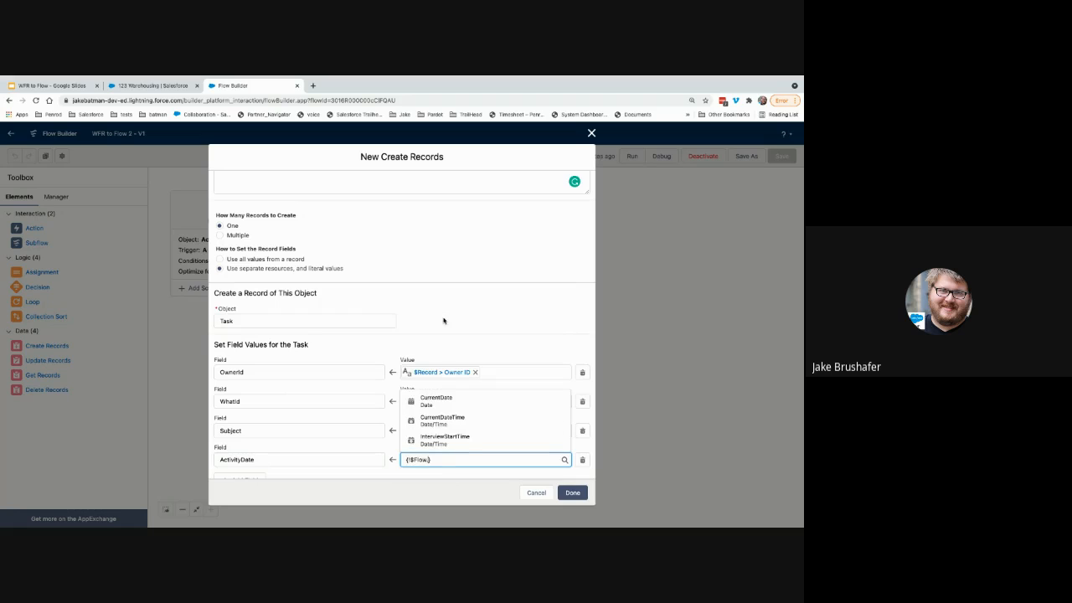
pyautogui.click(448, 405)
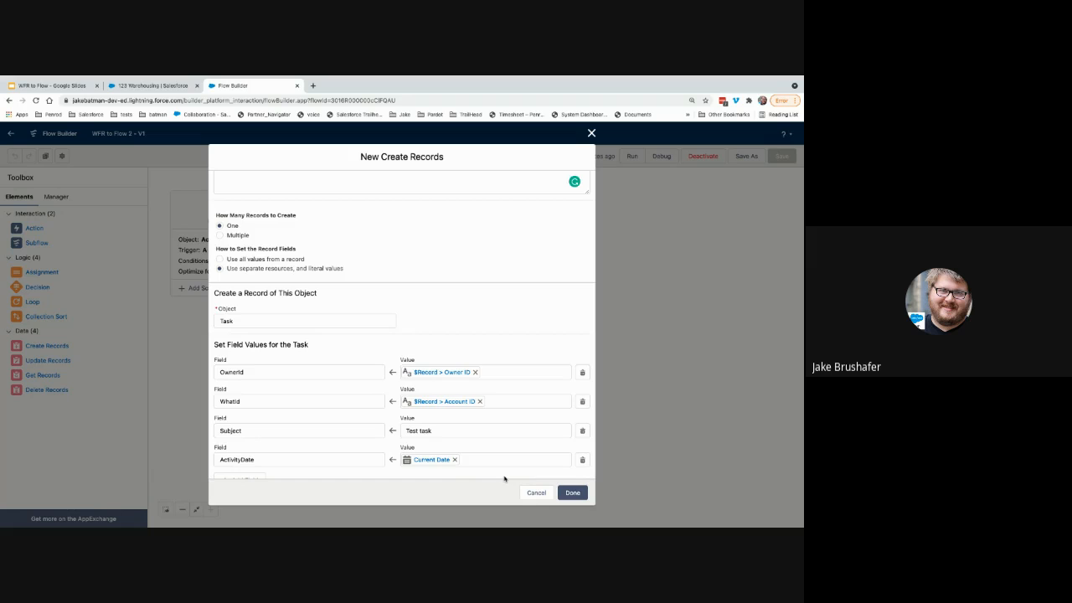
# Add a Status field value of "Not Started" to the task and finish the Create Task element.
pyautogui.scroll(-1, 504, 477)
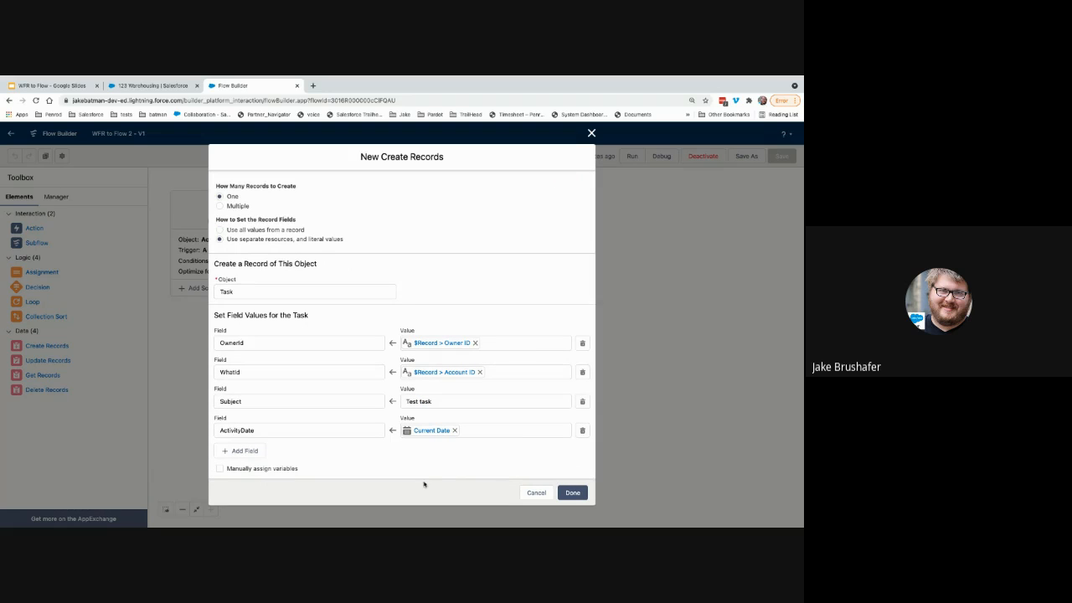
pyautogui.click(250, 450)
pyautogui.scroll(-1, 284, 448)
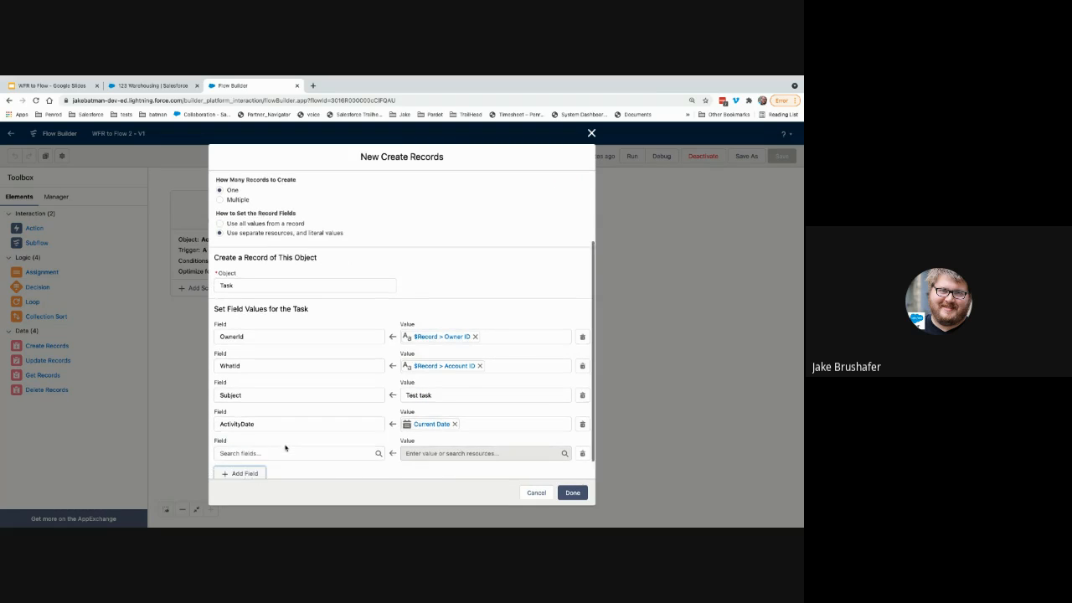
pyautogui.click(289, 433)
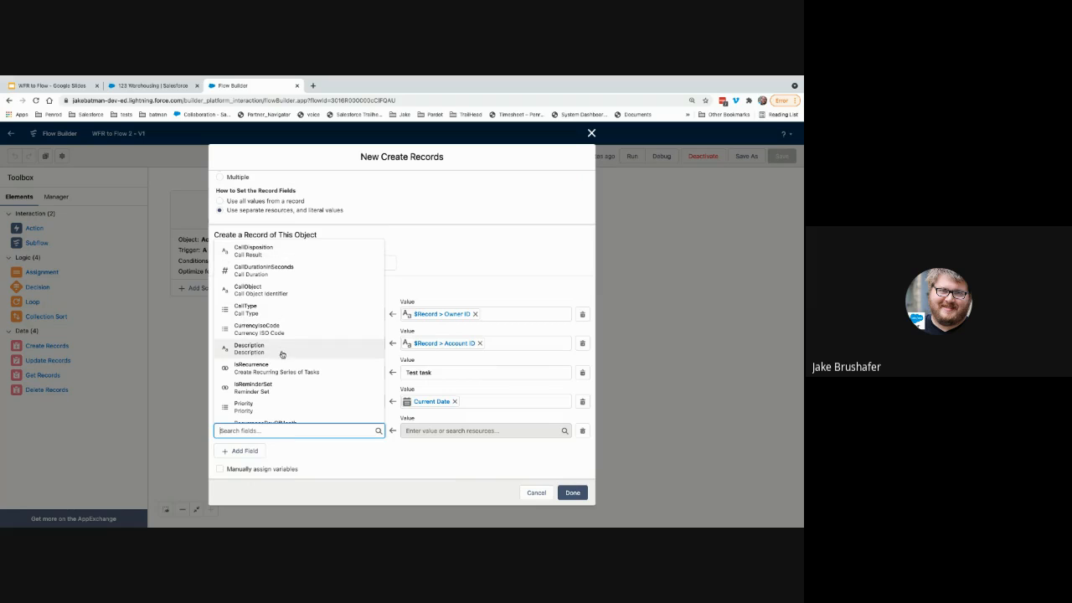
pyautogui.scroll(-1, 285, 374)
pyautogui.scroll(-4, 285, 375)
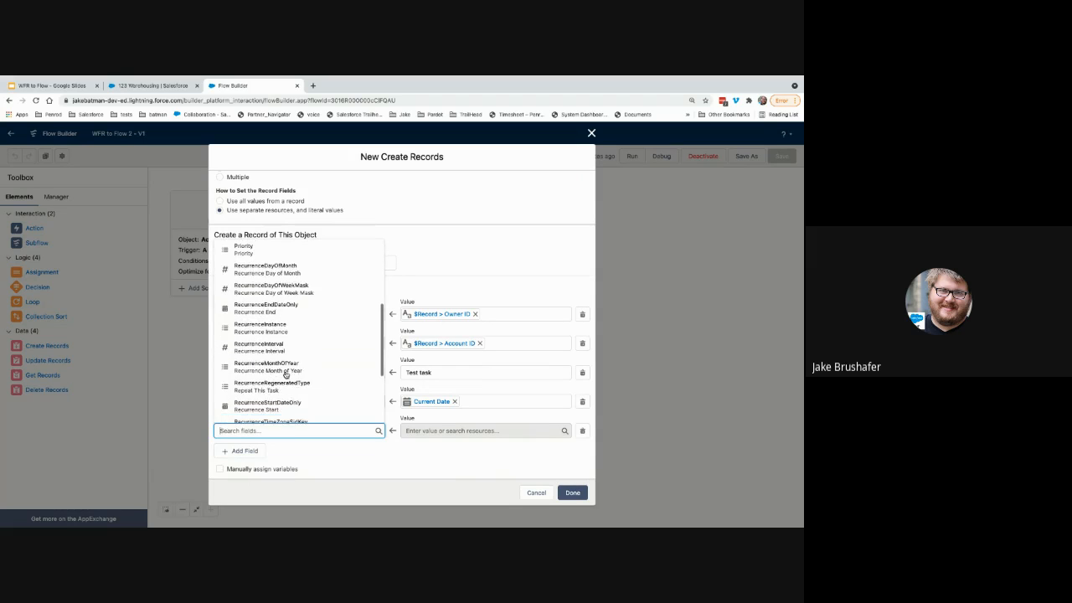
pyautogui.click(370, 457)
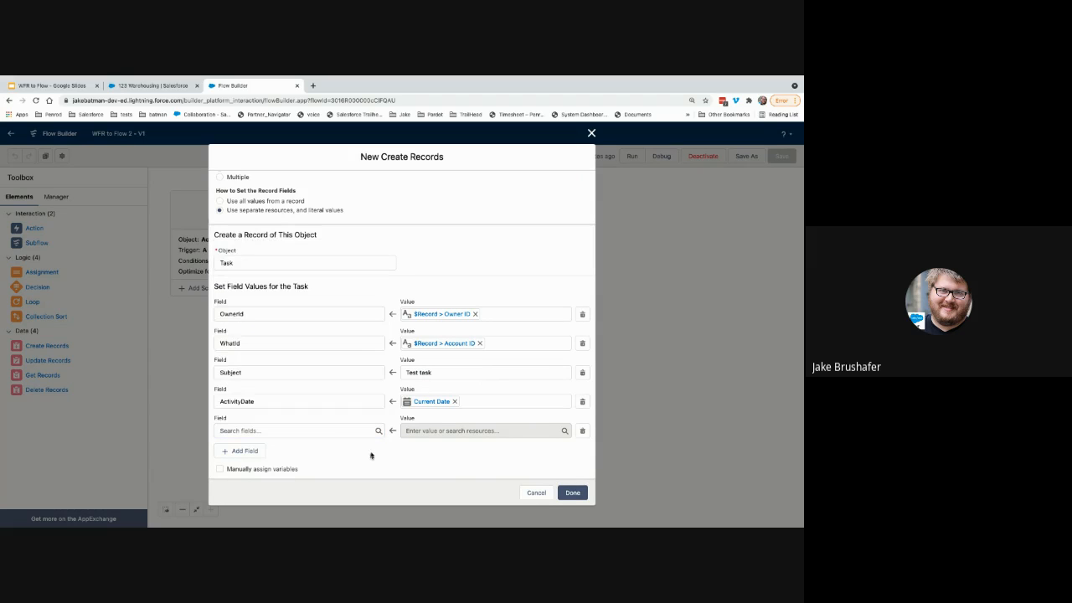
pyautogui.click(327, 432)
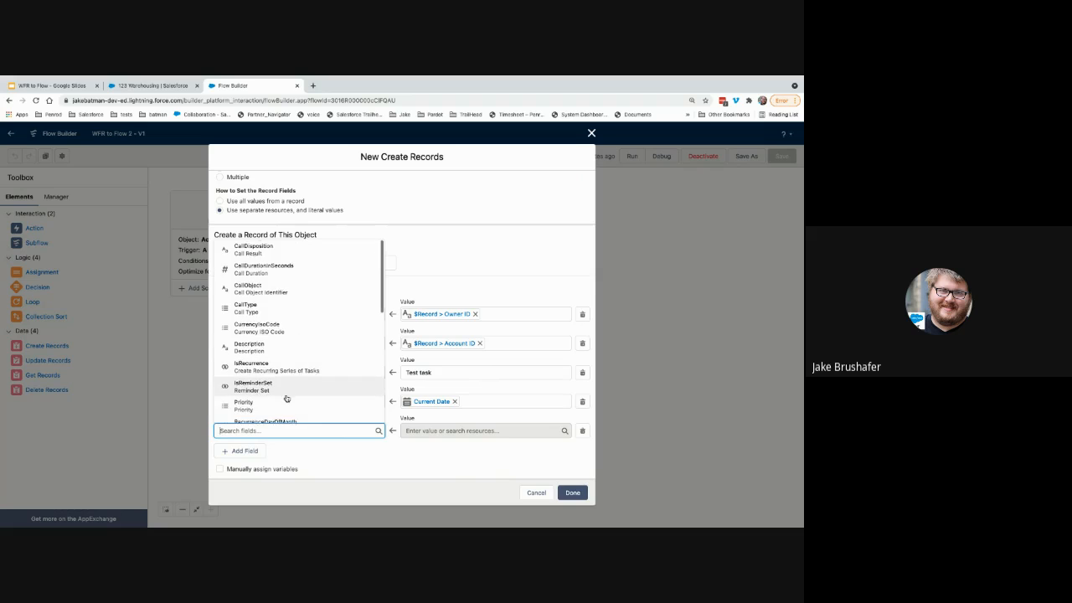
pyautogui.scroll(-3, 286, 374)
pyautogui.scroll(-3, 287, 399)
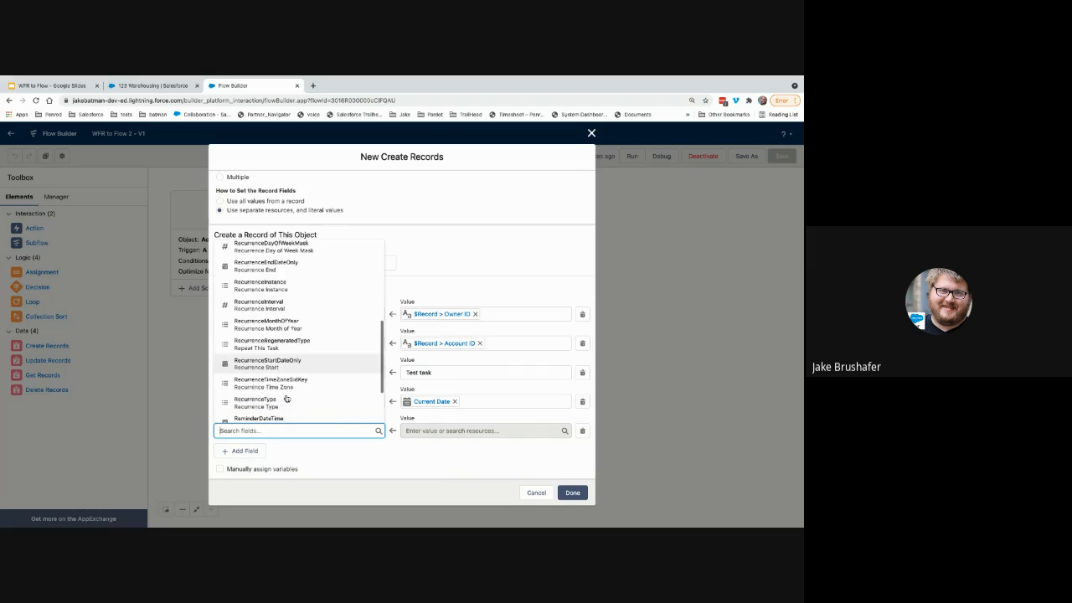
pyautogui.click(276, 359)
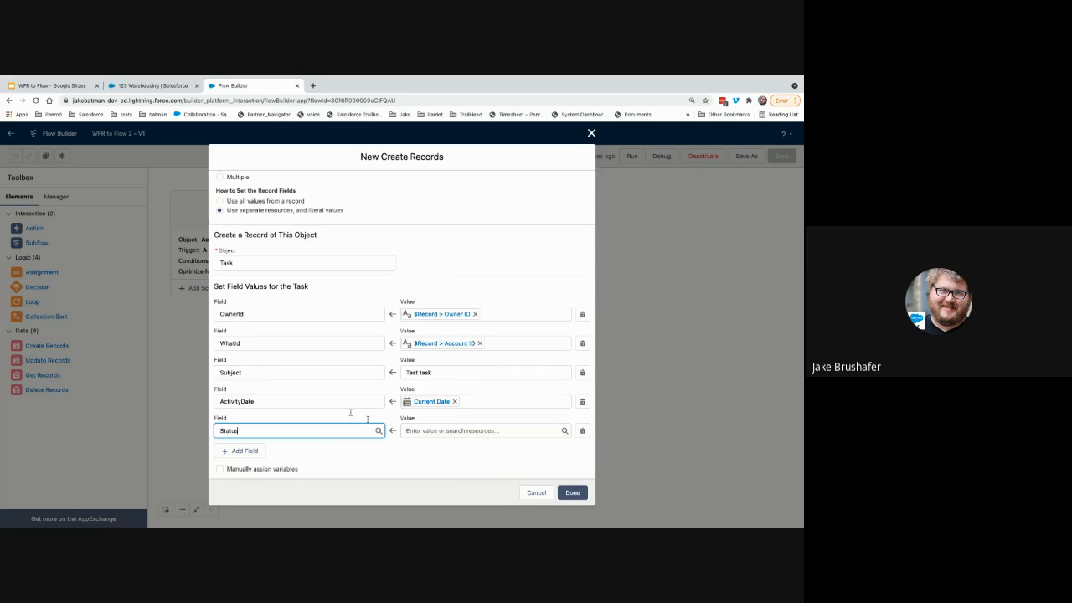
pyautogui.click(409, 429)
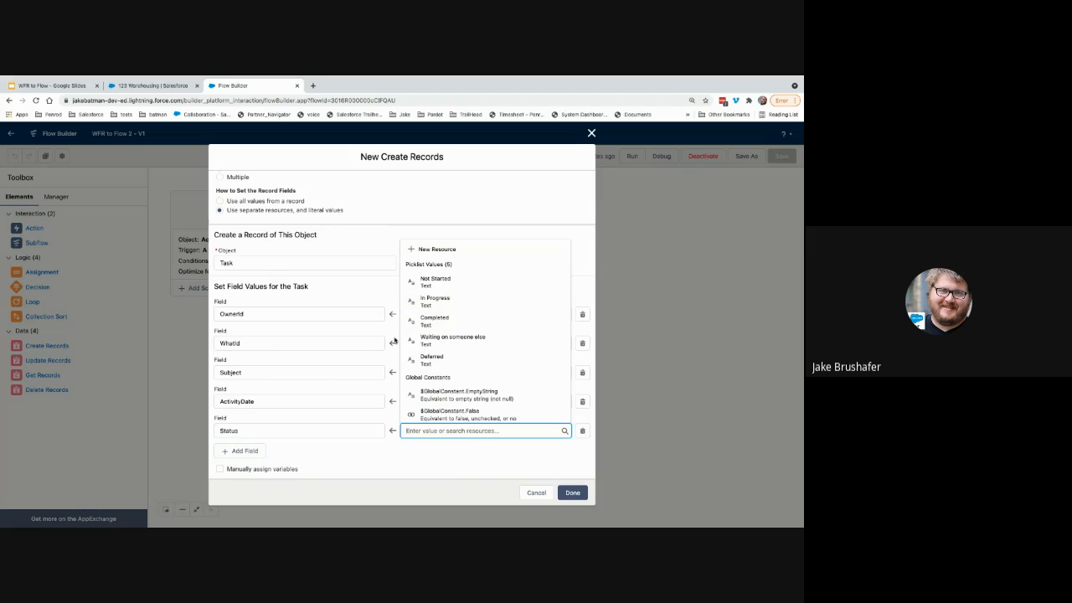
pyautogui.click(449, 292)
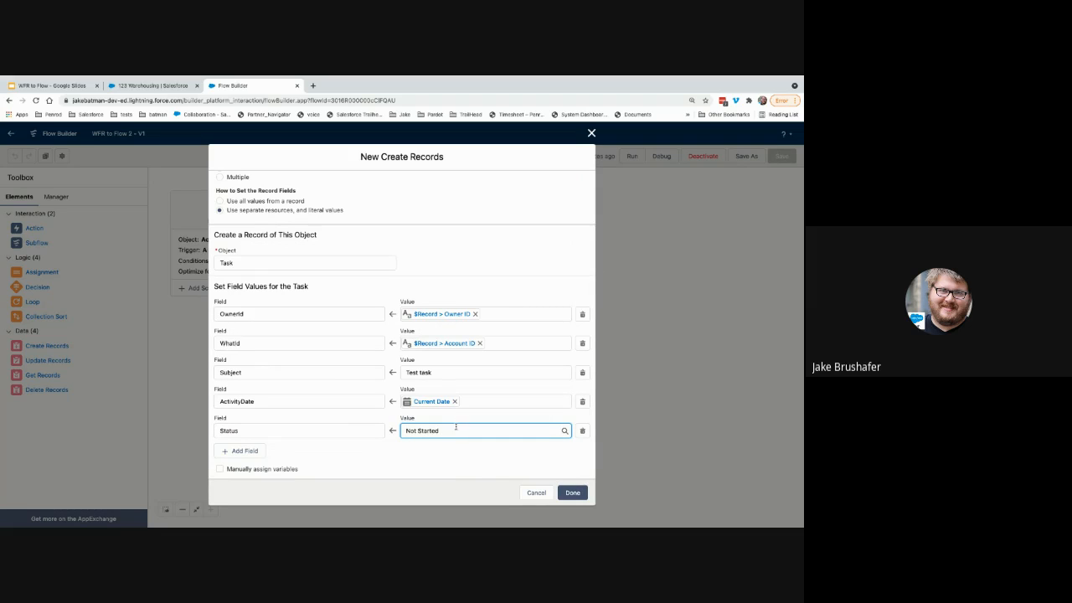
pyautogui.click(573, 493)
# Connect the Update Account element to the Create Task element and save the flow as a new version.
pyautogui.moveTo(264, 351); pyautogui.dragTo(326, 350)
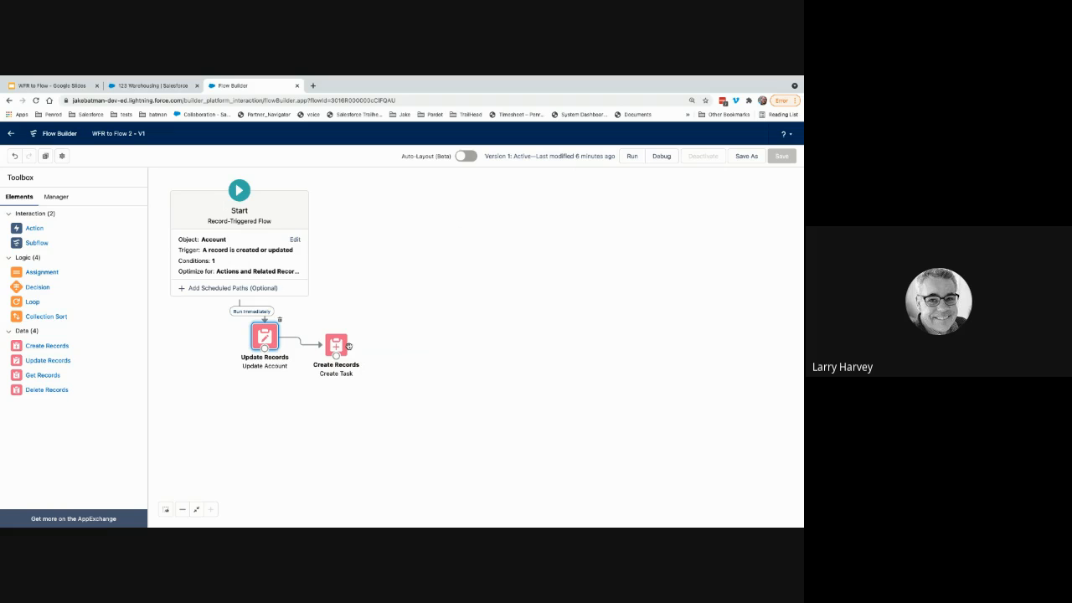
pyautogui.click(746, 156)
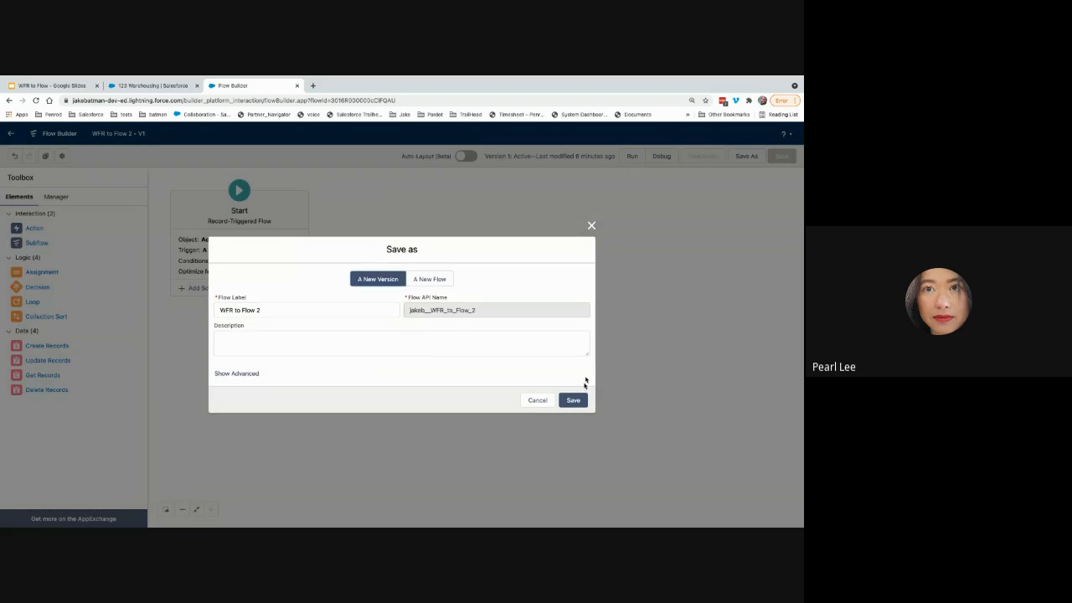
pyautogui.click(573, 400)
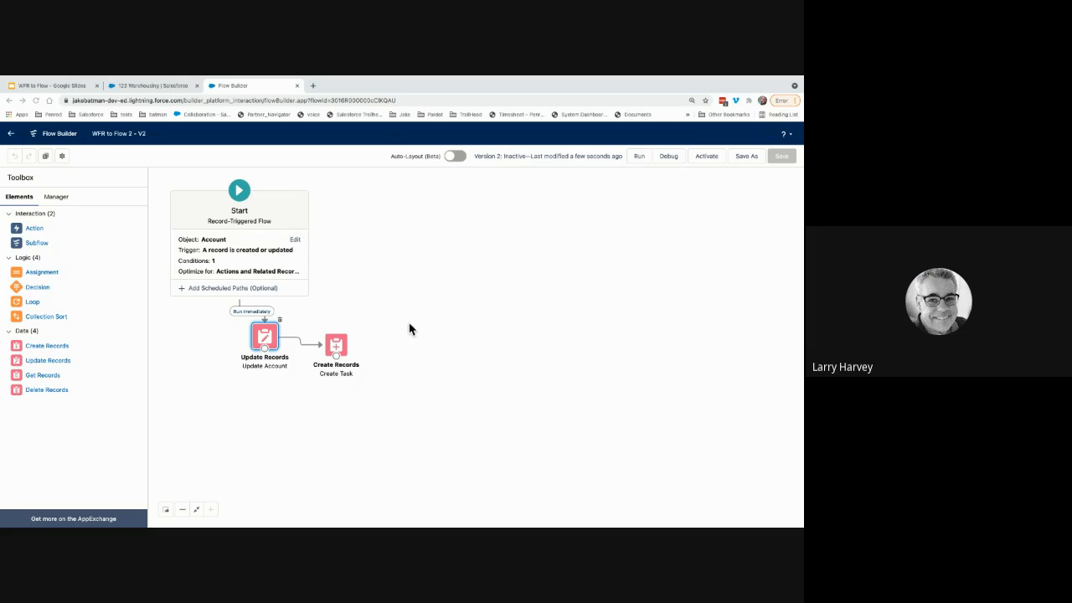
# Reopen the Create Task element and add a row for the task's Description field.
pyautogui.doubleClick(335, 344)
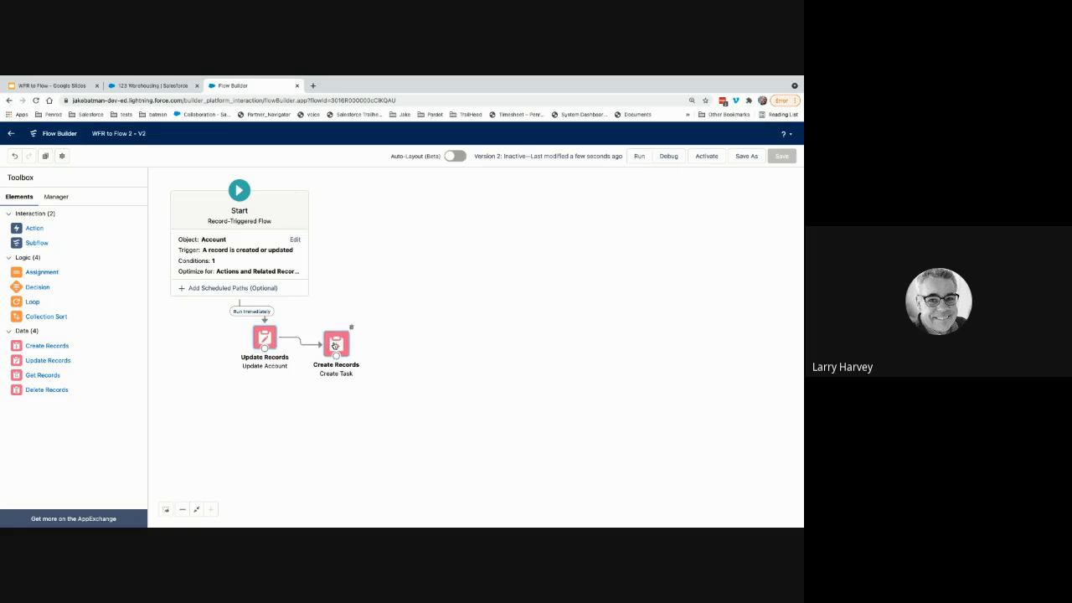
pyautogui.scroll(-2, 368, 372)
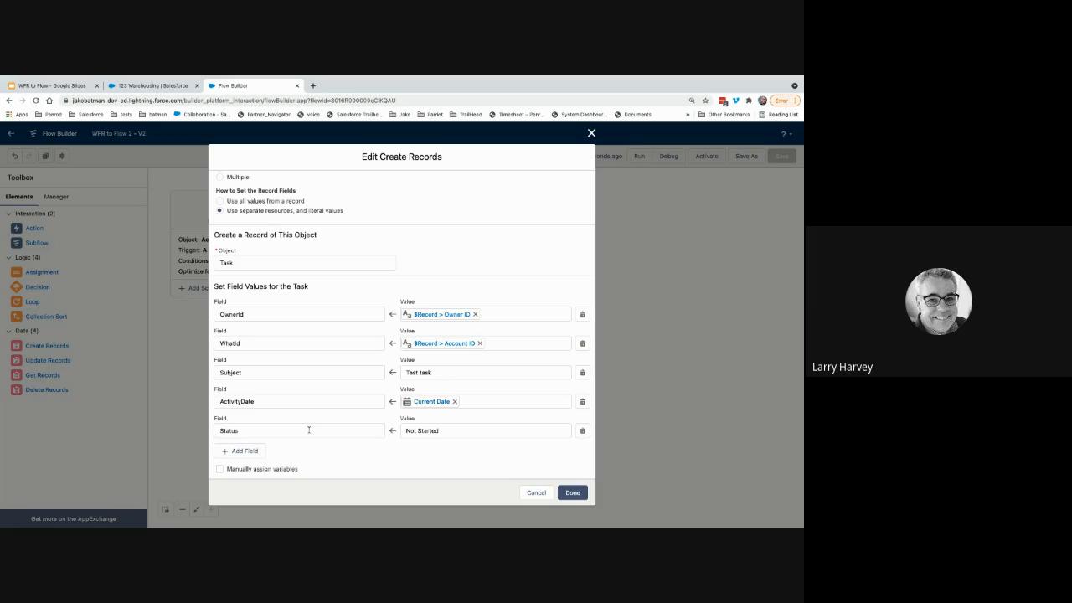
pyautogui.click(255, 450)
pyautogui.click(256, 458)
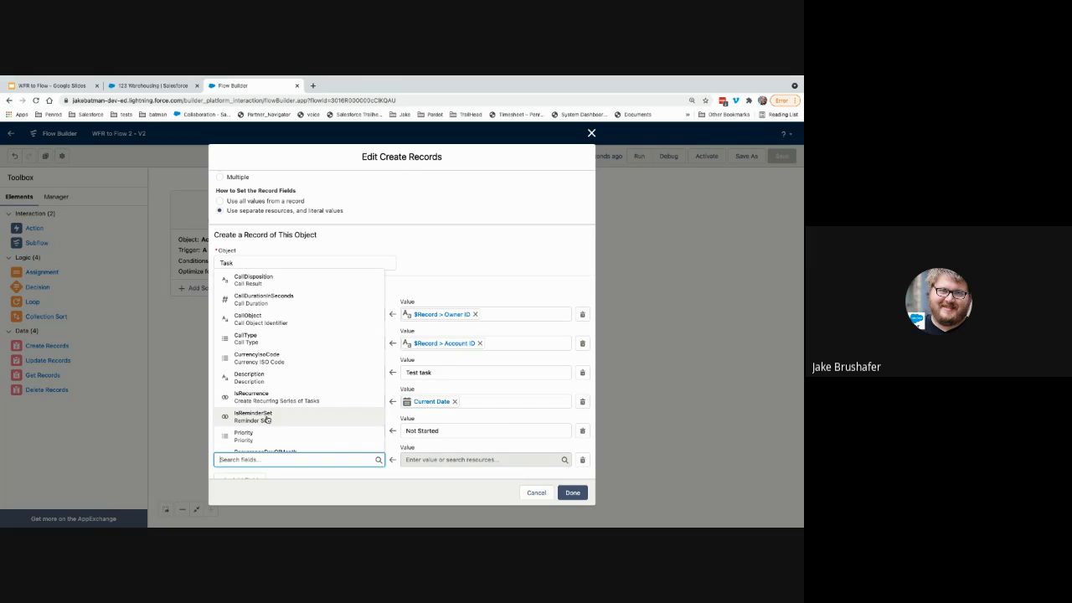
pyautogui.click(268, 377)
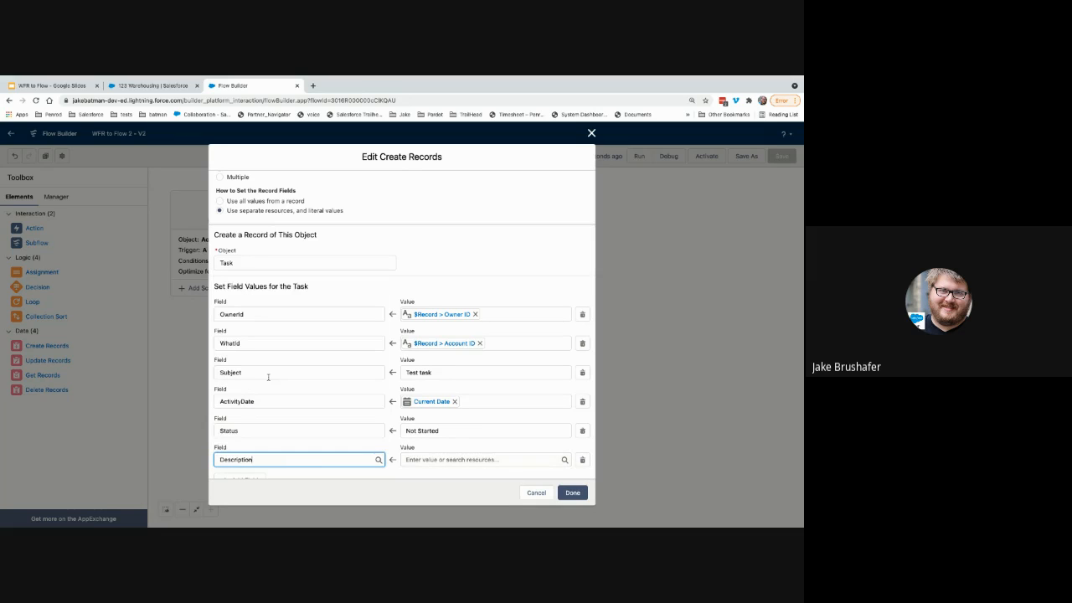
pyautogui.click(418, 471)
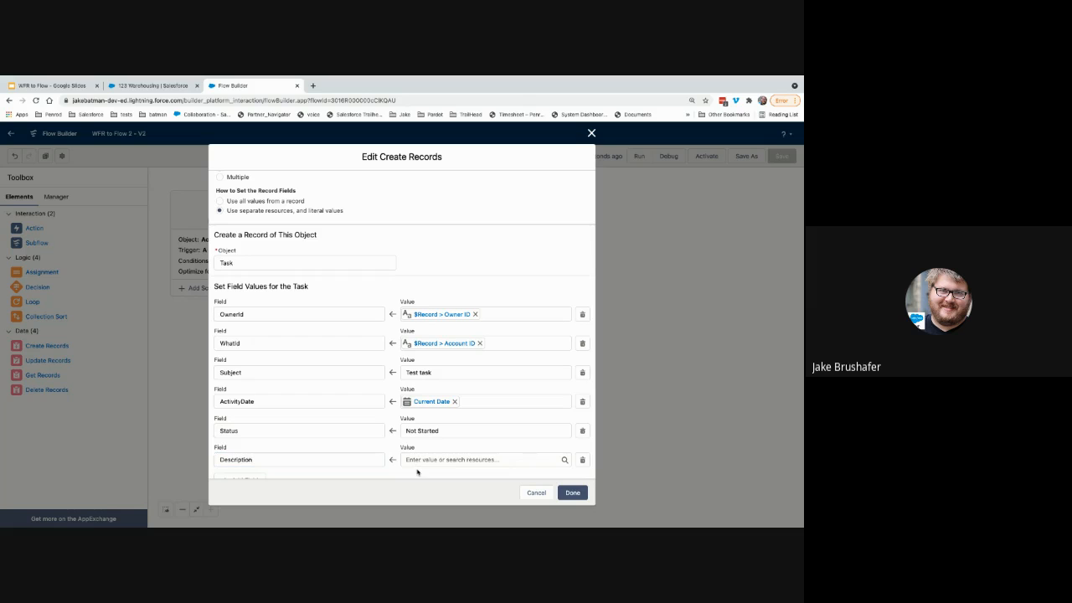
pyautogui.click(419, 460)
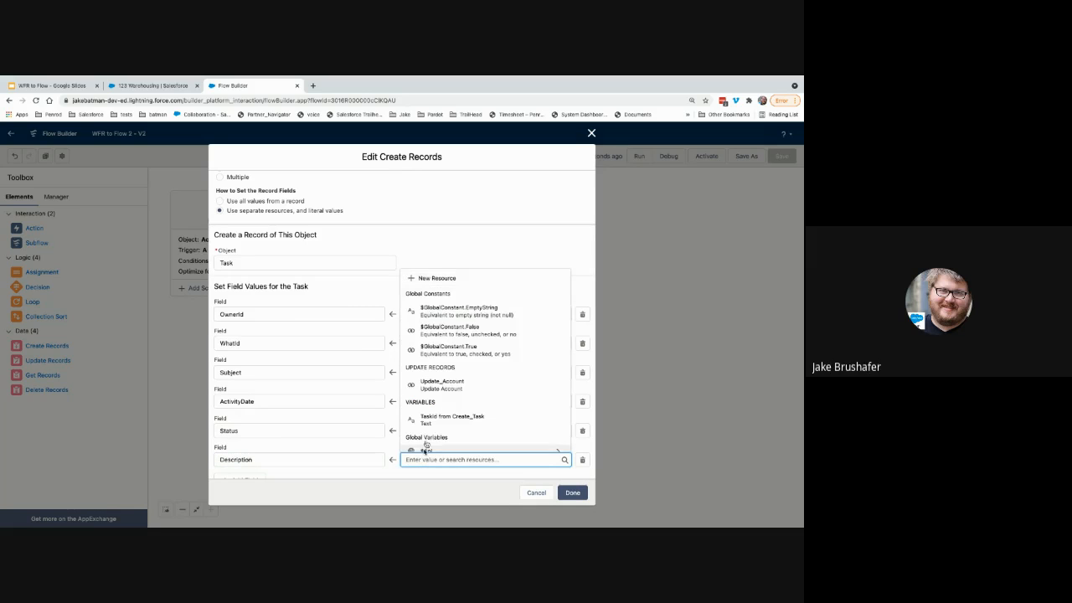
pyautogui.scroll(-1, 421, 426)
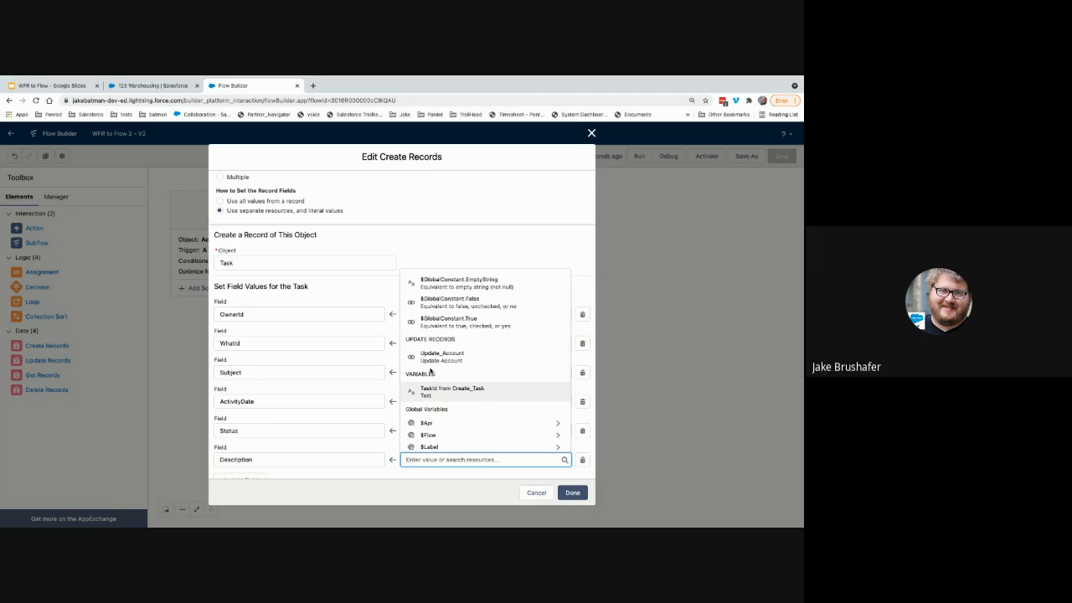
pyautogui.scroll(-3, 432, 377)
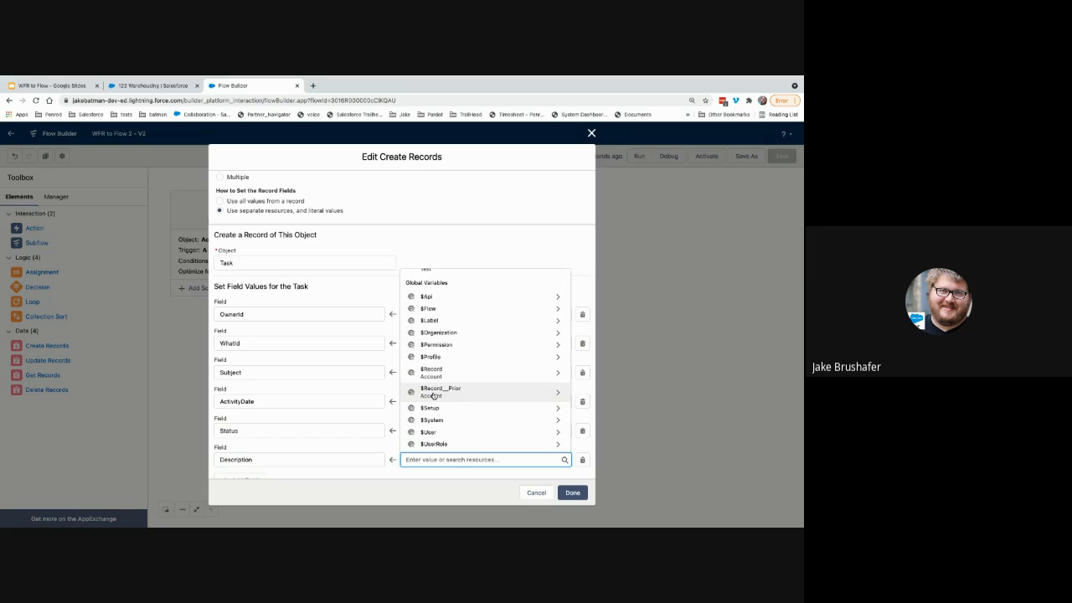
pyautogui.click(433, 393)
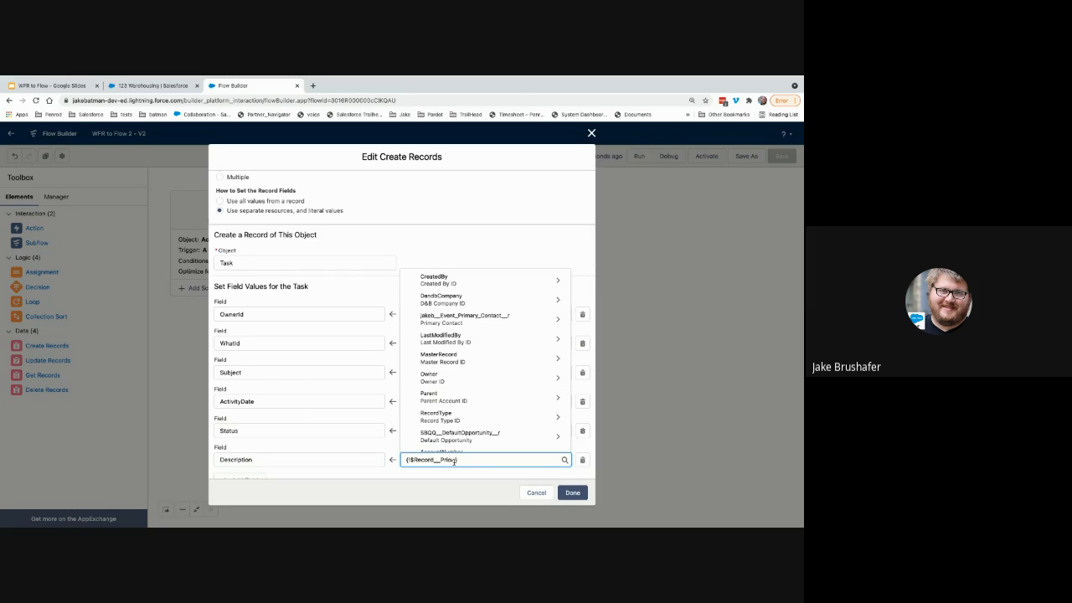
pyautogui.press('BackSpace')
pyautogui.press('BackSpace')
pyautogui.press('BackSpace')
pyautogui.press('BackSpace')
pyautogui.press('BackSpace')
pyautogui.press('BackSpace')
pyautogui.press('BackSpace')
pyautogui.press('BackSpace')
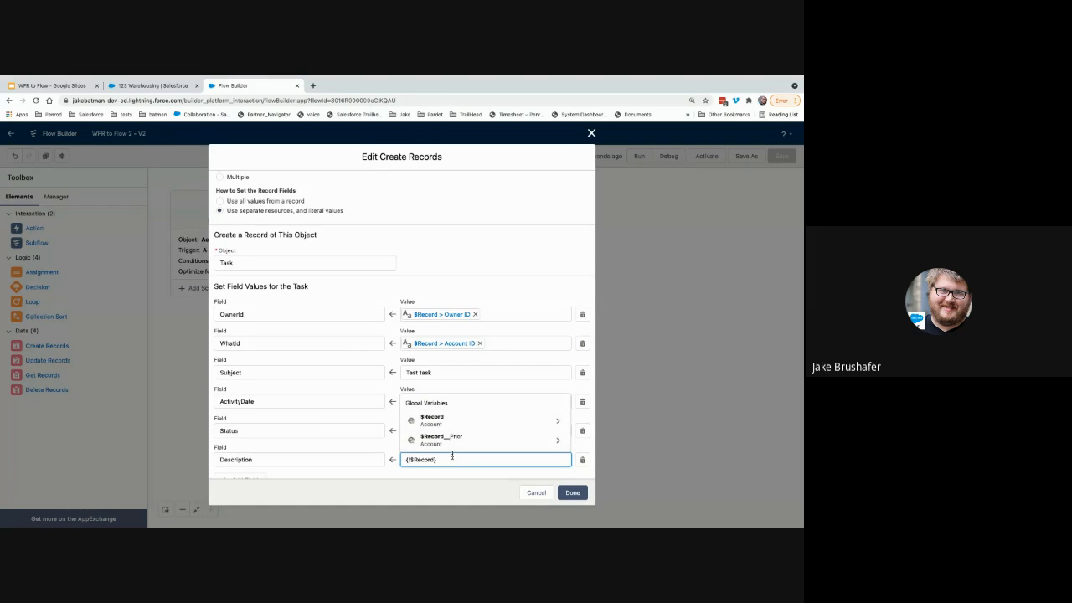
pyautogui.click(442, 421)
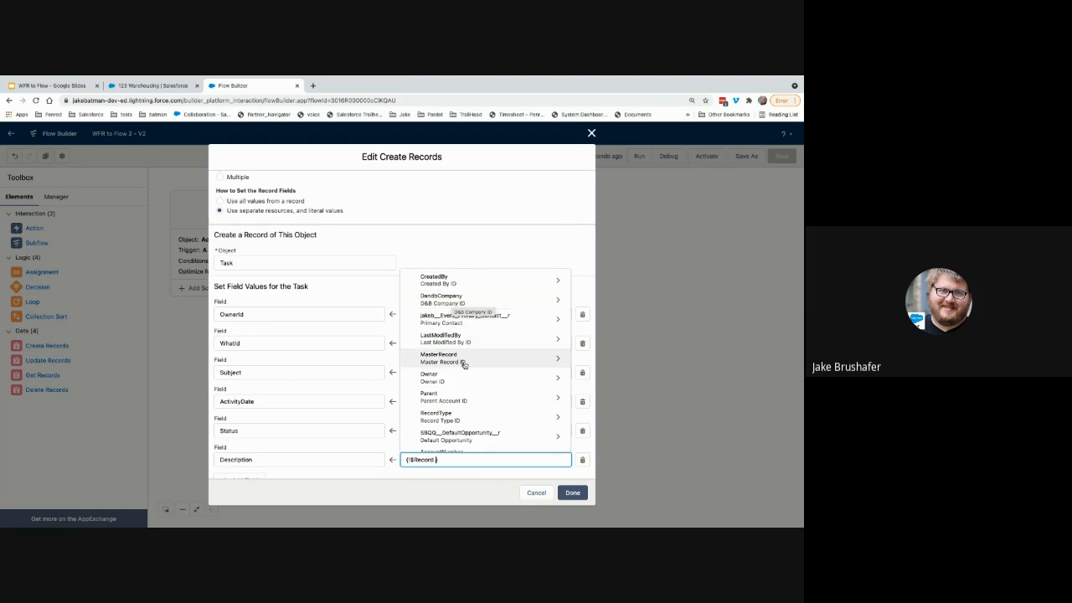
pyautogui.scroll(-3, 464, 368)
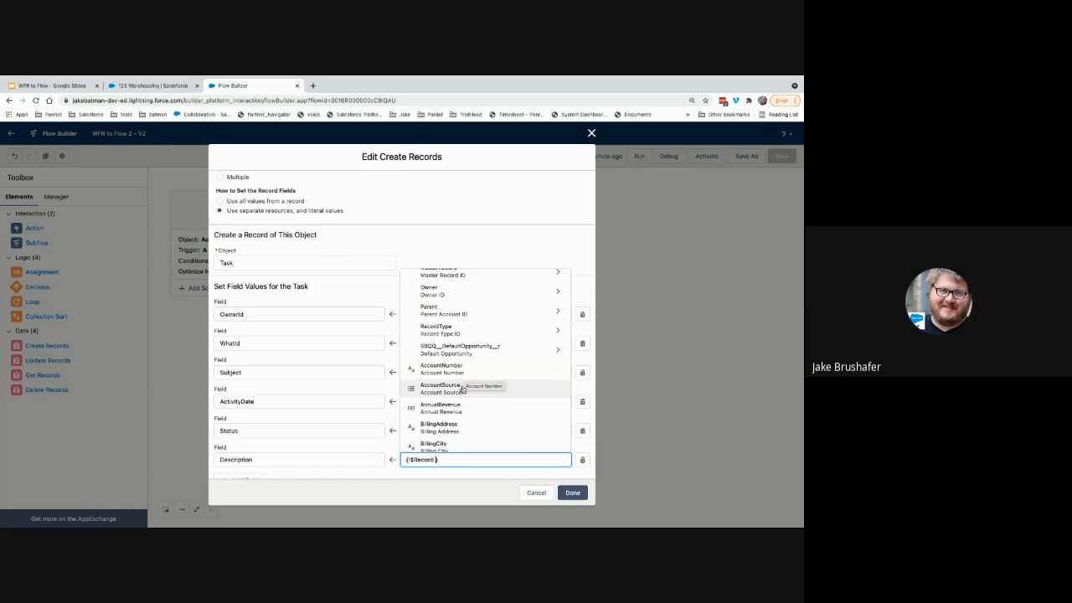
pyautogui.scroll(-1, 460, 374)
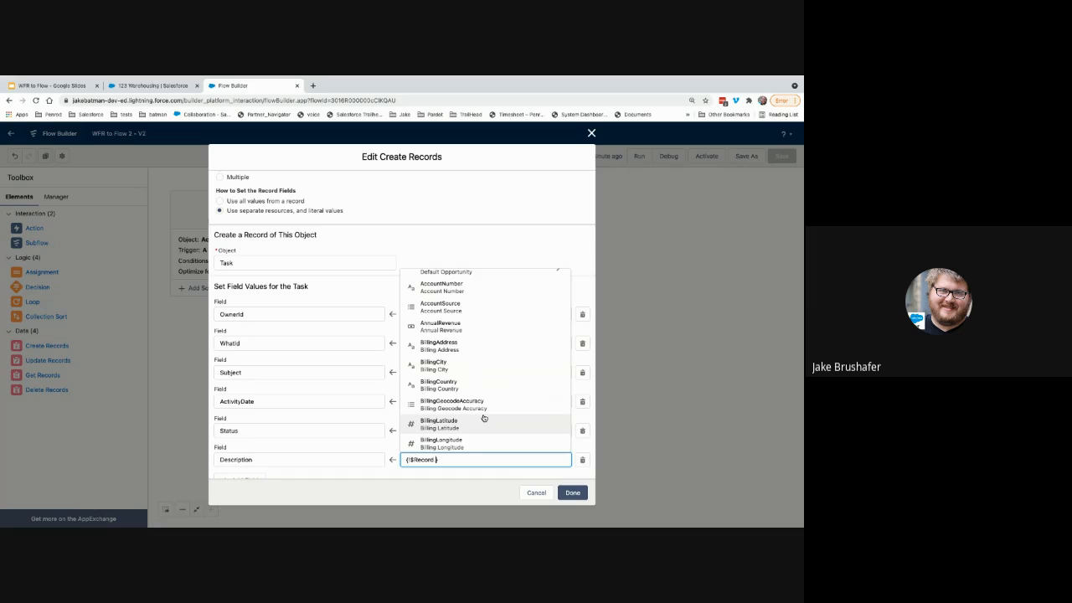
pyautogui.click(537, 492)
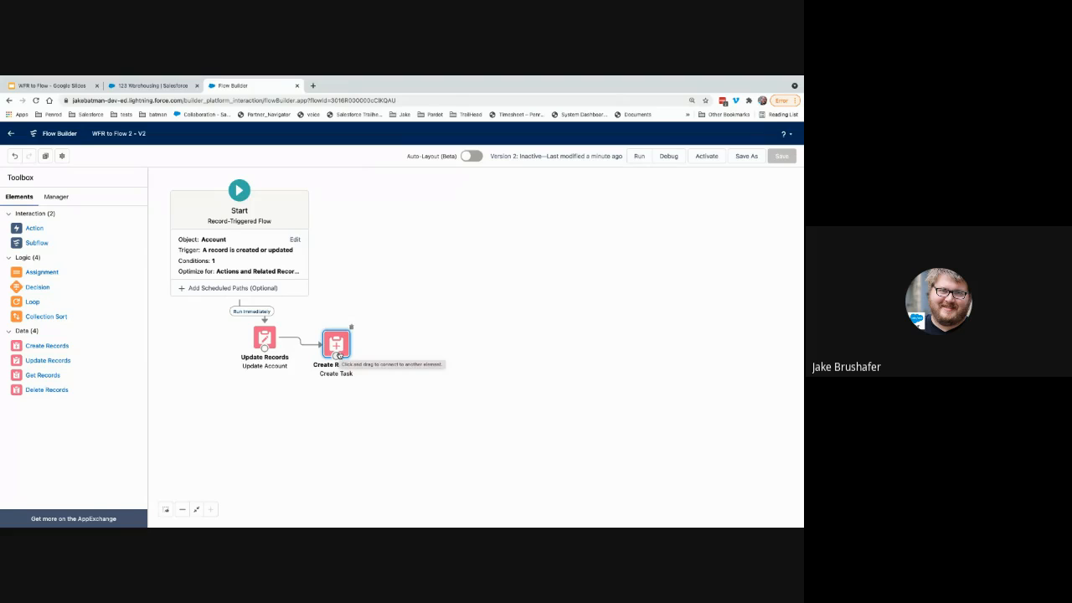
# Create a new Formula resource with the API name DescriptionTask and the data type Text.
pyautogui.click(56, 197)
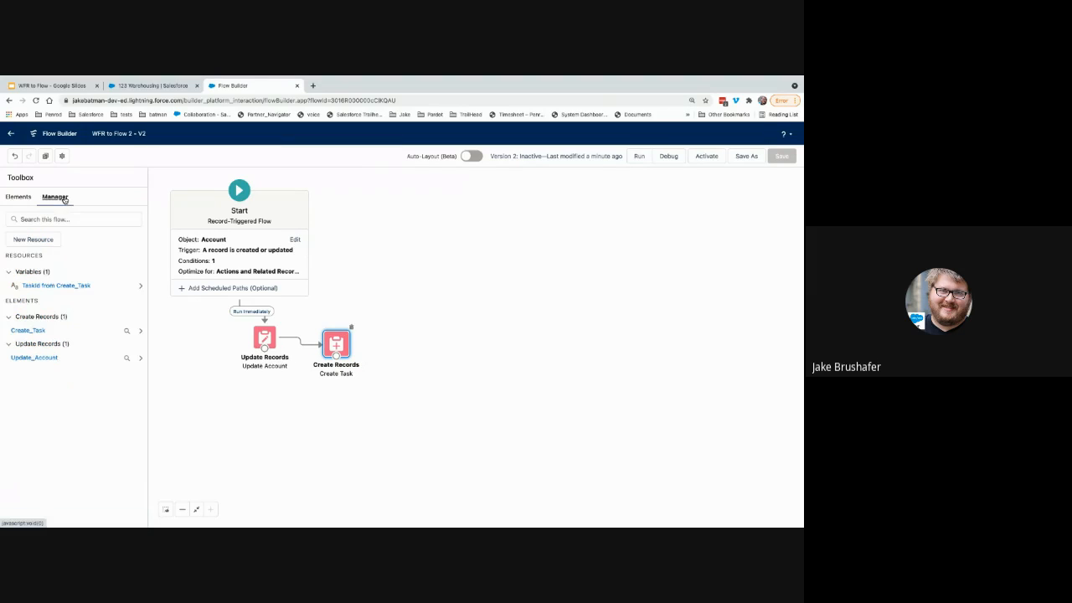
pyautogui.click(33, 240)
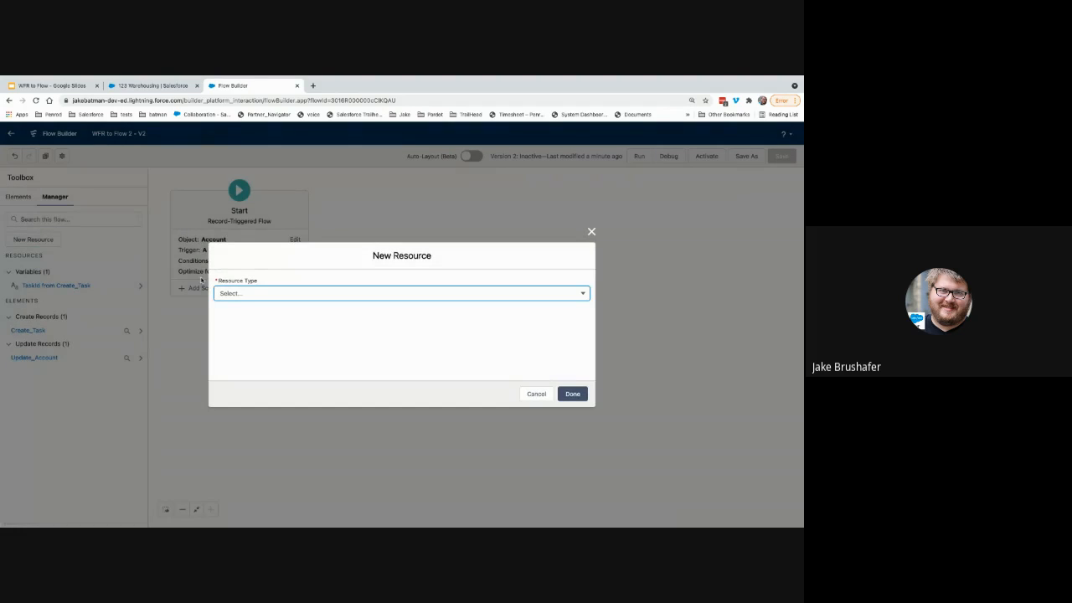
pyautogui.click(262, 293)
pyautogui.click(268, 341)
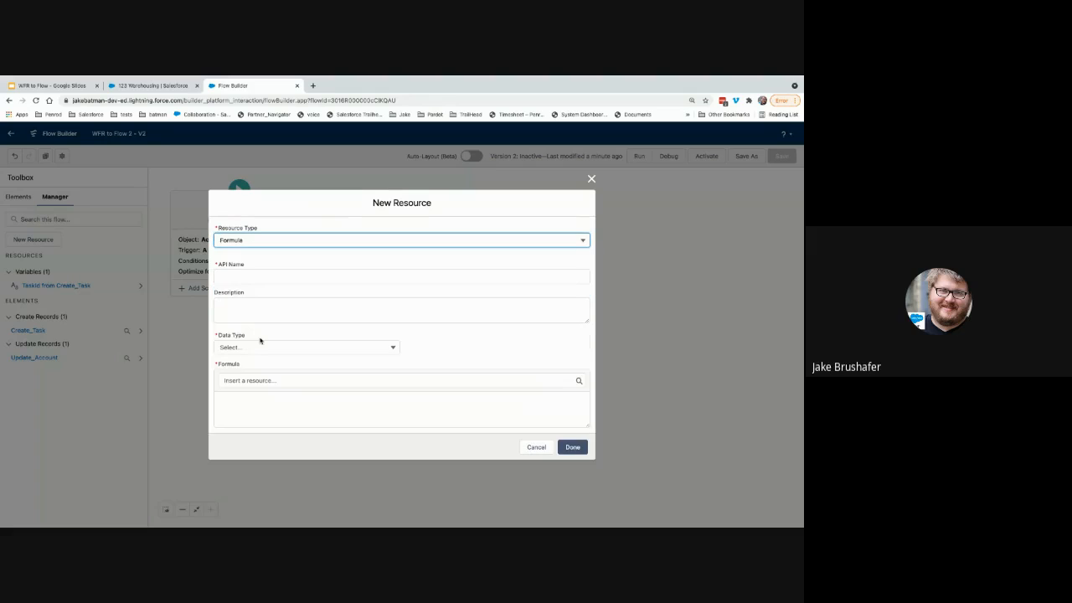
pyautogui.click(248, 277)
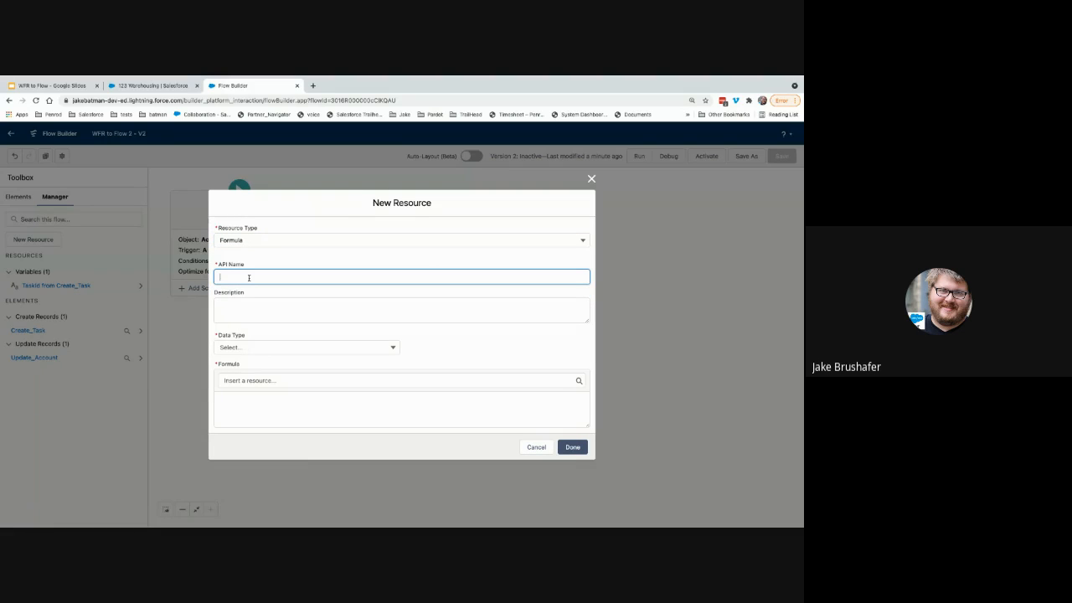
pyautogui.write('DescriptionTask')
pyautogui.click(280, 303)
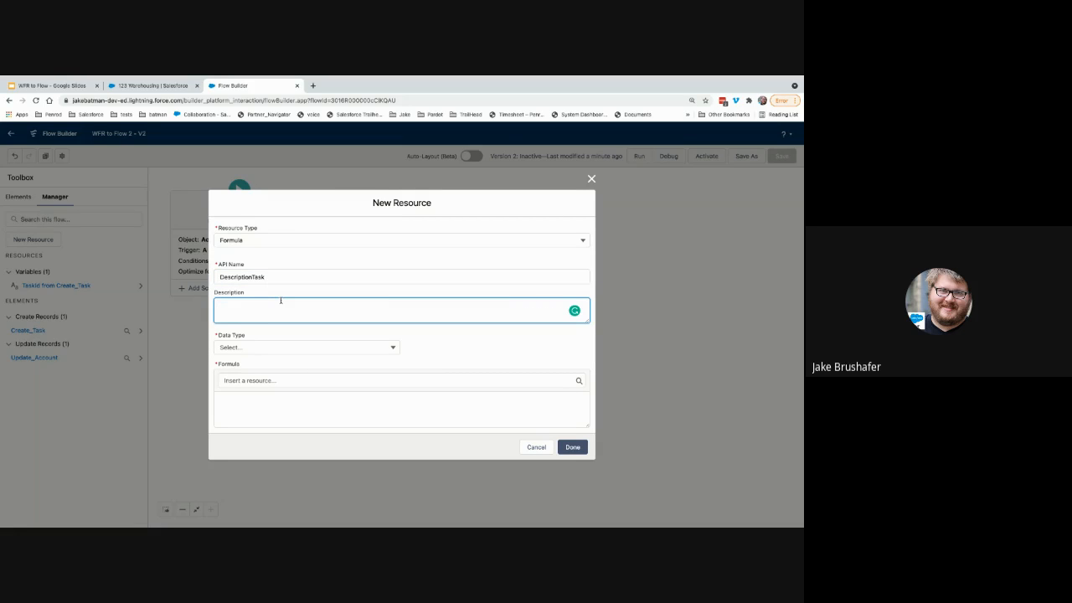
pyautogui.click(263, 347)
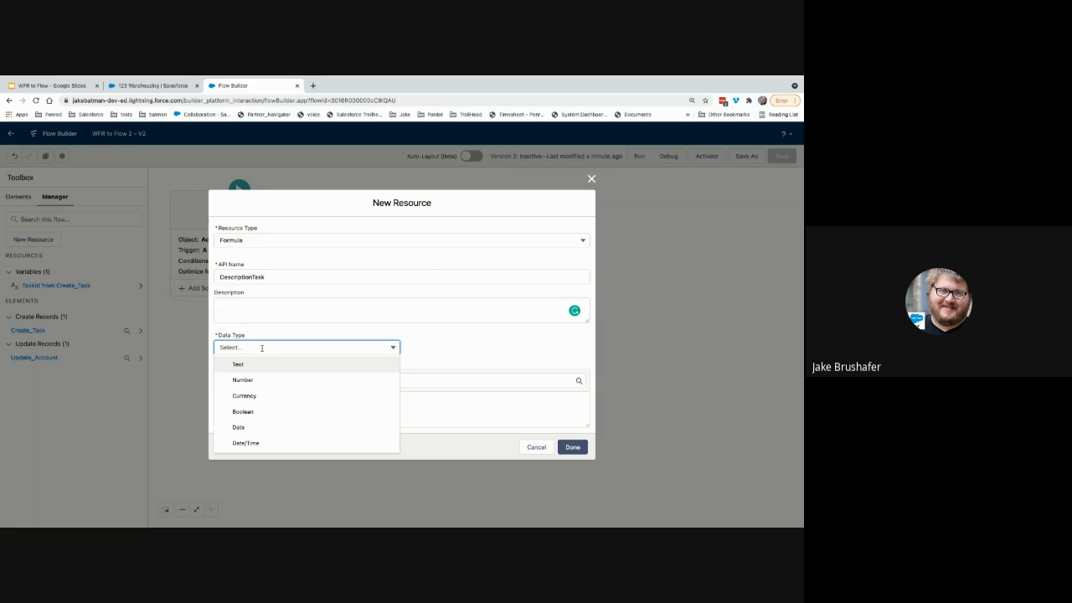
pyautogui.click(260, 366)
# Begin the DescriptionTask formula with the quoted text "Account was active " followed by the & operator.
pyautogui.click(253, 381)
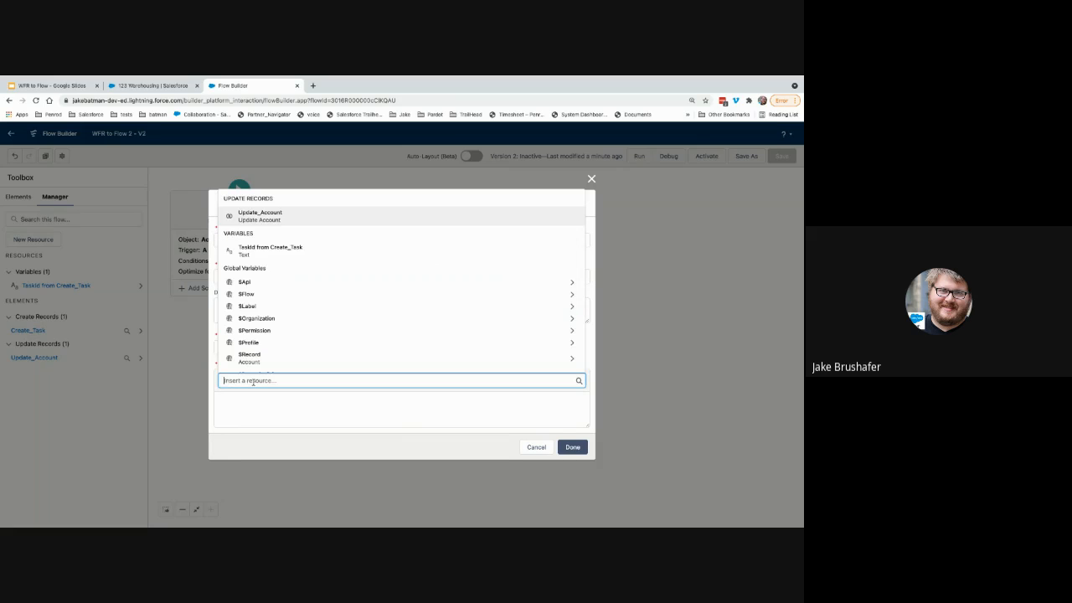
pyautogui.click(249, 404)
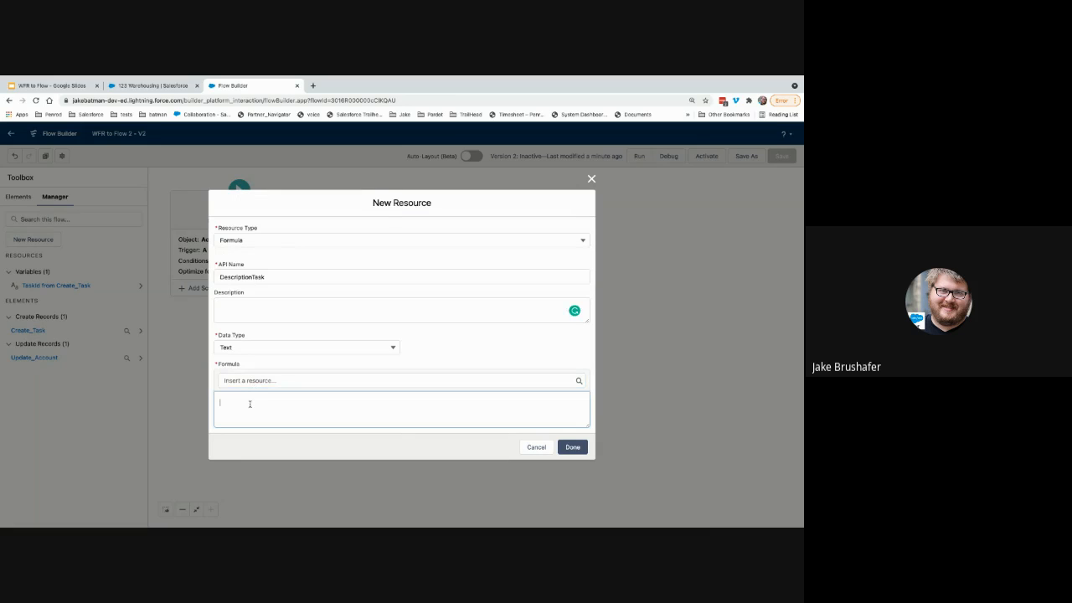
pyautogui.write('Account was active')
pyautogui.click(218, 399)
pyautogui.write('"')
pyautogui.click(283, 398)
# Insert the account's billing city, $Record > BillingCity, after the & operator in the formula.
pyautogui.click(274, 381)
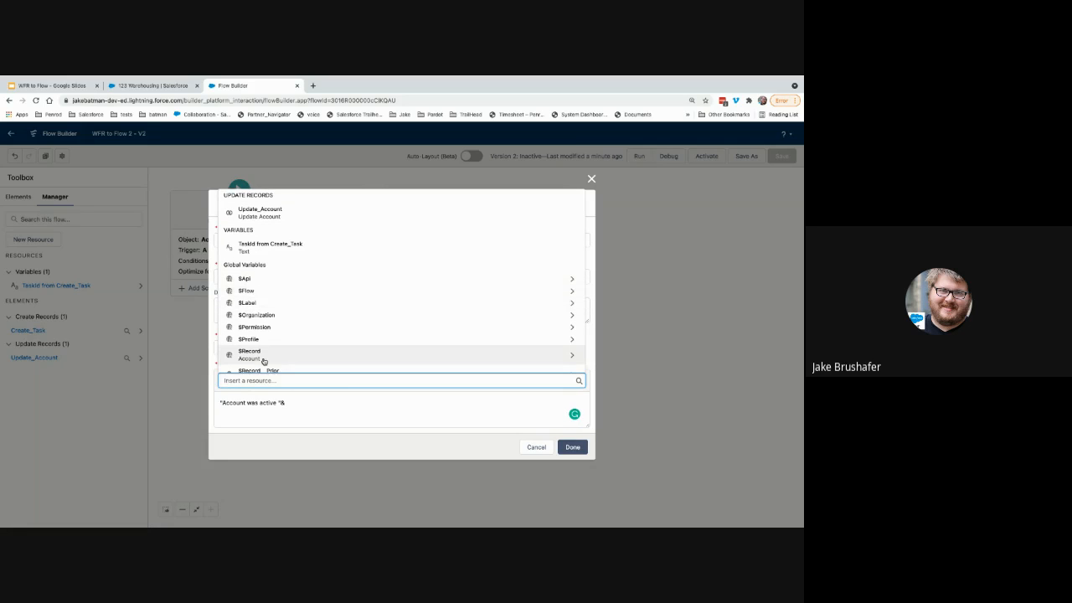
pyautogui.scroll(-1, 264, 335)
pyautogui.click(264, 334)
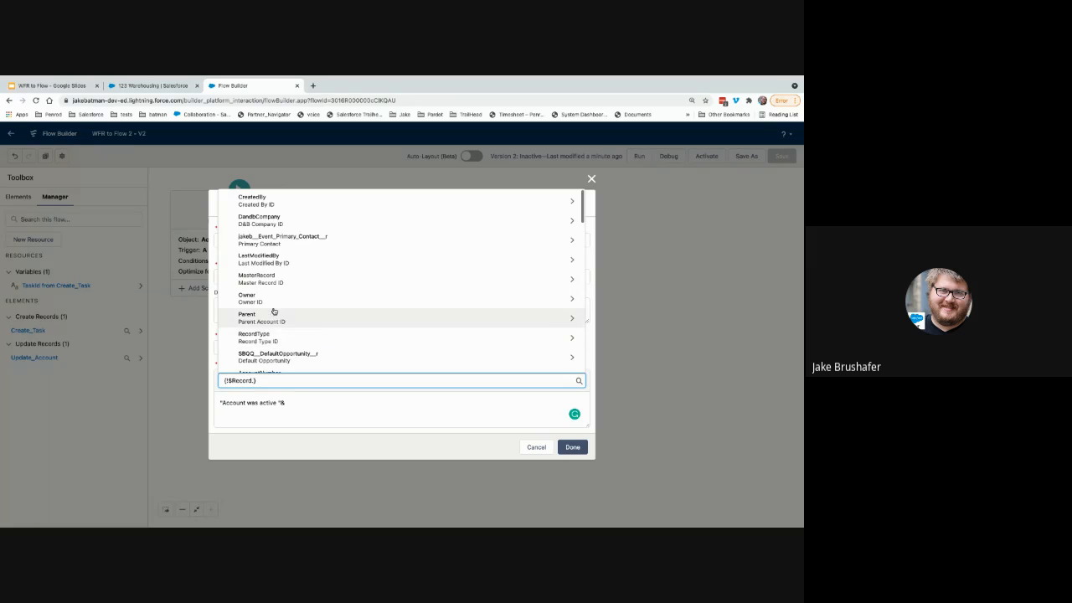
pyautogui.scroll(-4, 273, 308)
pyautogui.scroll(-3, 274, 310)
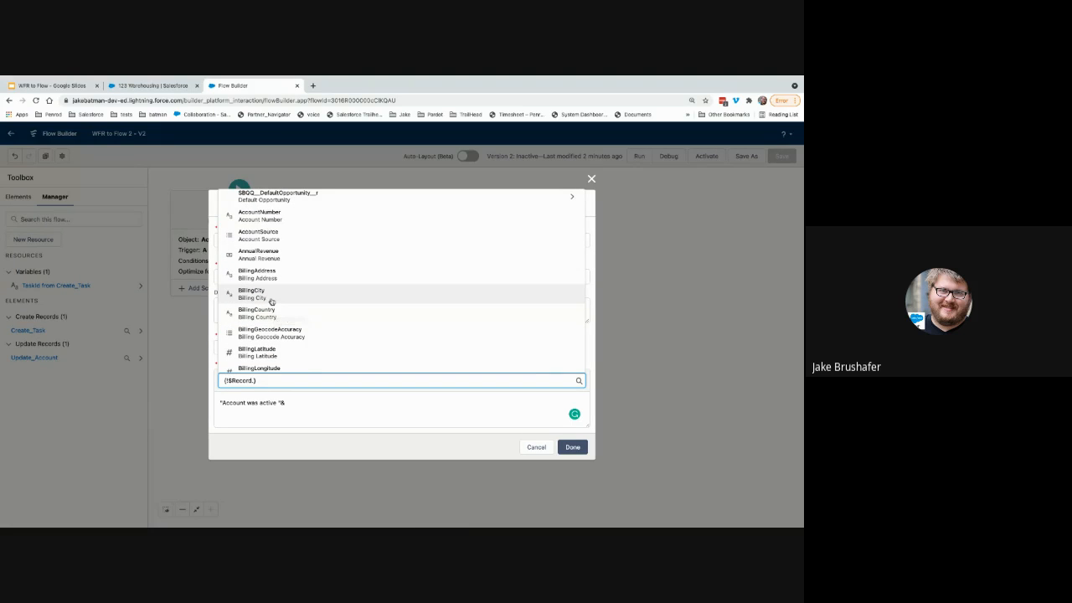
pyautogui.click(267, 295)
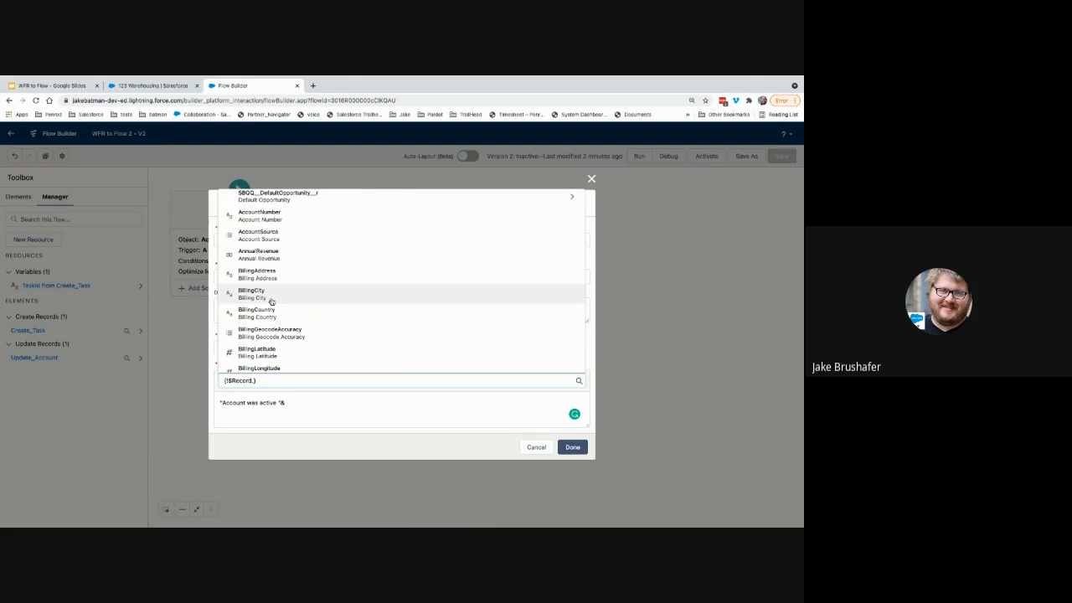
# Extend the formula's quoted text to "Account was active in " and finish the resource.
pyautogui.click(286, 395)
pyautogui.write('in')
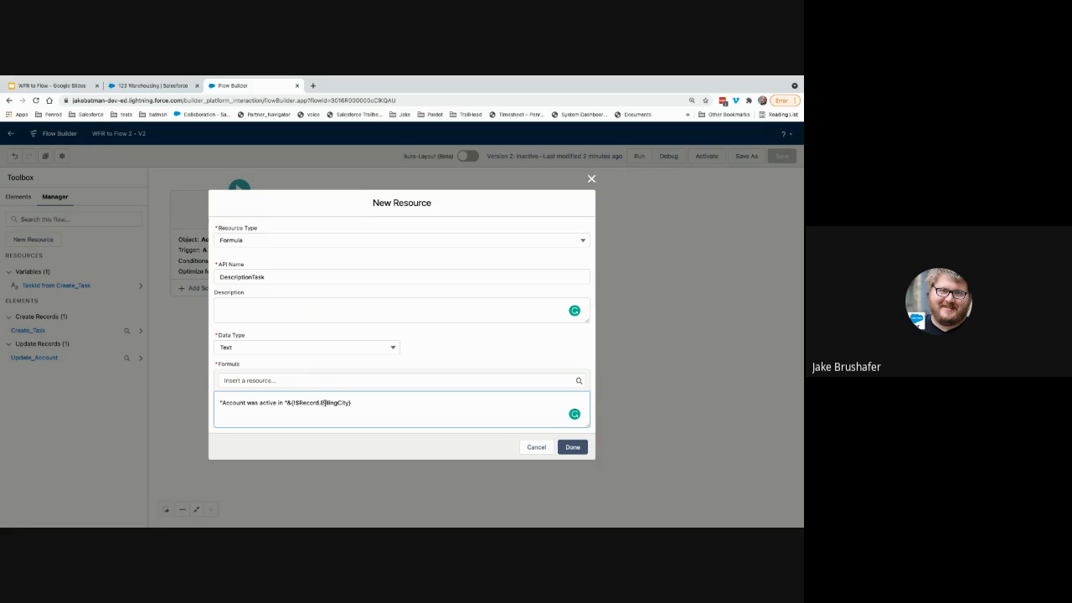
pyautogui.click(569, 448)
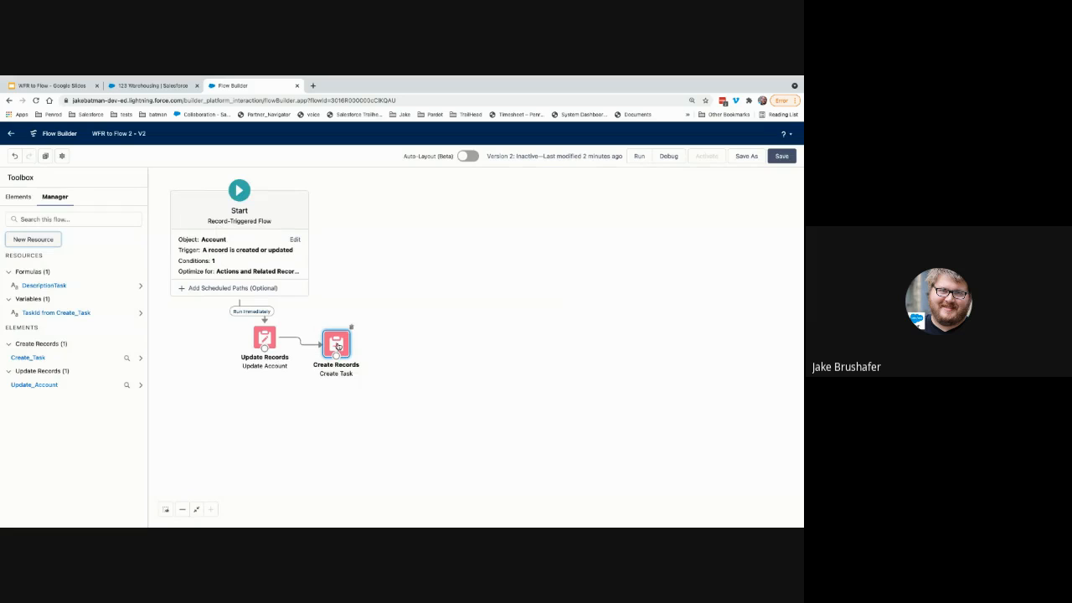
# Add a Description field to the Create Task element with the DescriptionTask formula as its value, and finish the element.
pyautogui.doubleClick(338, 345)
pyautogui.scroll(-3, 289, 444)
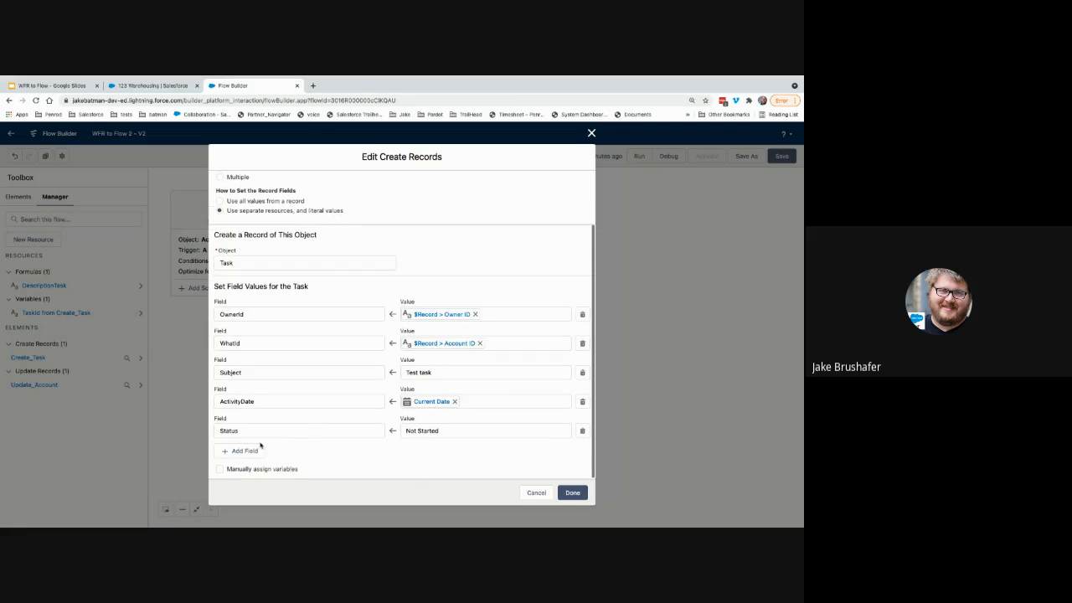
pyautogui.click(267, 452)
pyautogui.click(249, 457)
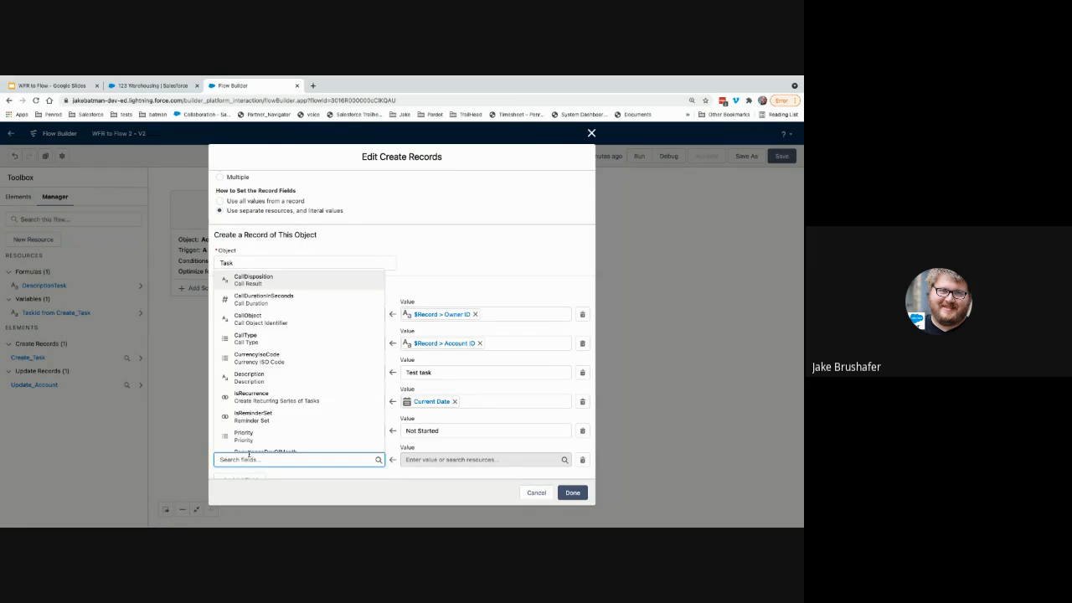
pyautogui.write('desc')
pyautogui.click(280, 440)
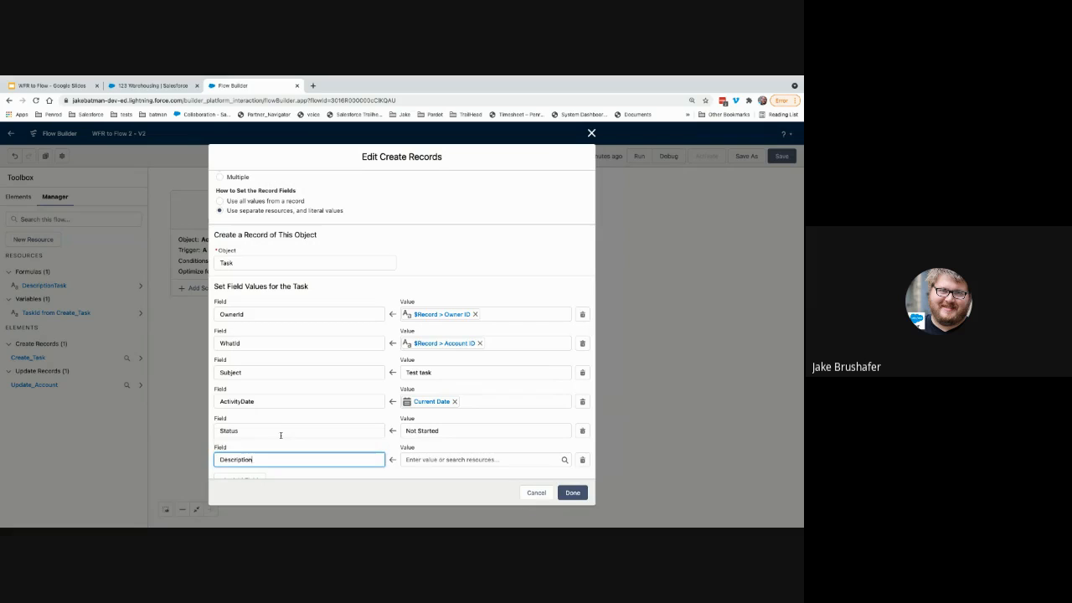
pyautogui.click(428, 459)
pyautogui.write('des')
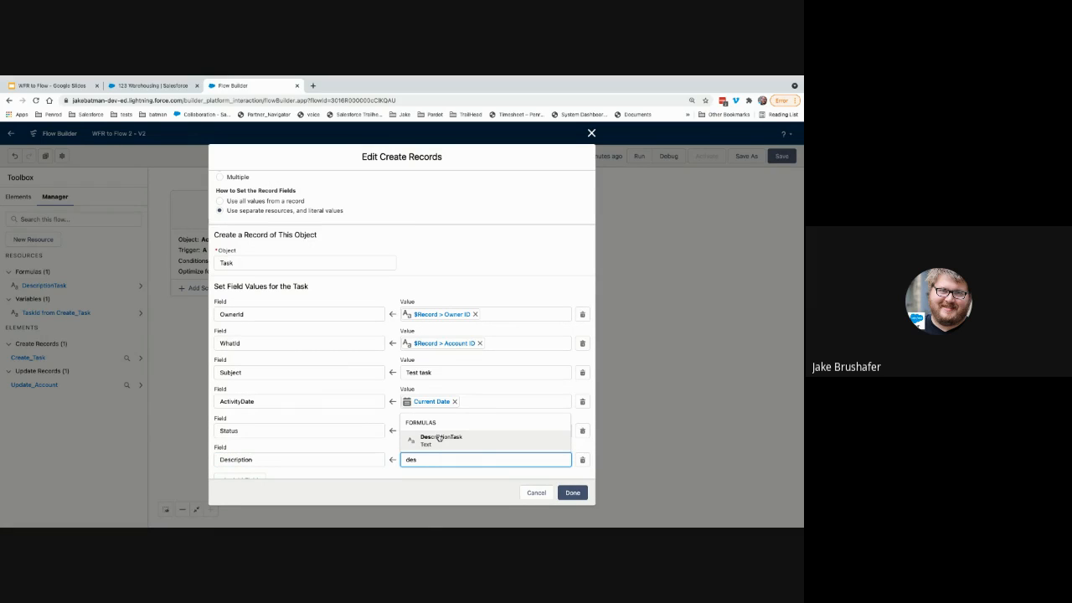
pyautogui.click(439, 437)
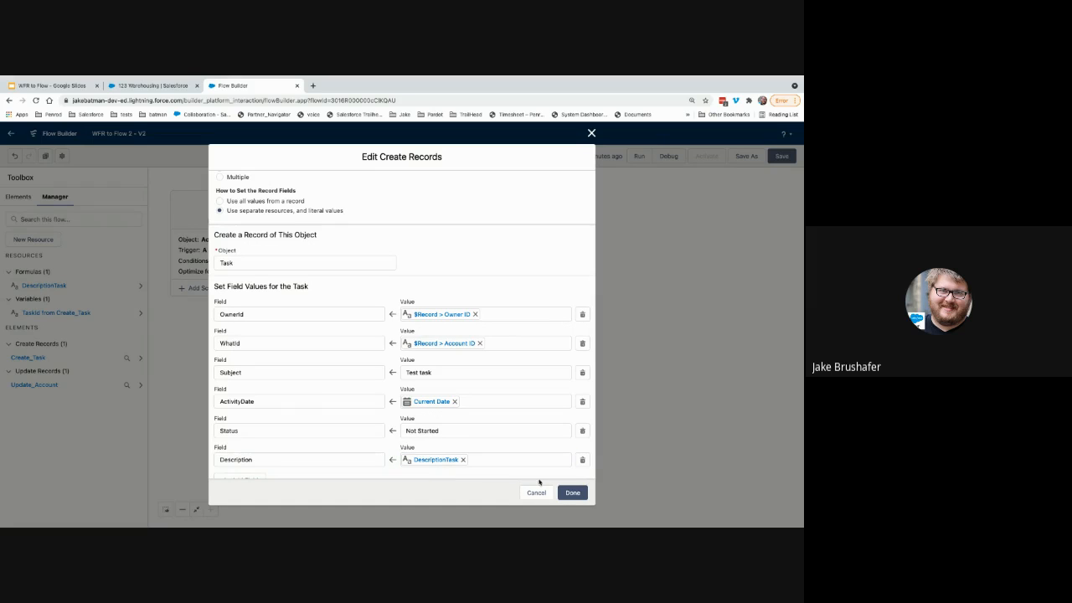
pyautogui.click(562, 490)
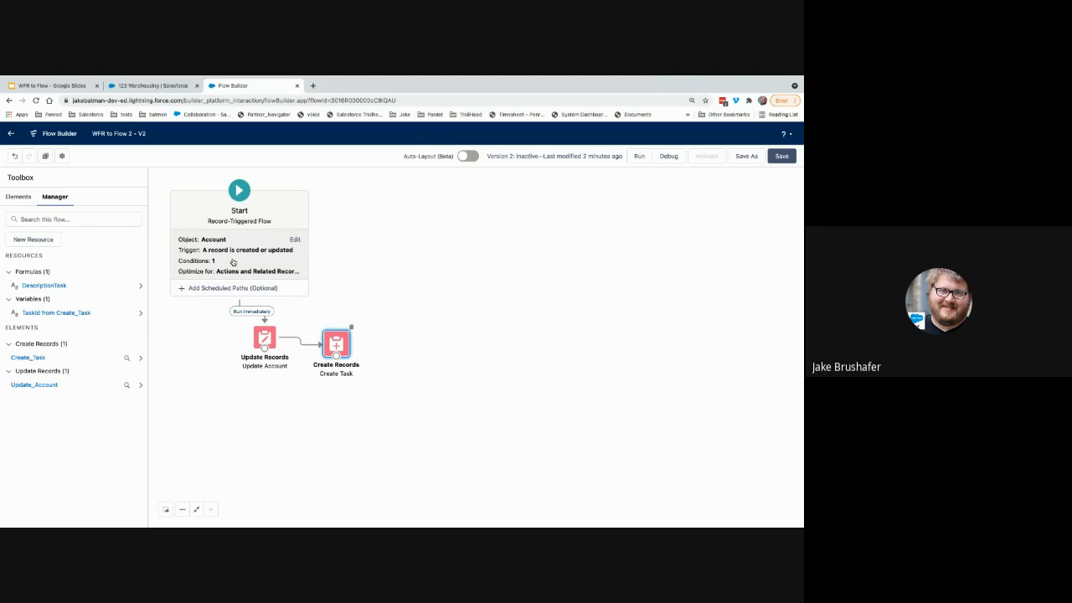
pyautogui.click(23, 201)
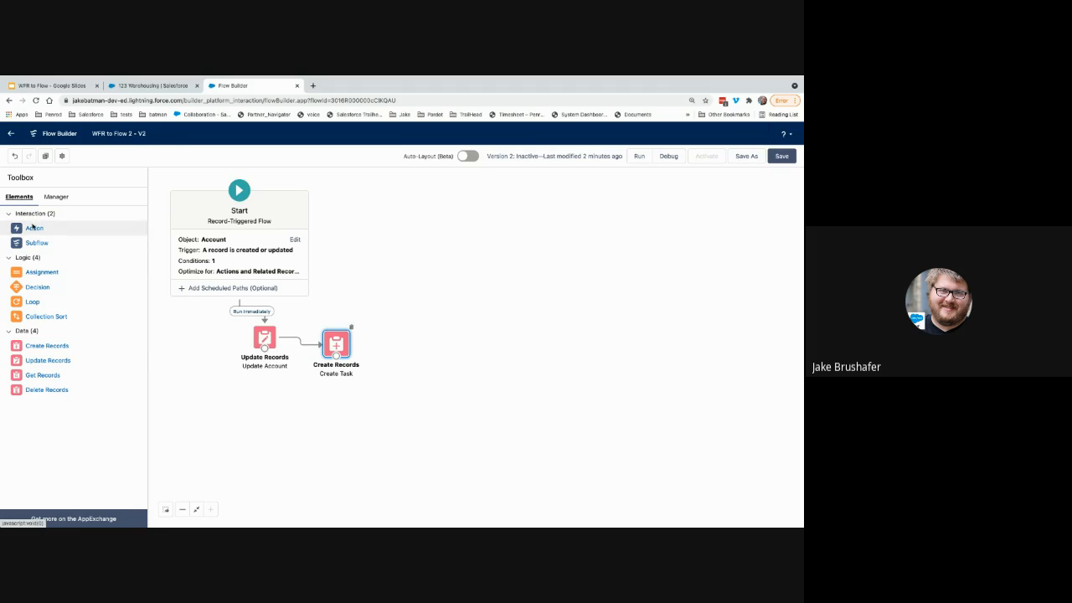
pyautogui.moveTo(33, 229); pyautogui.dragTo(421, 296)
pyautogui.click(405, 234)
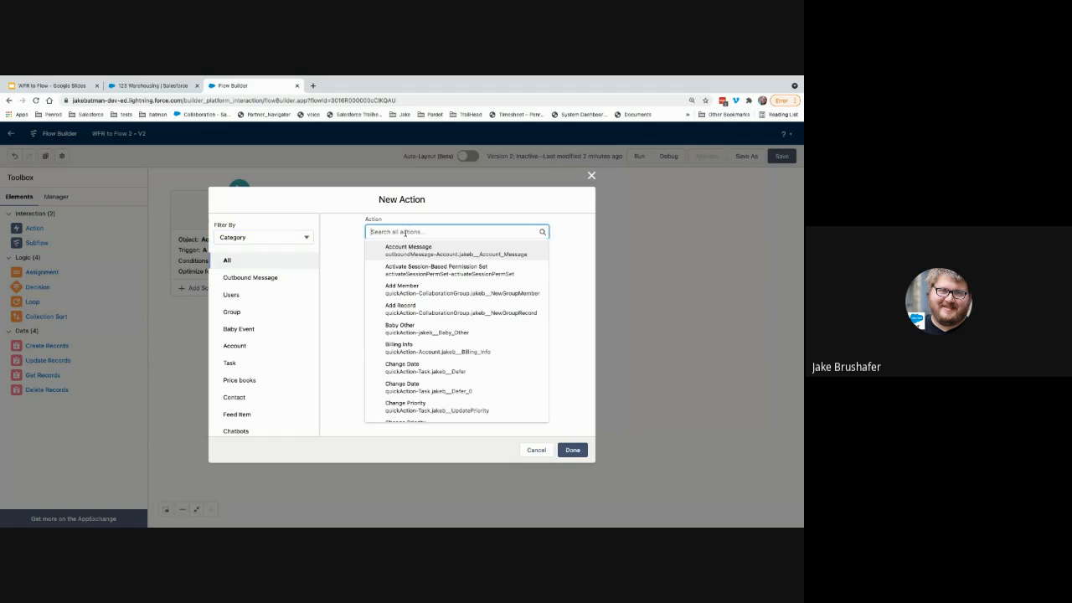
pyautogui.write('em')
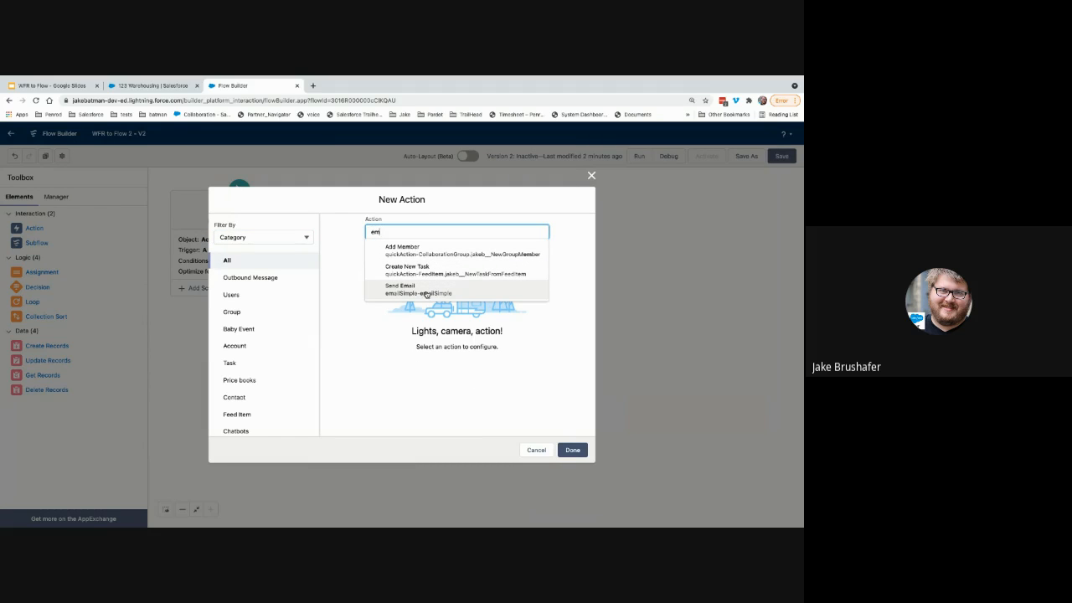
pyautogui.click(422, 291)
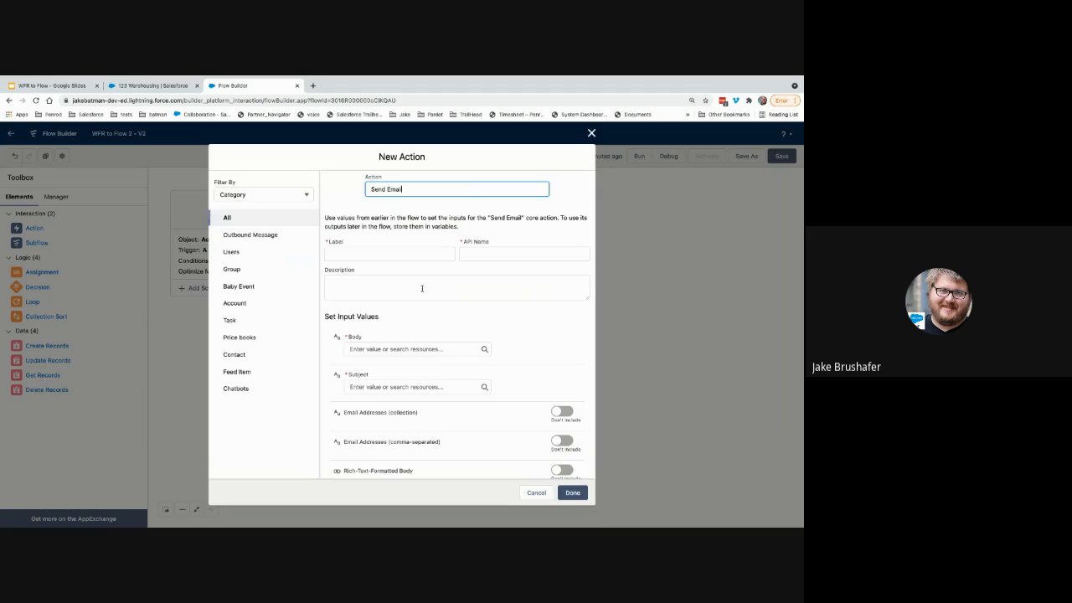
pyautogui.click(402, 254)
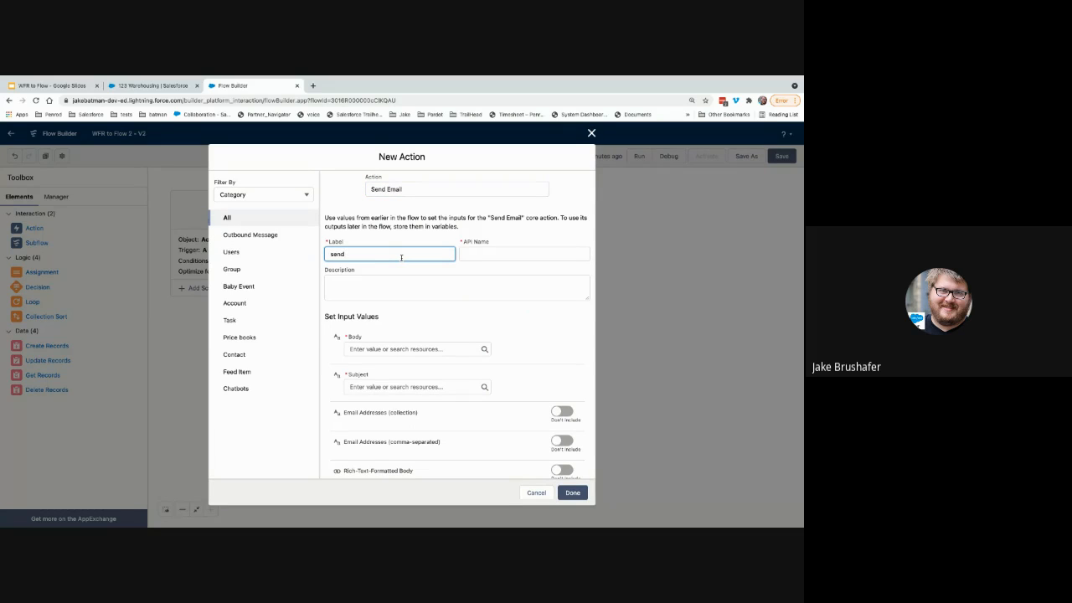
pyautogui.write('email')
pyautogui.click(453, 282)
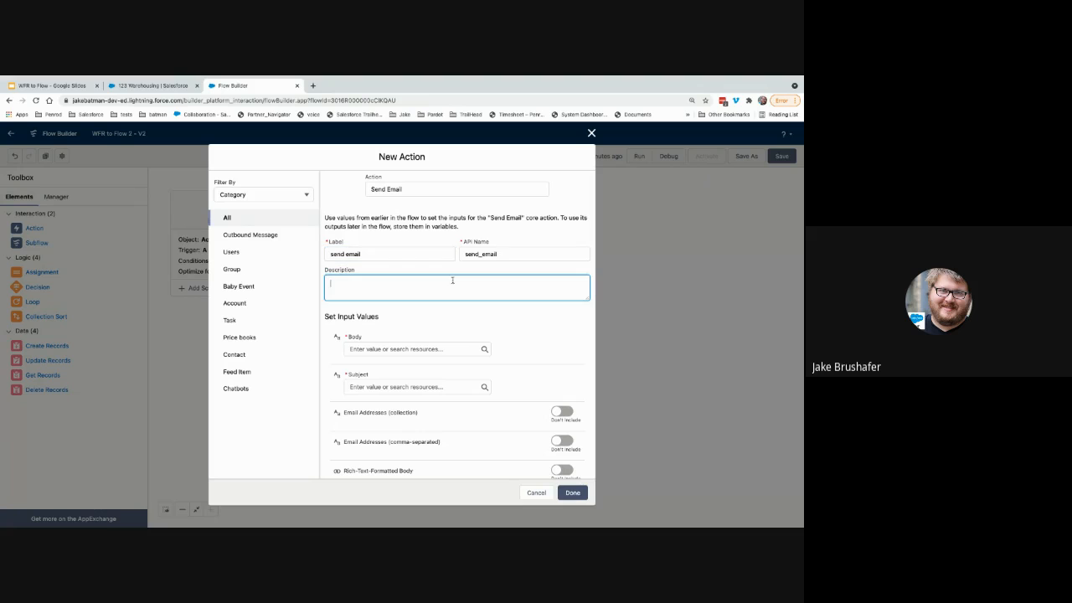
pyautogui.scroll(-2, 438, 311)
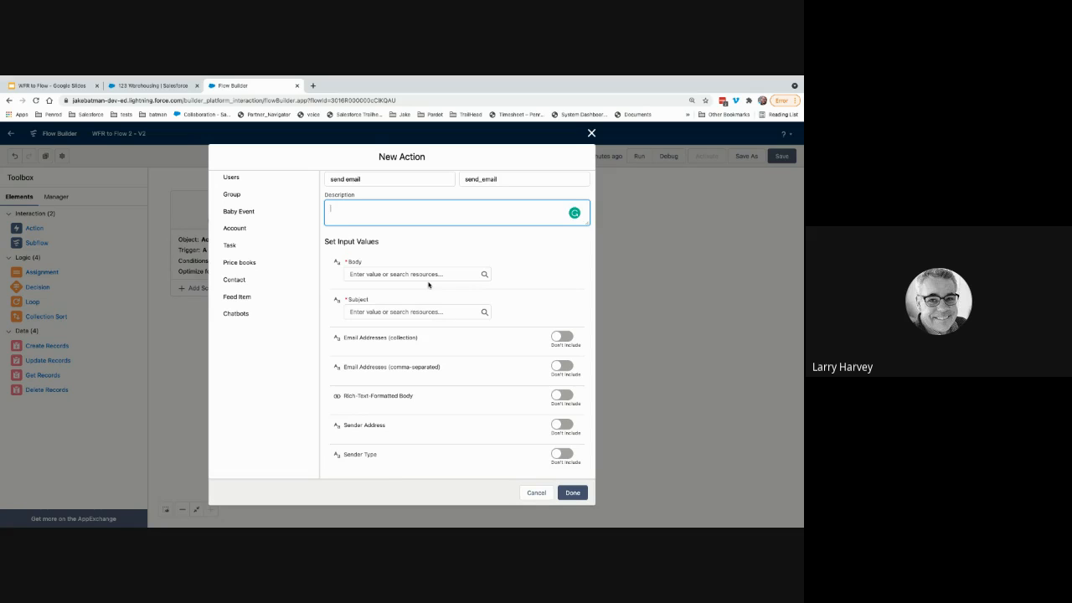
pyautogui.scroll(3, 428, 285)
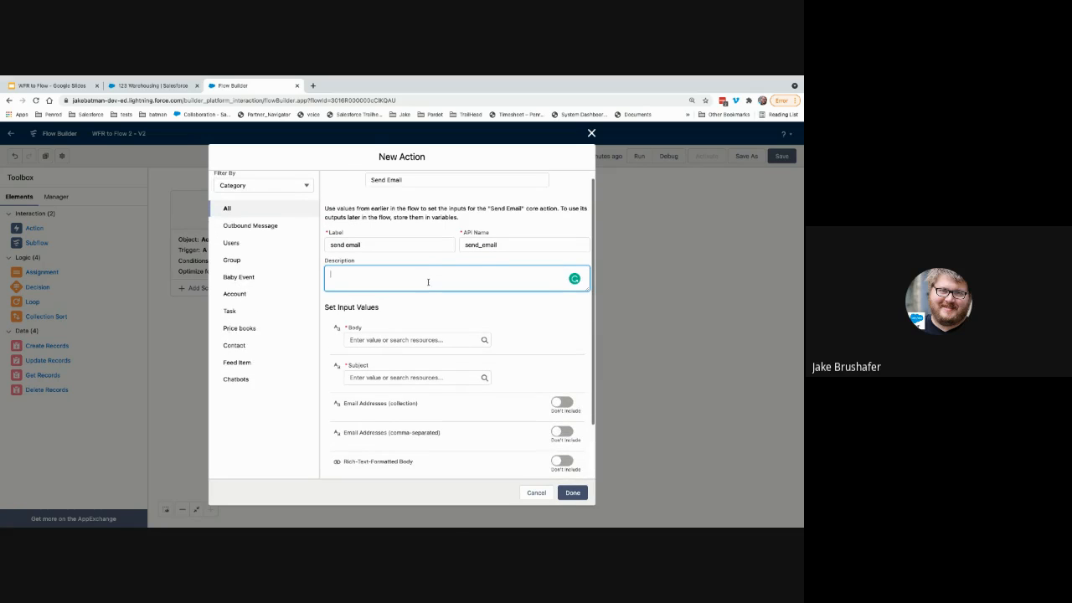
pyautogui.click(591, 133)
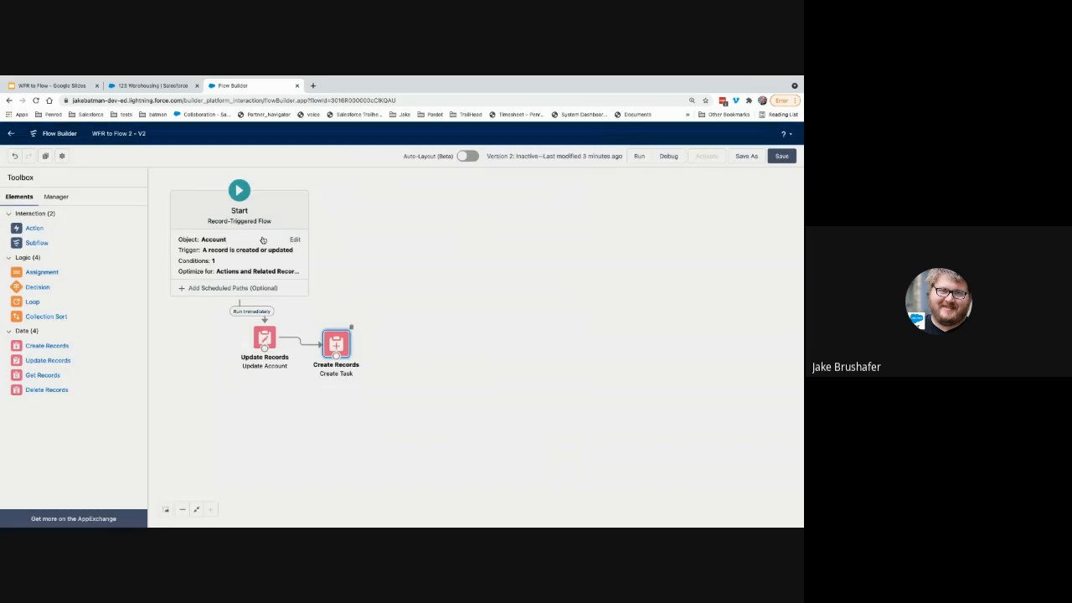
# Start a new Send Email action and examine its label, body, subject and other input values.
pyautogui.moveTo(32, 229); pyautogui.dragTo(471, 285)
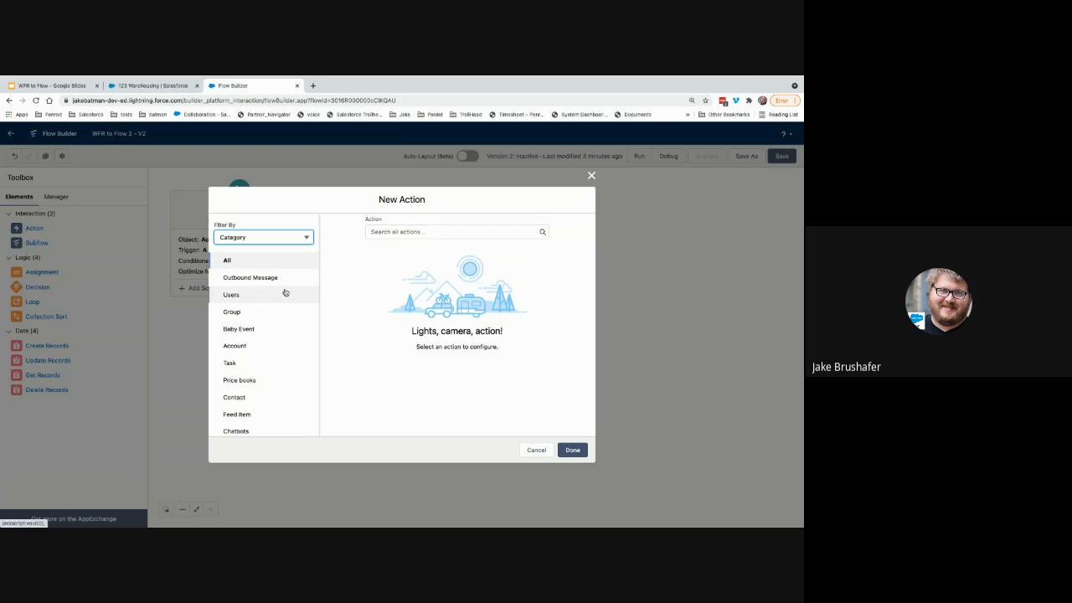
pyautogui.scroll(-6, 290, 328)
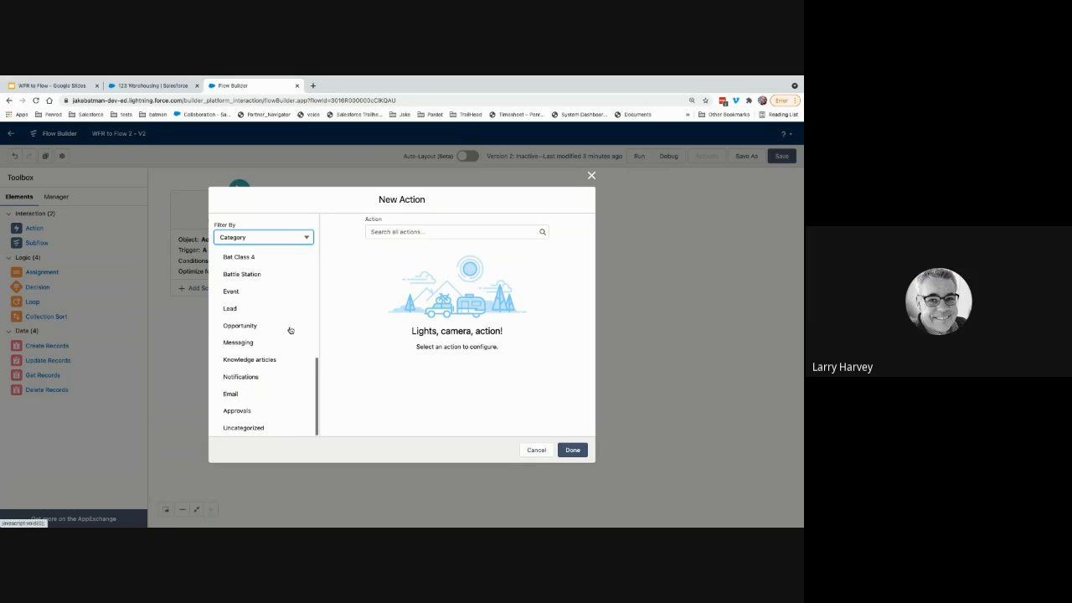
pyautogui.scroll(6, 289, 328)
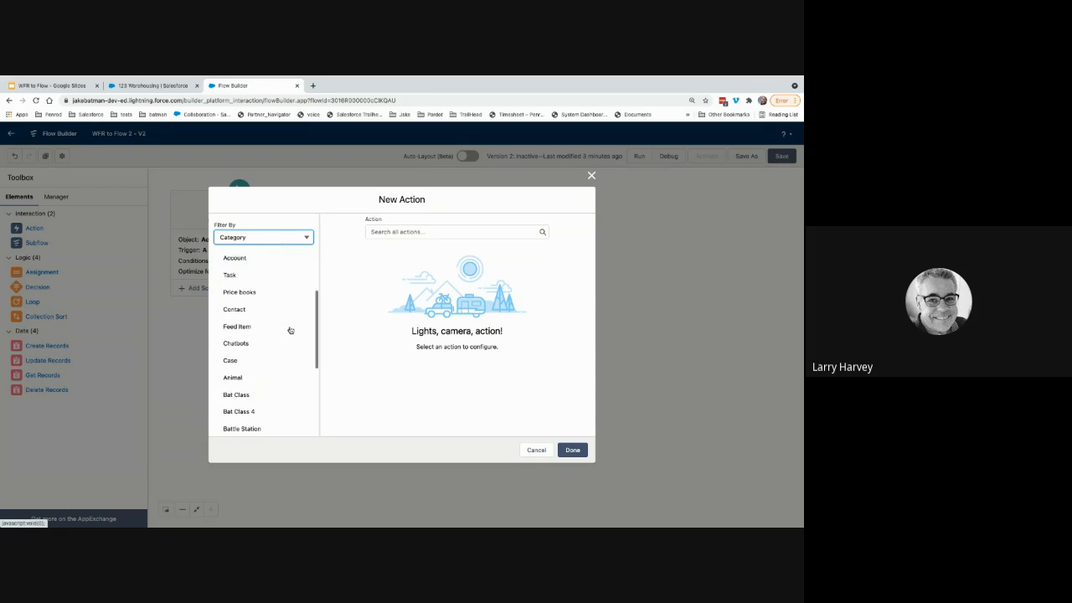
pyautogui.click(390, 232)
pyautogui.write('emai')
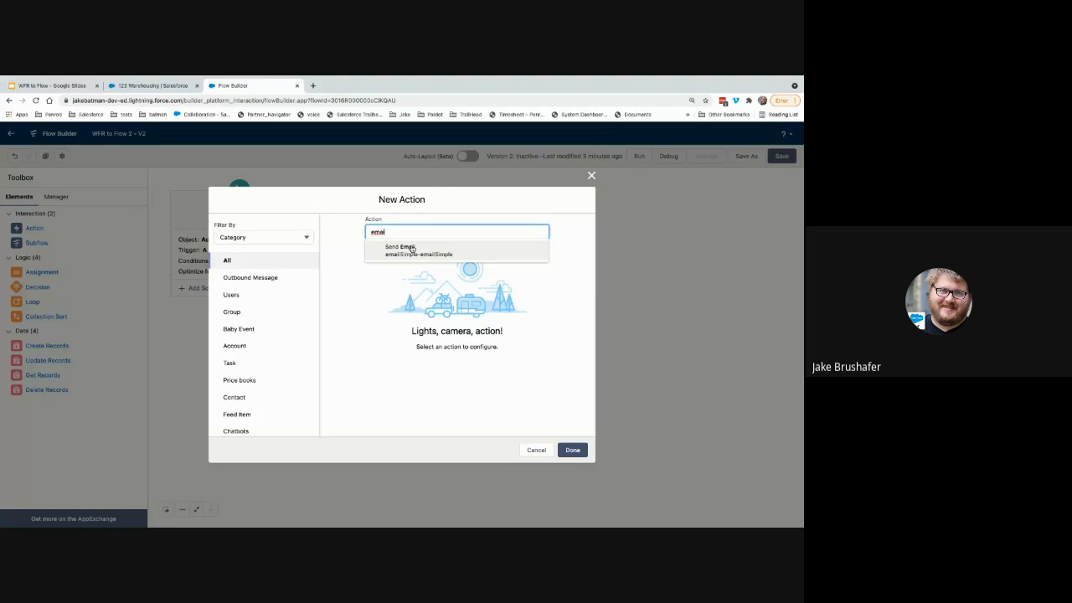
pyautogui.click(412, 249)
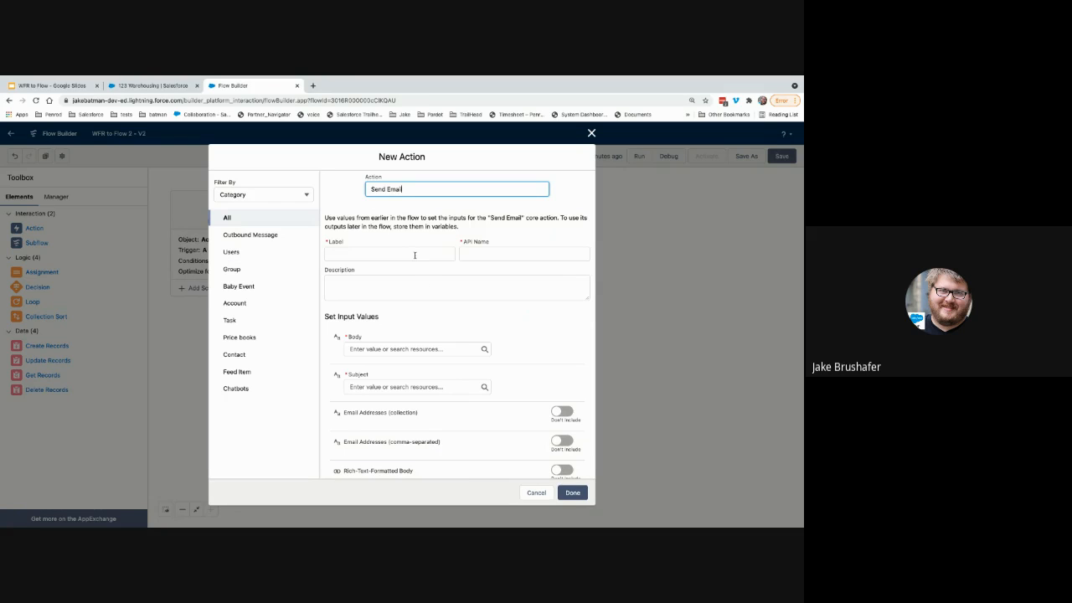
pyautogui.click(416, 255)
pyautogui.scroll(-1, 430, 309)
pyautogui.click(426, 327)
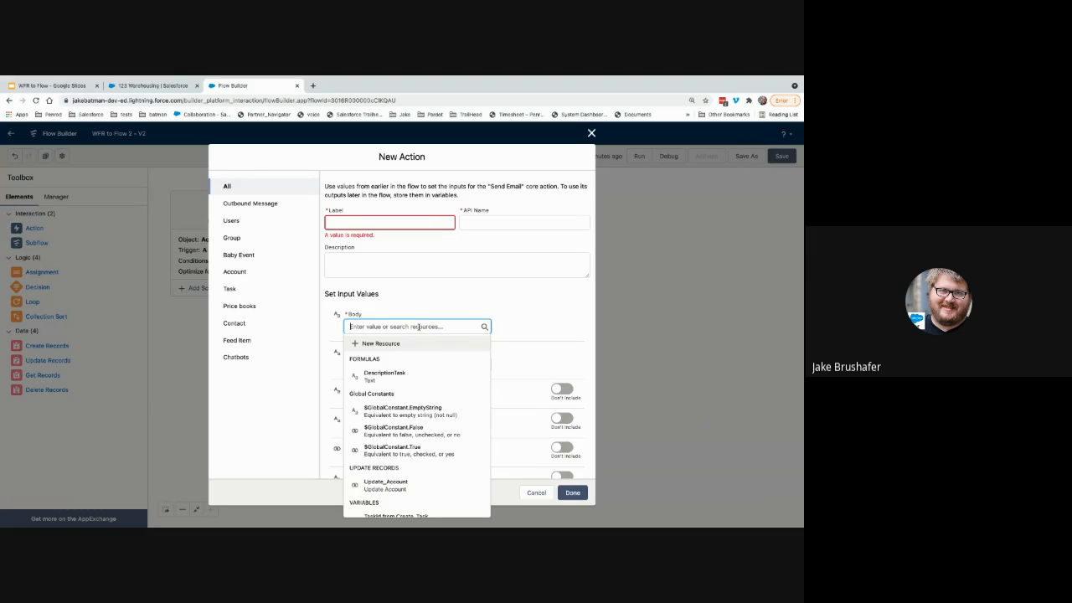
pyautogui.click(421, 308)
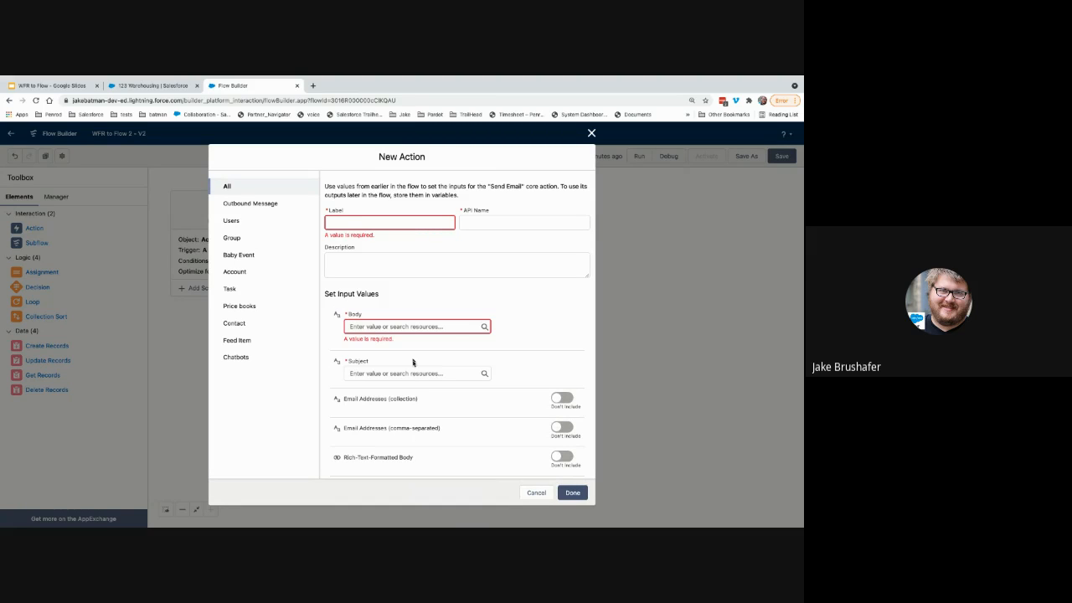
pyautogui.click(412, 374)
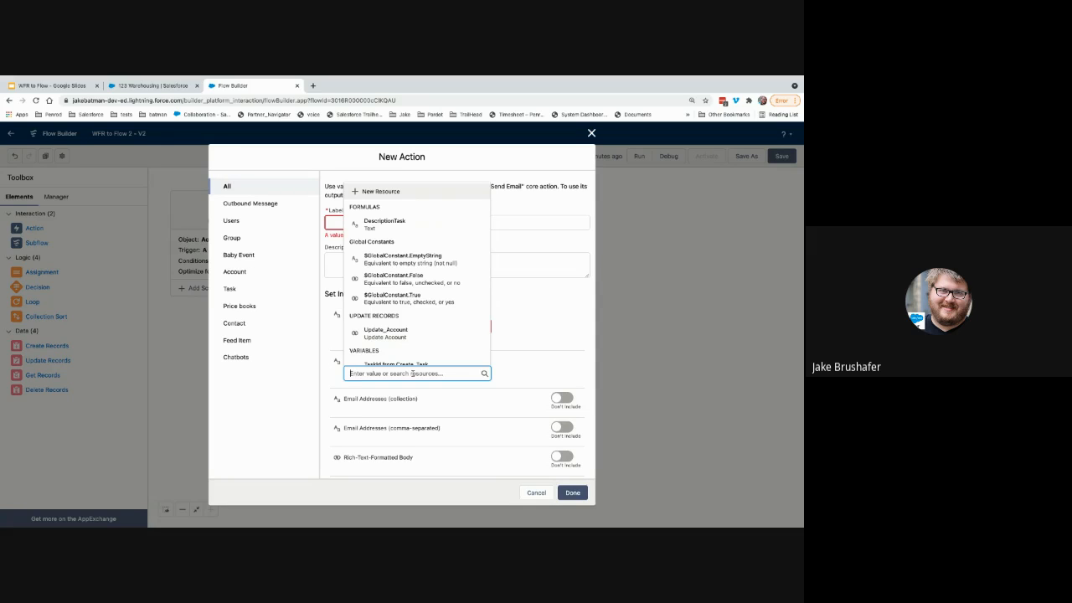
pyautogui.click(491, 398)
pyautogui.scroll(-2, 494, 394)
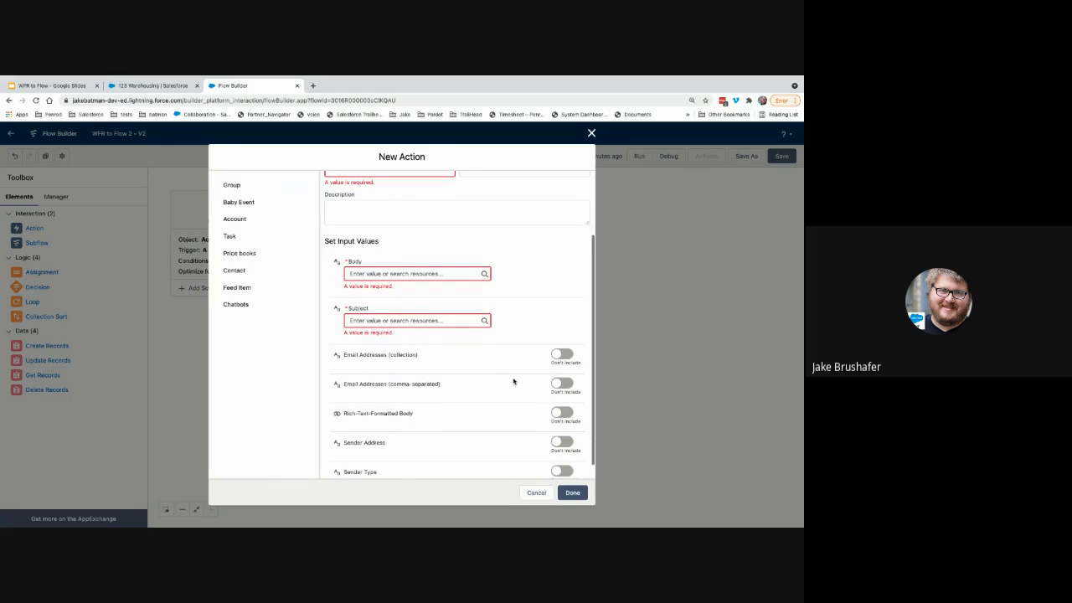
# Include the two email address inputs, rich-text-formatted body, sender address and sender type in the Send Email action, and discard the action.
pyautogui.click(559, 355)
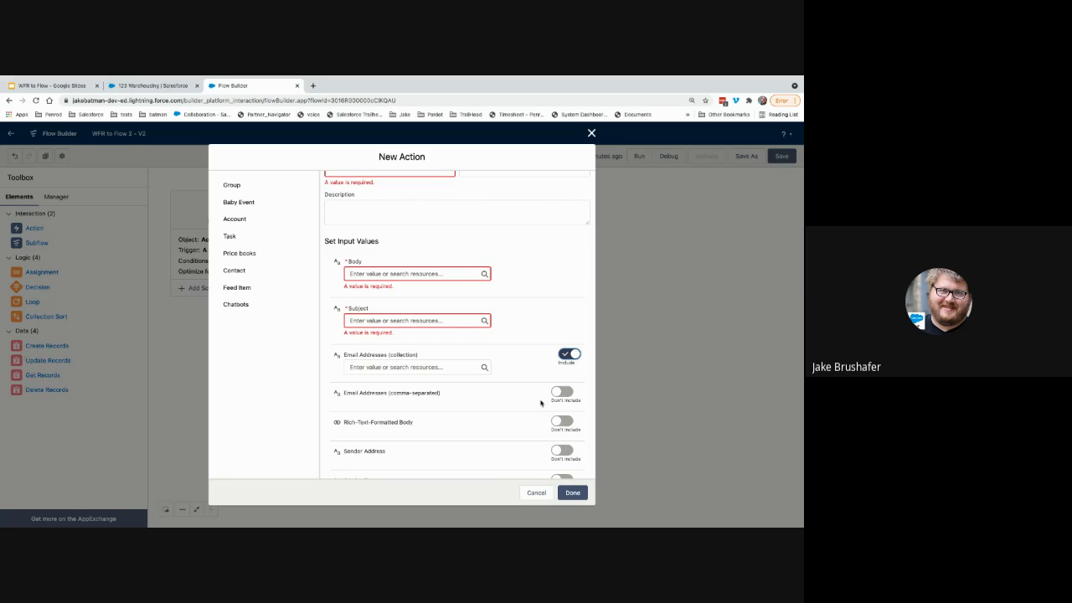
pyautogui.scroll(-1, 507, 420)
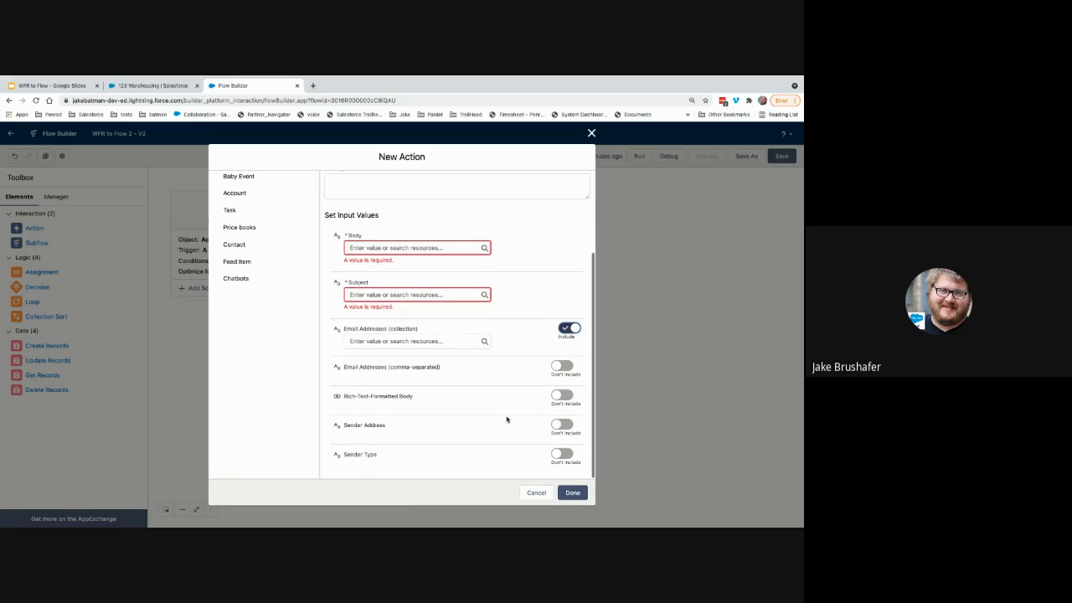
pyautogui.click(556, 367)
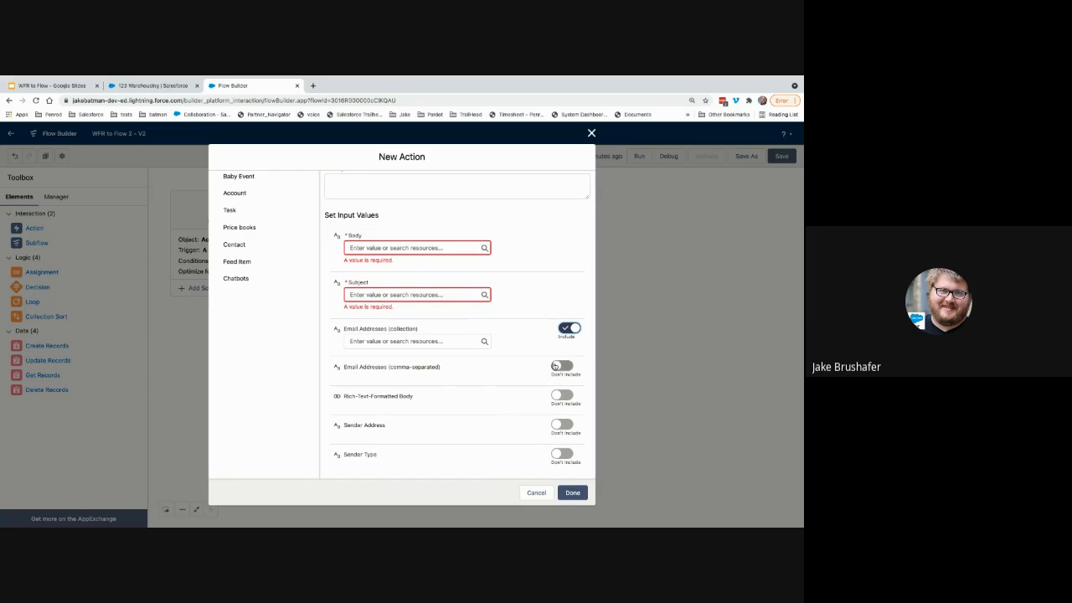
pyautogui.click(562, 404)
pyautogui.click(561, 433)
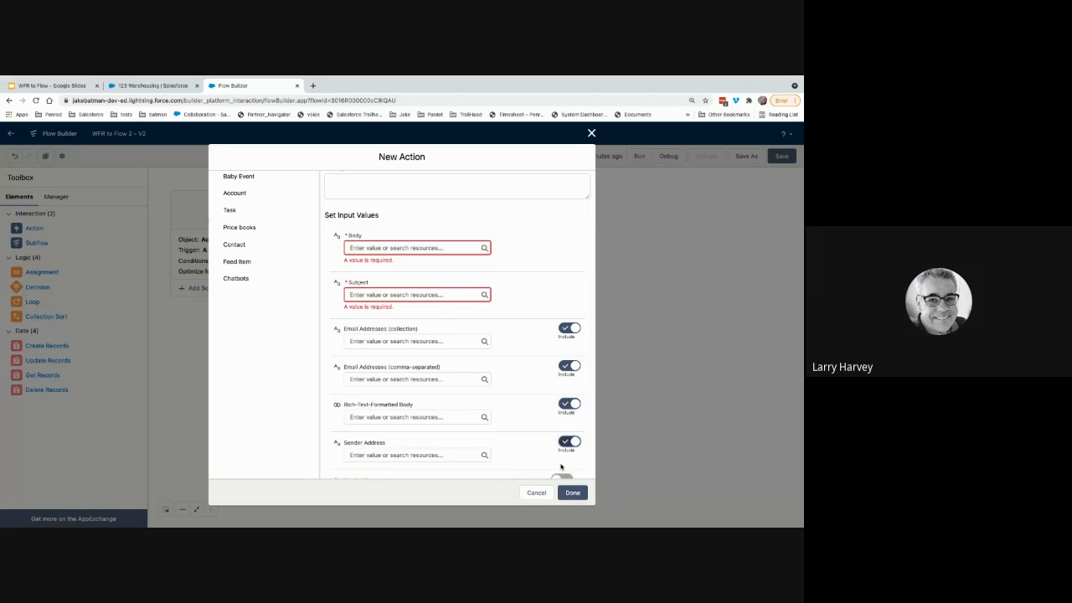
pyautogui.scroll(-1, 561, 466)
pyautogui.click(563, 454)
pyautogui.scroll(5, 496, 390)
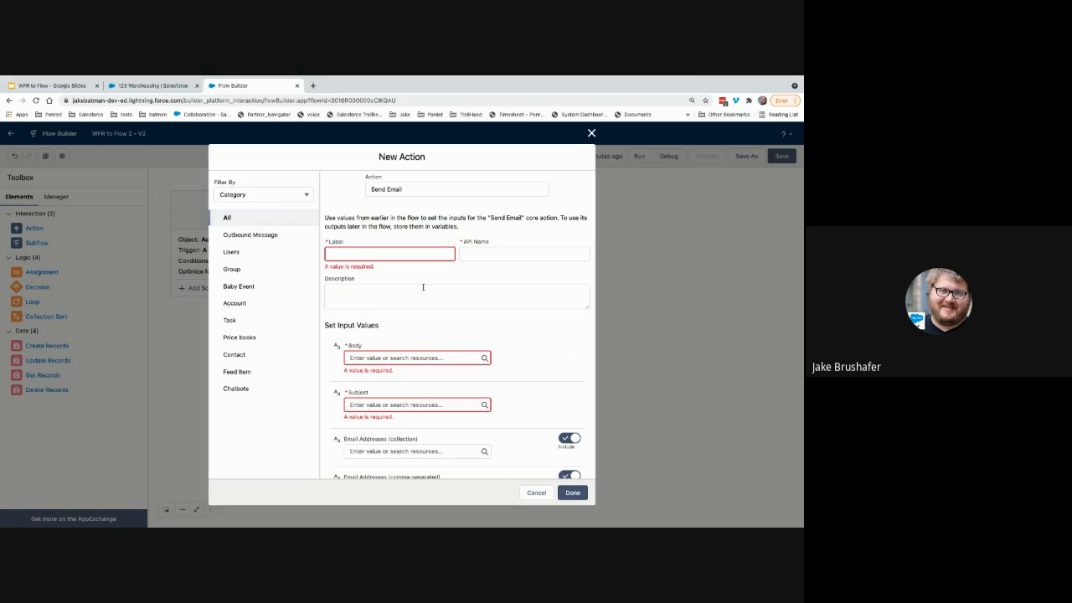
pyautogui.click(536, 492)
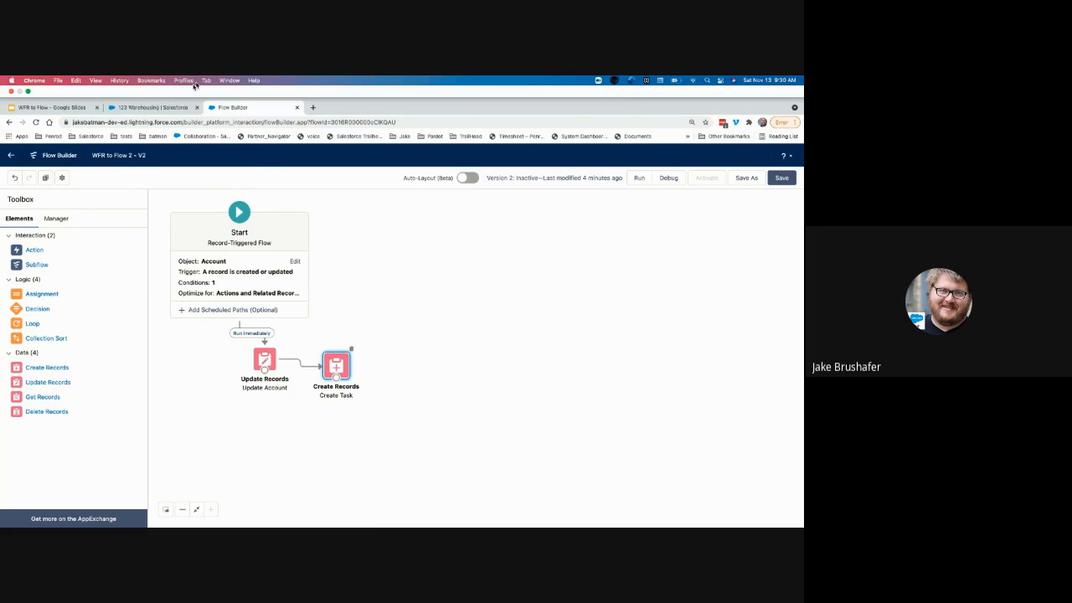
# Open Salesforce Setup from the 123 Warehousing account record and find the Email Alerts page.
pyautogui.click(172, 108)
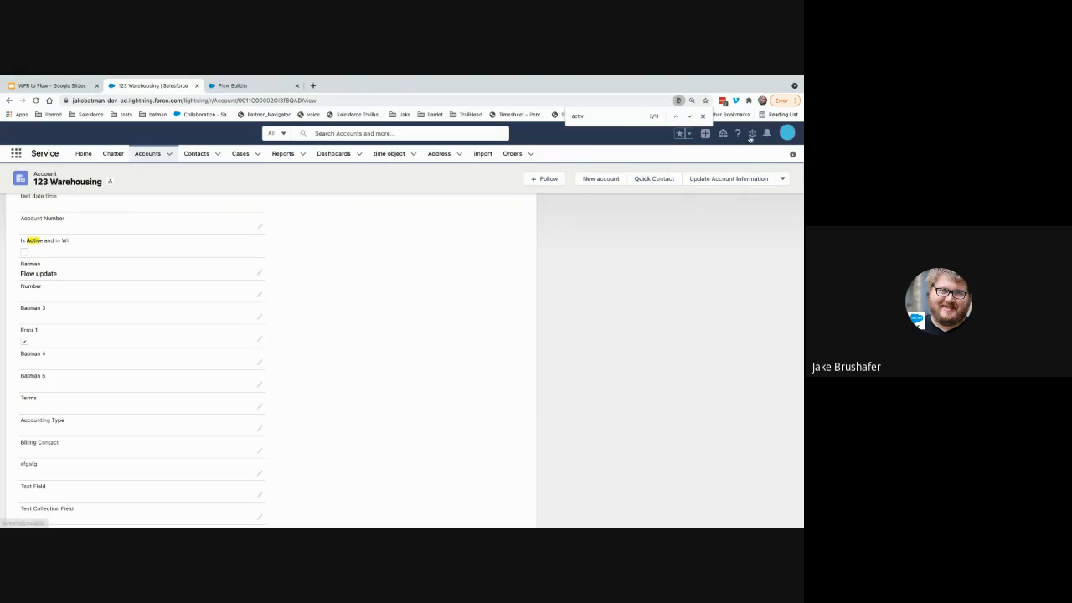
pyautogui.click(752, 134)
pyautogui.click(730, 159)
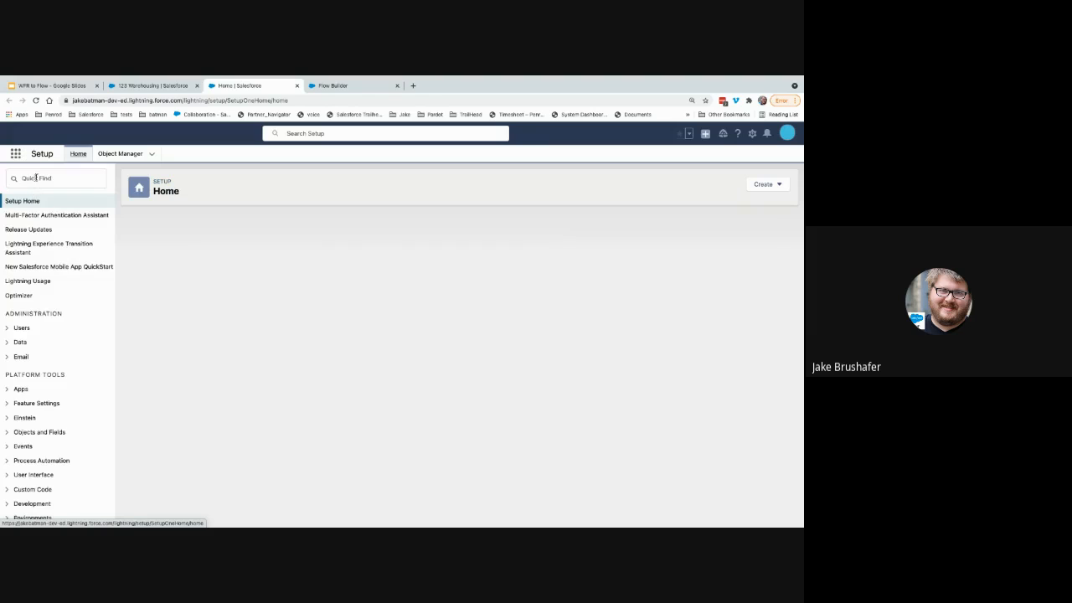
pyautogui.click(21, 177)
pyautogui.write('email')
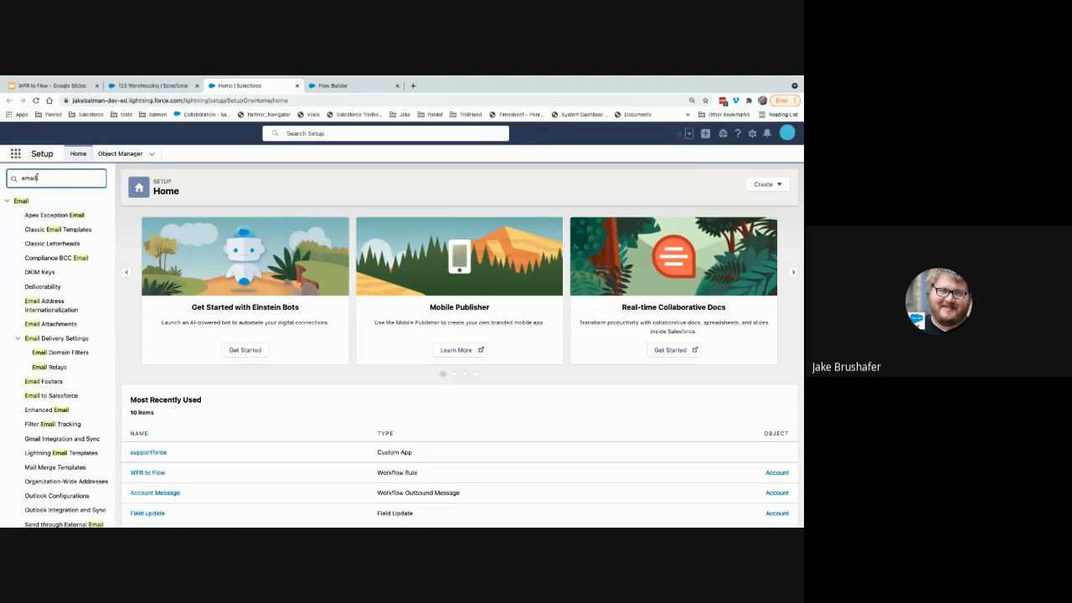
pyautogui.write('ad')
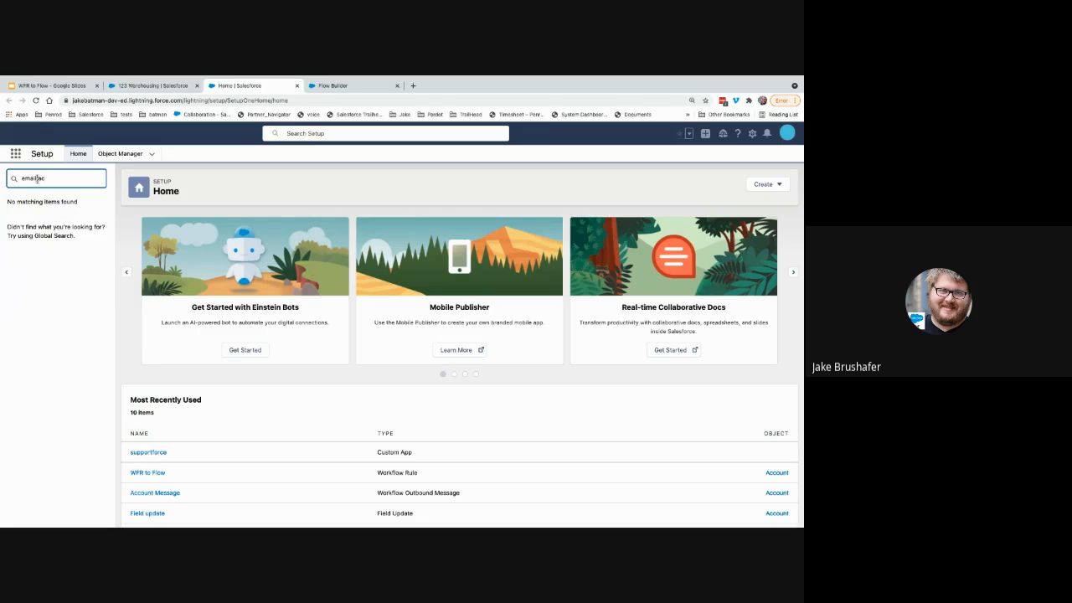
pyautogui.press('BackSpace')
pyautogui.press('BackSpace')
pyautogui.write('a')
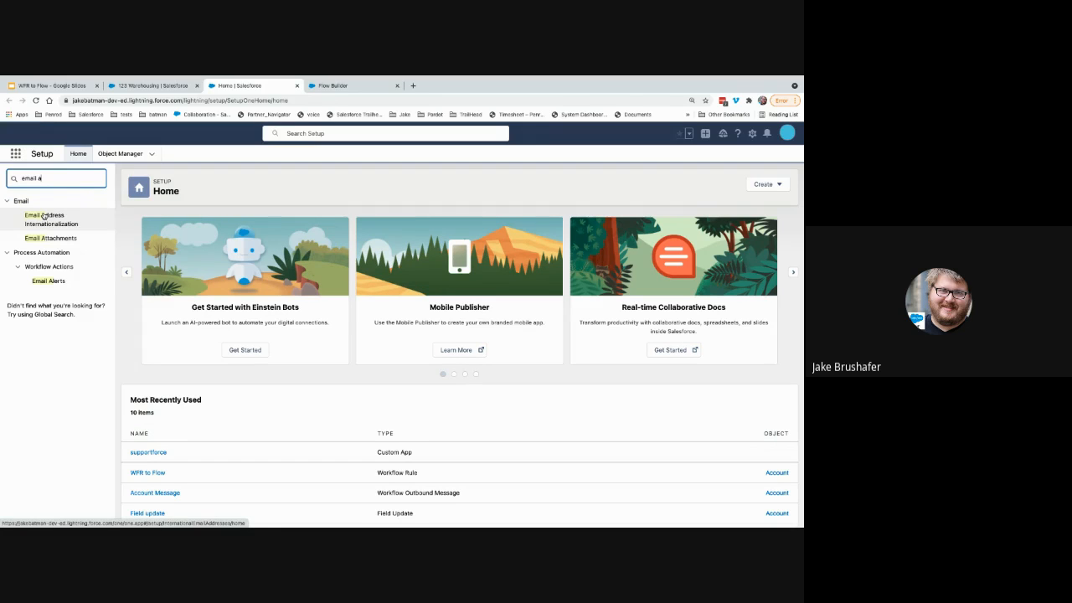
pyautogui.click(55, 283)
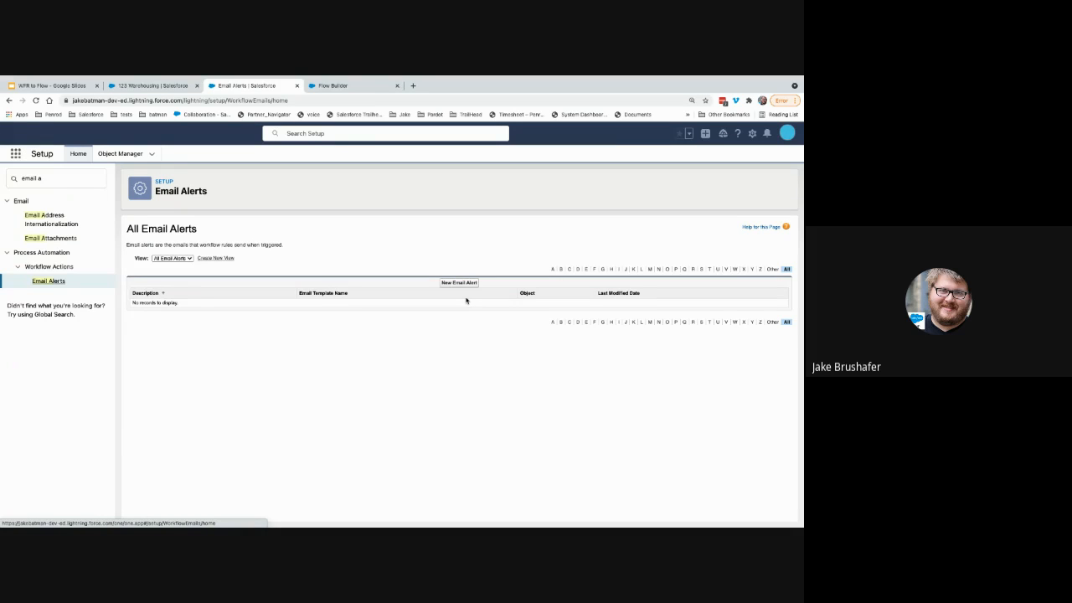
# Start a new email alert for the Account object with the description "WFR to Flow" and a matching unique name.
pyautogui.click(463, 284)
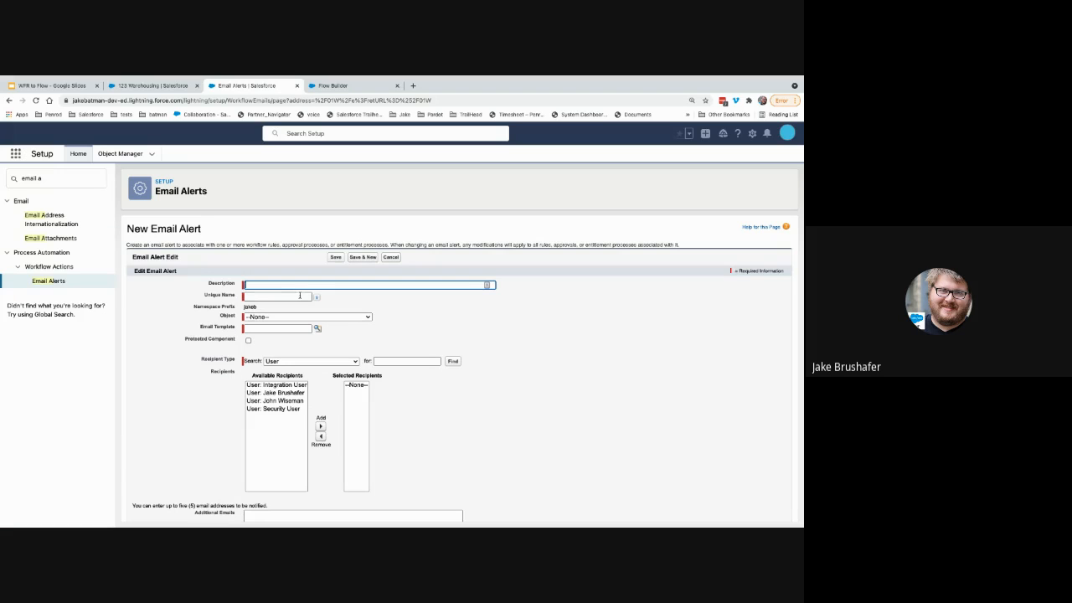
pyautogui.click(281, 316)
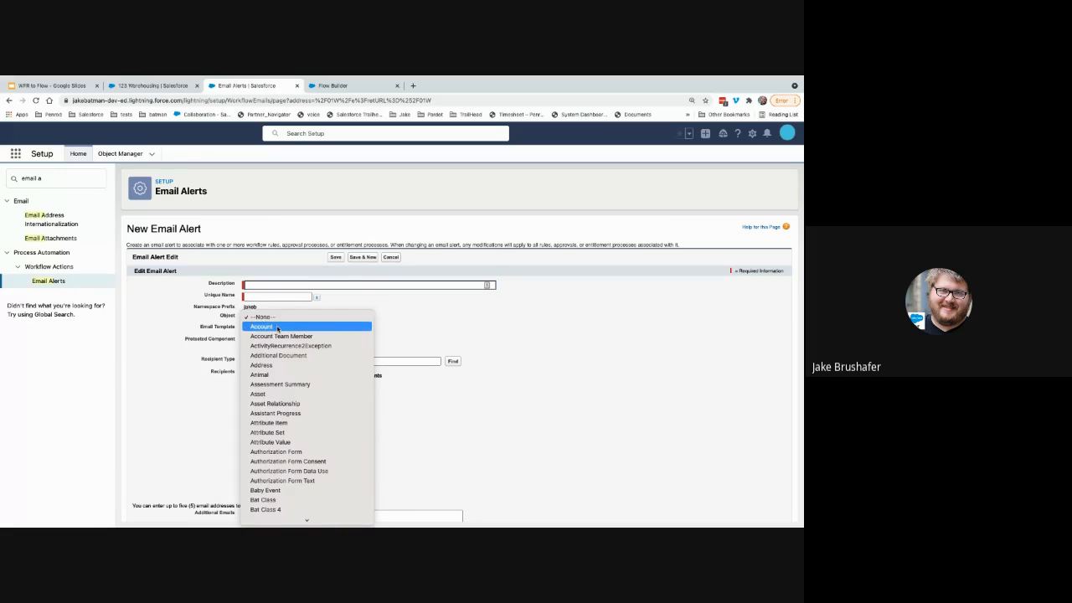
pyautogui.click(275, 327)
pyautogui.click(272, 287)
pyautogui.write('WFR')
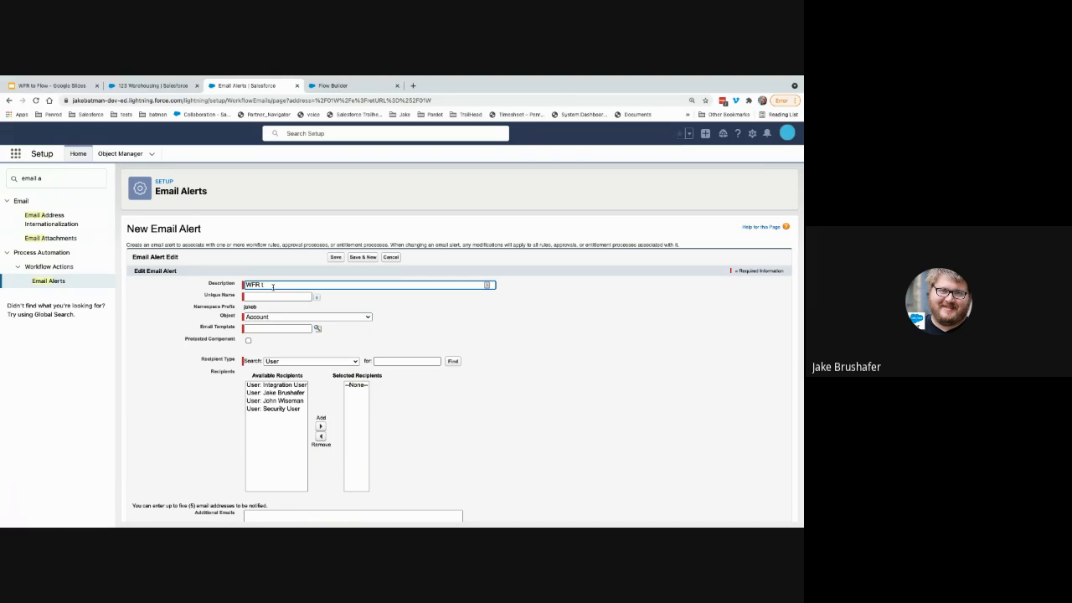
pyautogui.write(' to Flow')
pyautogui.click(285, 307)
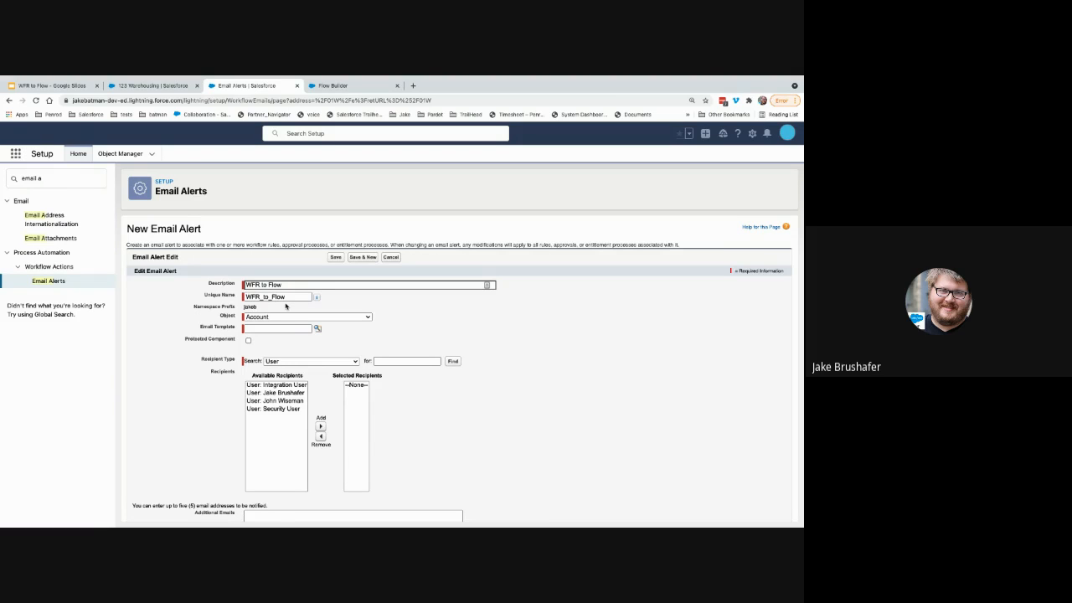
pyautogui.click(272, 328)
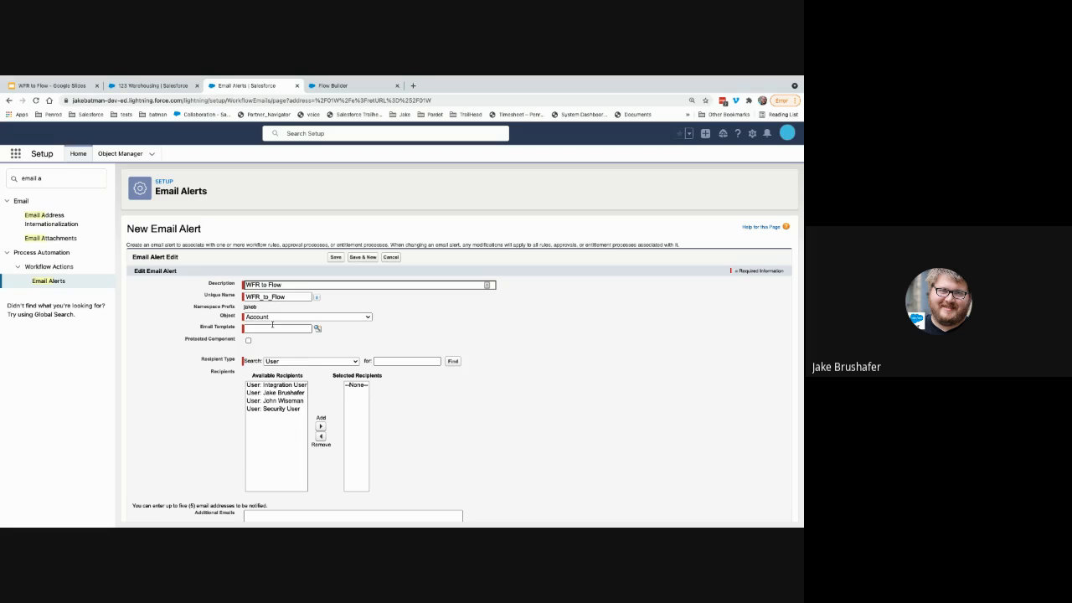
# Set the alert's email template to Sales: New Customer Email, and save the alert with your own user as recipient.
pyautogui.click(318, 329)
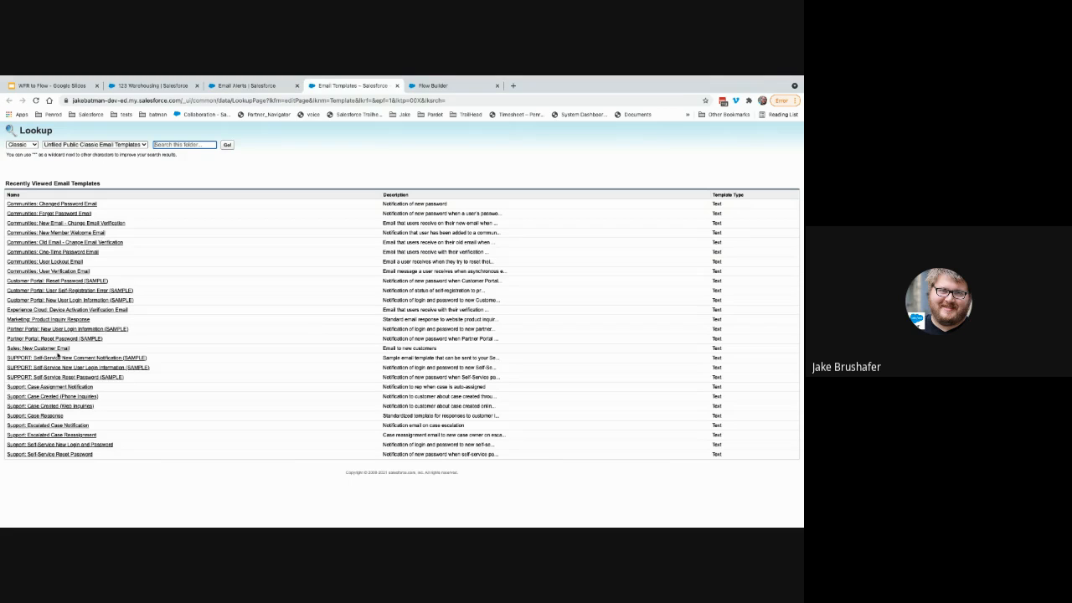
pyautogui.click(55, 348)
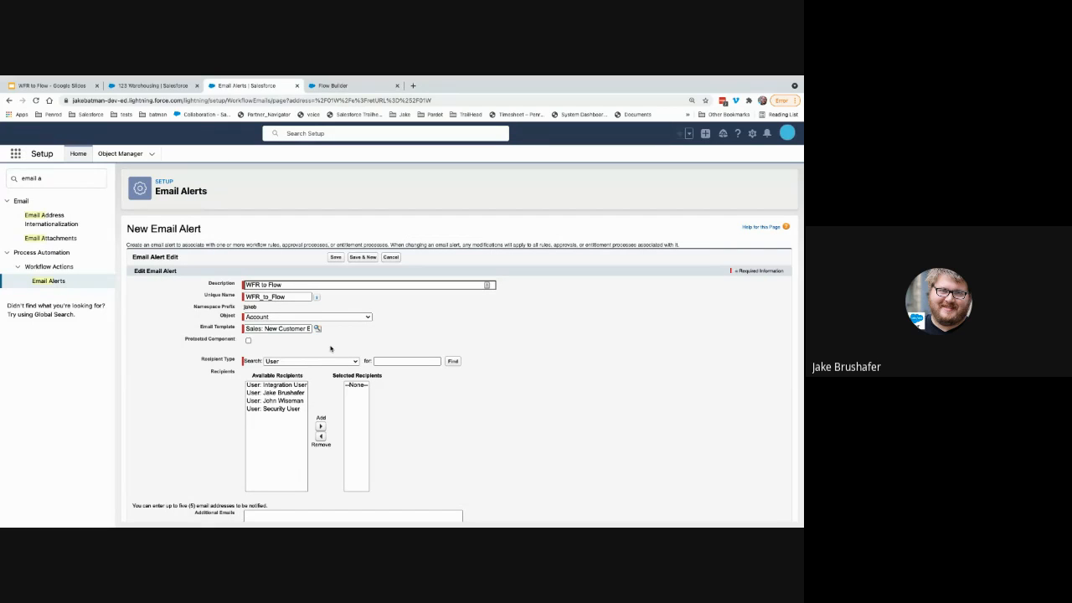
pyautogui.click(290, 364)
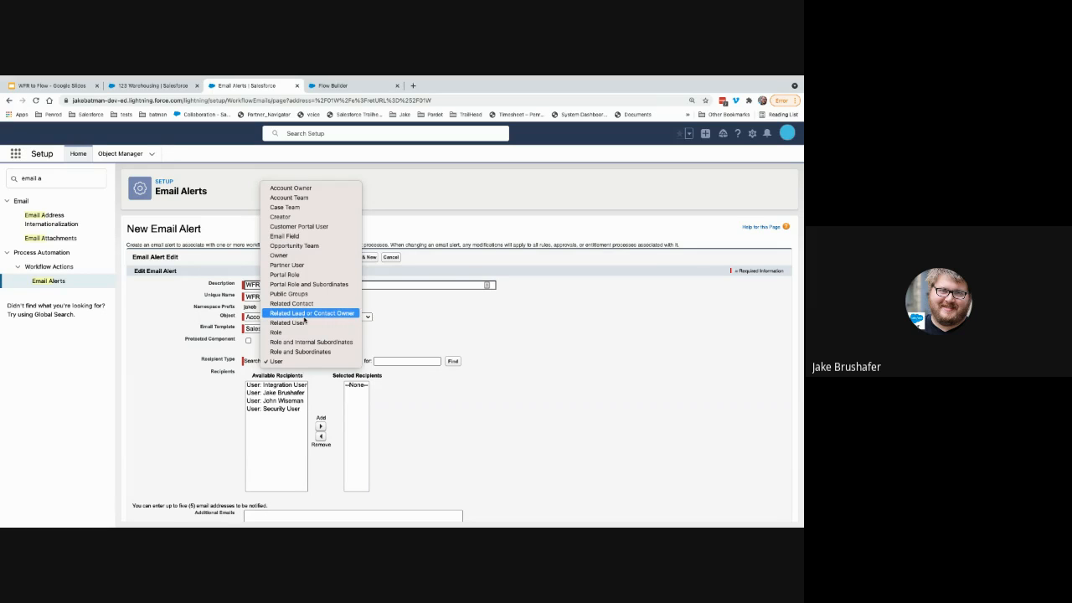
pyautogui.click(287, 403)
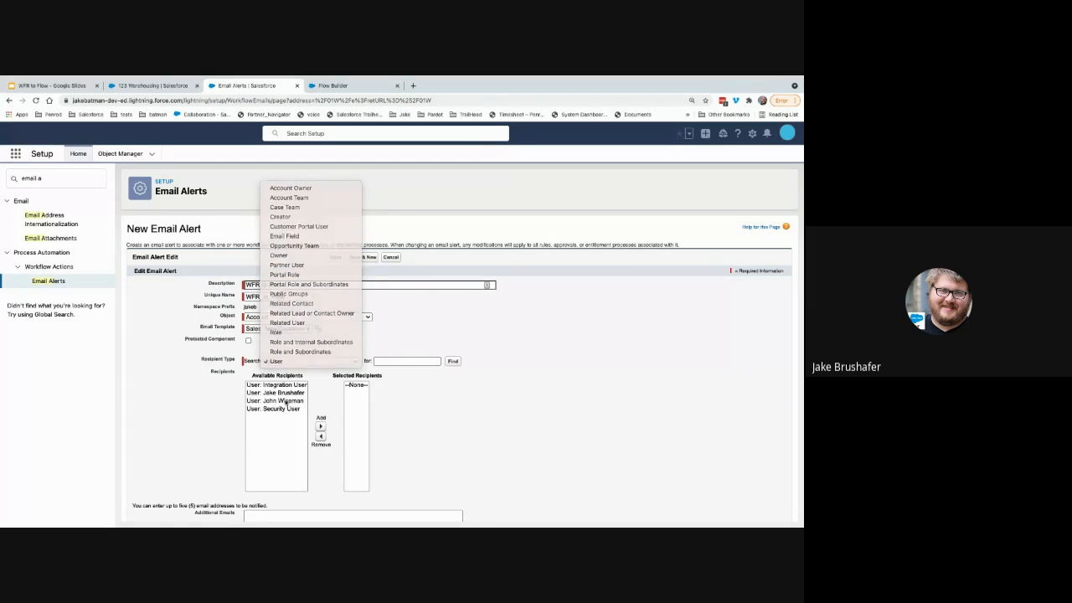
pyautogui.click(285, 393)
pyautogui.click(320, 427)
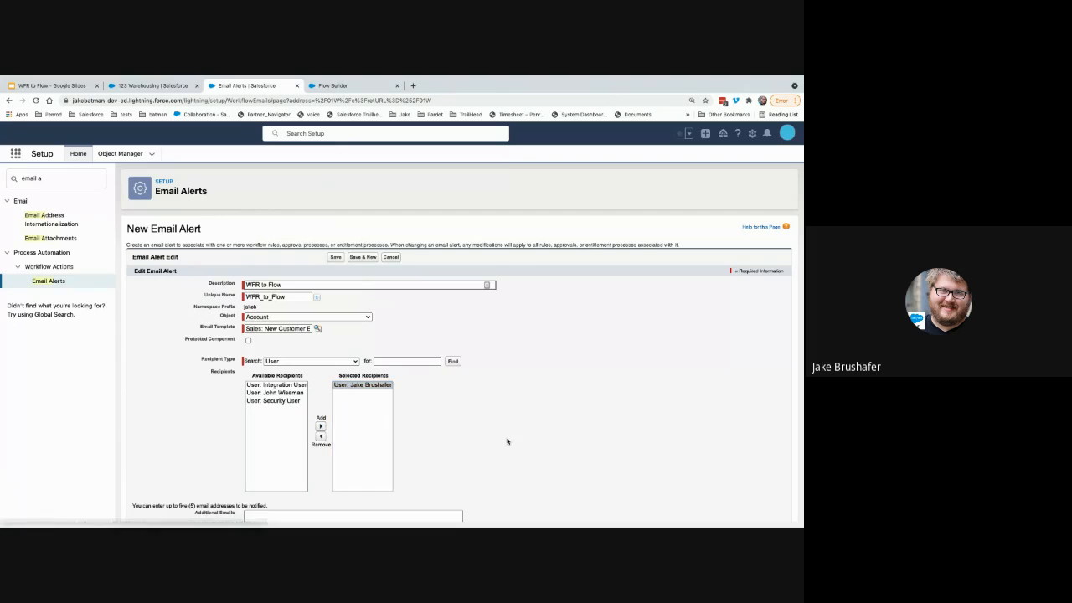
pyautogui.scroll(-5, 507, 442)
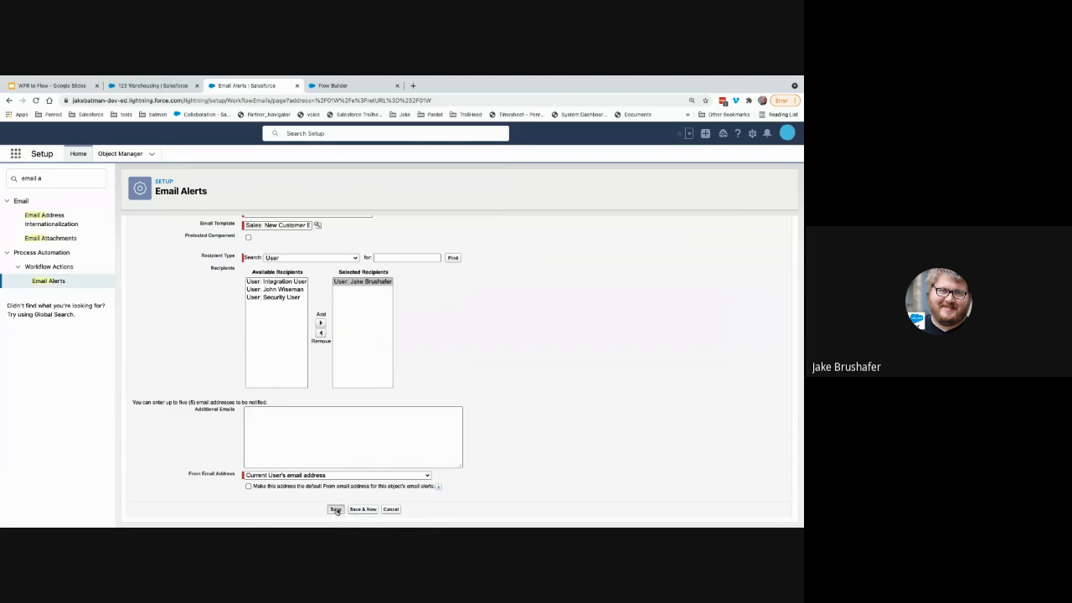
pyautogui.click(336, 510)
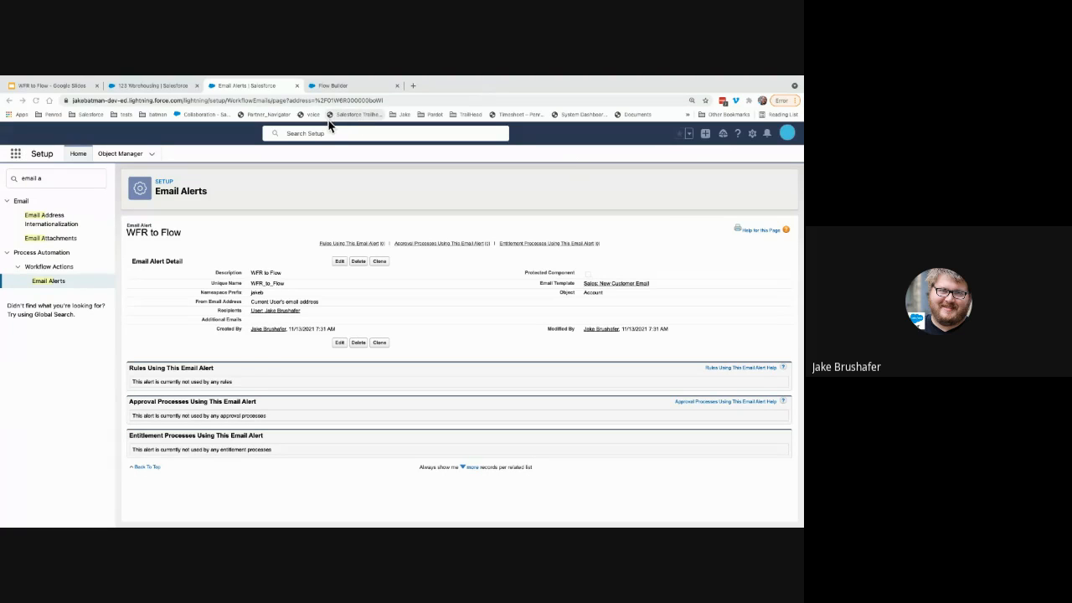
# Switch to the WFR to Flow 2 flow in Flow Builder, save it and reload the page.
pyautogui.click(336, 89)
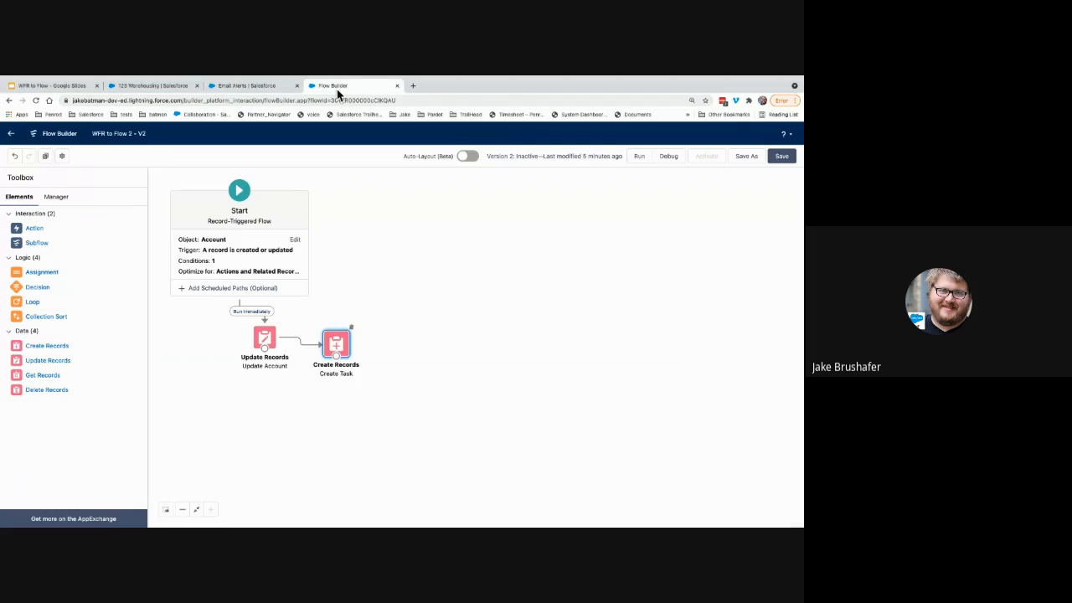
pyautogui.click(399, 246)
pyautogui.click(781, 156)
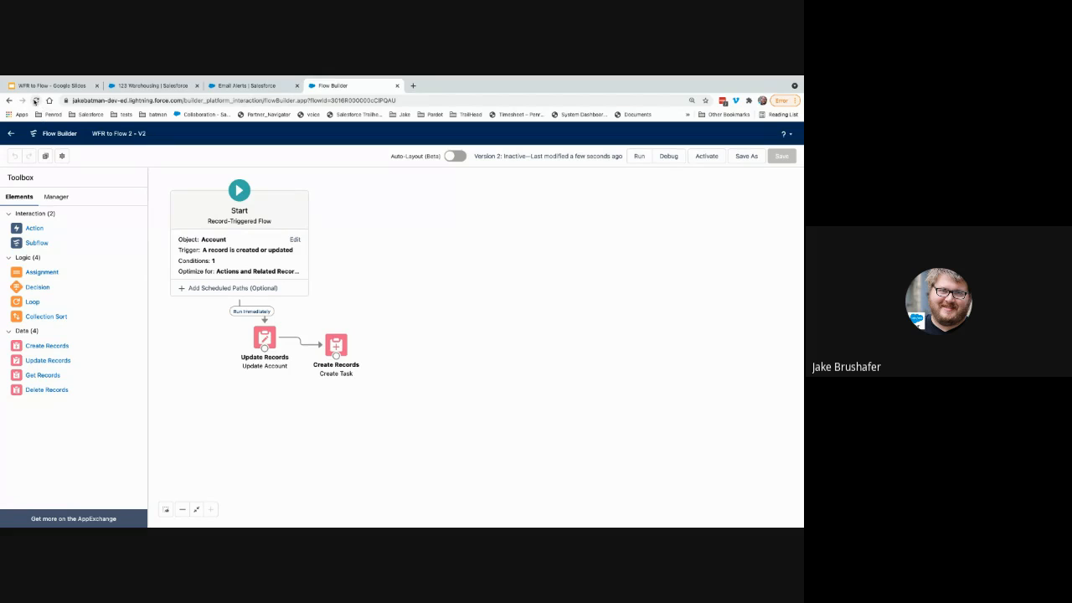
pyautogui.click(35, 101)
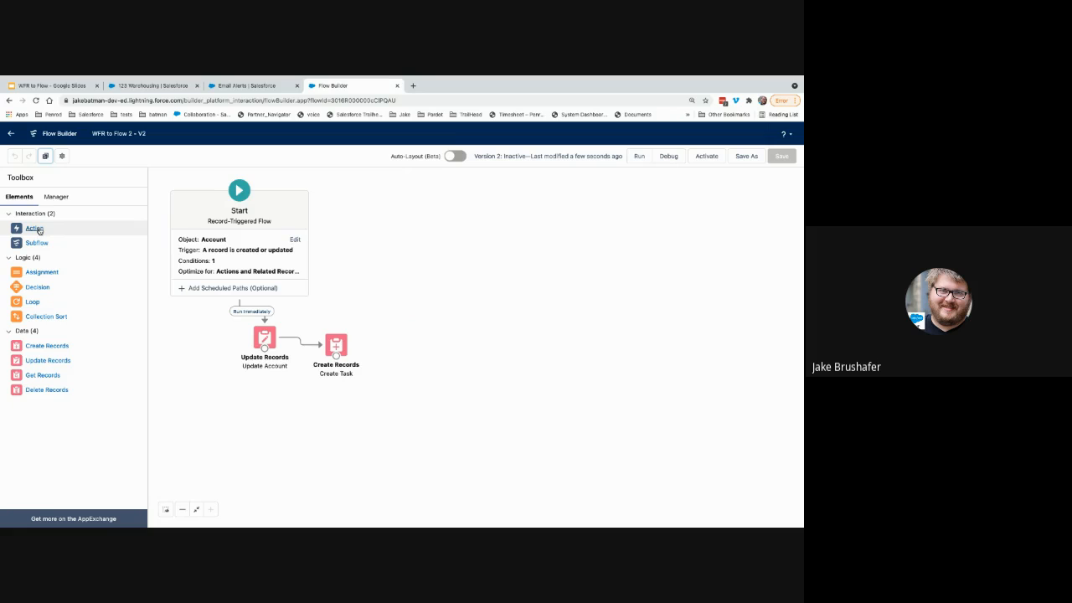
# Add a new flow action that uses the WFR to Flow email alert, and label it "send email".
pyautogui.moveTo(37, 229); pyautogui.dragTo(404, 243)
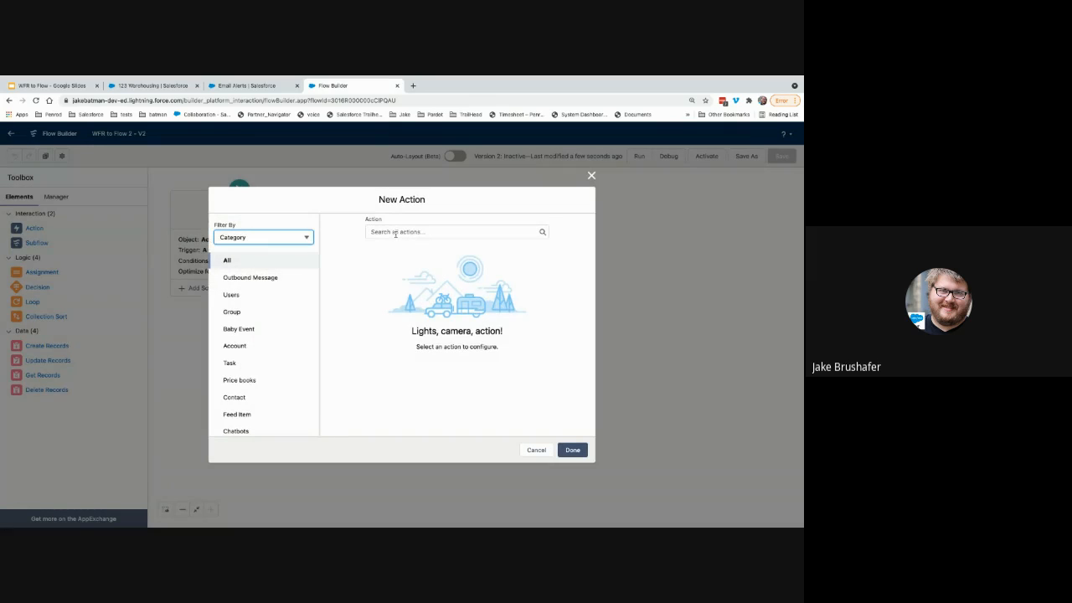
pyautogui.click(396, 233)
pyautogui.write('wfr')
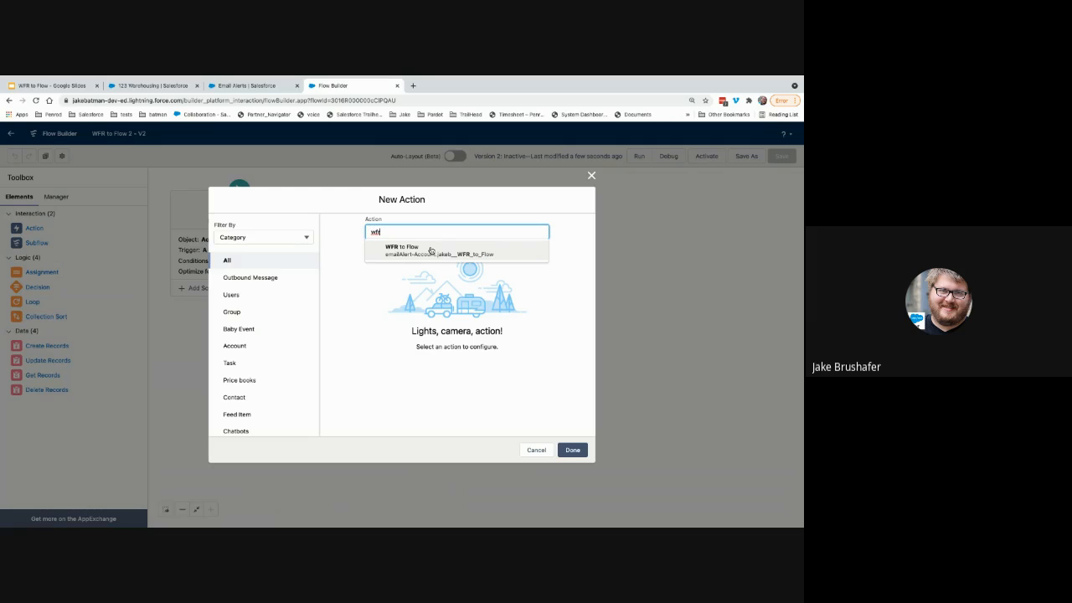
pyautogui.click(431, 251)
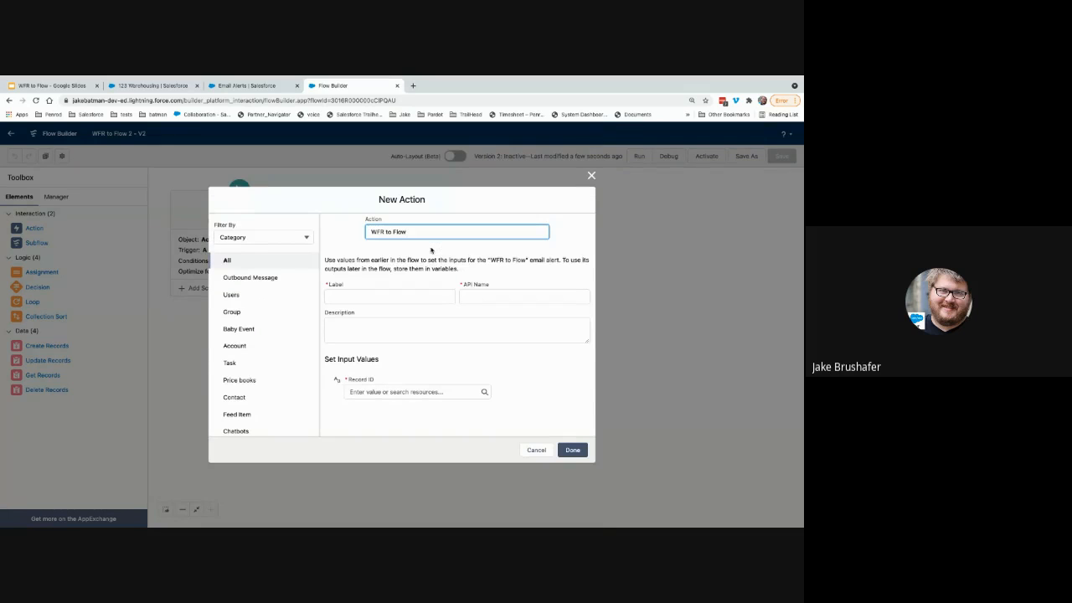
pyautogui.click(371, 300)
pyautogui.write('se')
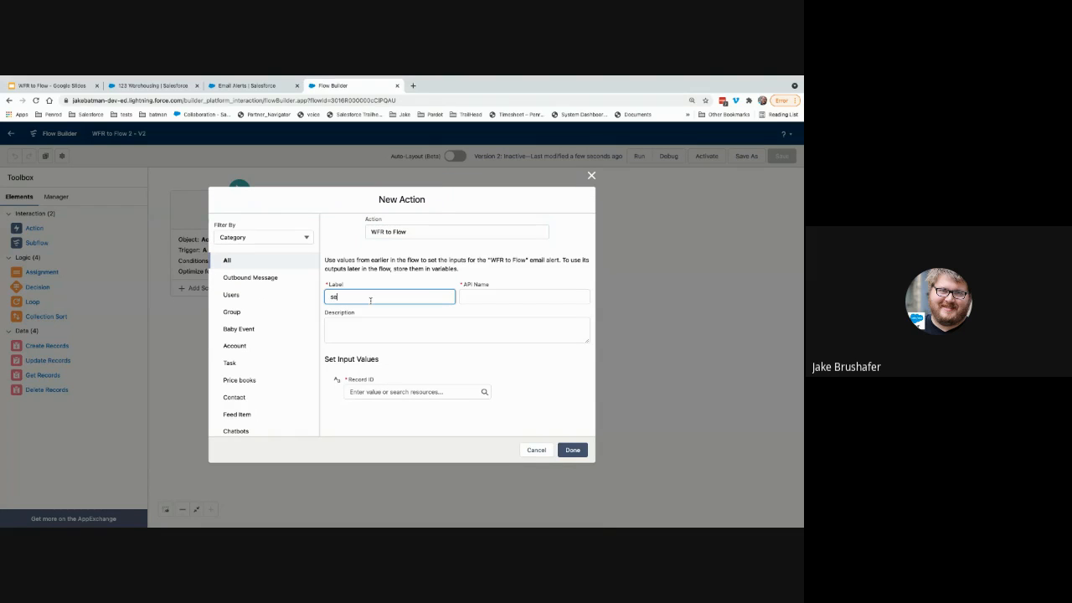
pyautogui.write('nd email')
pyautogui.click(414, 331)
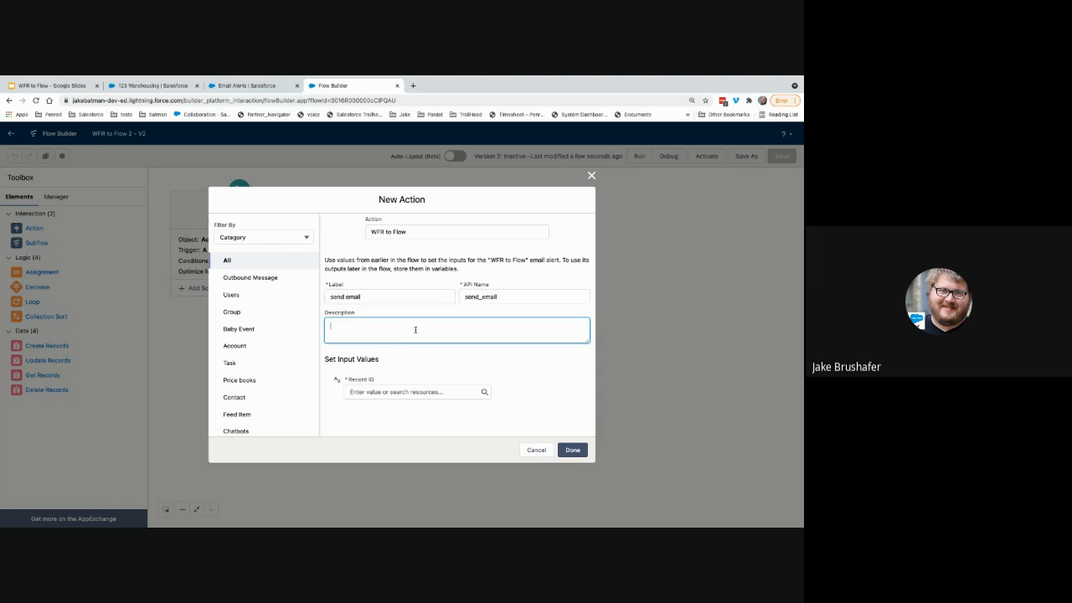
# Set the email alert action's Record ID to {!$Record.Id} and finish the action.
pyautogui.click(377, 393)
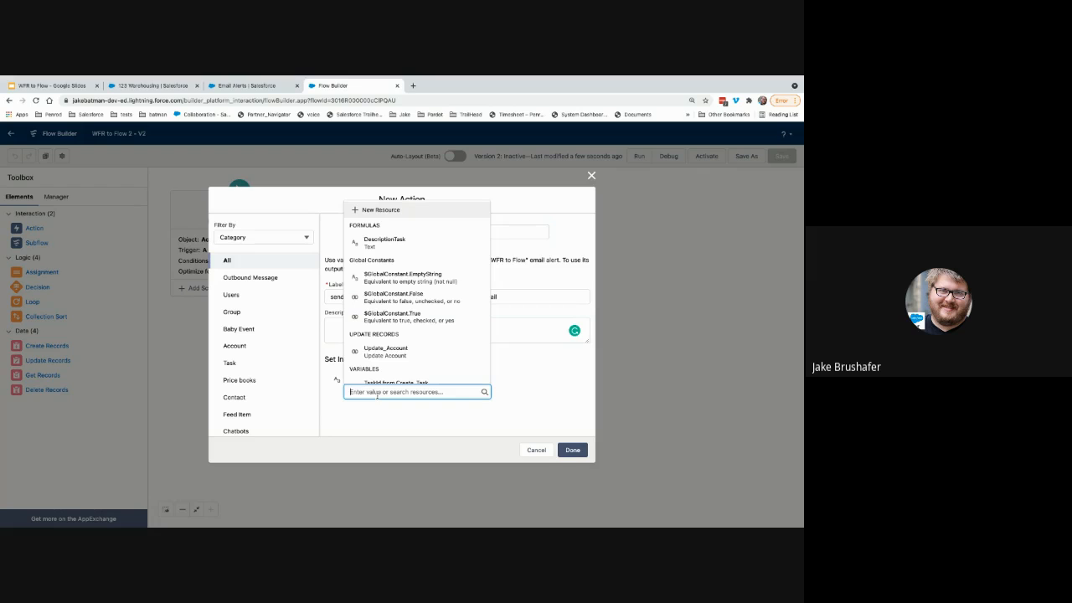
pyautogui.scroll(-5, 388, 306)
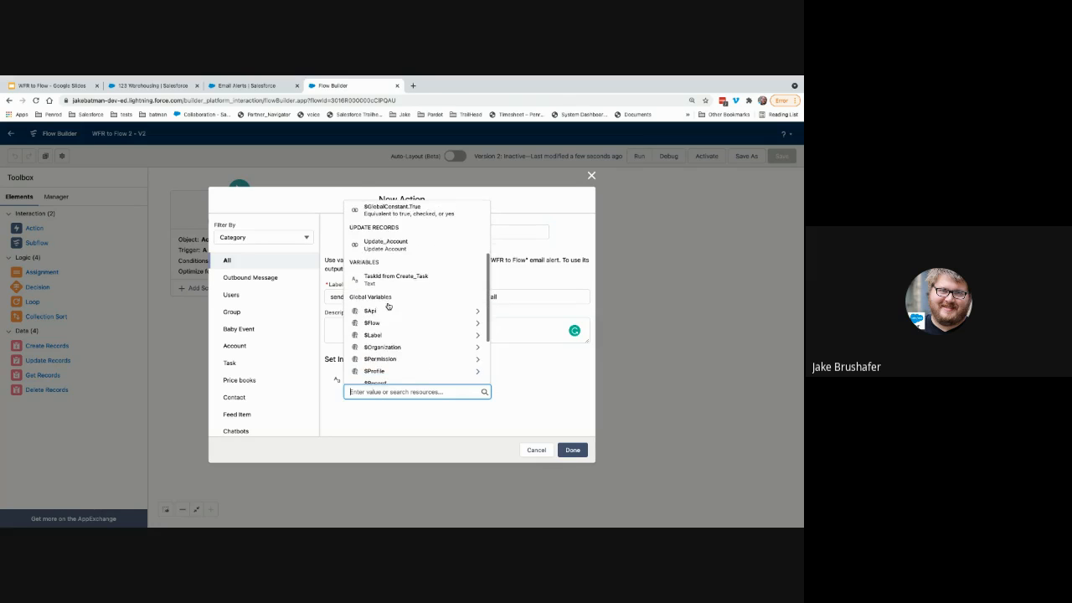
pyautogui.scroll(-1, 388, 306)
pyautogui.click(387, 320)
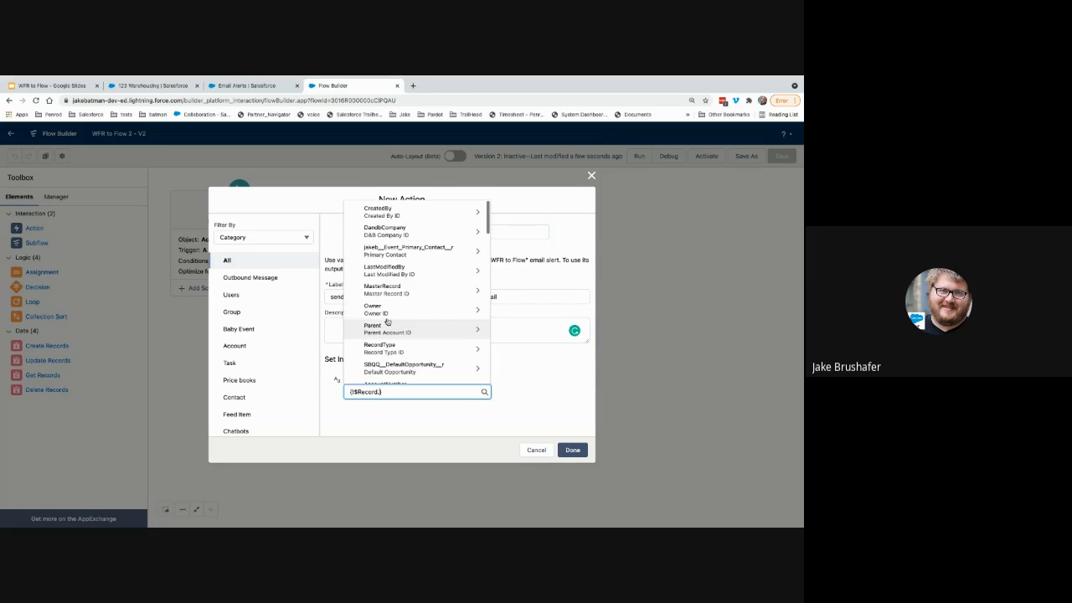
pyautogui.scroll(-5, 387, 323)
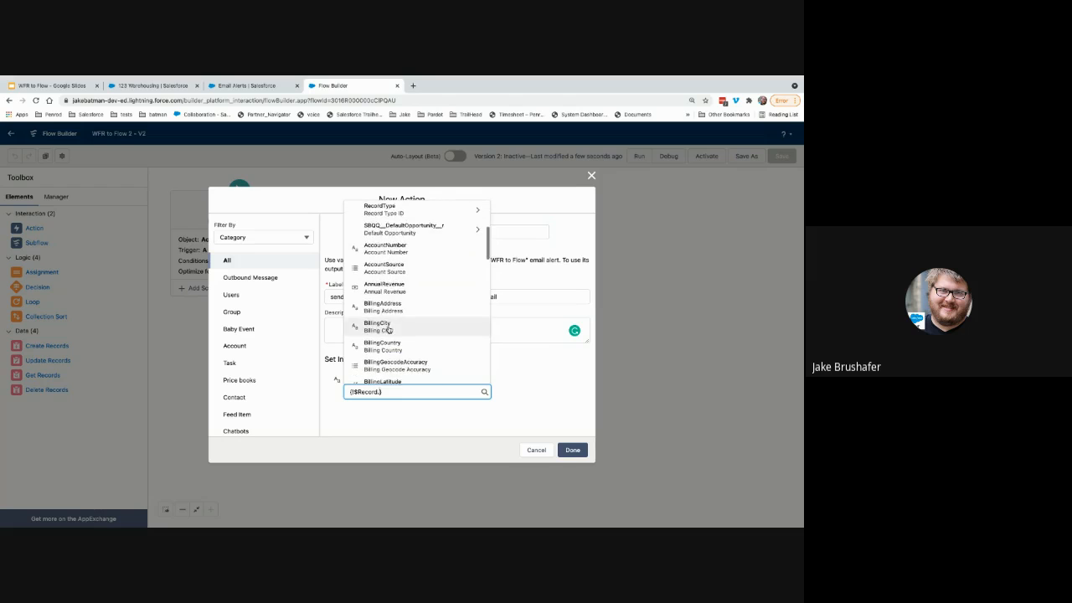
pyautogui.scroll(-5, 388, 330)
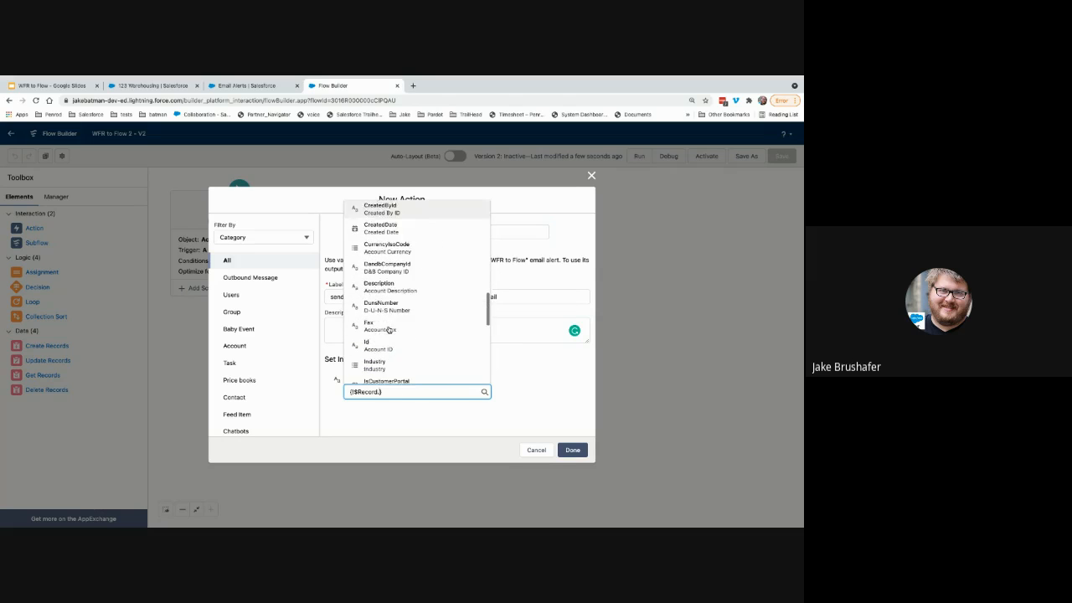
pyautogui.click(379, 301)
pyautogui.click(421, 417)
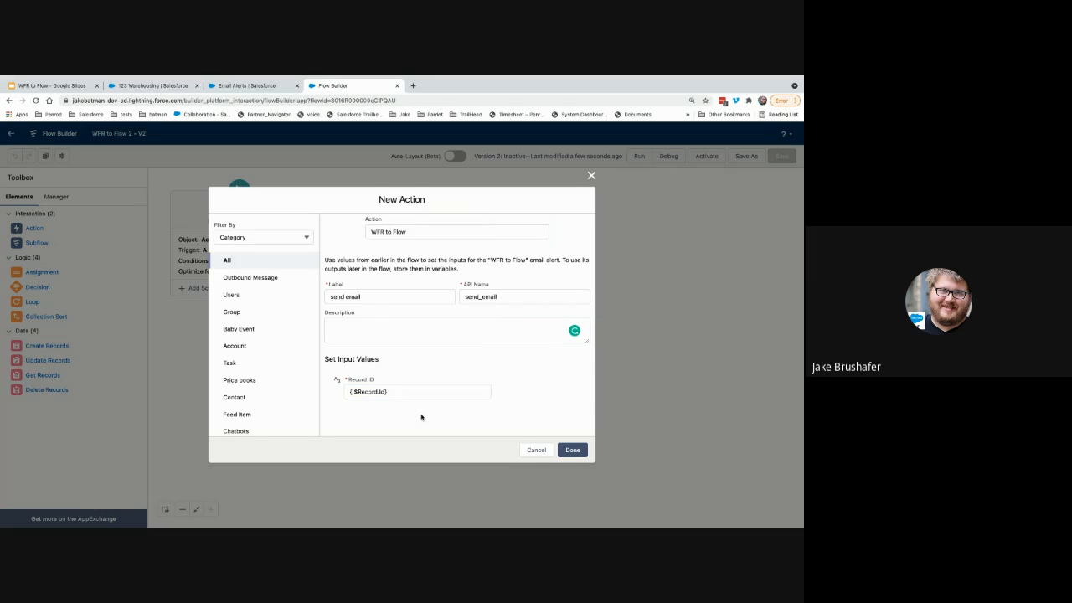
pyautogui.click(573, 450)
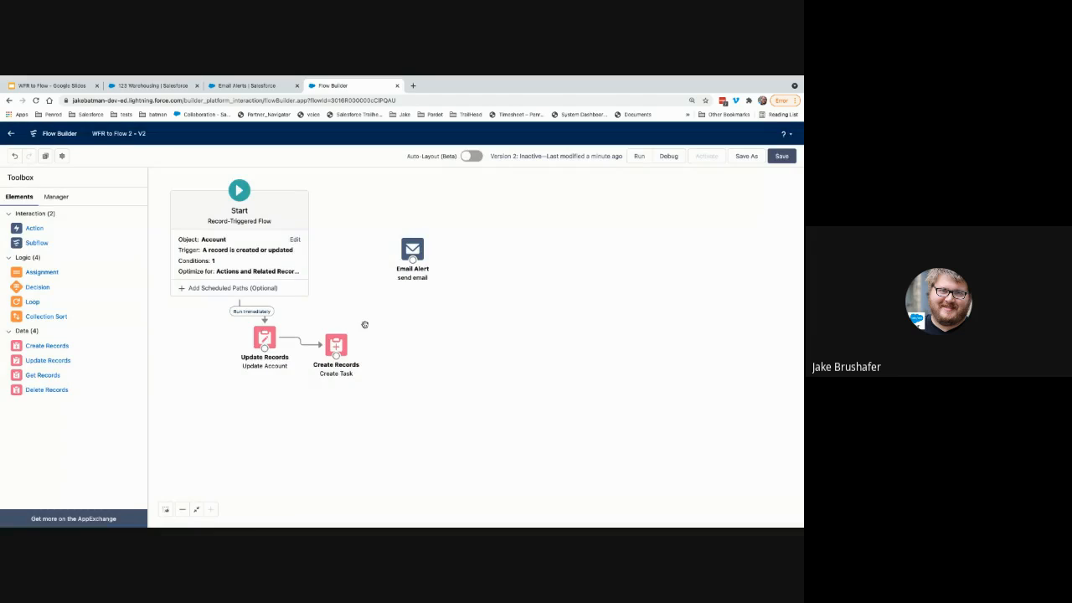
# Connect the Create Task element to the send email alert placed beside it, and save the flow.
pyautogui.moveTo(398, 260); pyautogui.dragTo(425, 362)
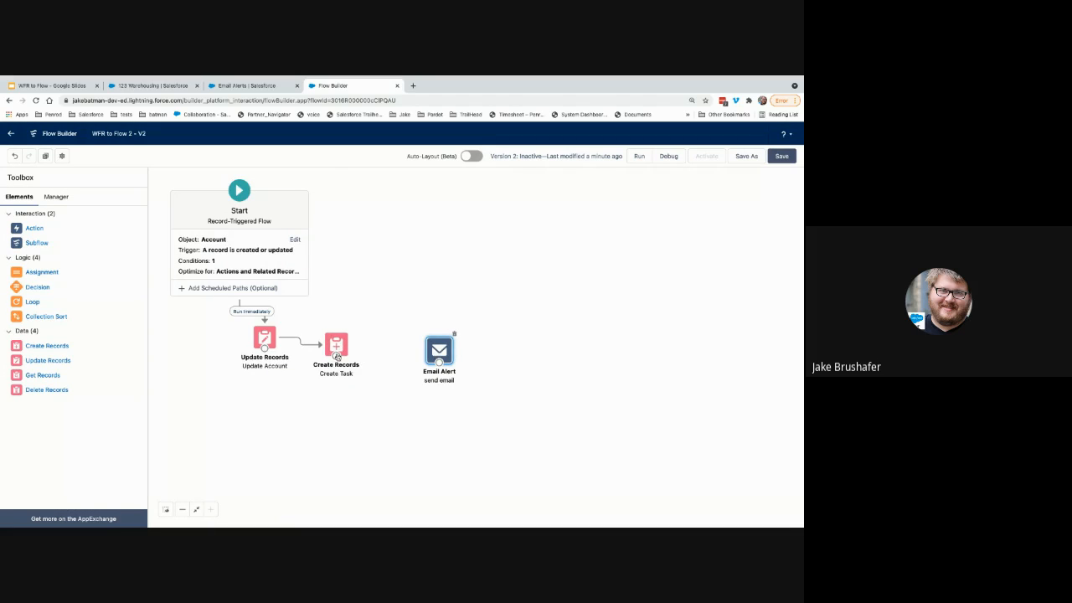
pyautogui.moveTo(336, 356); pyautogui.dragTo(423, 352)
pyautogui.moveTo(437, 351); pyautogui.dragTo(410, 350)
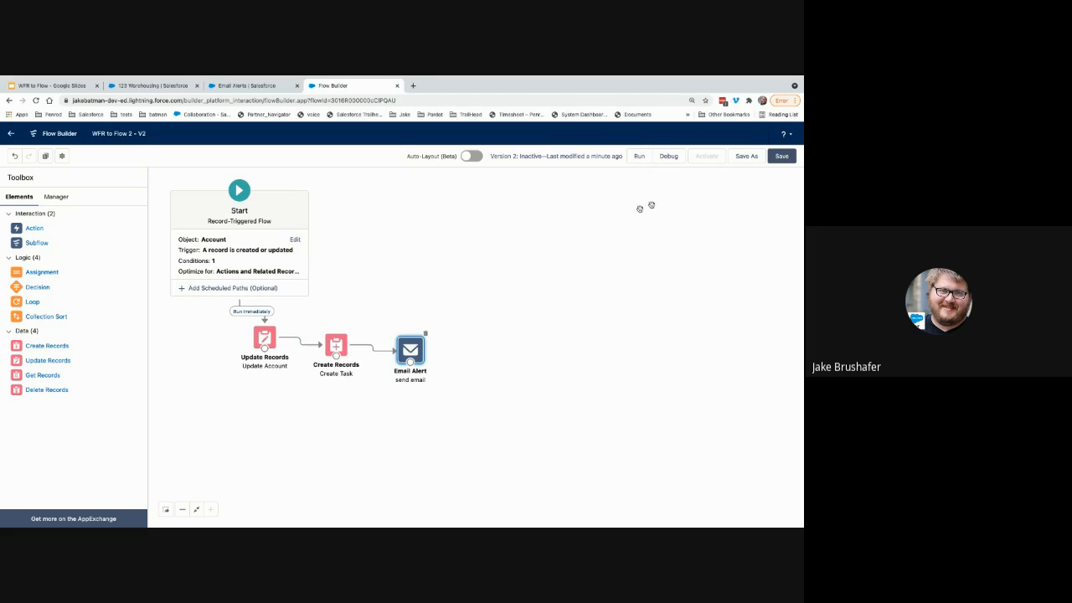
pyautogui.click(783, 157)
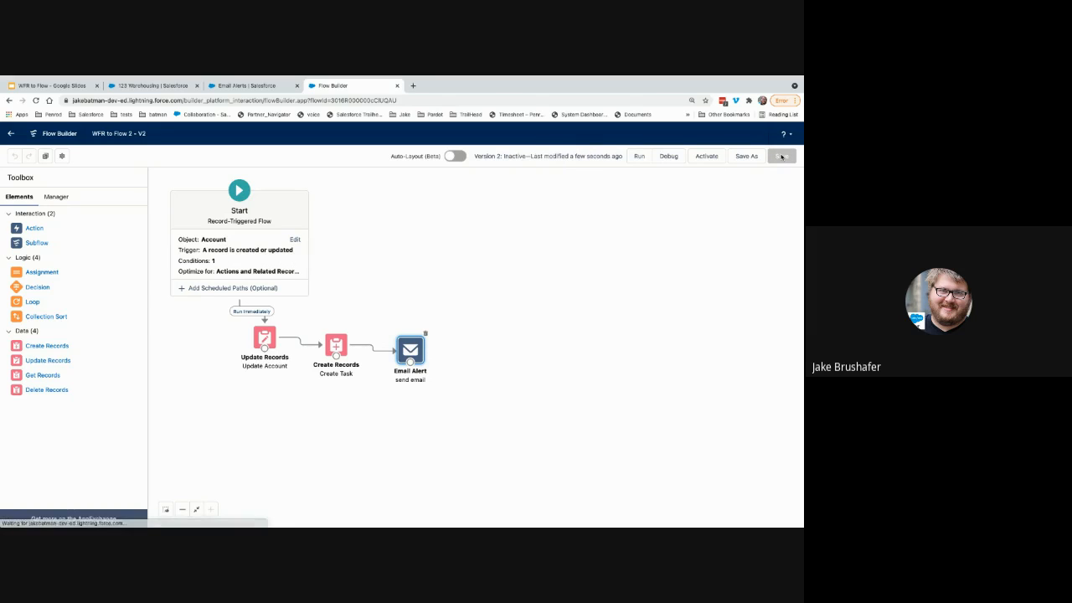
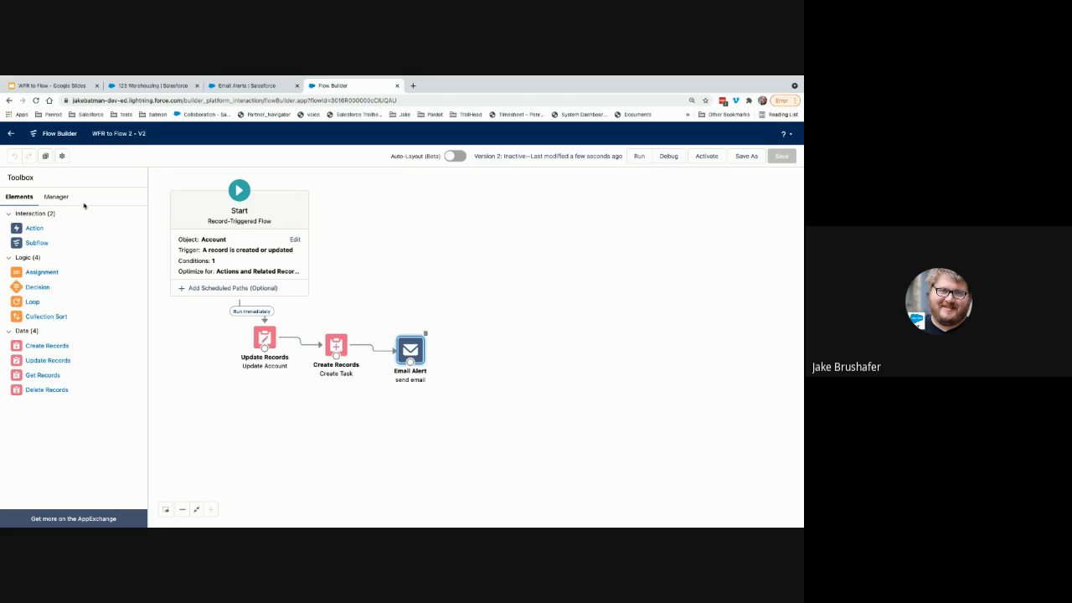
# Look up the available Outbound Message actions in a new flow action, and discard the action.
pyautogui.moveTo(29, 230); pyautogui.dragTo(344, 290)
pyautogui.click(273, 281)
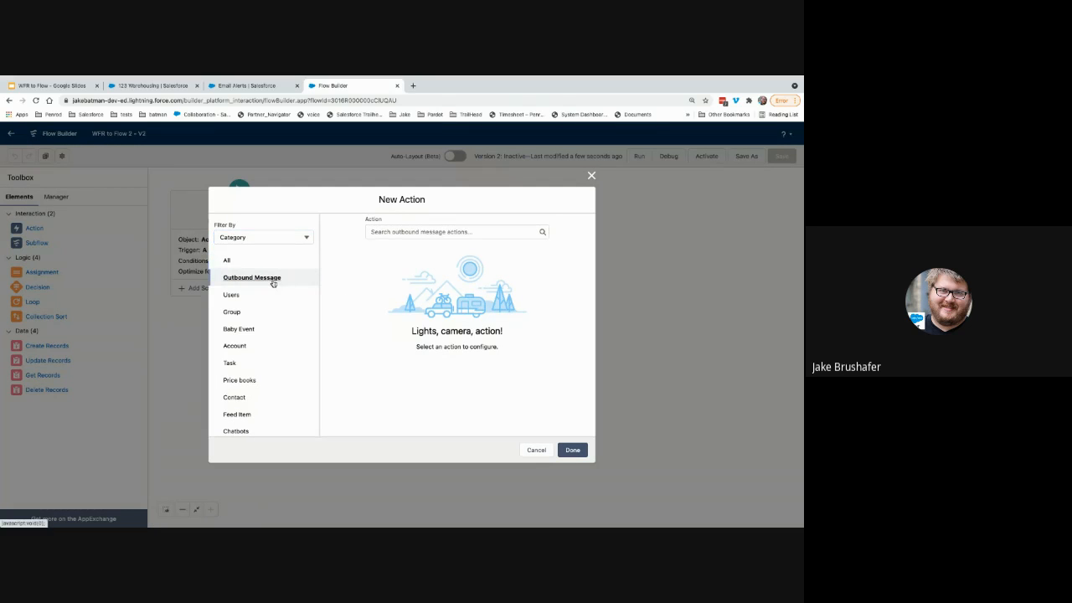
pyautogui.click(376, 232)
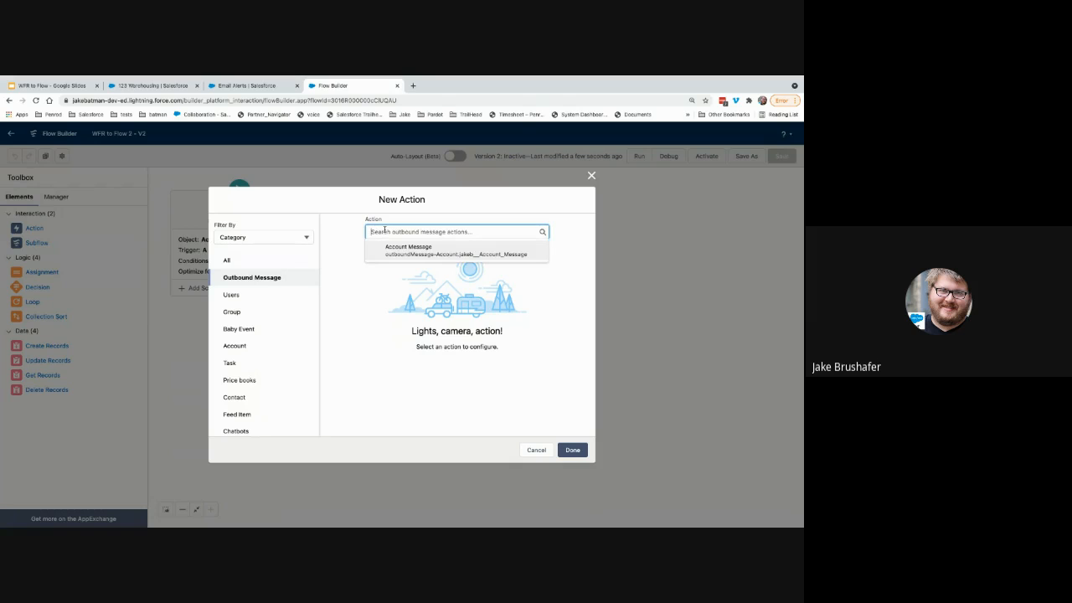
pyautogui.click(472, 402)
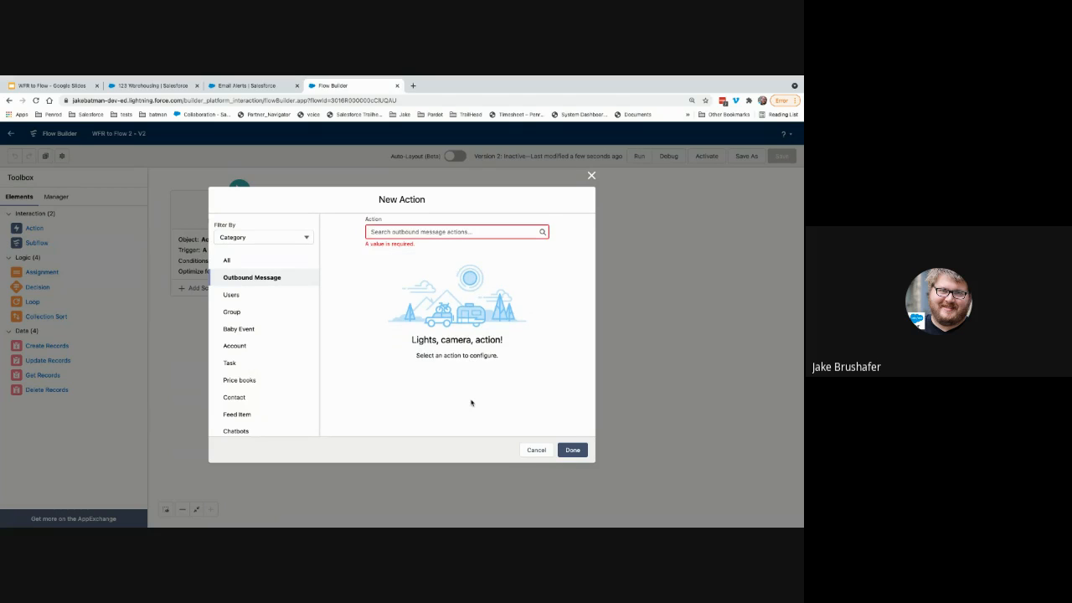
pyautogui.click(533, 450)
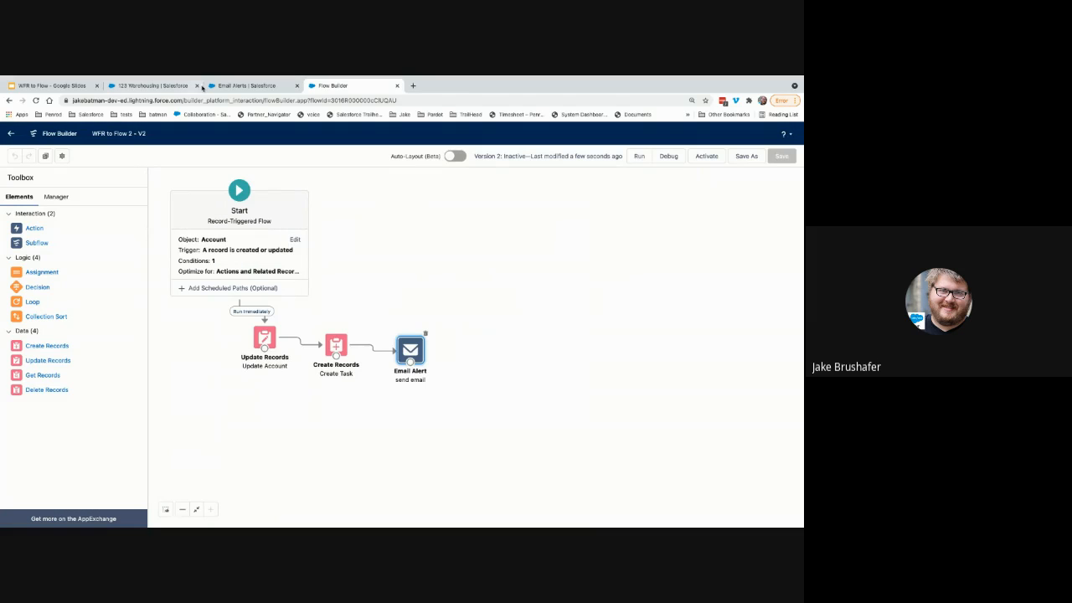
# Switch to Salesforce Setup, search for "outbound" and open the Outbound Messages page under Workflow Actions.
pyautogui.click(230, 86)
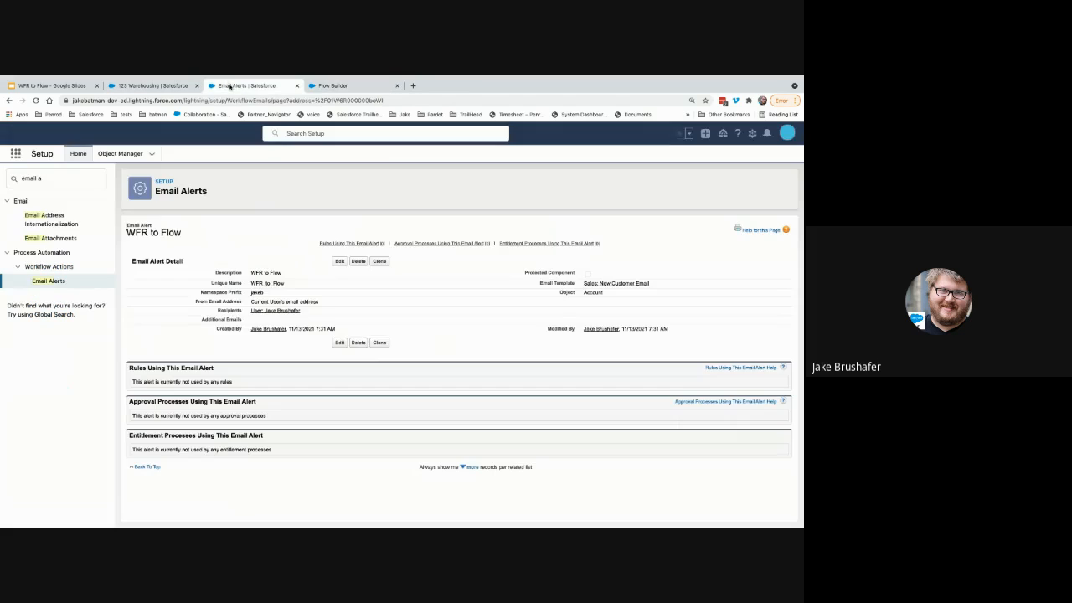
pyautogui.click(84, 181)
pyautogui.moveTo(80, 181); pyautogui.dragTo(11, 178)
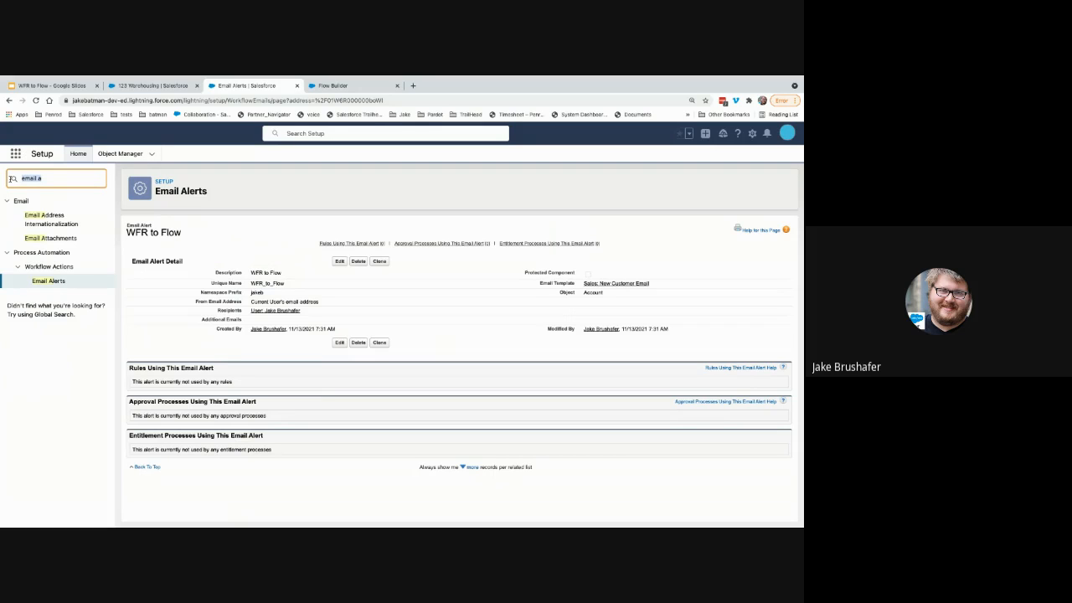
pyautogui.press('BackSpace')
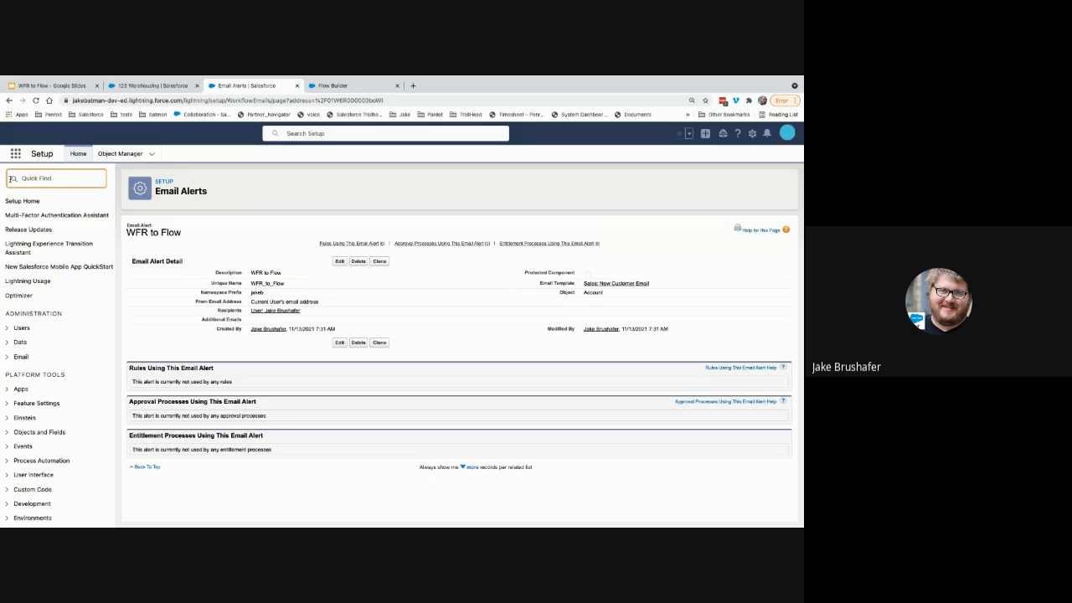
pyautogui.write('outbound')
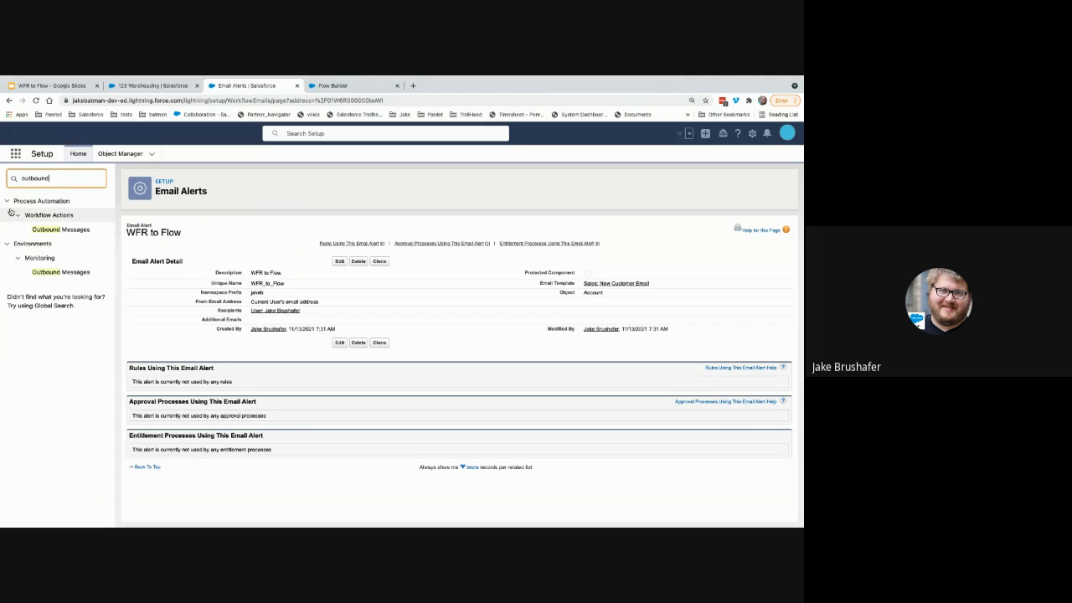
pyautogui.click(43, 229)
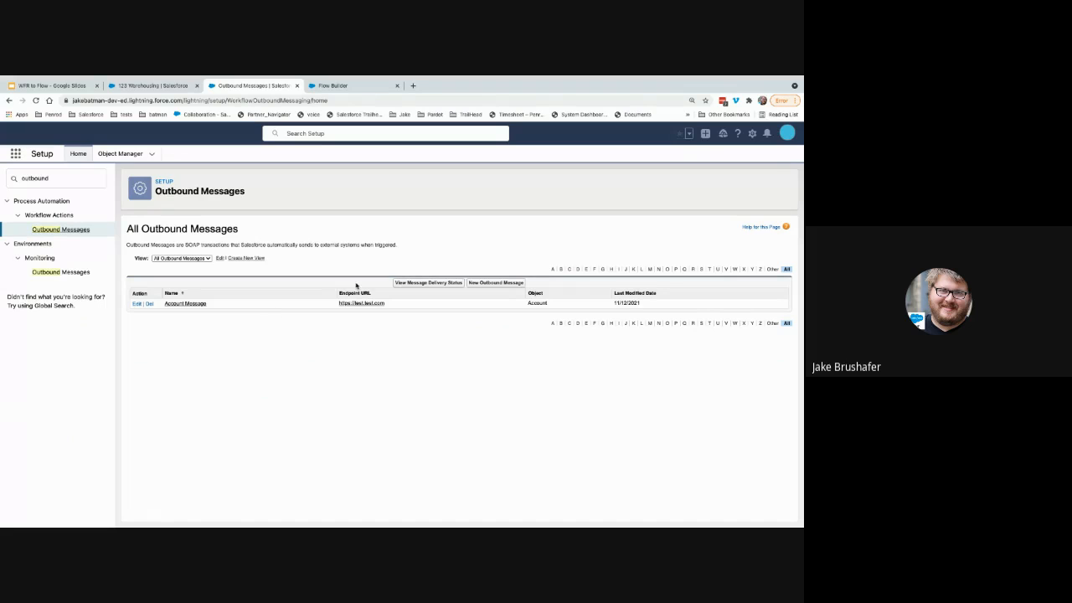
# Start a new outbound message based on the Account object and proceed to its configuration.
pyautogui.click(495, 282)
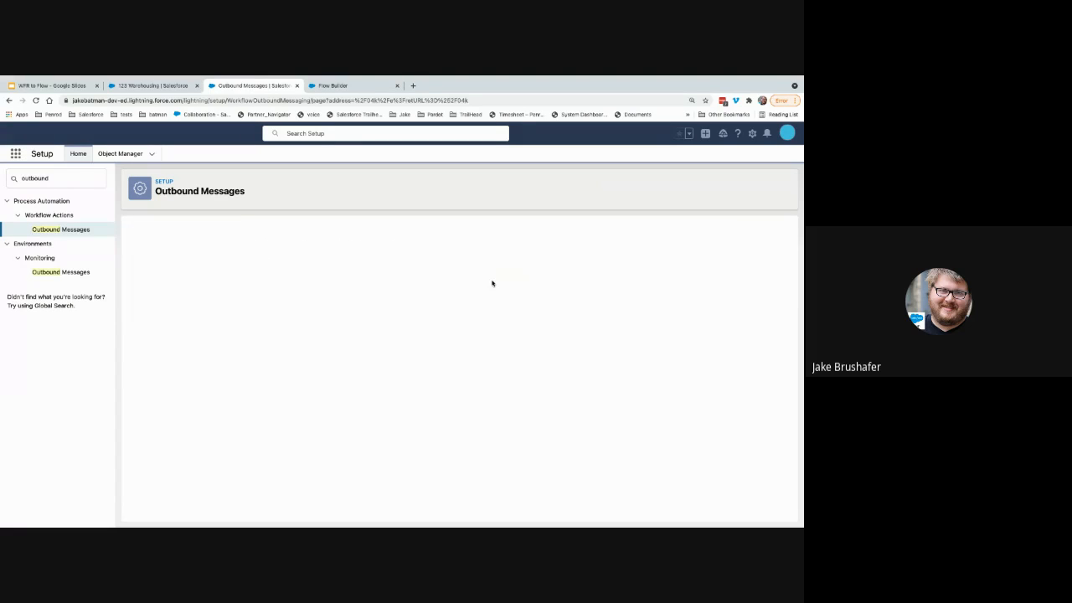
pyautogui.click(341, 306)
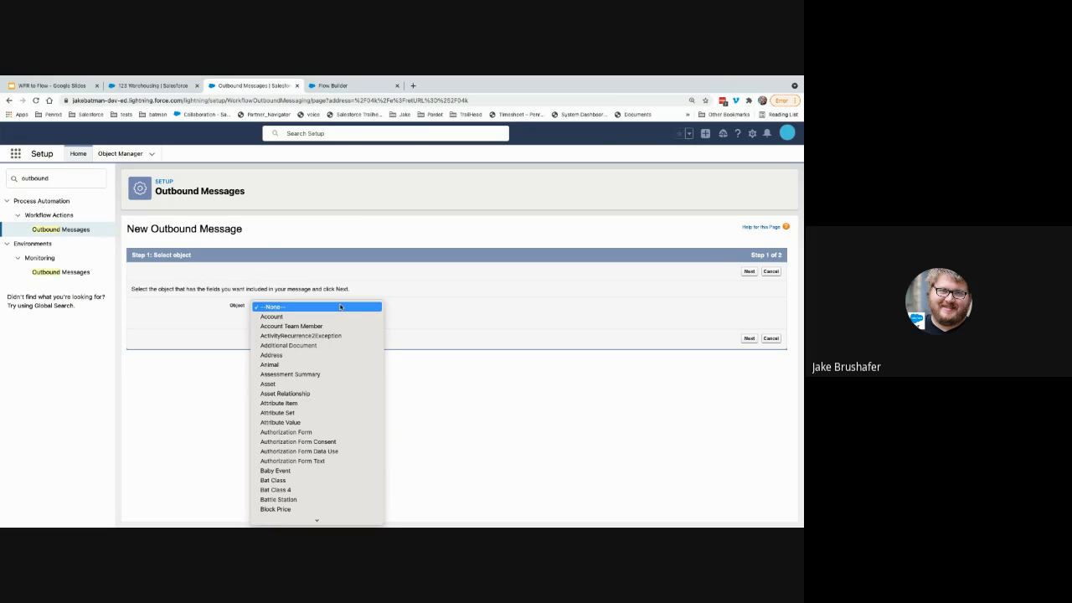
pyautogui.click(338, 315)
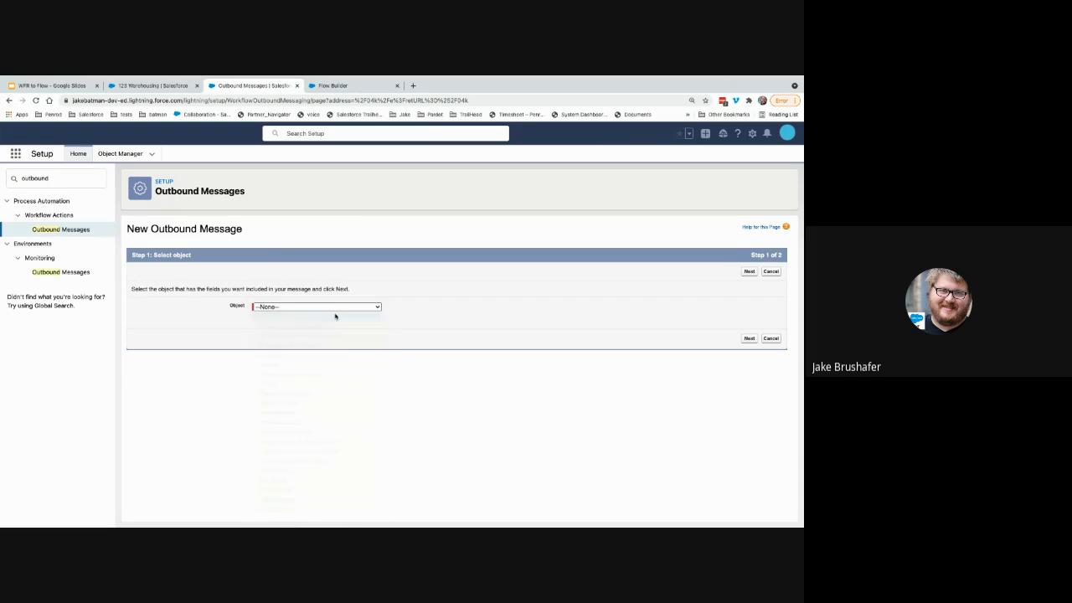
pyautogui.click(751, 339)
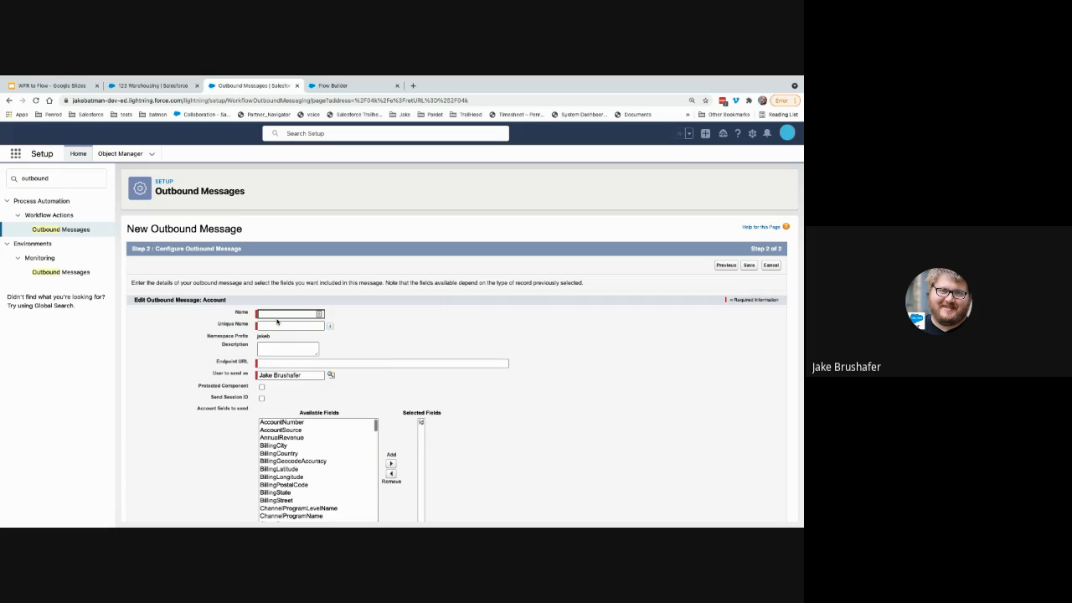
# Name the outbound message "WFR to Flow" with unique name WFR_to_Flow and set its endpoint URL to test.test.com.
pyautogui.scroll(-1, 278, 321)
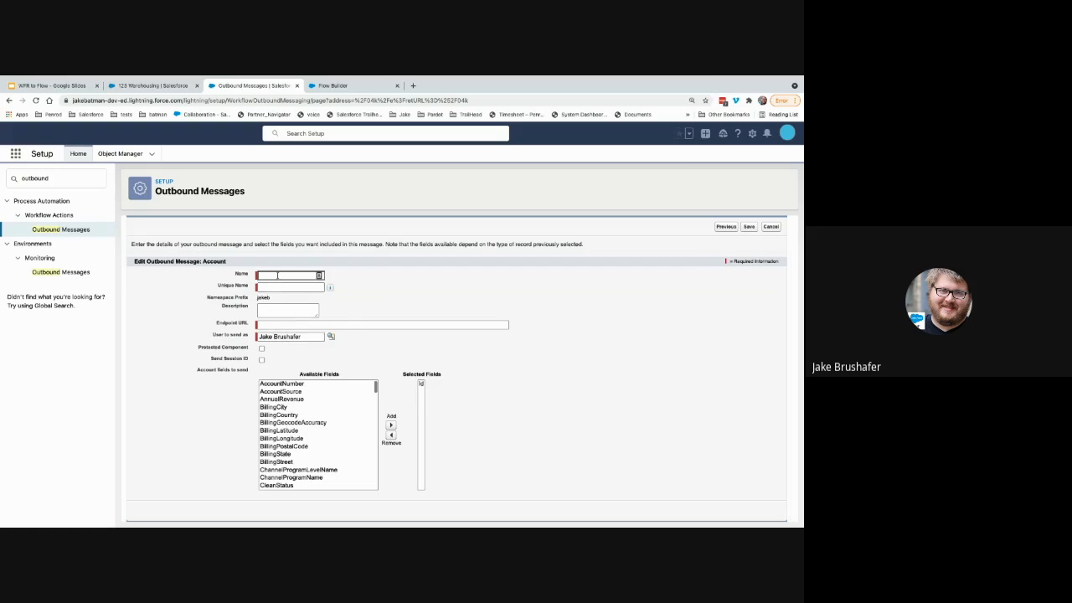
pyautogui.click(277, 275)
pyautogui.write('WFR t')
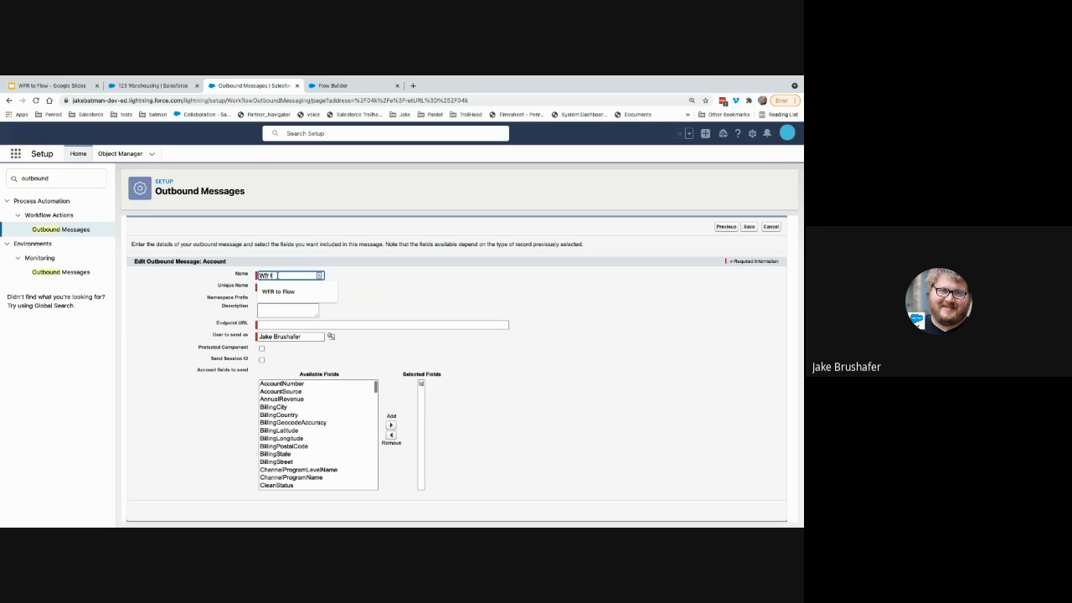
pyautogui.click(279, 290)
pyautogui.click(283, 288)
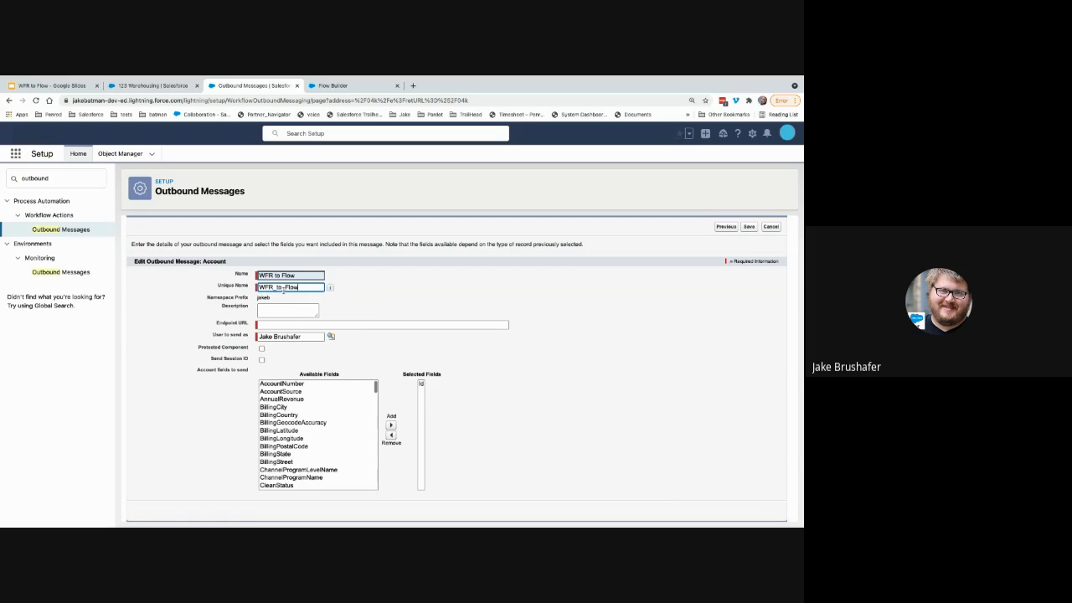
pyautogui.click(353, 315)
pyautogui.click(314, 325)
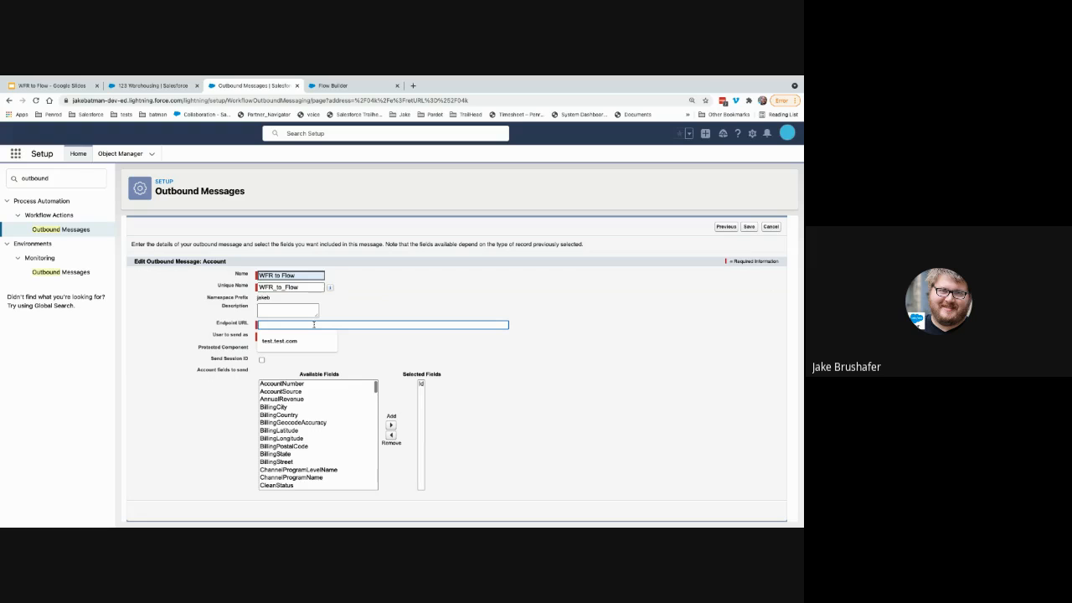
pyautogui.click(280, 341)
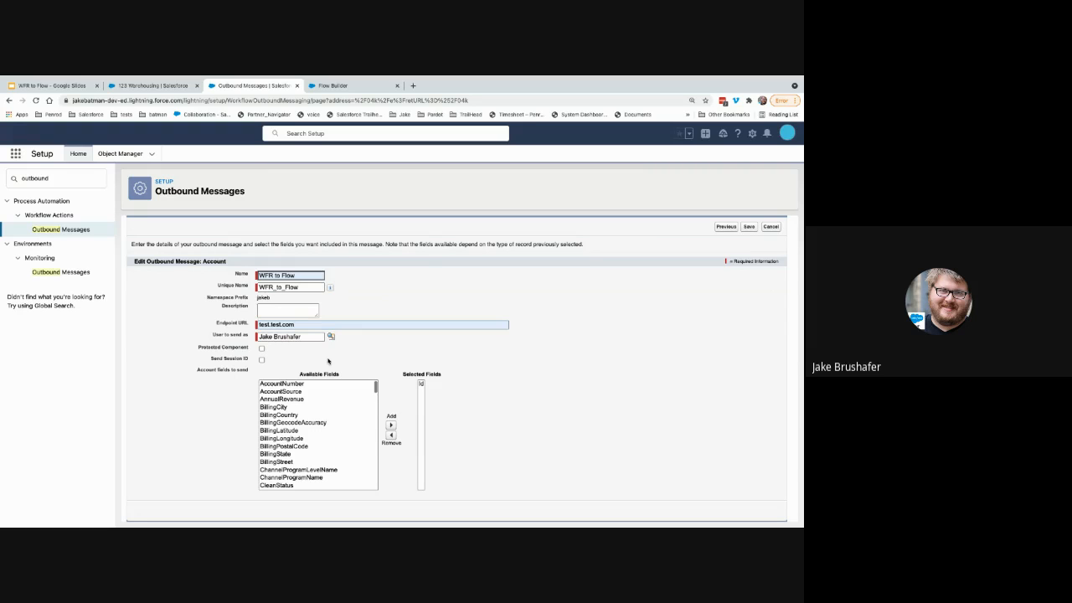
# Add BillingCity, BillingState and AccountNumber to the Account fields to send, and save the outbound message.
pyautogui.click(286, 407)
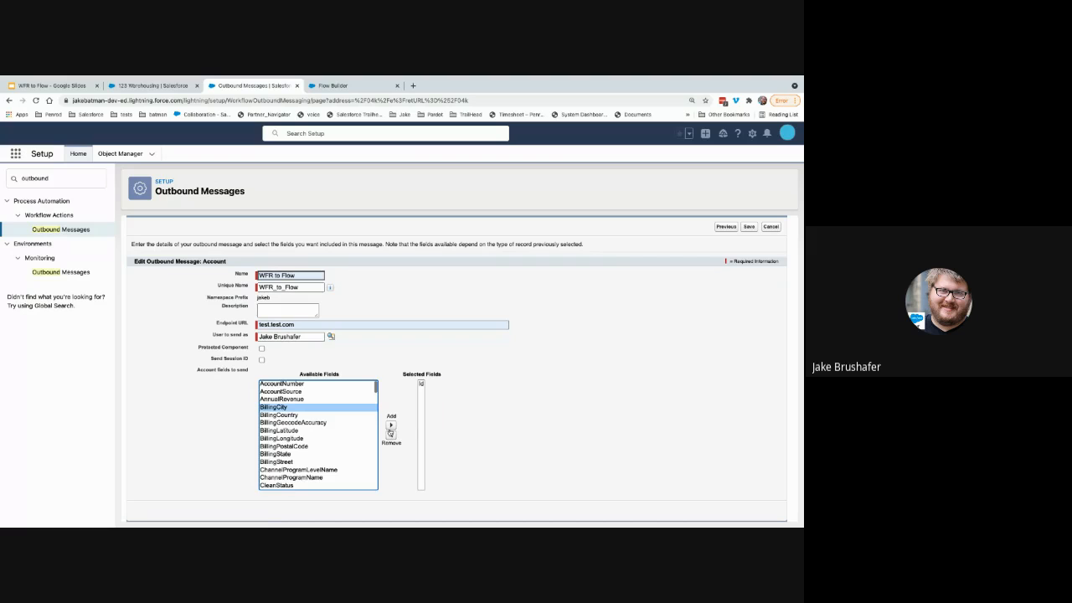
pyautogui.click(390, 426)
pyautogui.click(281, 478)
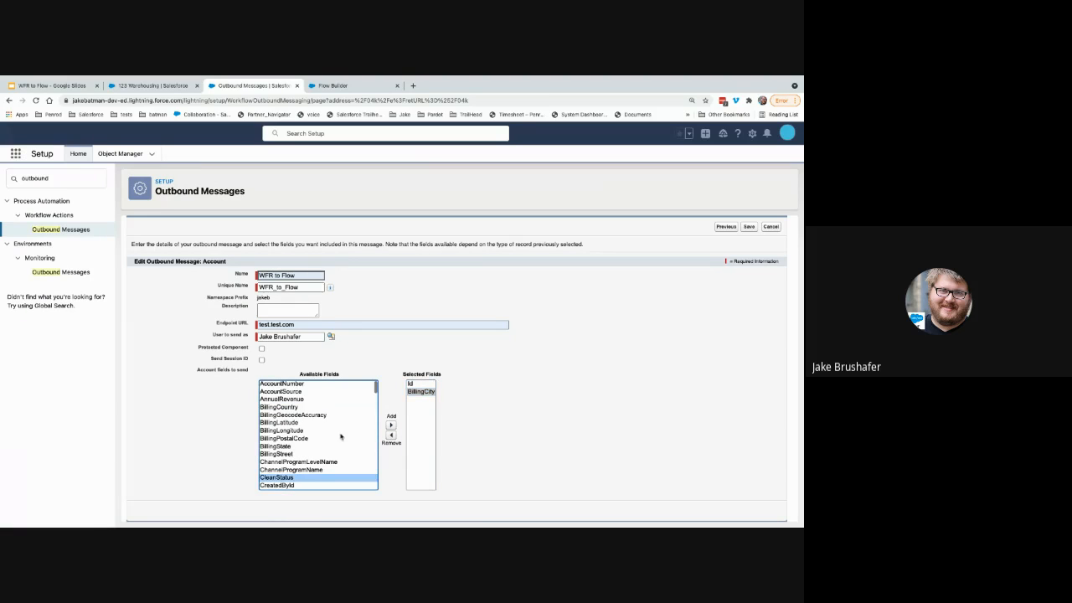
pyautogui.click(288, 447)
pyautogui.click(391, 426)
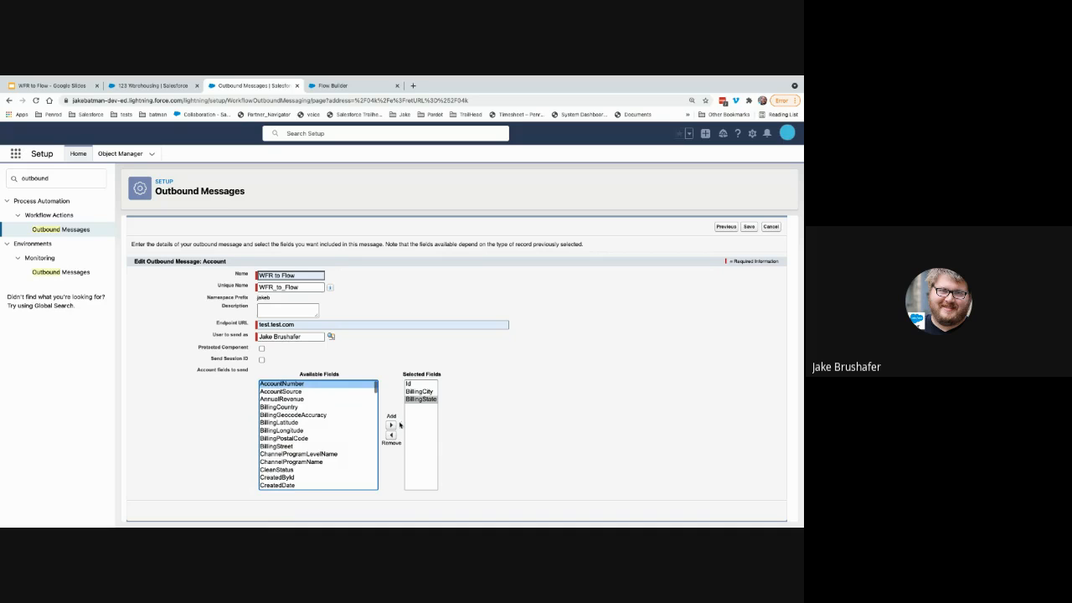
pyautogui.click(390, 425)
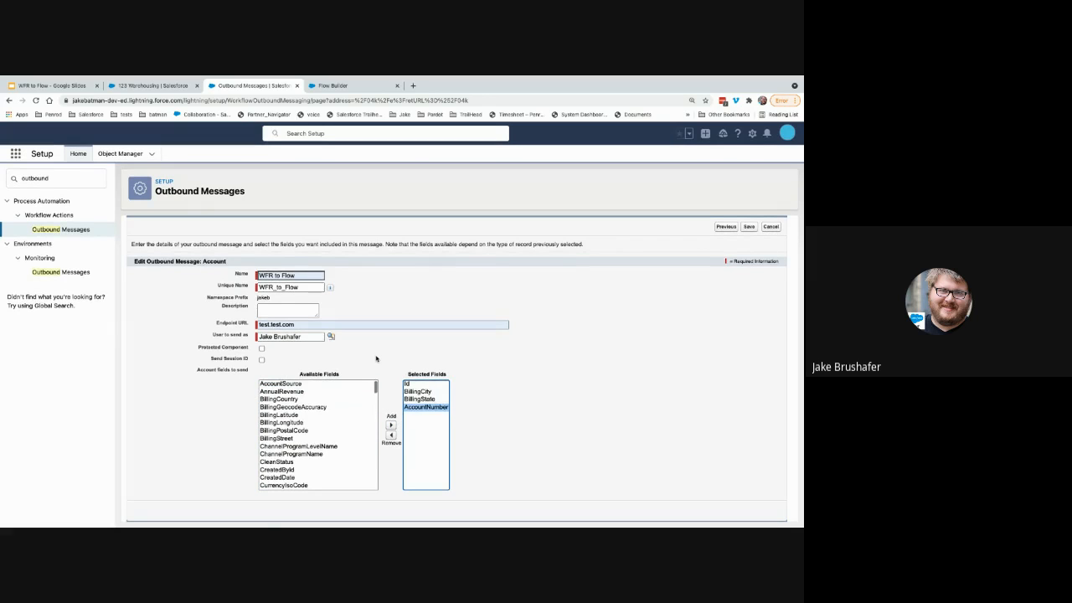
pyautogui.click(750, 227)
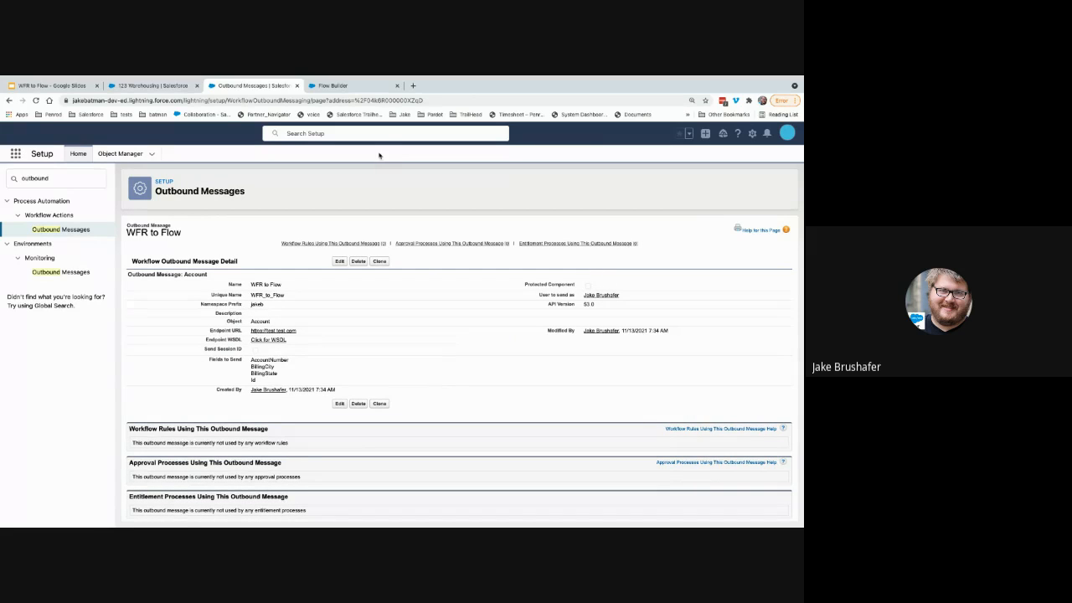
# Switch to Flow Builder, reload the flow and add an action beside the email alert using the "WFR to Flow" outbound message.
pyautogui.click(345, 86)
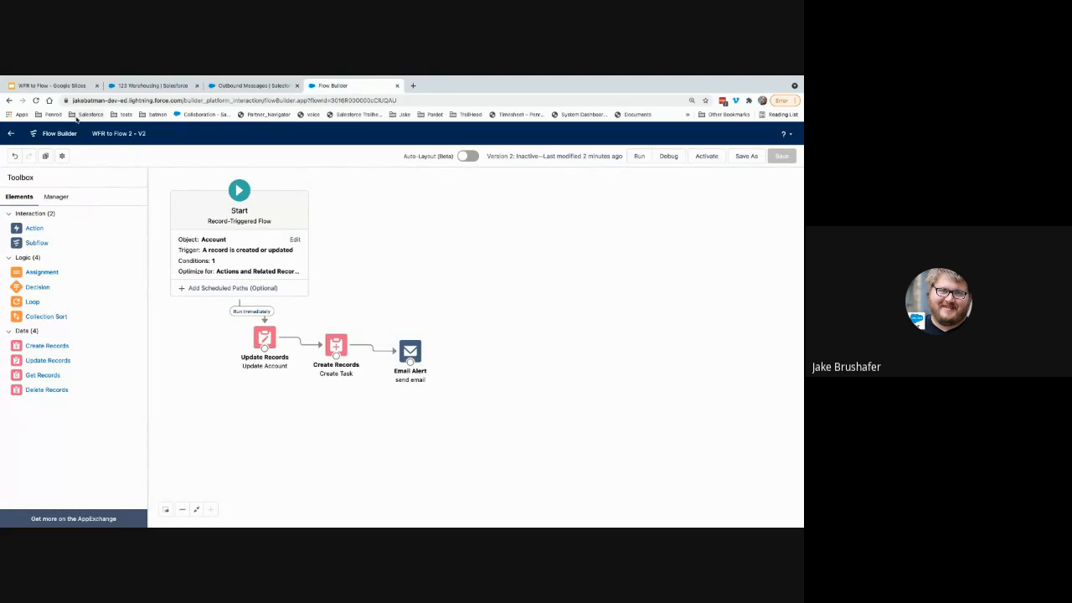
pyautogui.click(36, 101)
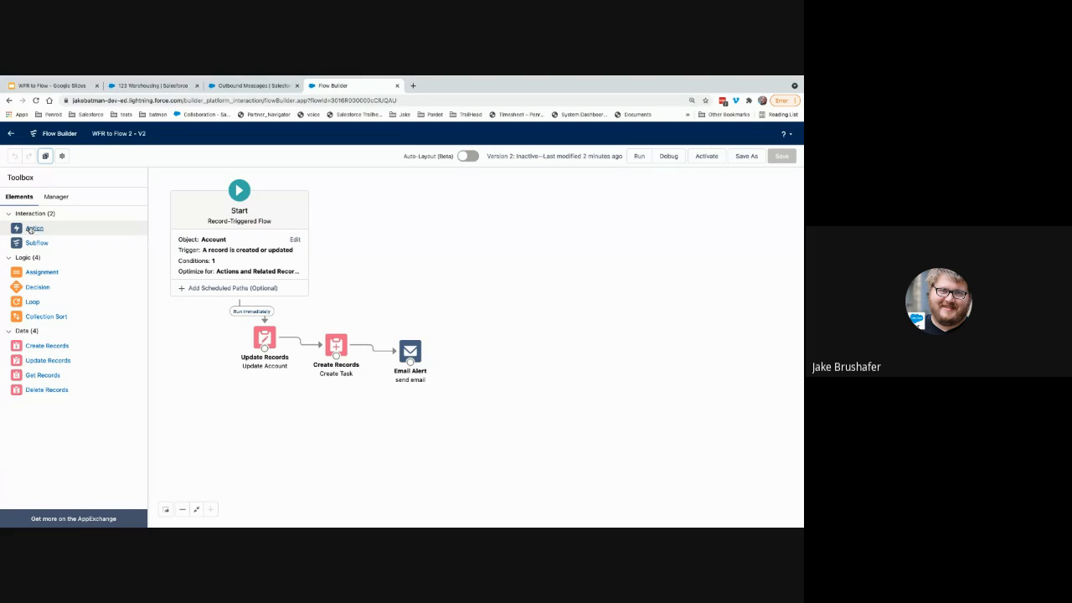
pyautogui.moveTo(30, 229); pyautogui.dragTo(472, 319)
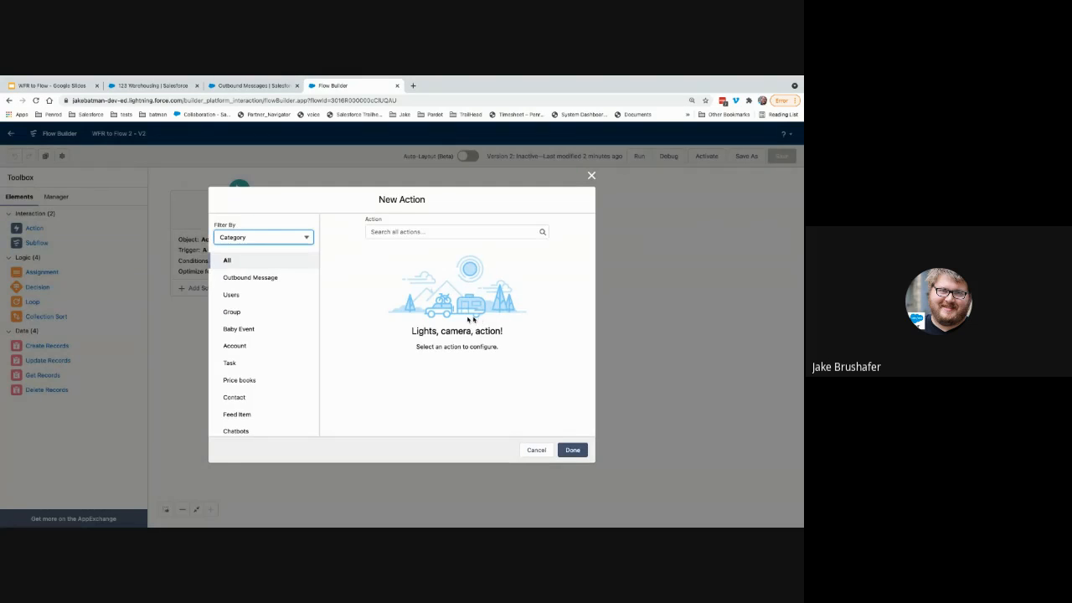
pyautogui.click(272, 281)
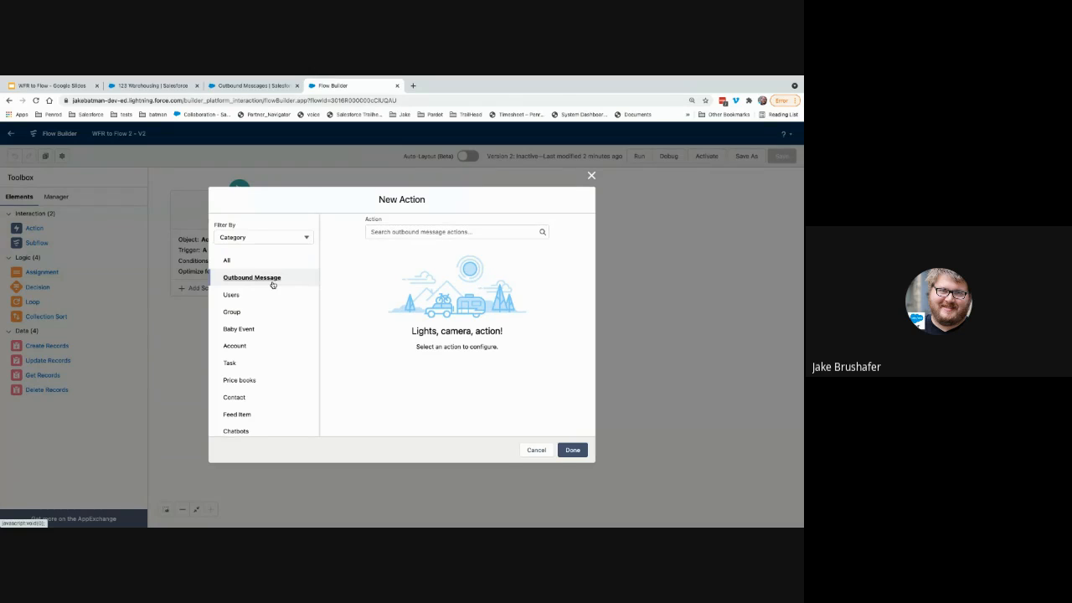
pyautogui.click(394, 232)
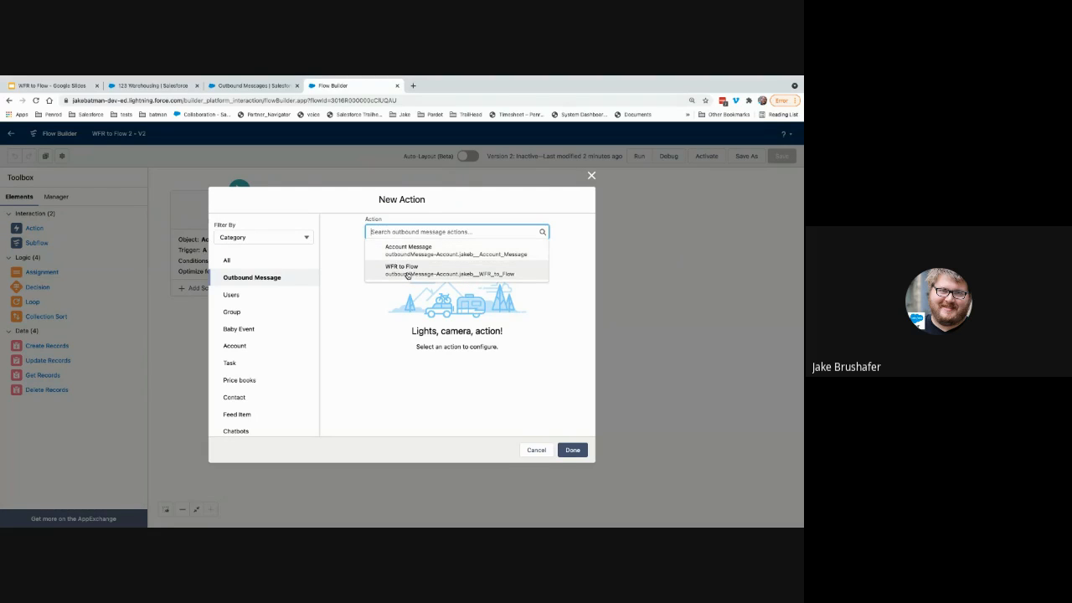
pyautogui.click(408, 272)
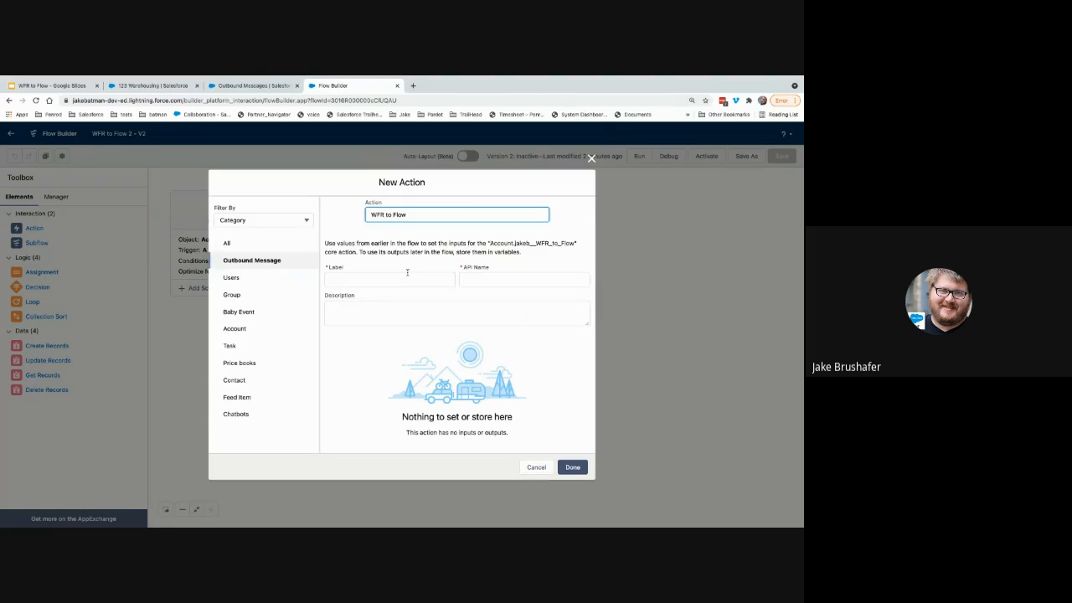
# Label the outbound message action "send outbound message" and finish it.
pyautogui.click(400, 279)
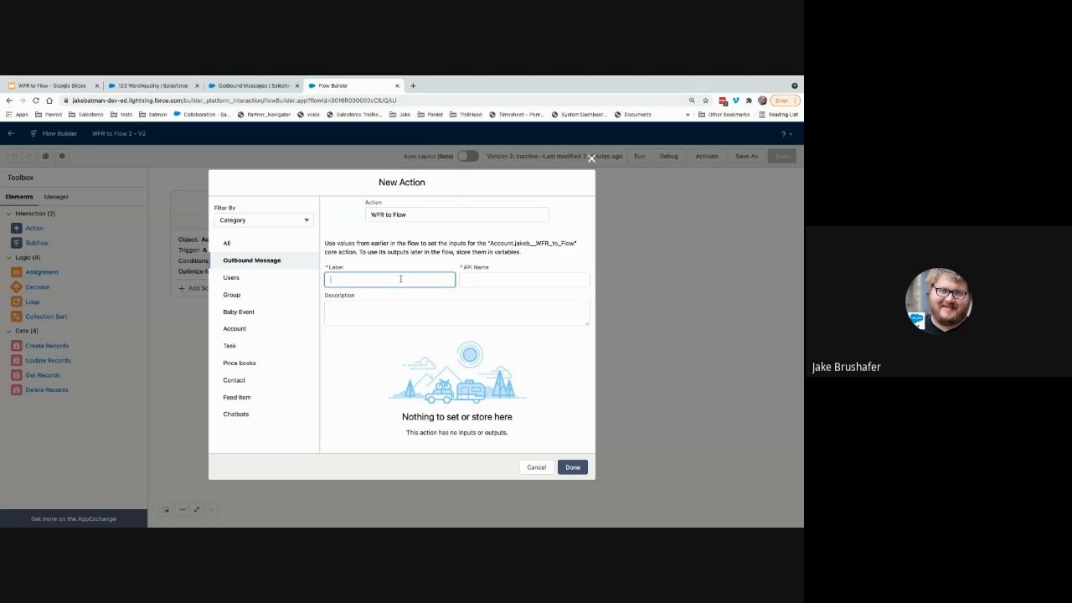
pyautogui.write('send outbound message')
pyautogui.click(452, 309)
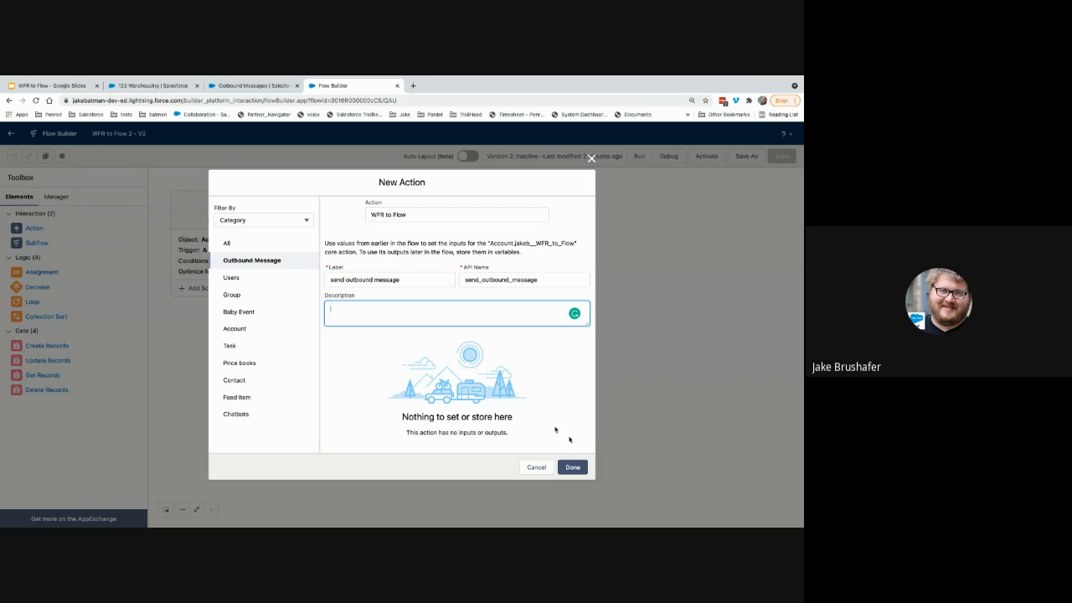
pyautogui.click(584, 467)
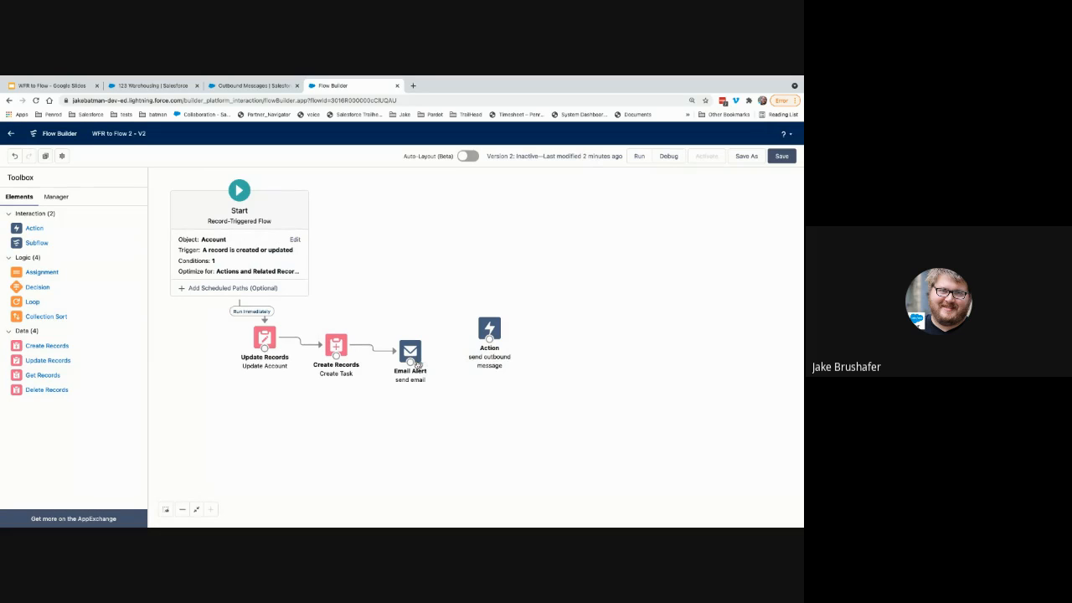
# Connect the send email alert to the send outbound message action, move that action level with the alert, and save the flow.
pyautogui.moveTo(410, 363); pyautogui.dragTo(482, 328)
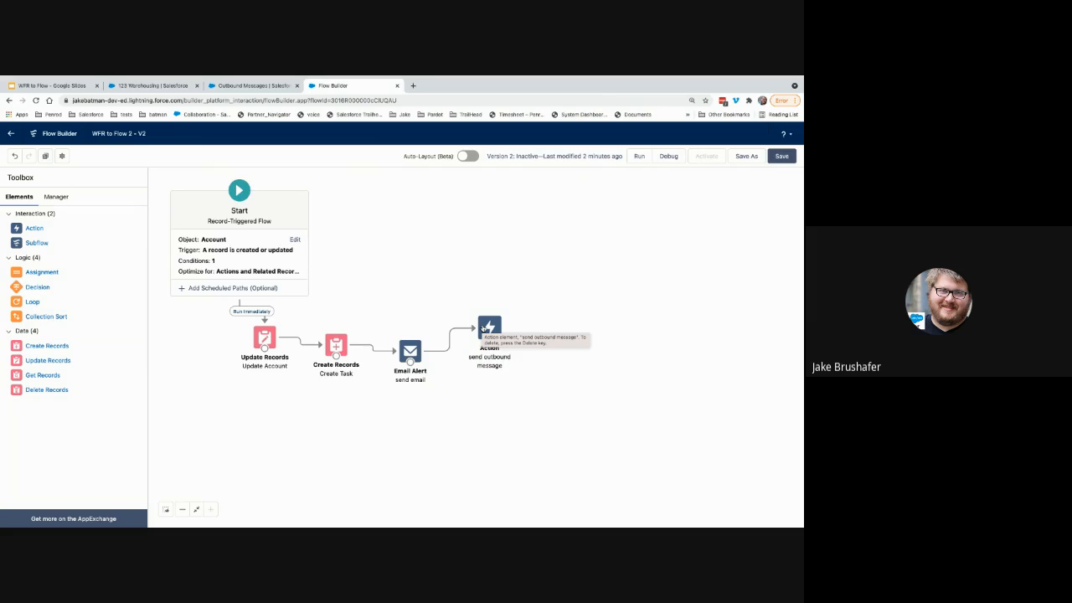
pyautogui.moveTo(483, 328); pyautogui.dragTo(500, 347)
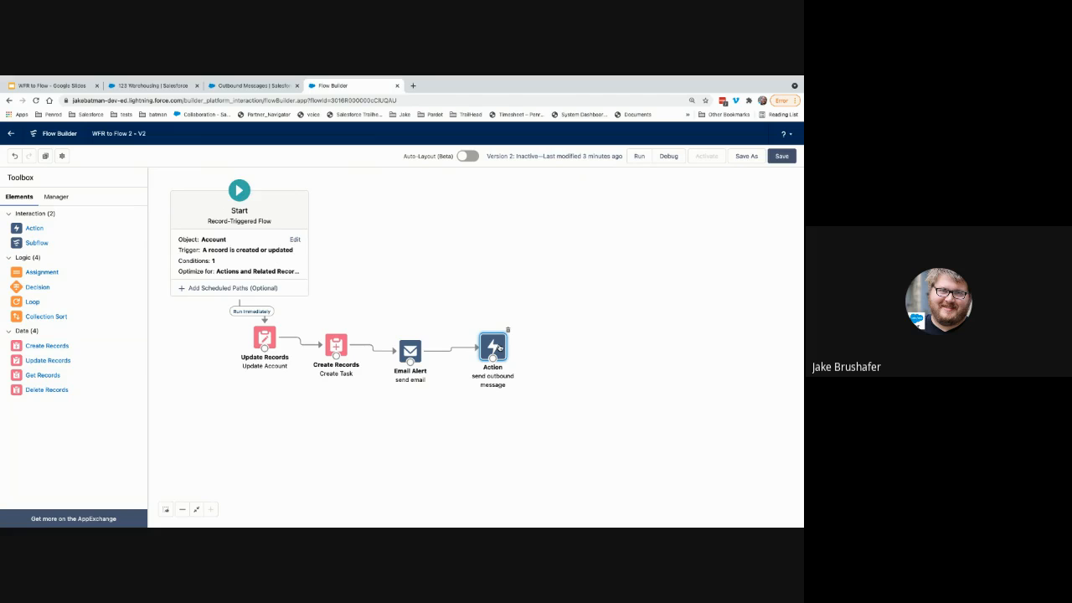
pyautogui.click(782, 157)
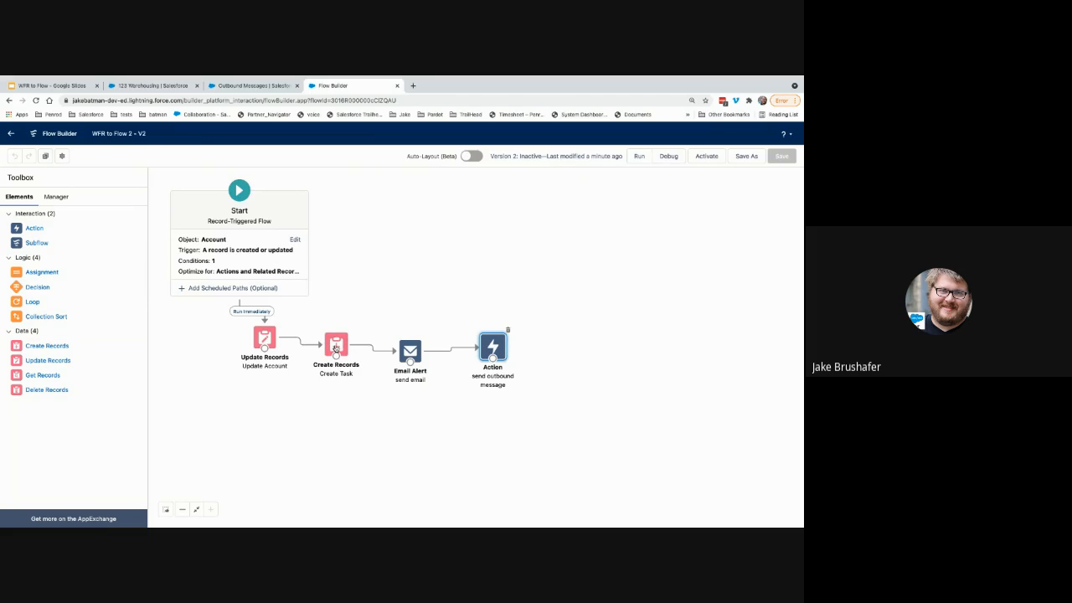
# Align the Create Task, send email and send outbound message elements in a row with Update Account, and save the flow.
pyautogui.moveTo(336, 346); pyautogui.dragTo(338, 341)
pyautogui.moveTo(416, 351); pyautogui.dragTo(412, 339)
pyautogui.moveTo(492, 348); pyautogui.dragTo(483, 339)
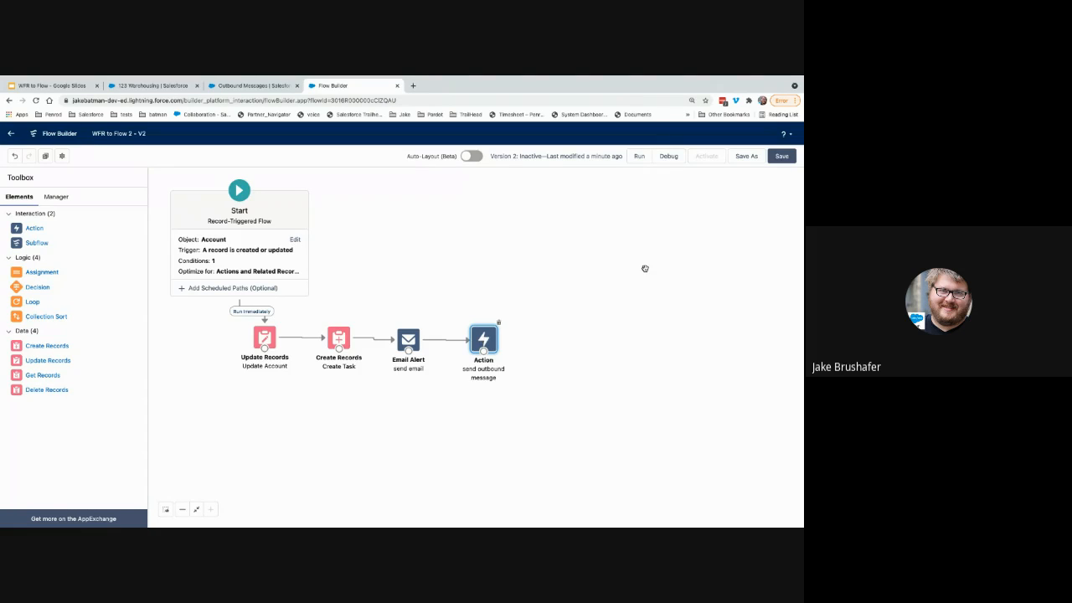
pyautogui.click(783, 159)
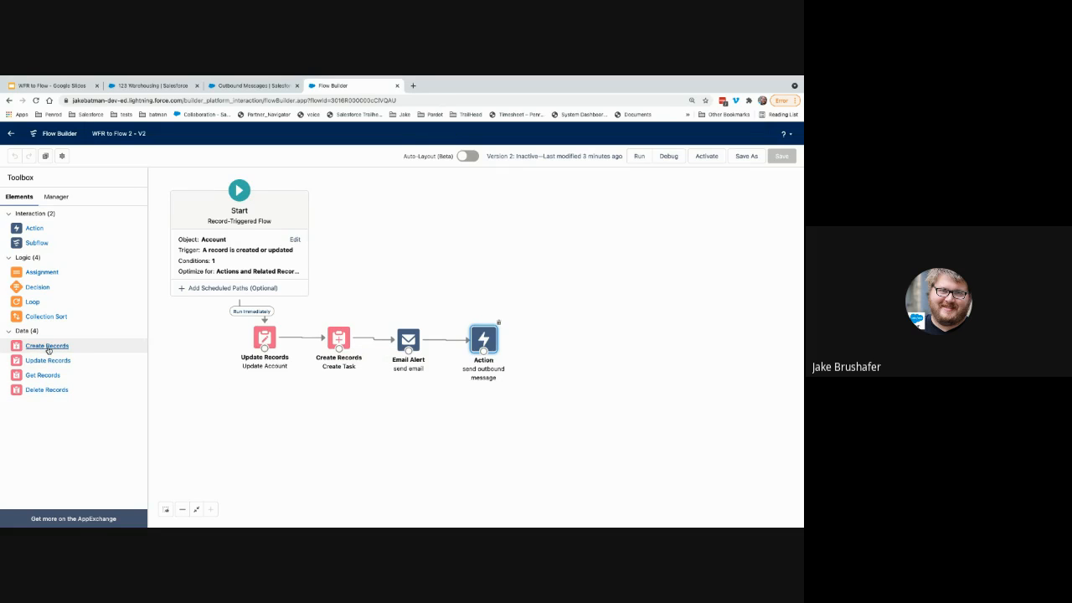
pyautogui.moveTo(49, 350); pyautogui.dragTo(300, 381)
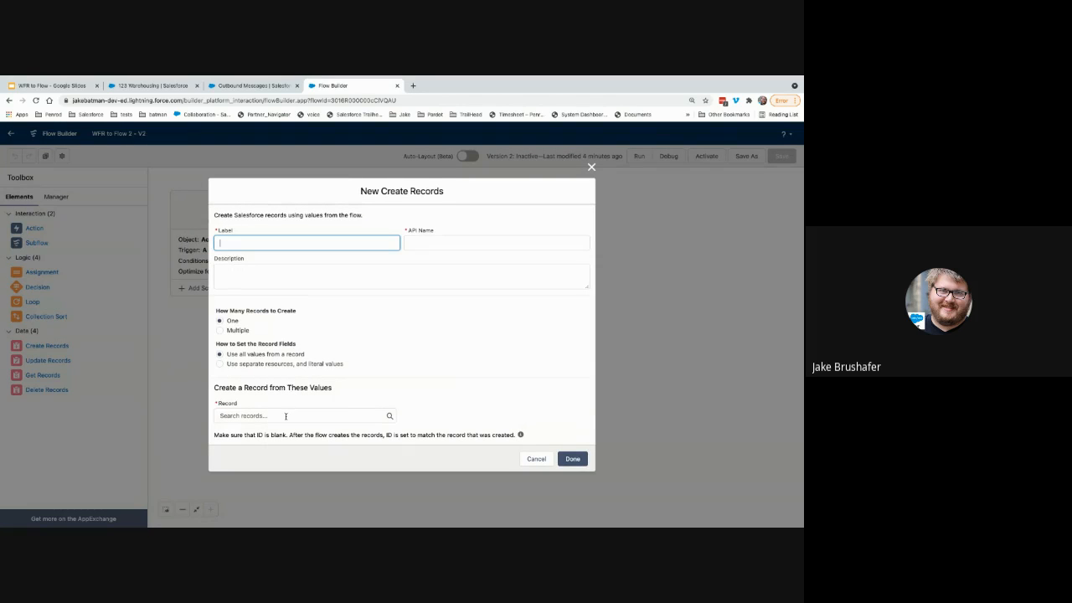
pyautogui.click(286, 416)
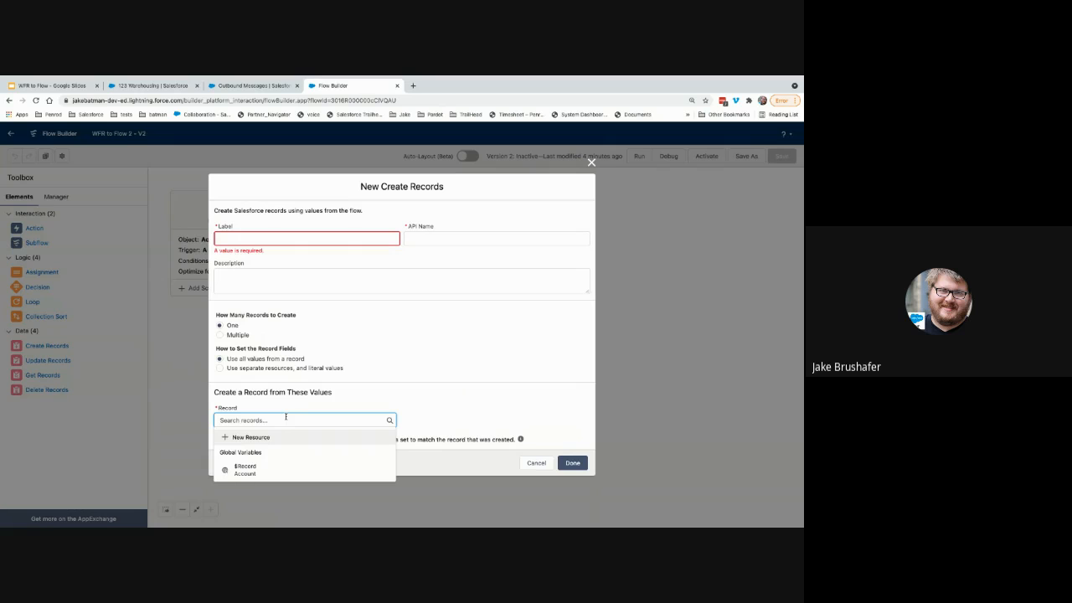
pyautogui.click(538, 464)
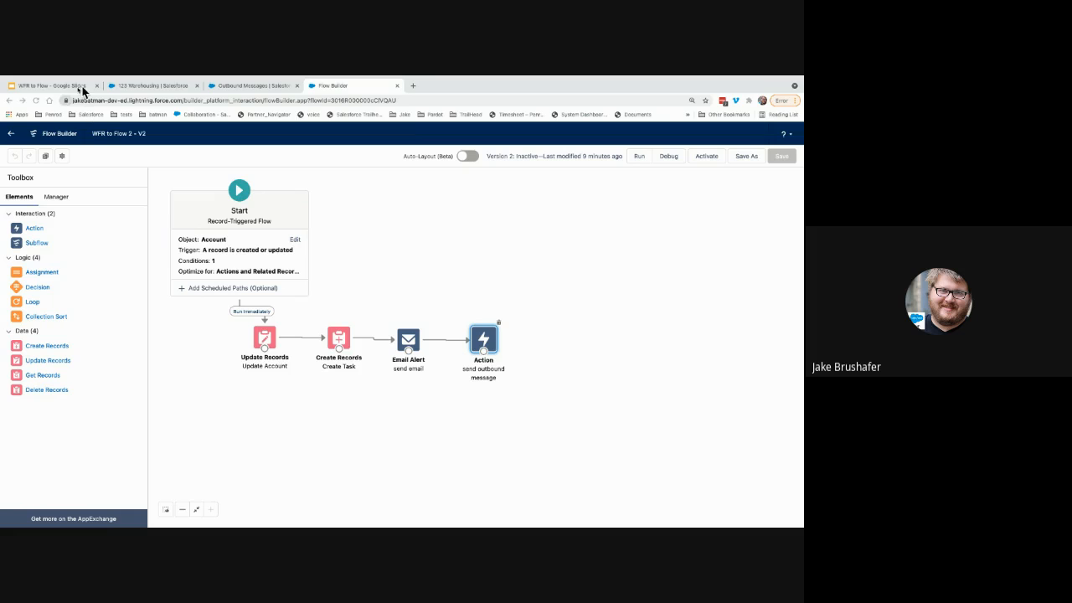
# From the 123 Warehousing account, open Salesforce Setup, search for "flow" and go to the Flows list.
pyautogui.click(163, 85)
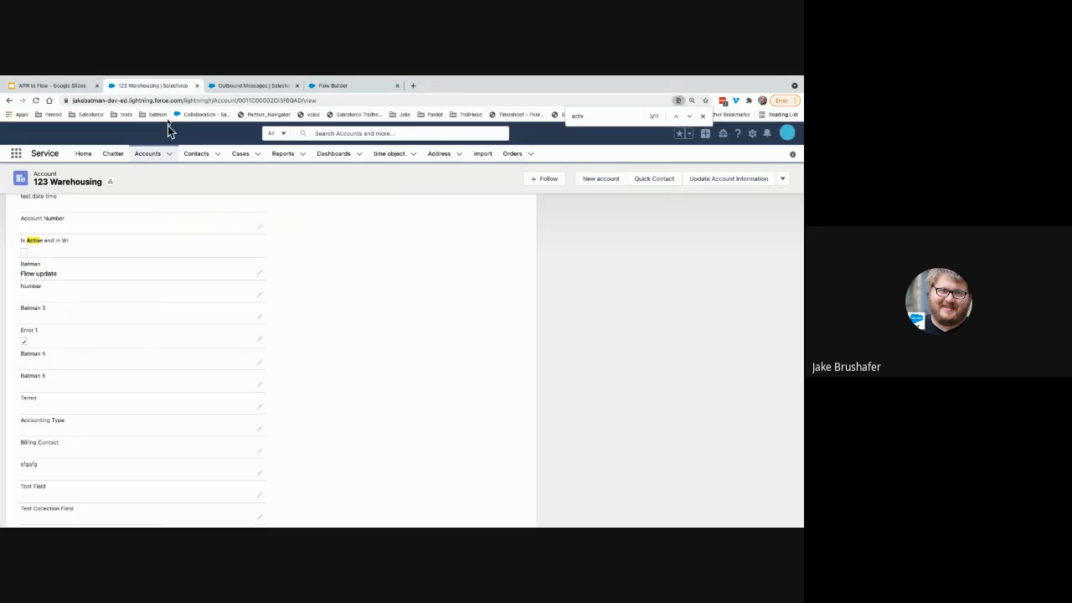
pyautogui.click(753, 133)
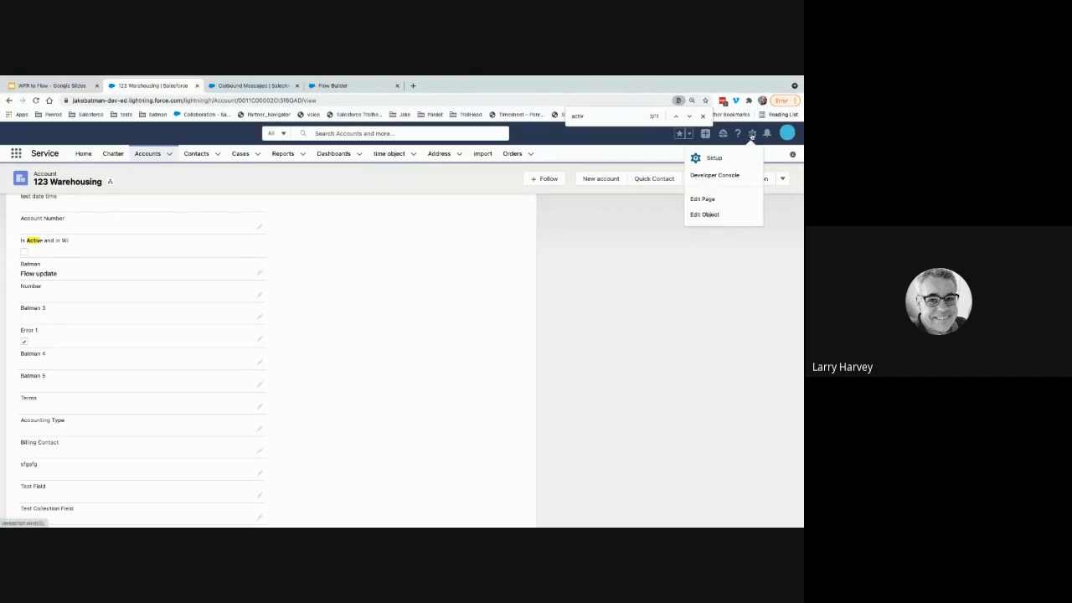
pyautogui.click(745, 160)
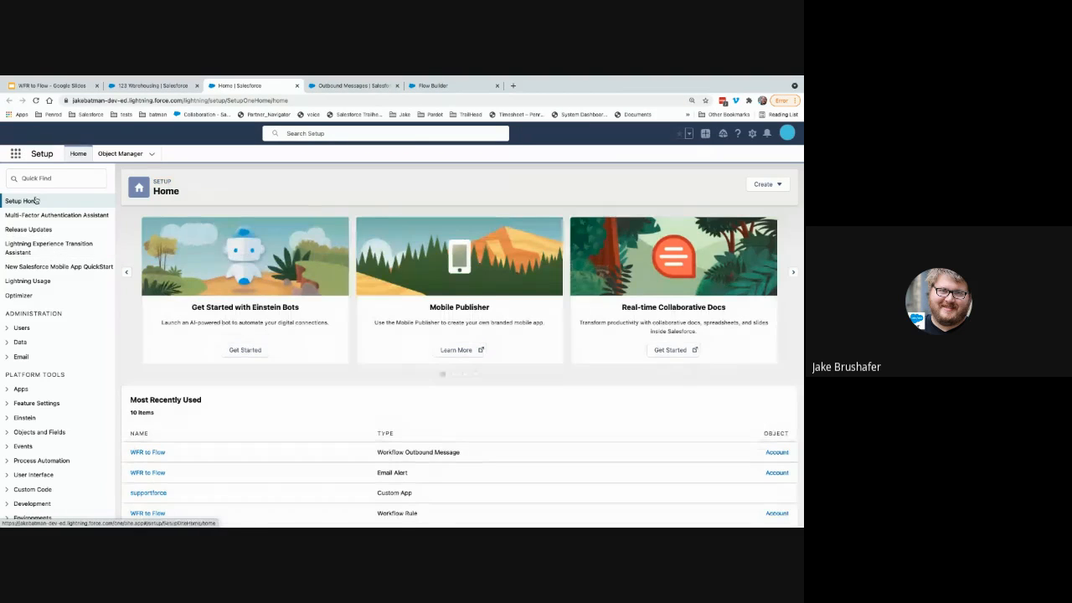
pyautogui.click(42, 179)
pyautogui.write('f')
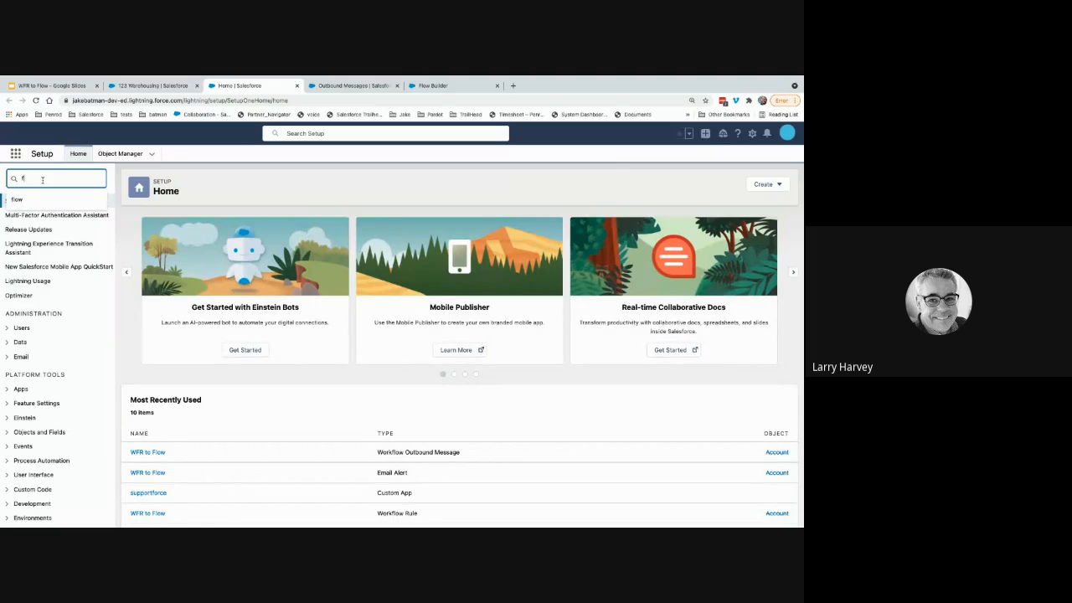
pyautogui.write('low')
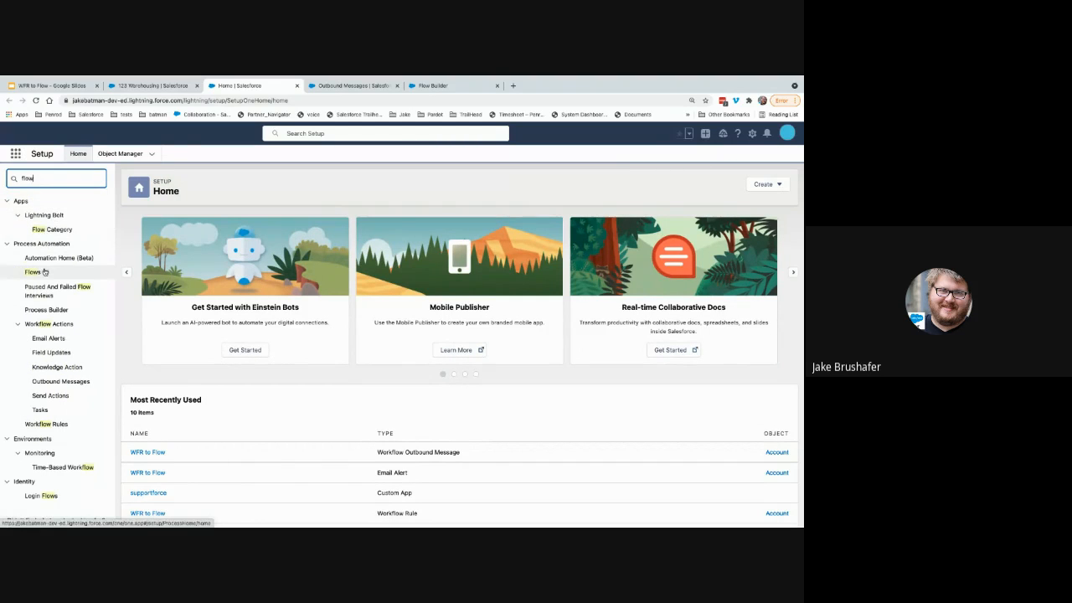
pyautogui.click(44, 272)
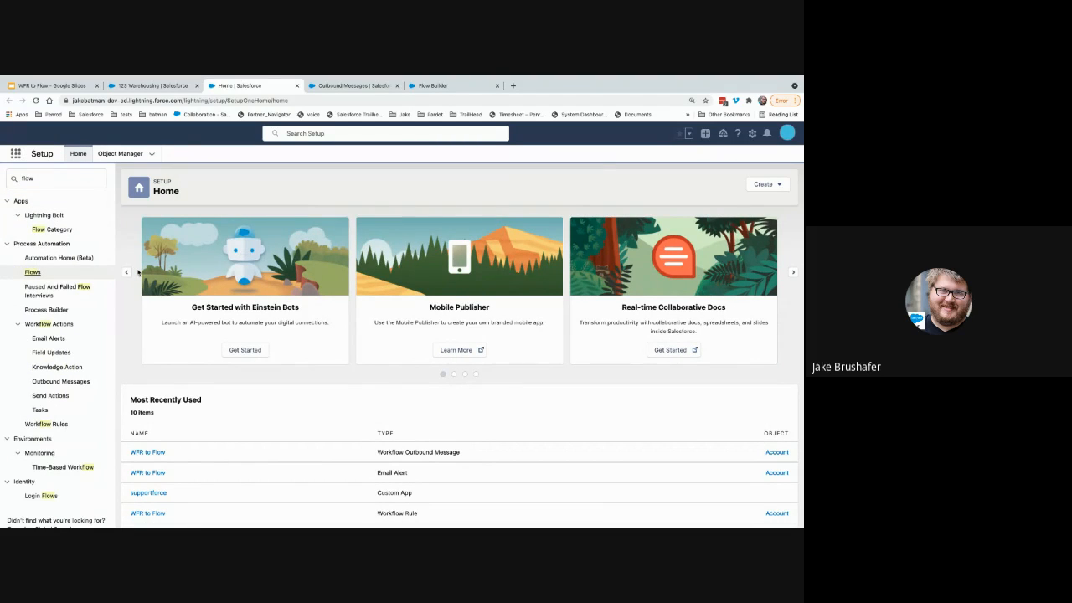
pyautogui.click(34, 273)
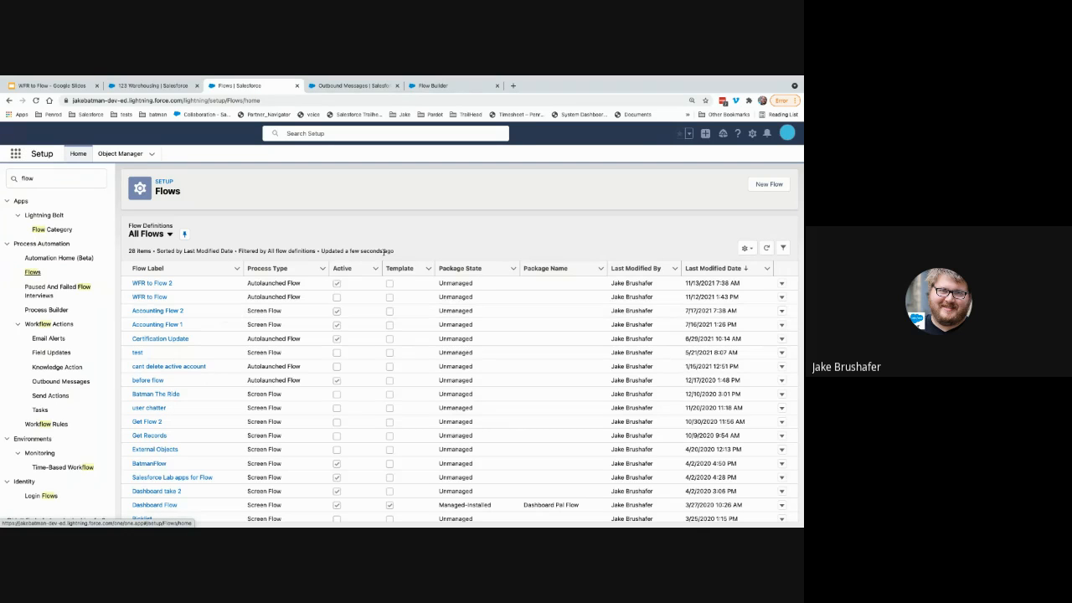
# Start a new flow, view all available flow types and templates, and close the selection without creating one.
pyautogui.click(769, 184)
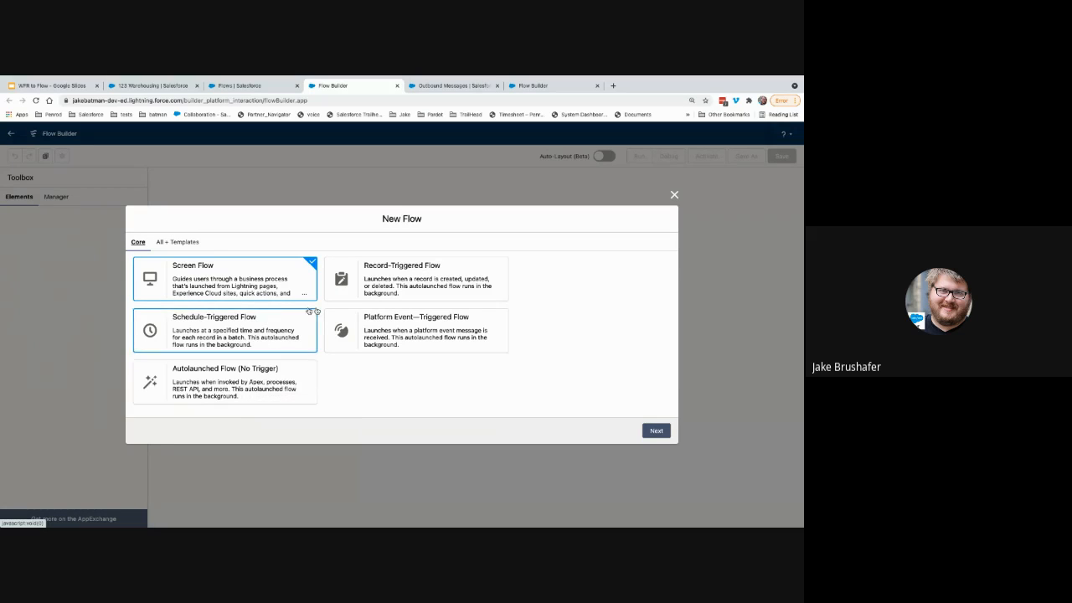
pyautogui.click(185, 243)
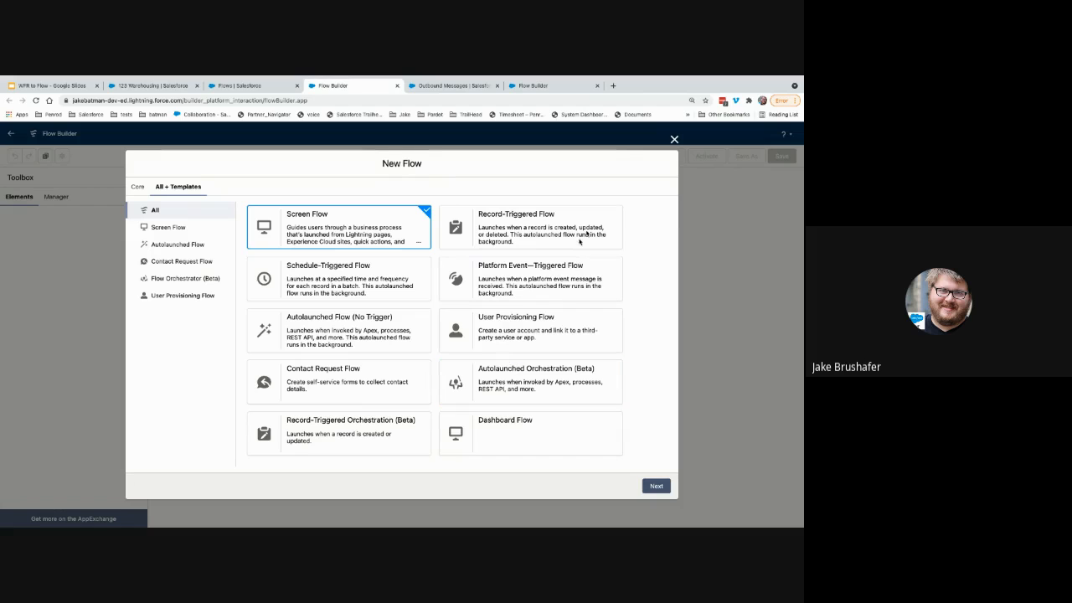
pyautogui.click(675, 140)
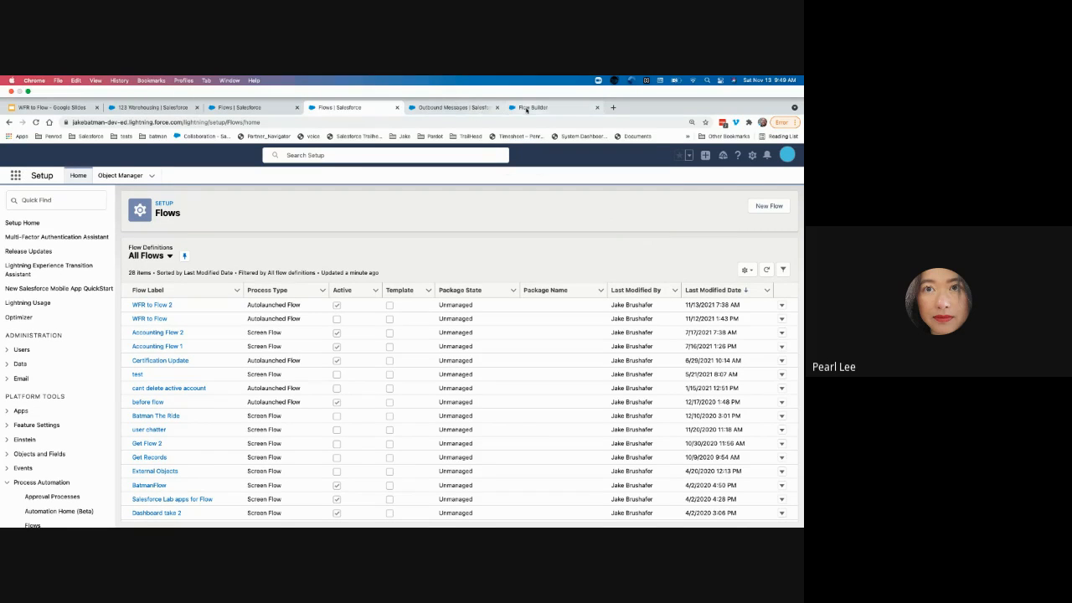
pyautogui.click(527, 108)
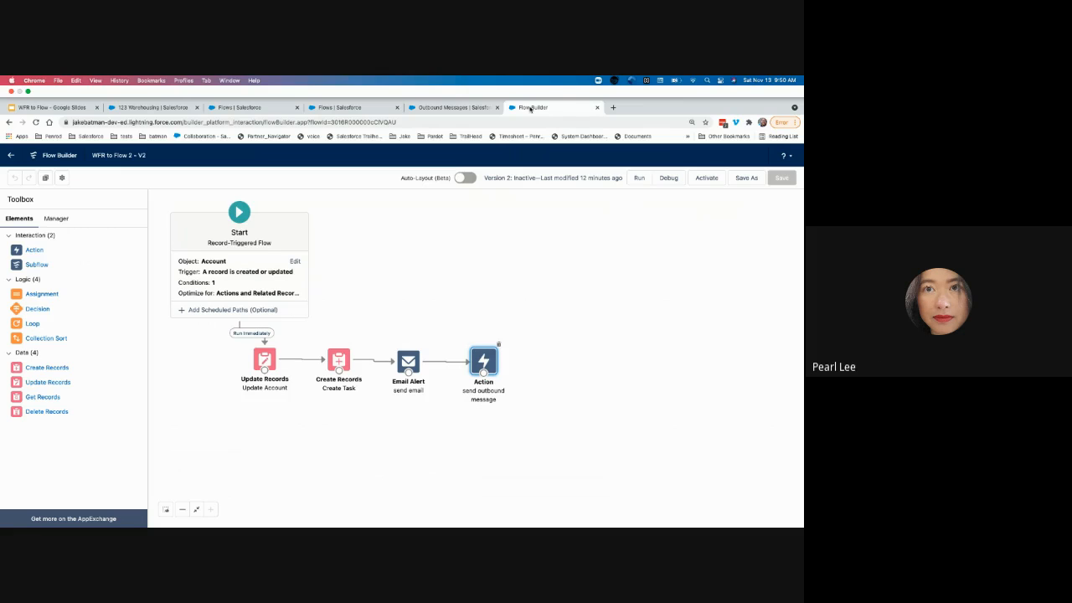
pyautogui.click(452, 107)
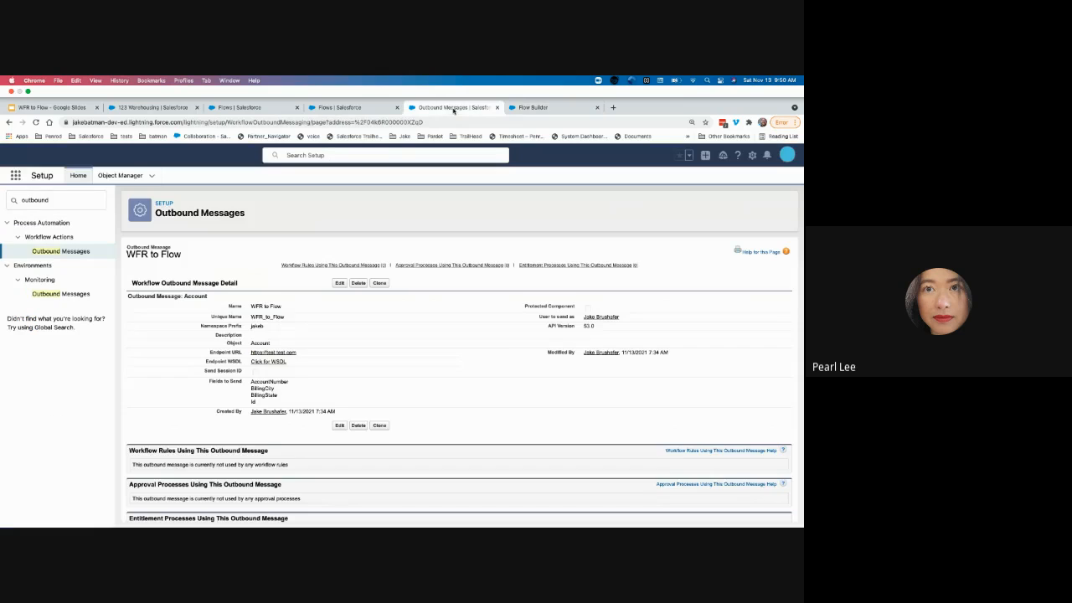
pyautogui.click(335, 109)
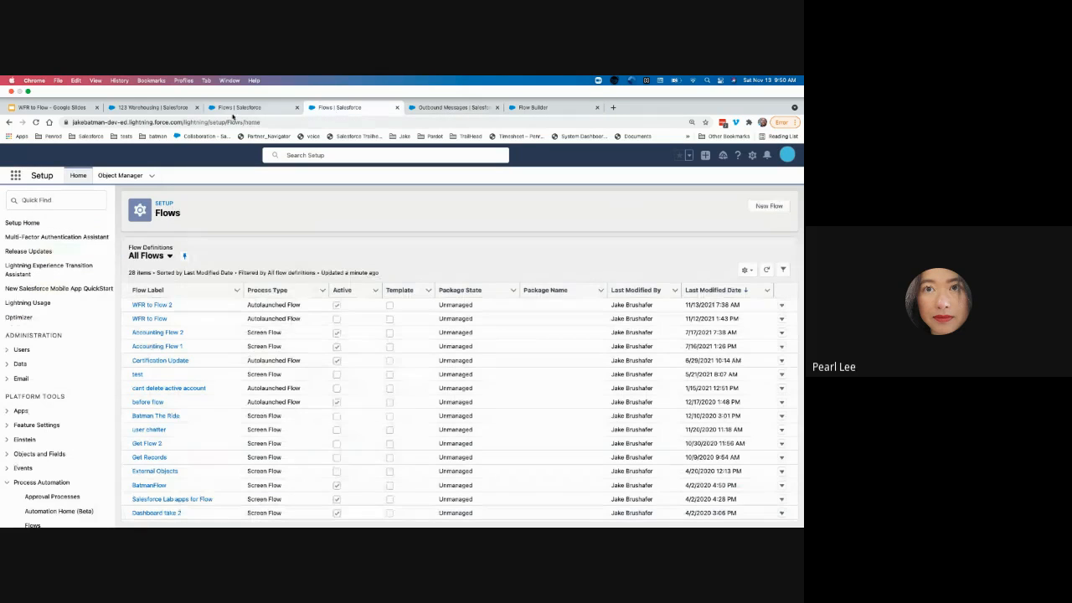
pyautogui.click(234, 109)
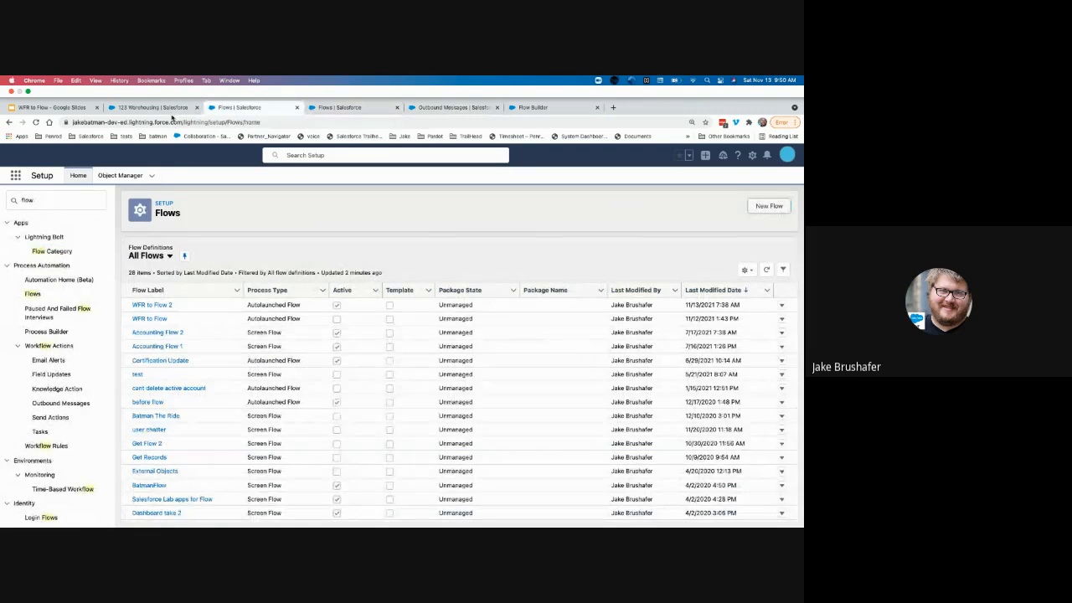
pyautogui.click(151, 108)
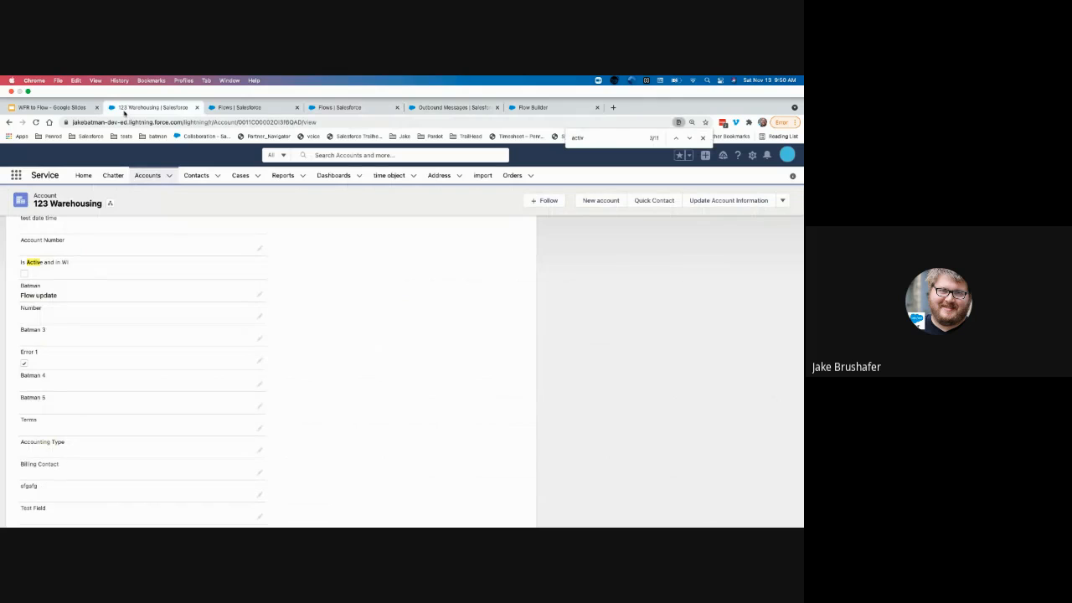
pyautogui.click(241, 106)
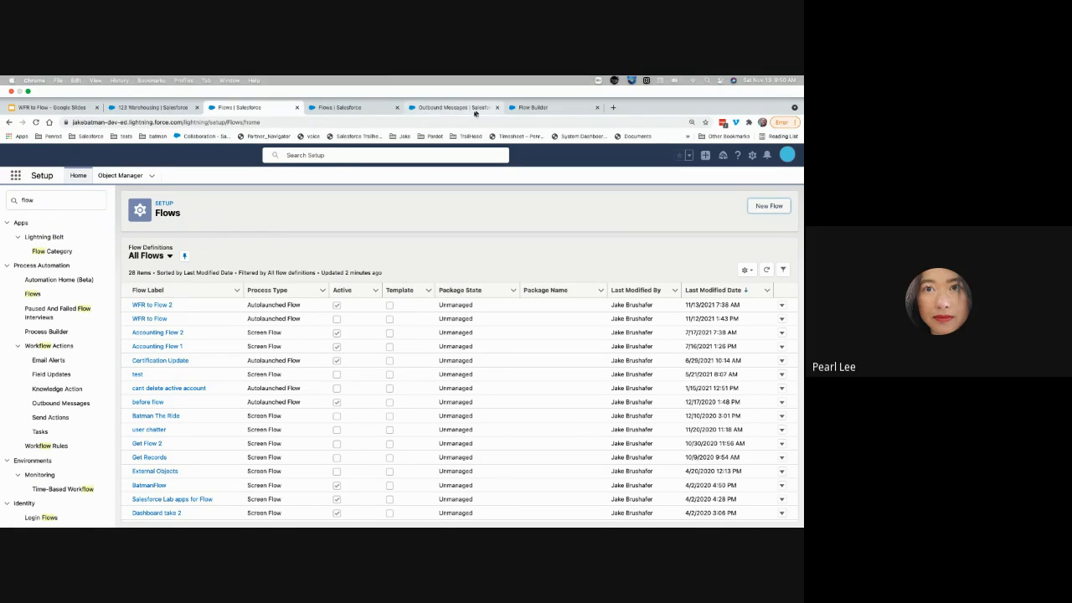
pyautogui.click(358, 111)
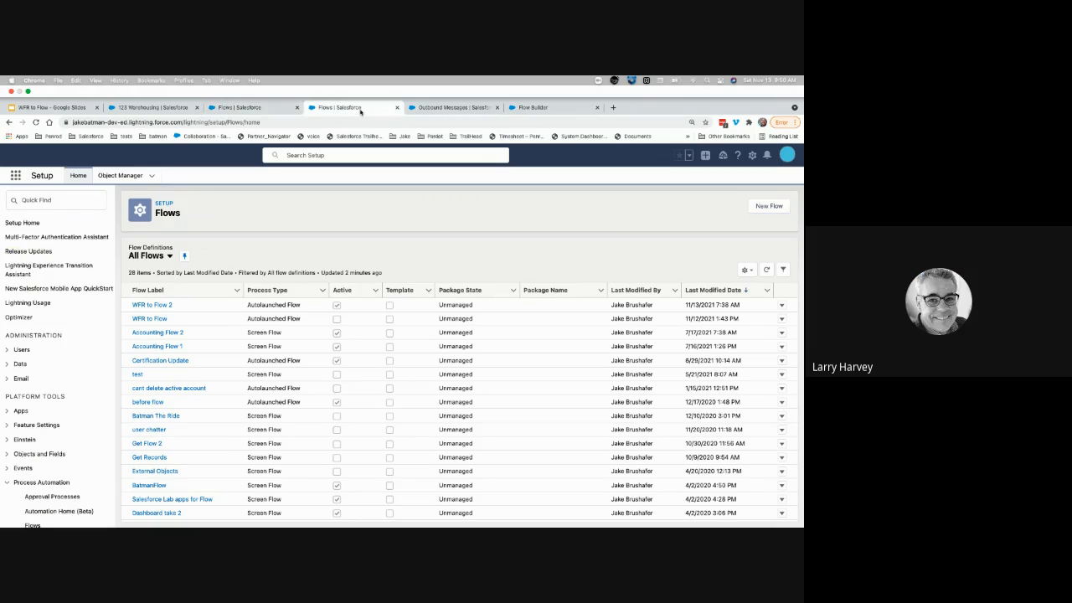
pyautogui.click(220, 109)
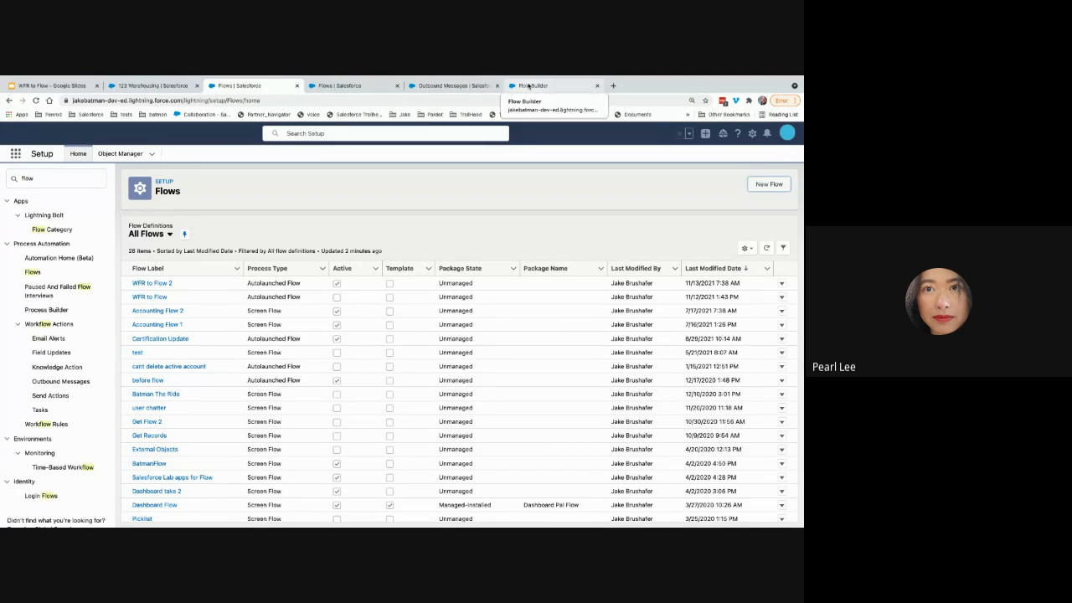
# Open the Service app's Home page and step through every screen of the embedded BatmanFlow to its finish.
pyautogui.click(159, 87)
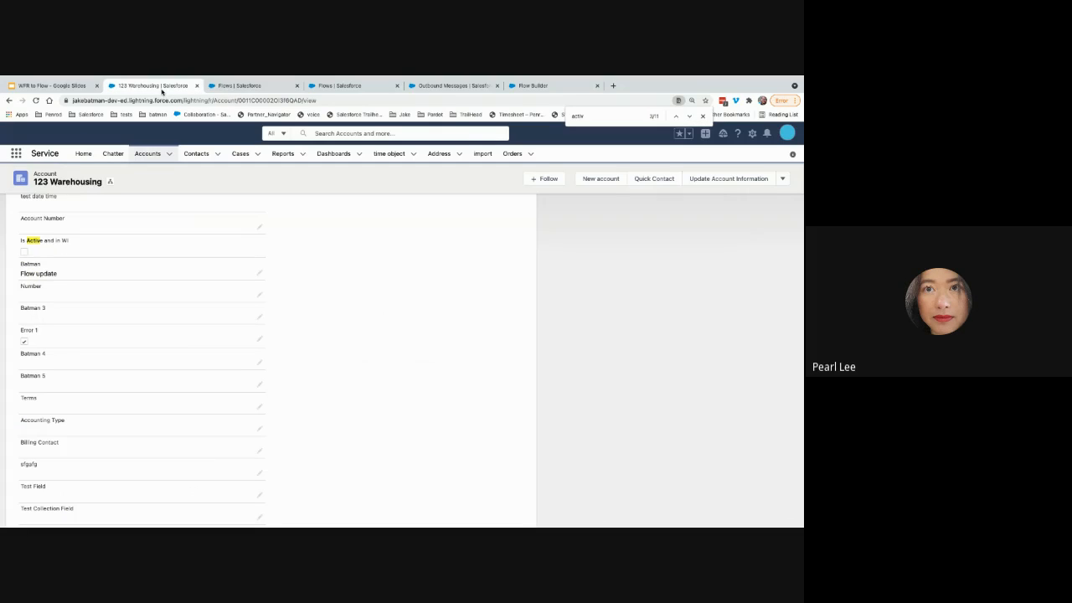
pyautogui.click(81, 157)
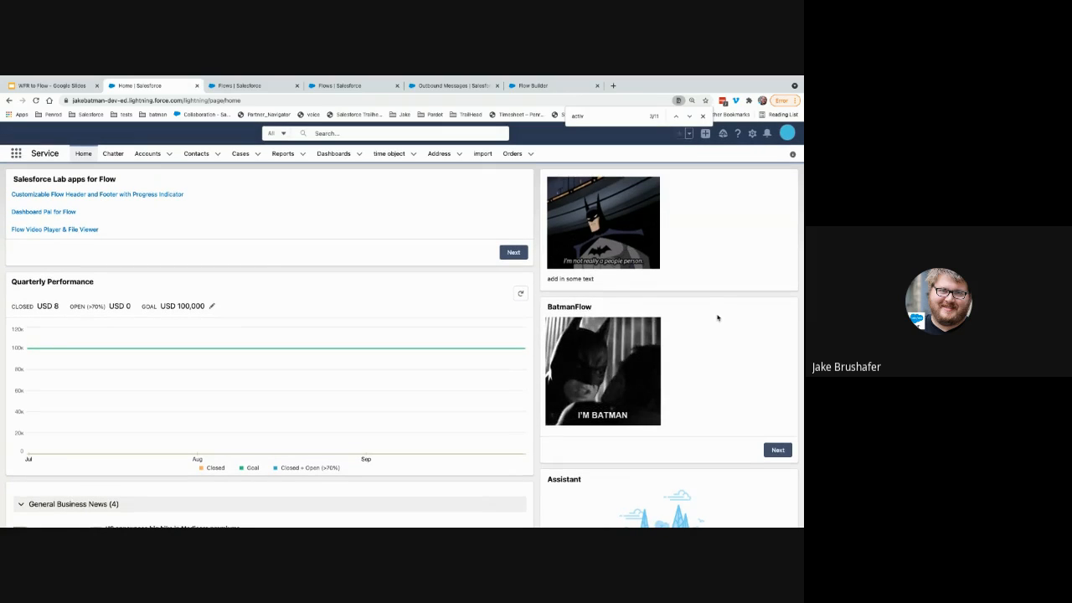
pyautogui.click(778, 450)
pyautogui.click(778, 435)
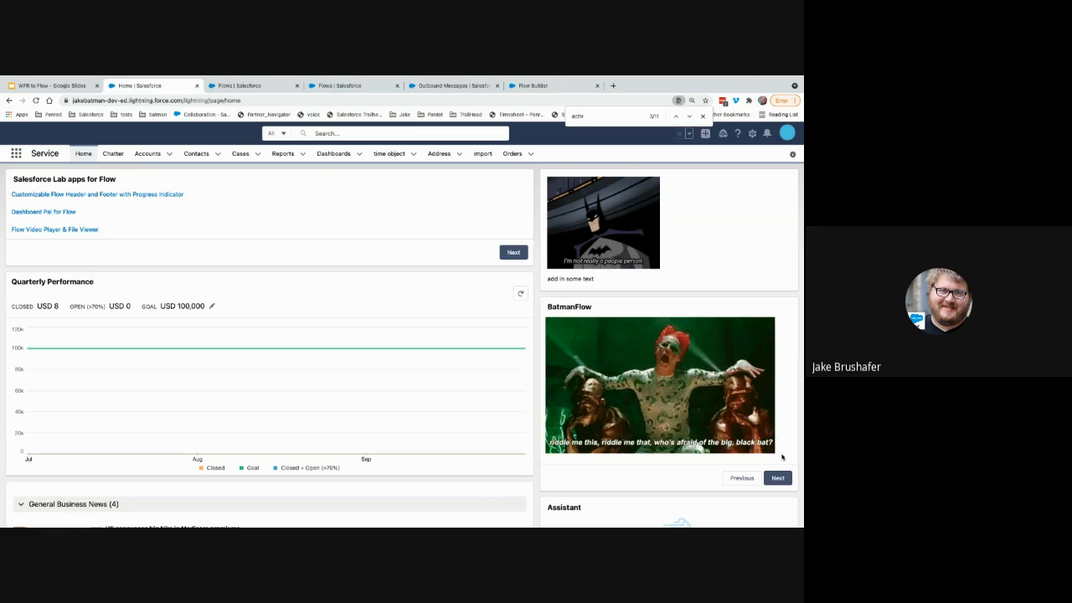
pyautogui.click(778, 434)
pyautogui.click(778, 434)
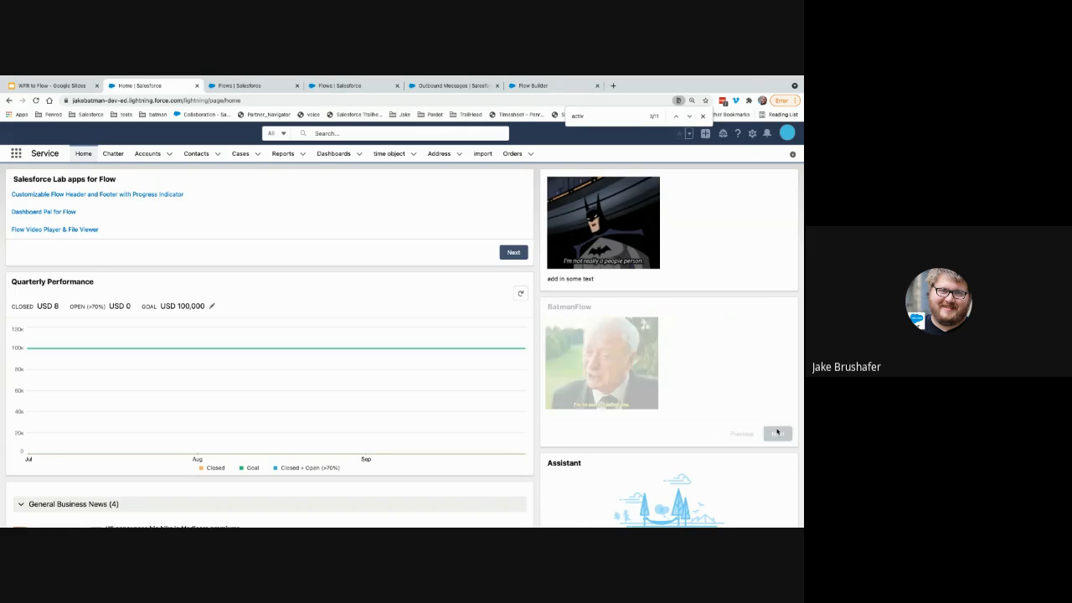
pyautogui.click(778, 433)
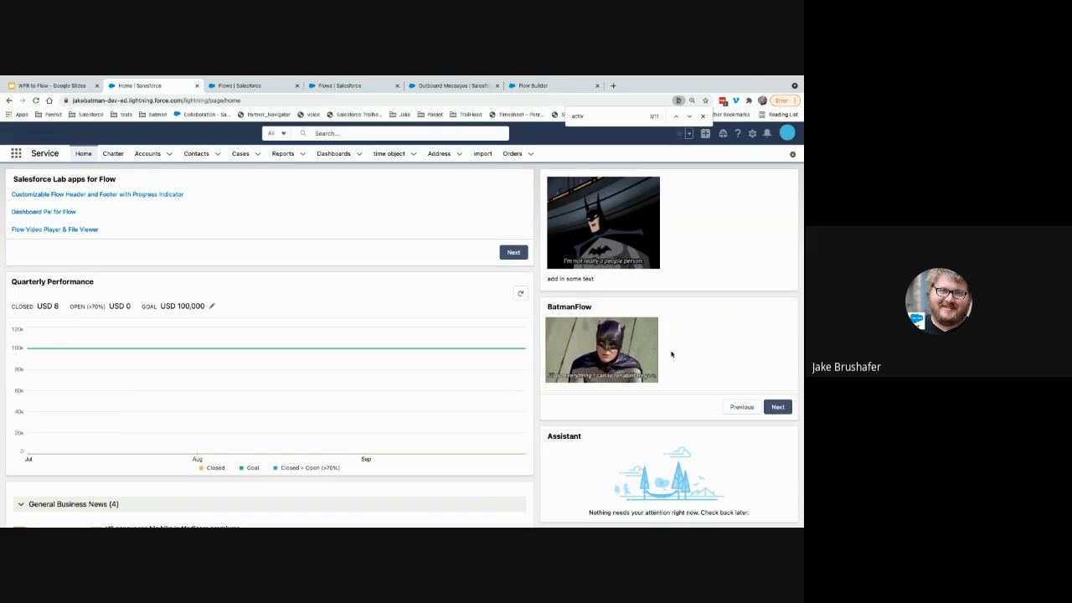
pyautogui.click(778, 406)
pyautogui.click(777, 391)
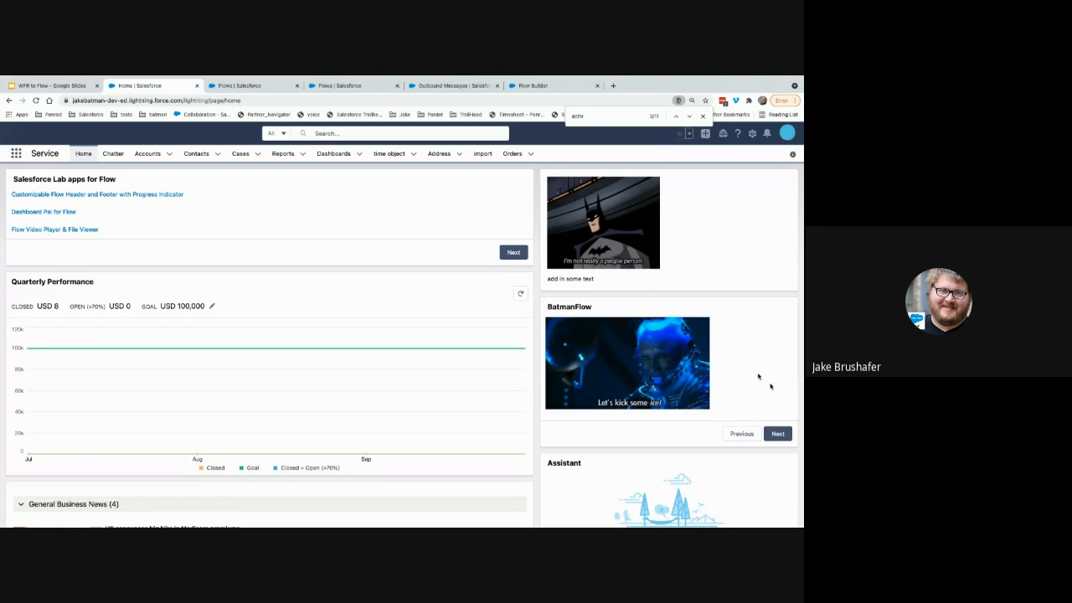
pyautogui.click(778, 433)
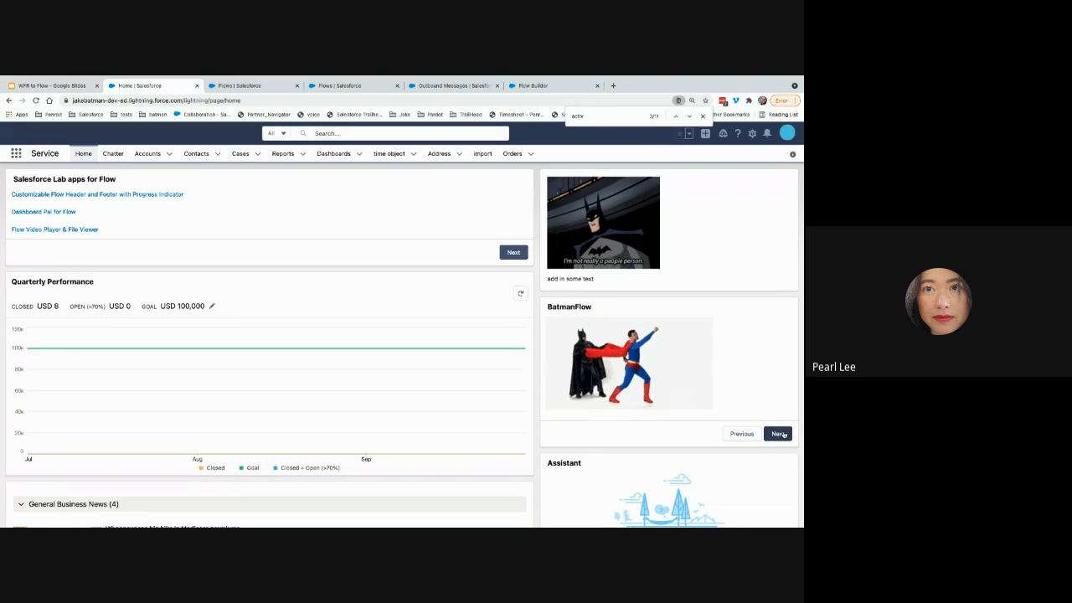
pyautogui.click(782, 434)
pyautogui.scroll(-2, 734, 430)
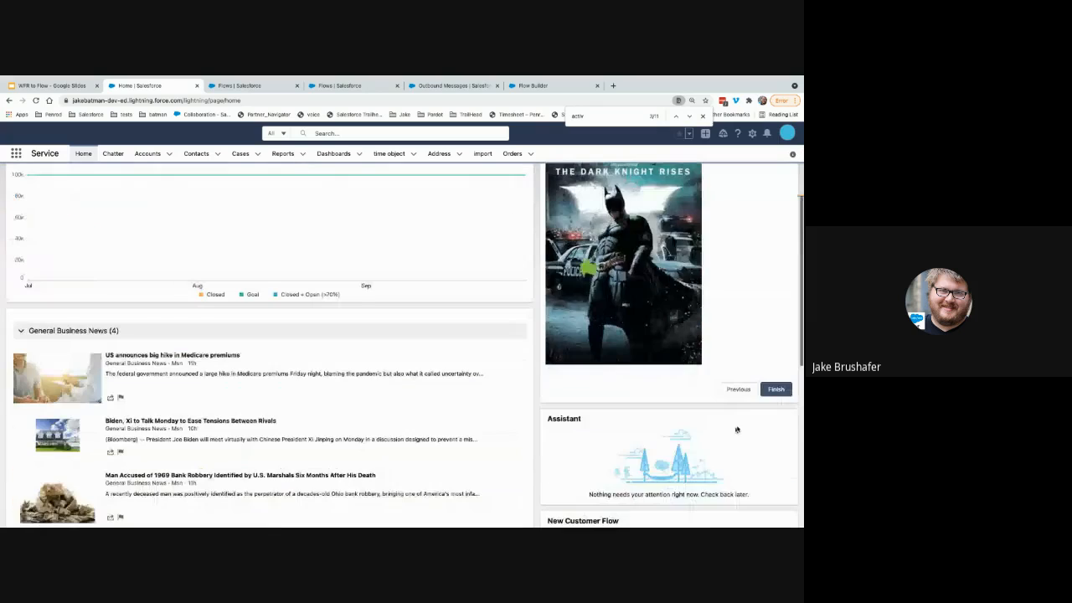
pyautogui.click(776, 388)
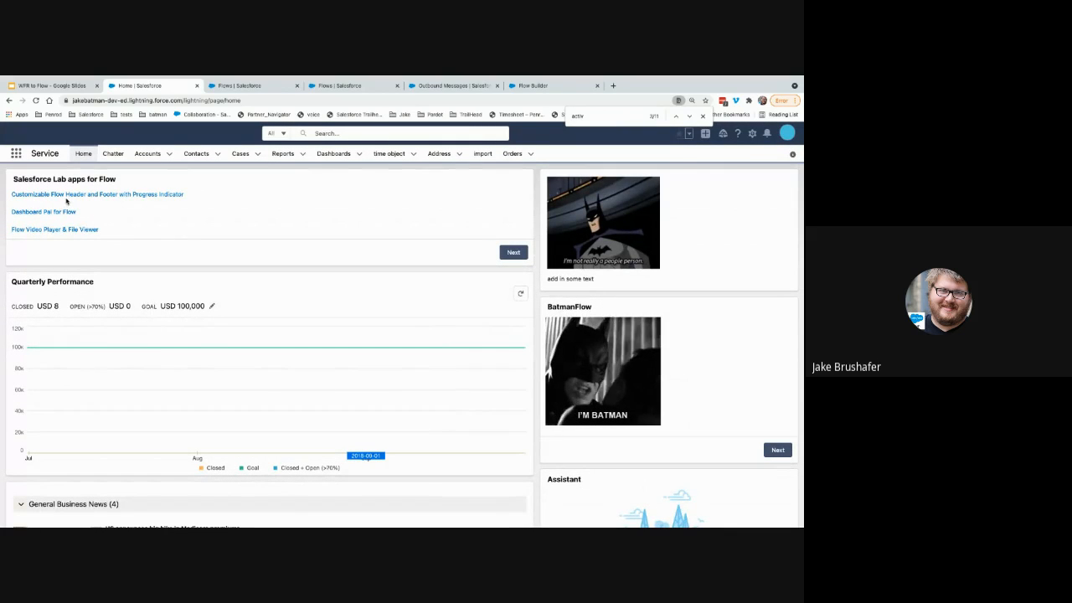
# Run the embedded Salesforce Lab apps for Flow and choose the All Opportunities dashboard at its Select Dashboard stage.
pyautogui.click(514, 252)
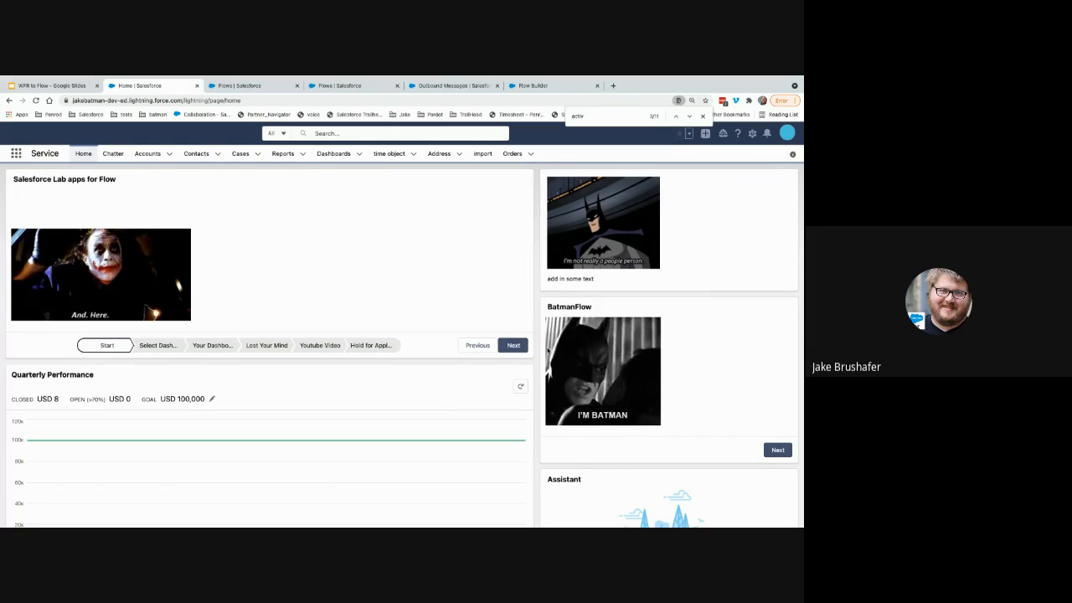
pyautogui.click(514, 345)
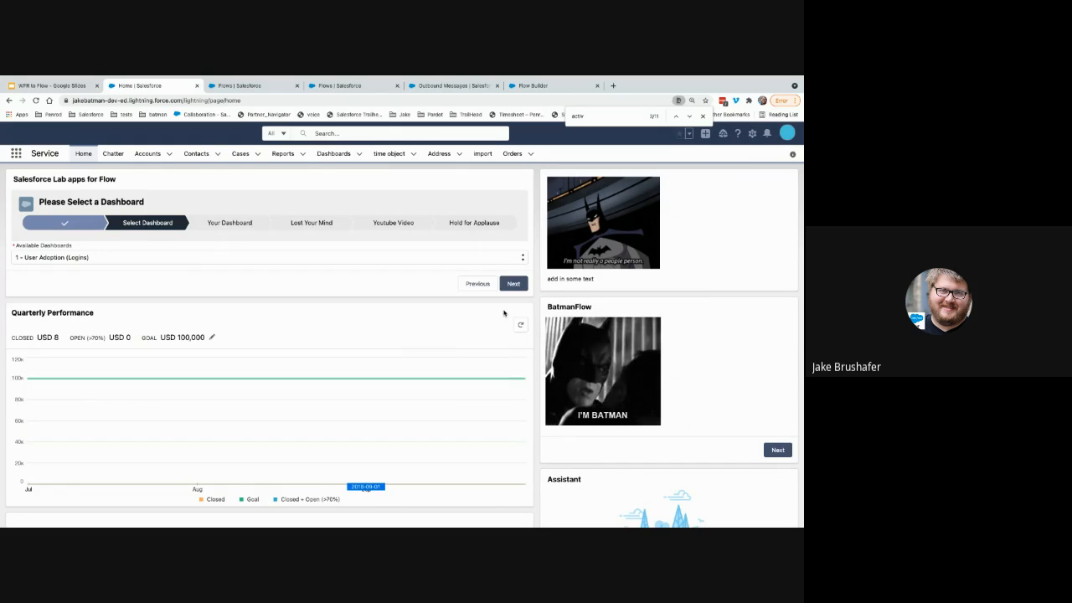
pyautogui.click(456, 258)
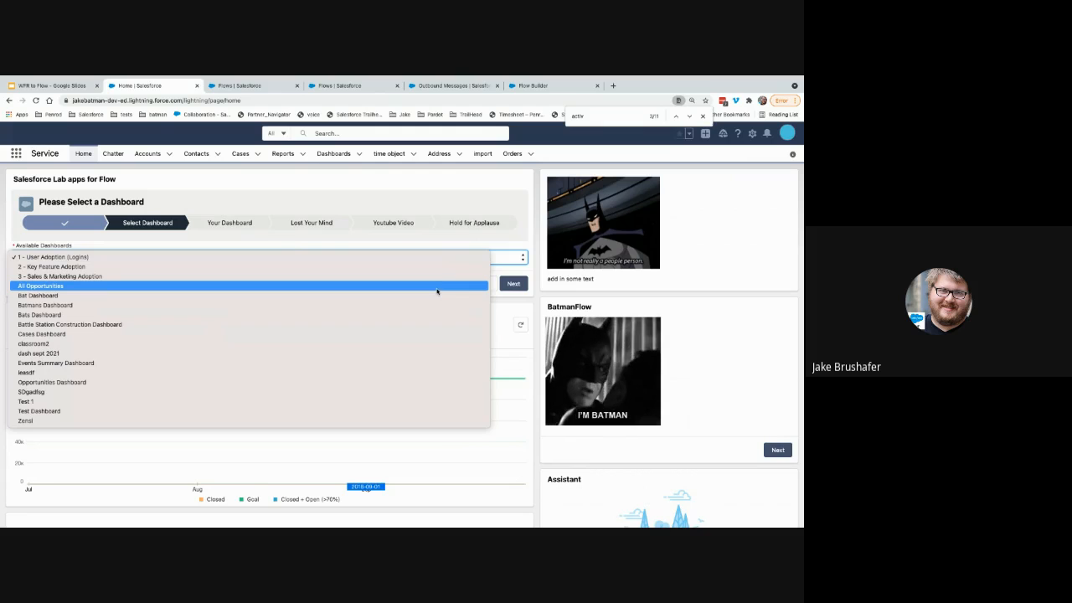
pyautogui.click(436, 290)
pyautogui.click(514, 283)
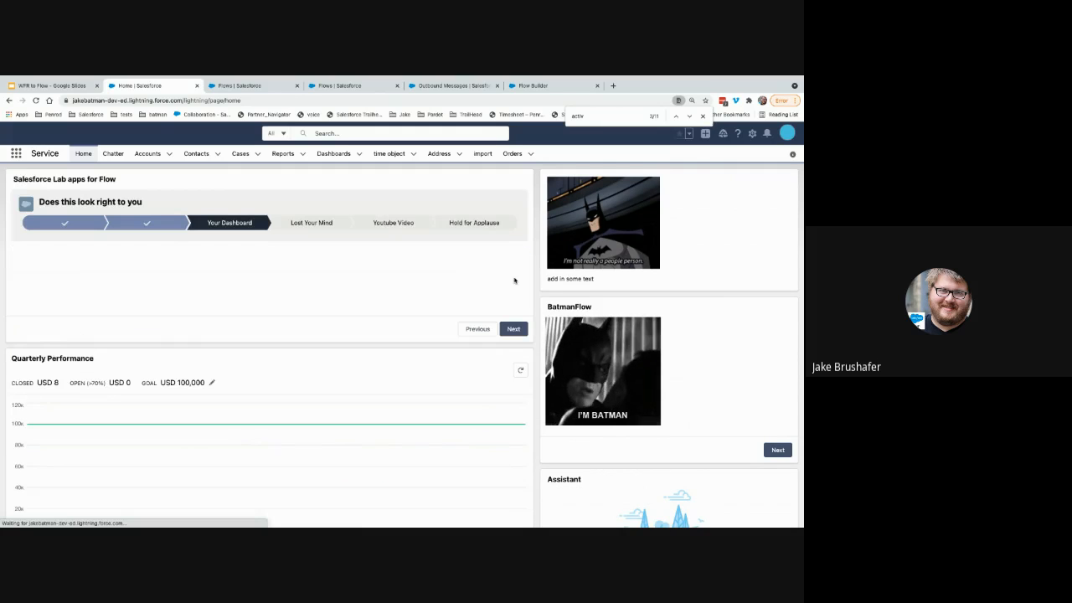
pyautogui.click(513, 329)
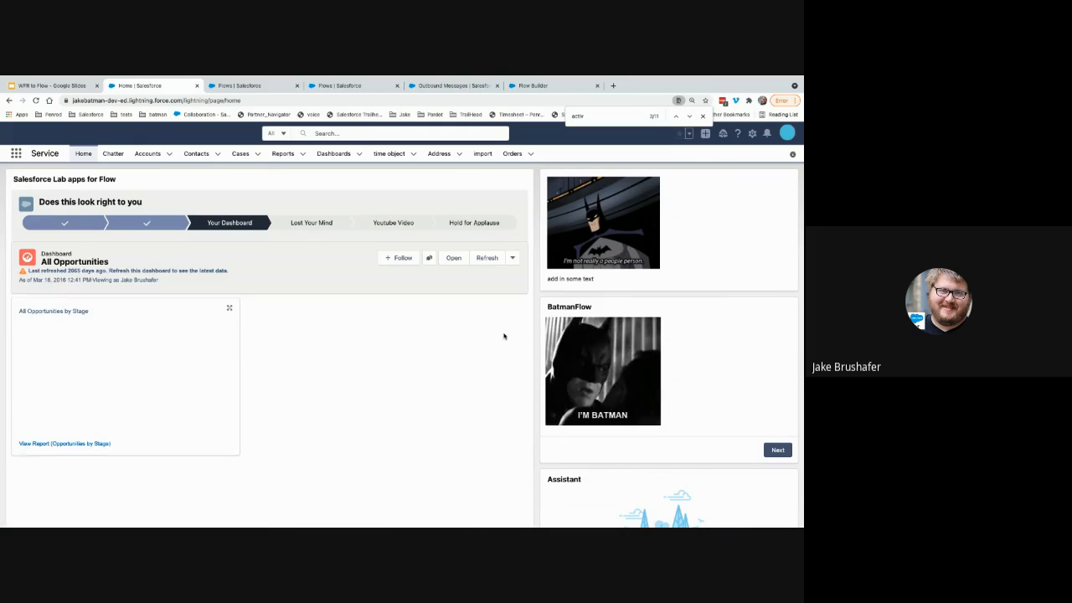
# Advance the Salesforce Lab apps flow past the dashboard and Lost Your Mind stages to the Youtube Video stage.
pyautogui.scroll(-1, 492, 344)
pyautogui.scroll(-3, 502, 399)
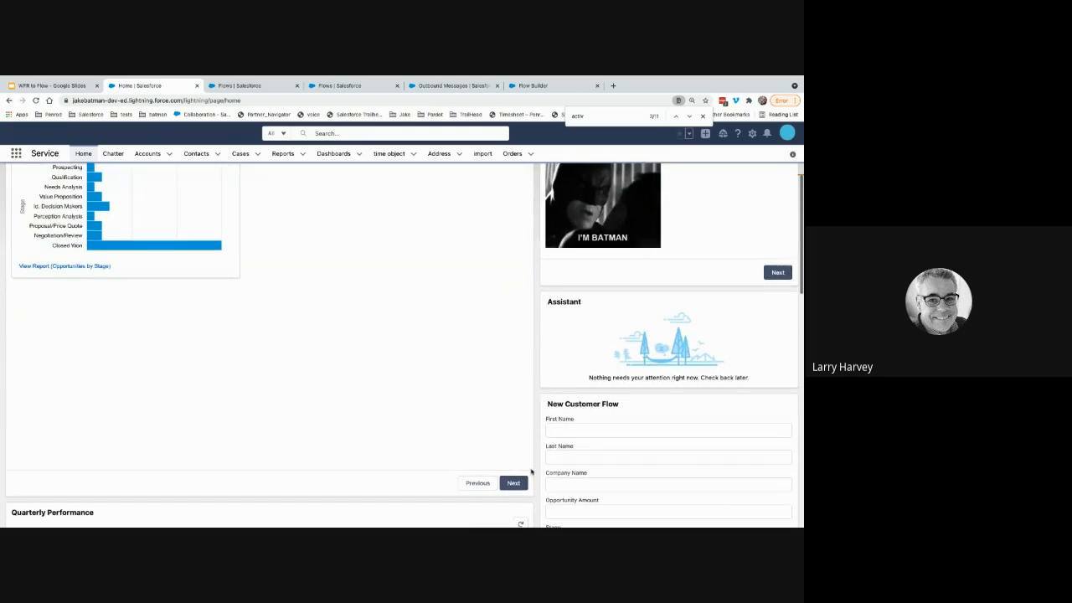
pyautogui.click(517, 481)
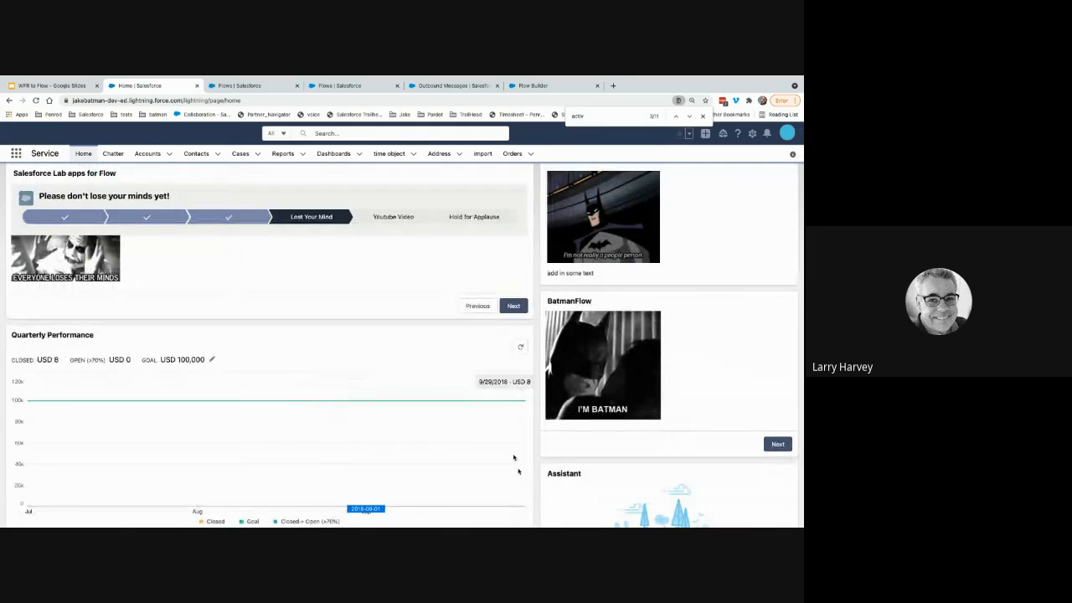
pyautogui.click(507, 306)
pyautogui.scroll(-1, 536, 390)
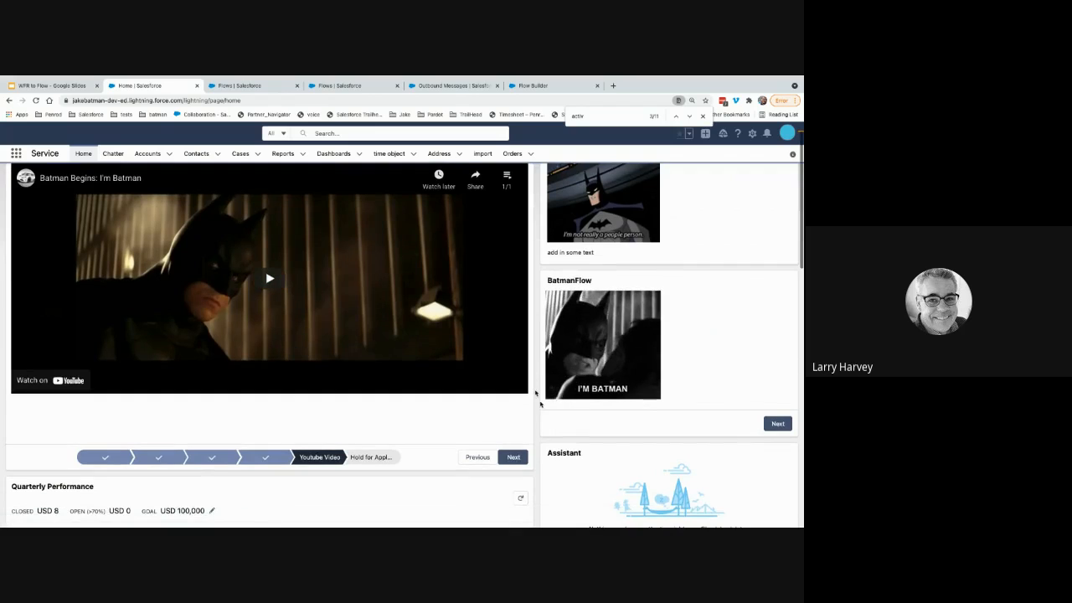
# Advance the Salesforce Lab apps flow past Youtube Video, Hold for Applause, Flow Magic Picklists and Address Picker Autocomplete, and finish it.
pyautogui.click(516, 458)
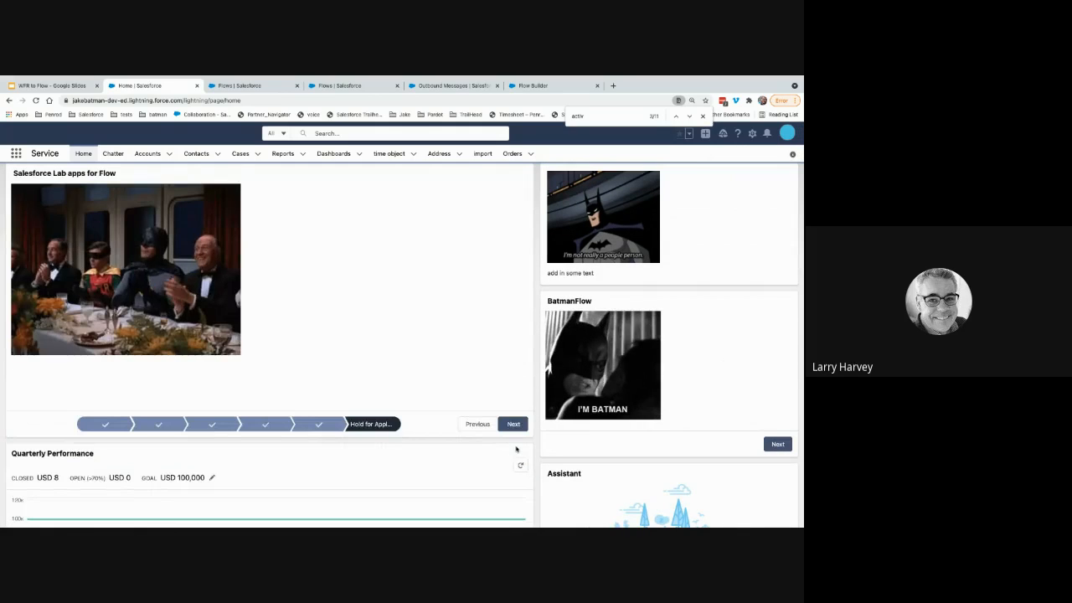
pyautogui.click(511, 424)
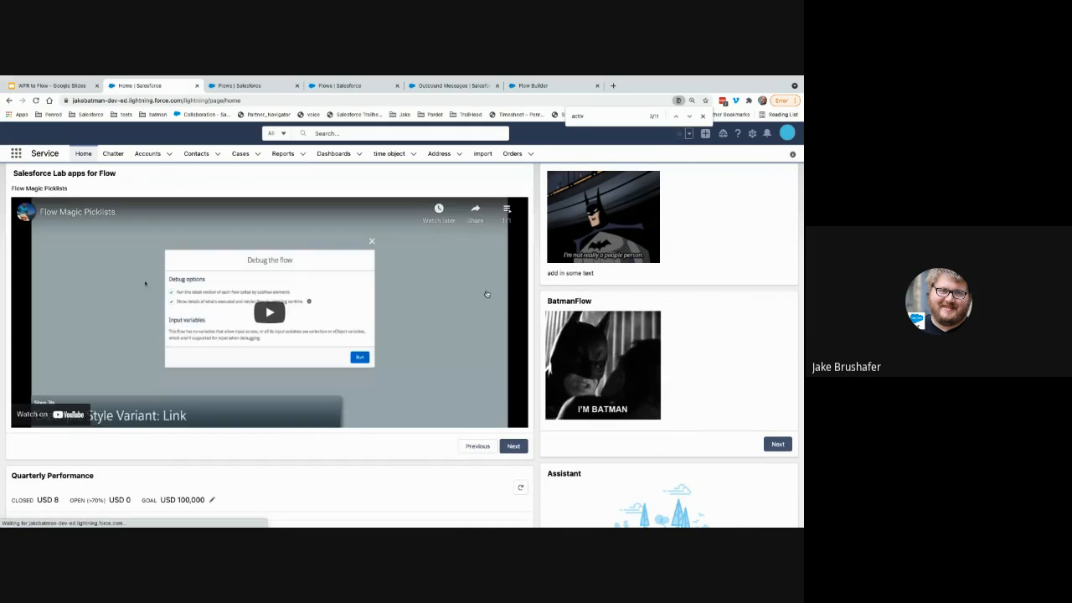
pyautogui.scroll(-1, 503, 352)
pyautogui.click(513, 382)
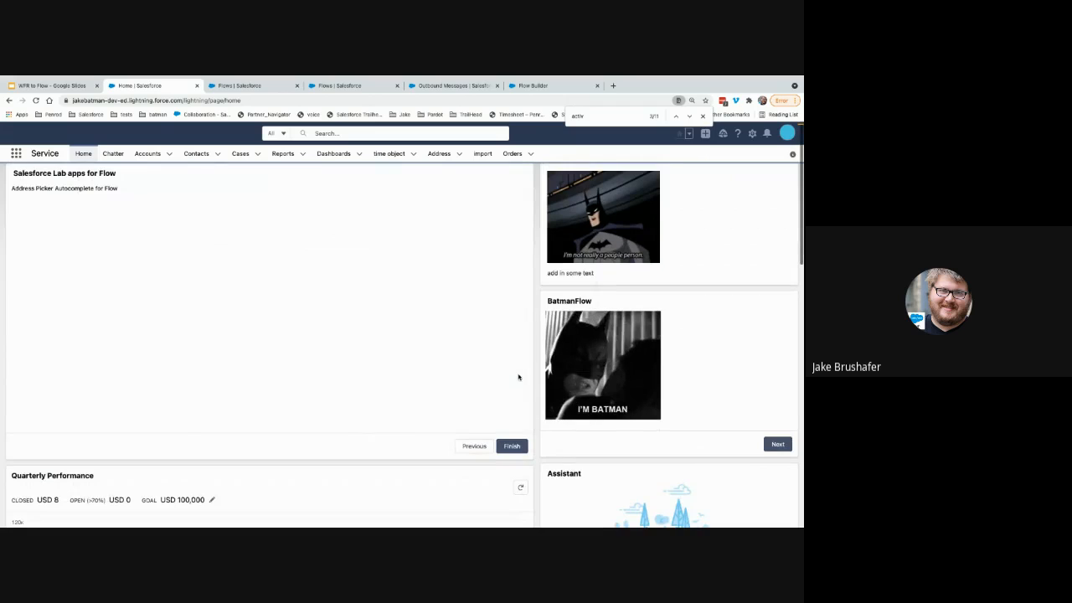
pyautogui.click(507, 446)
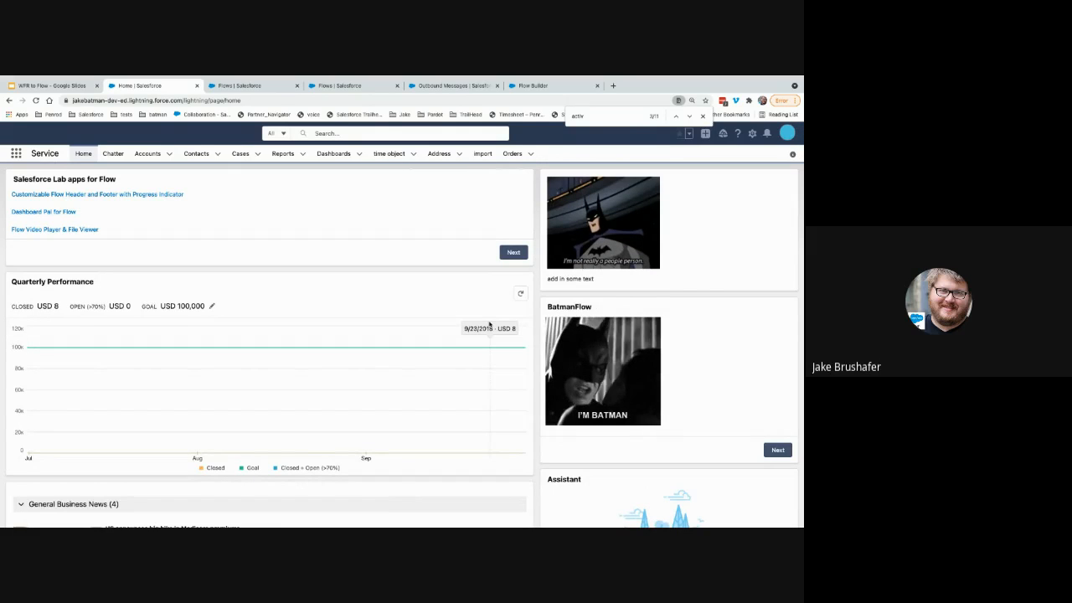
# Fill in the customer's first name and last name in the Home page's New Customer Flow, with brewha as the company name.
pyautogui.scroll(-3, 482, 306)
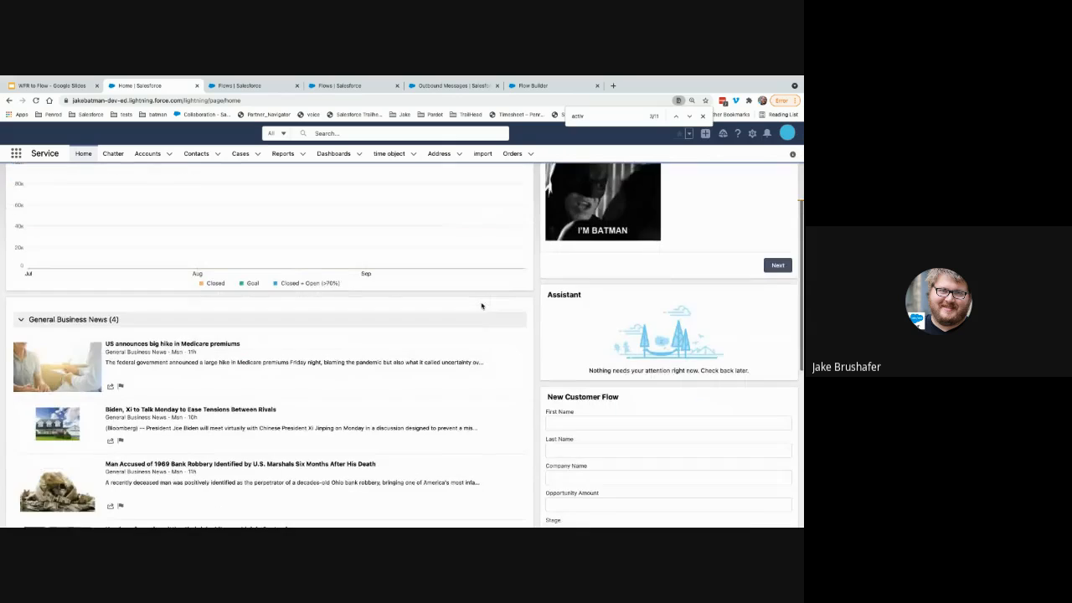
pyautogui.scroll(3, 481, 306)
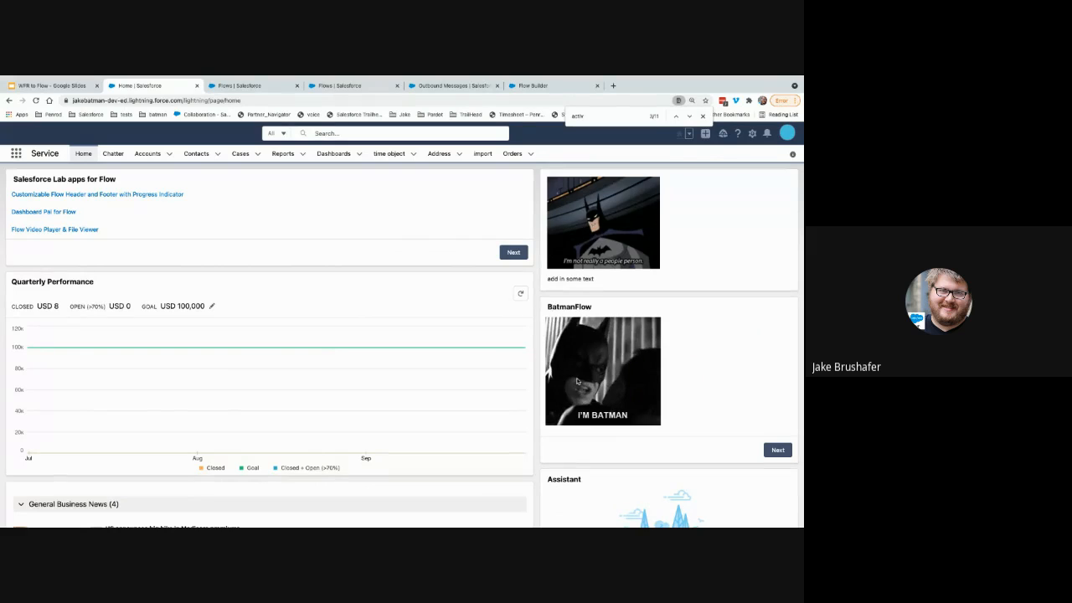
pyautogui.scroll(-5, 551, 307)
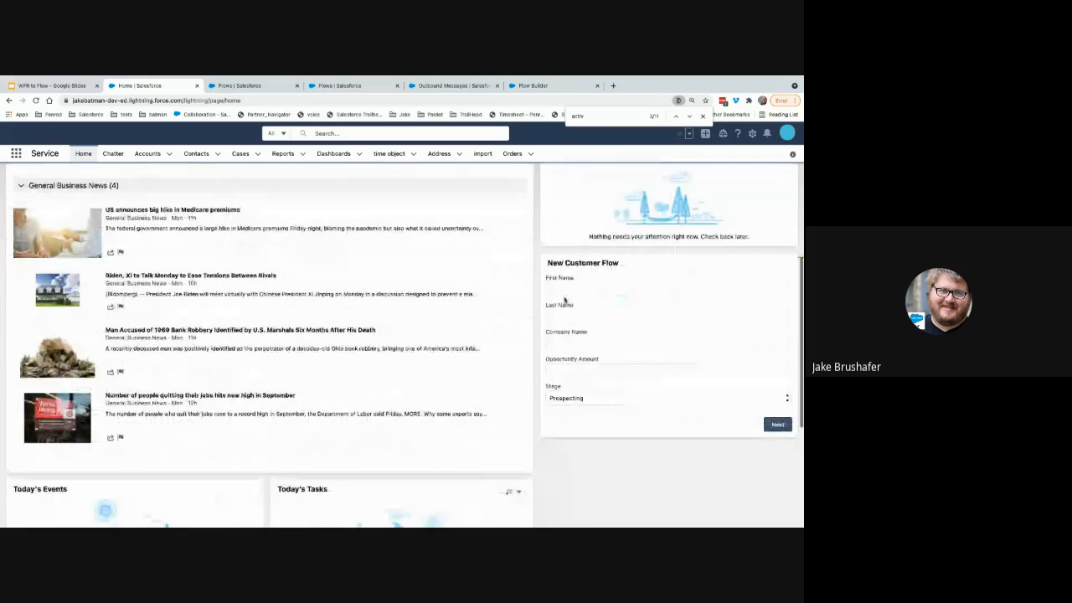
pyautogui.click(567, 290)
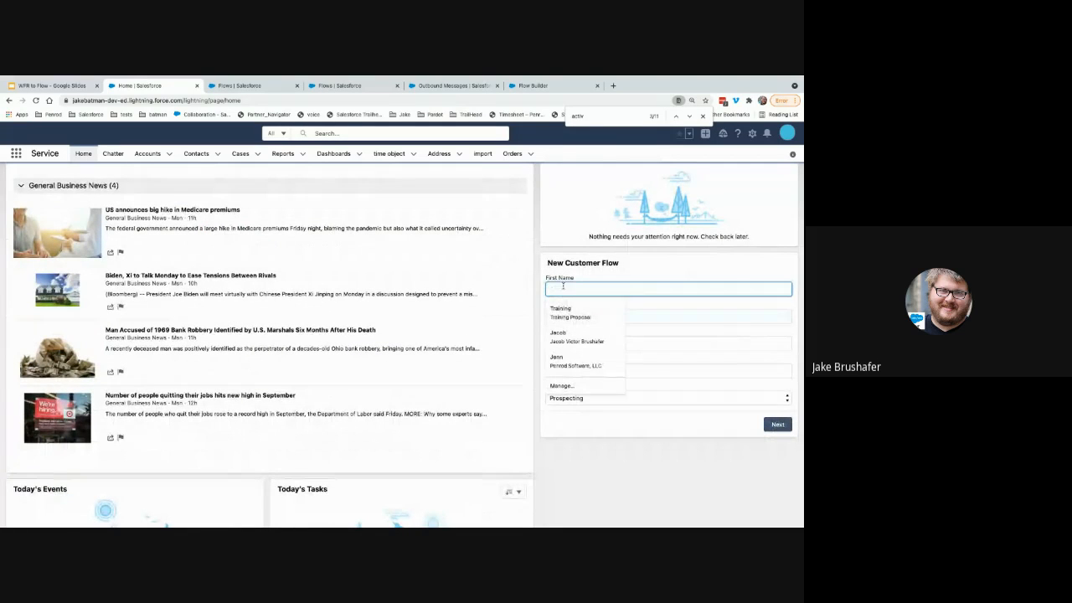
pyautogui.click(742, 331)
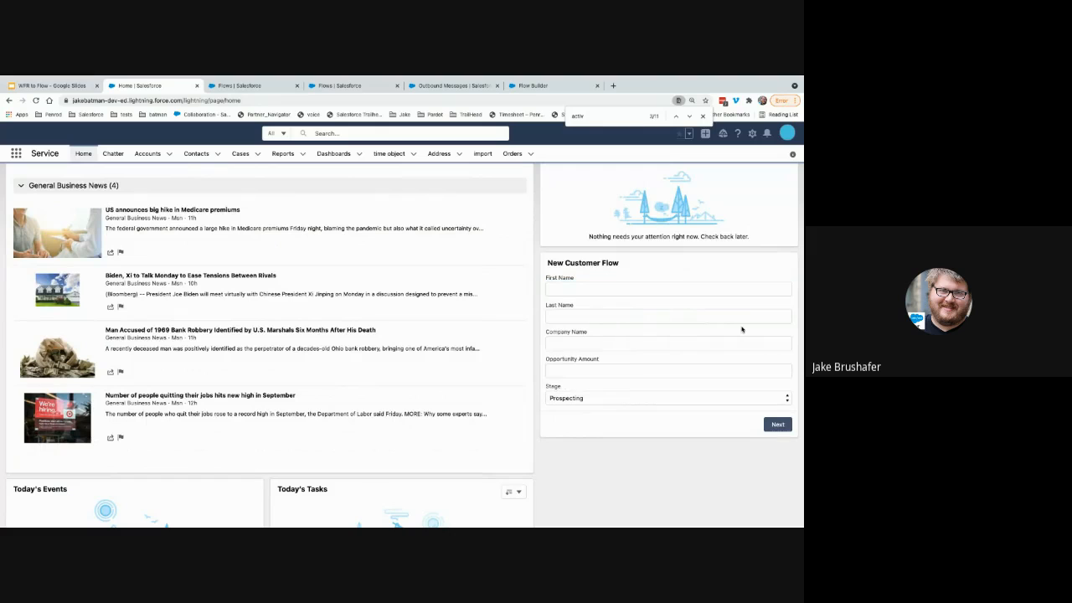
pyautogui.click(611, 290)
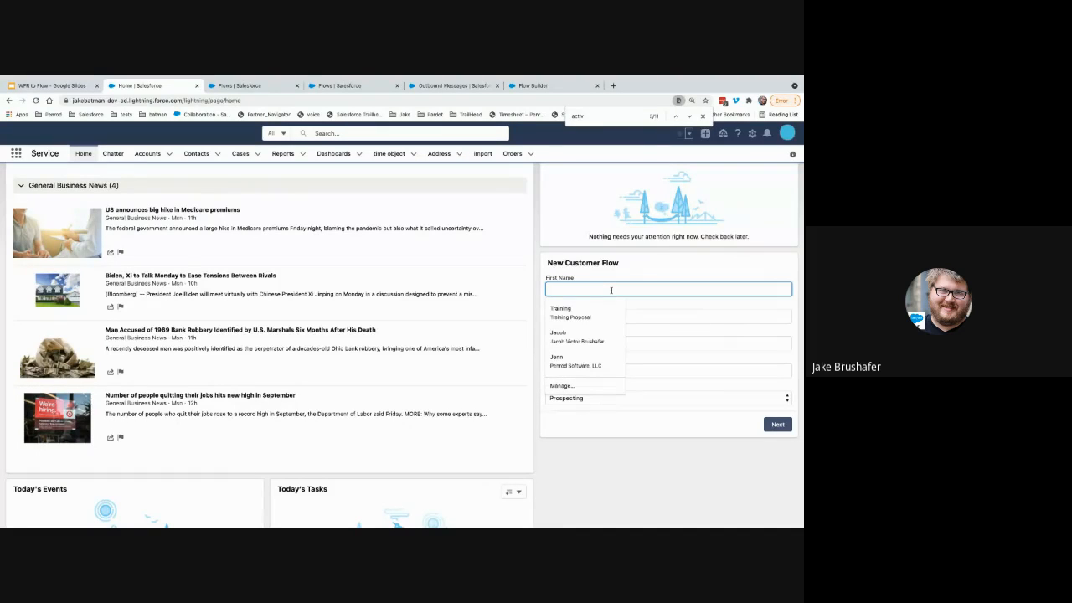
pyautogui.write('jake')
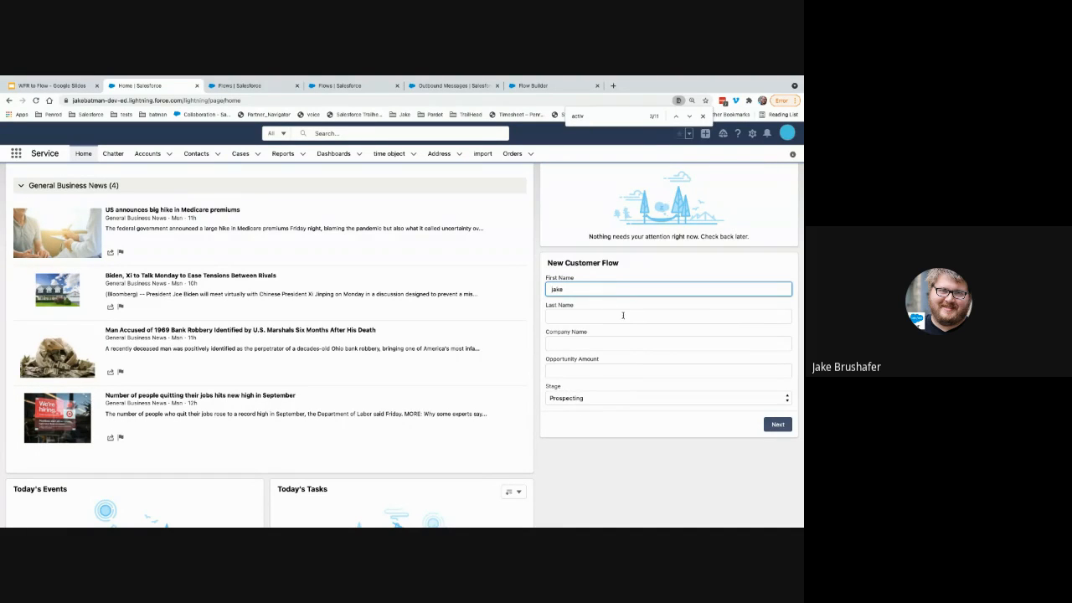
pyautogui.click(623, 315)
pyautogui.write('brew')
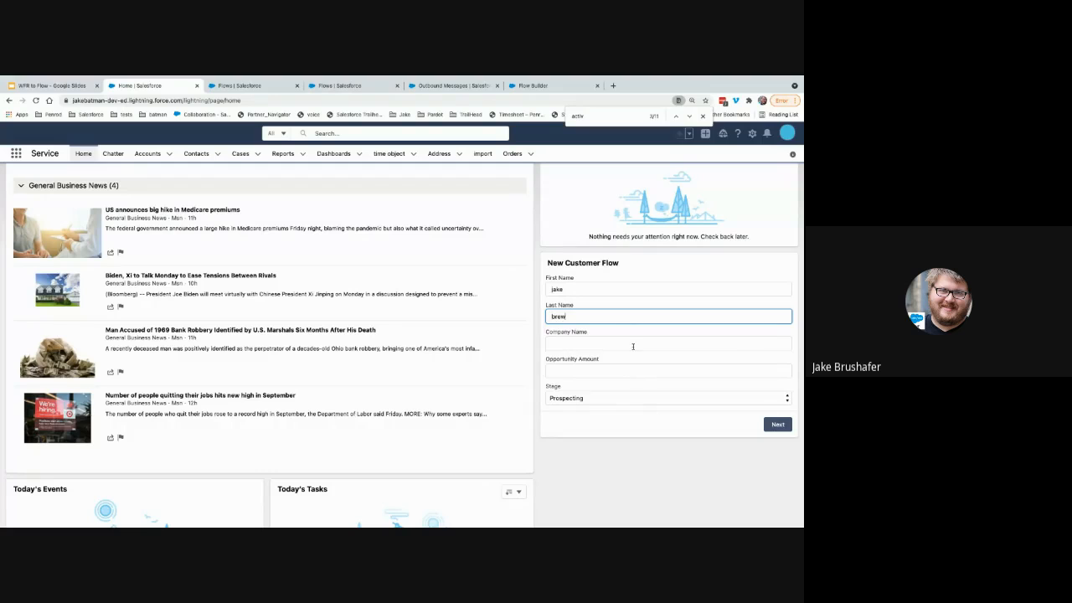
pyautogui.click(634, 344)
pyautogui.write('brewha')
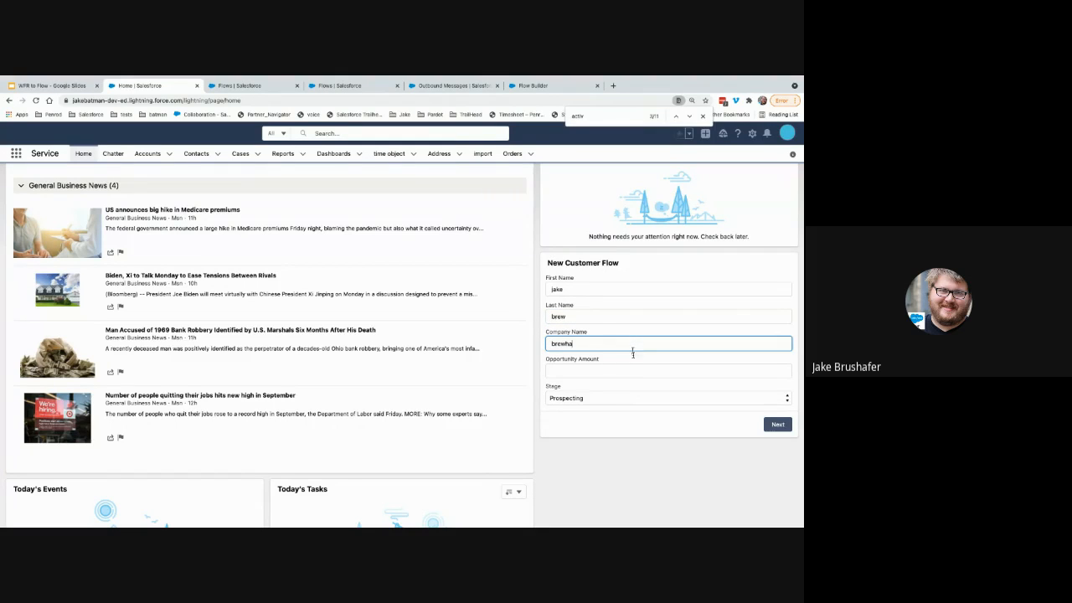
# Set the opportunity amount to 123 and submit the New Customer Flow with the Prospecting stage.
pyautogui.click(661, 429)
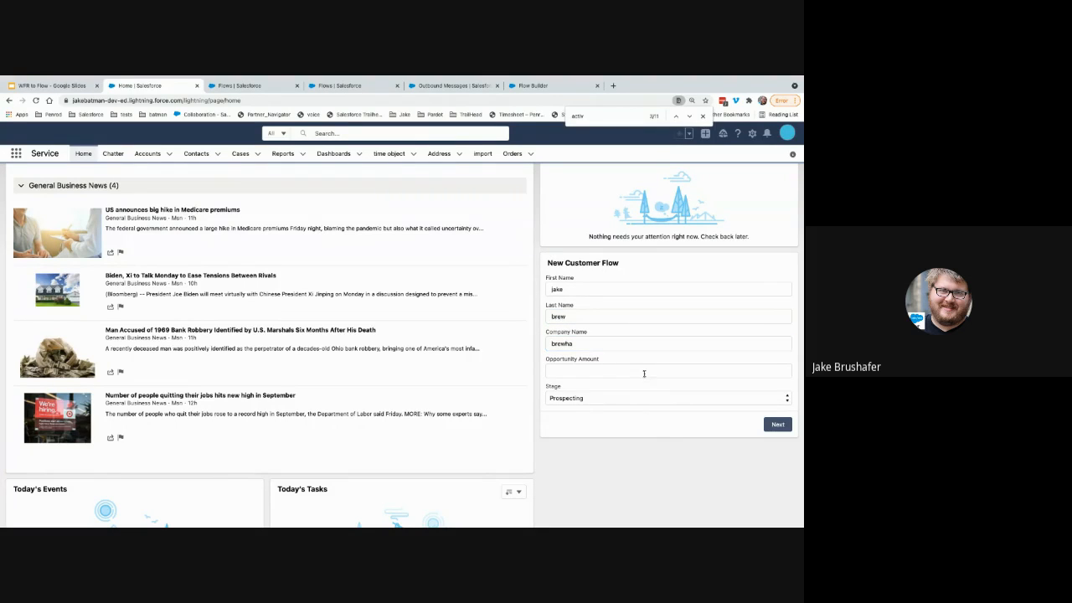
pyautogui.click(645, 371)
pyautogui.write('123')
pyautogui.click(661, 424)
pyautogui.click(778, 428)
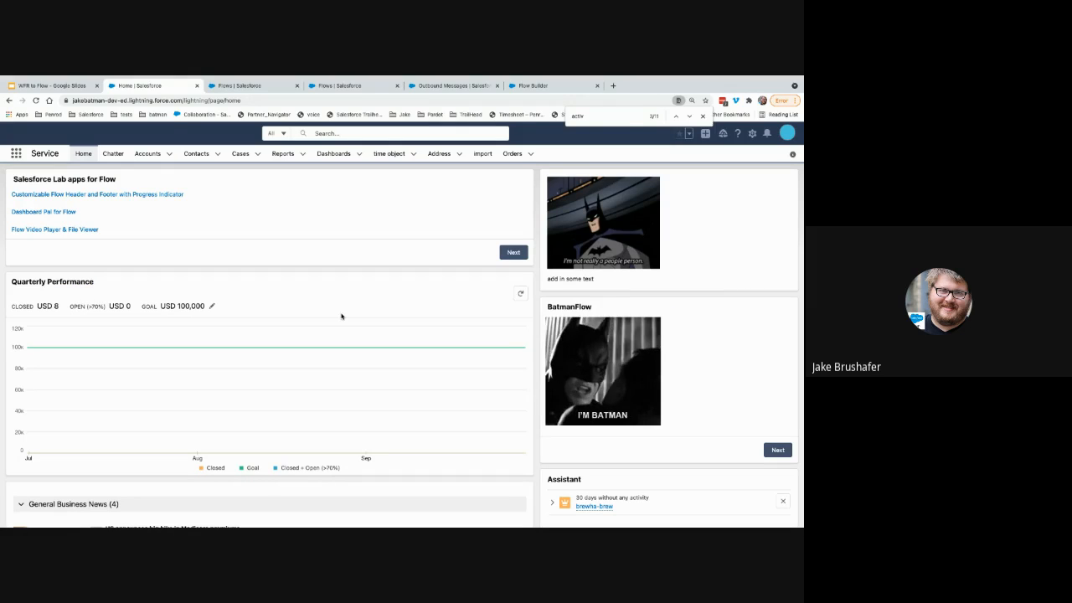
# Open the brewha account and examine its details and its related contacts and opportunities.
pyautogui.click(148, 153)
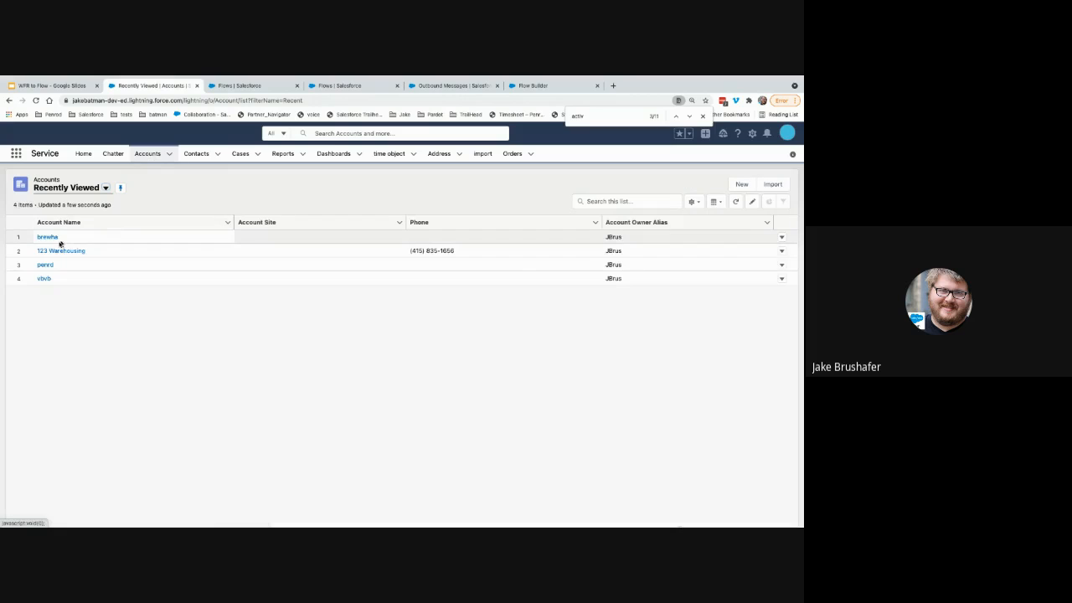
pyautogui.click(48, 237)
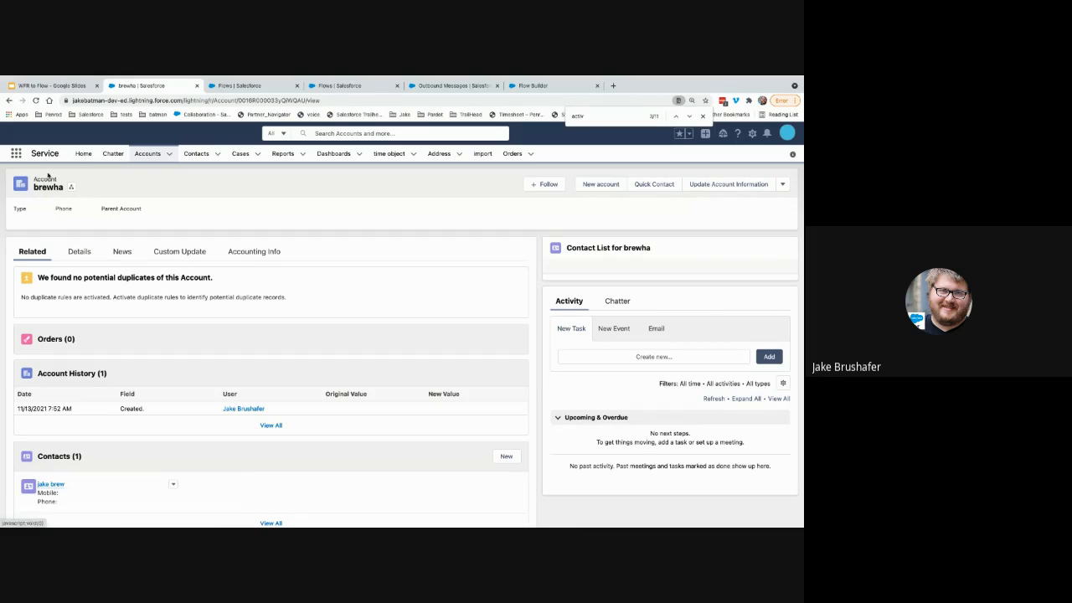
pyautogui.click(79, 251)
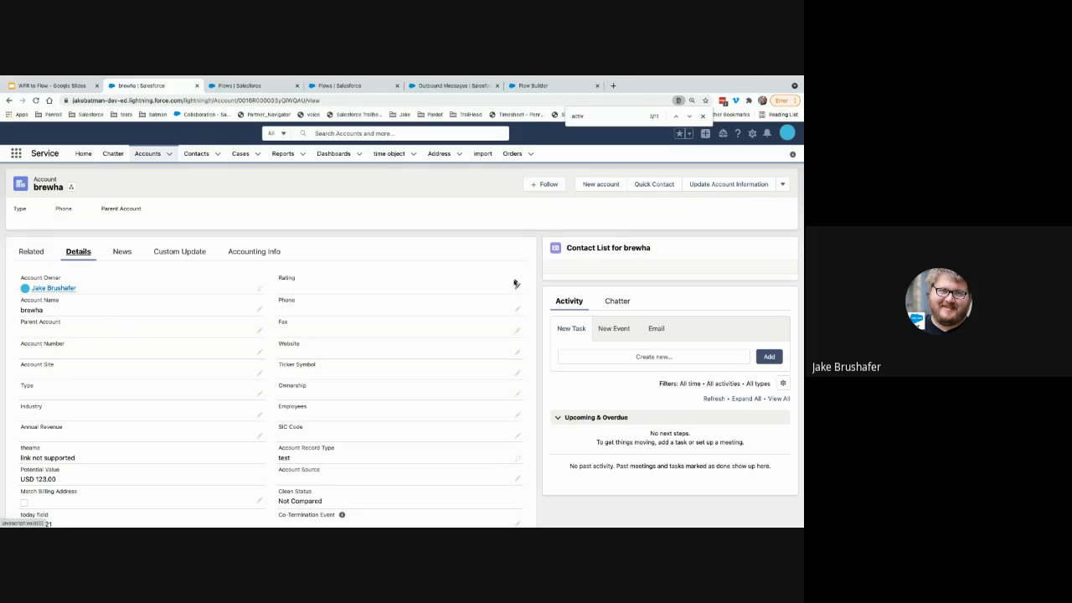
pyautogui.scroll(-3, 515, 286)
pyautogui.scroll(-3, 513, 286)
pyautogui.scroll(6, 513, 286)
pyautogui.click(27, 251)
pyautogui.scroll(-3, 119, 334)
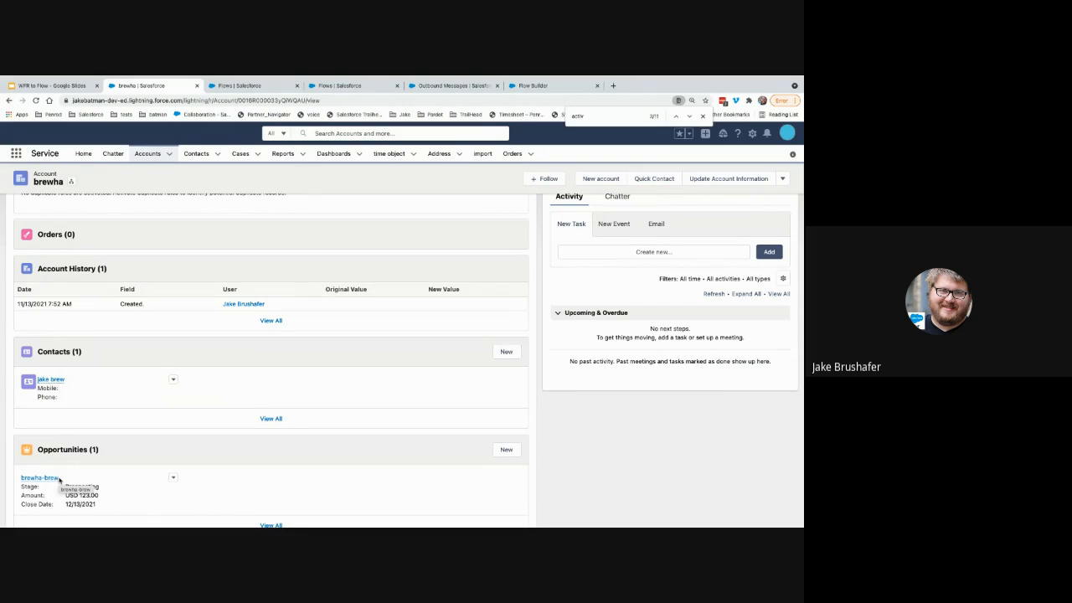
pyautogui.scroll(3, 163, 191)
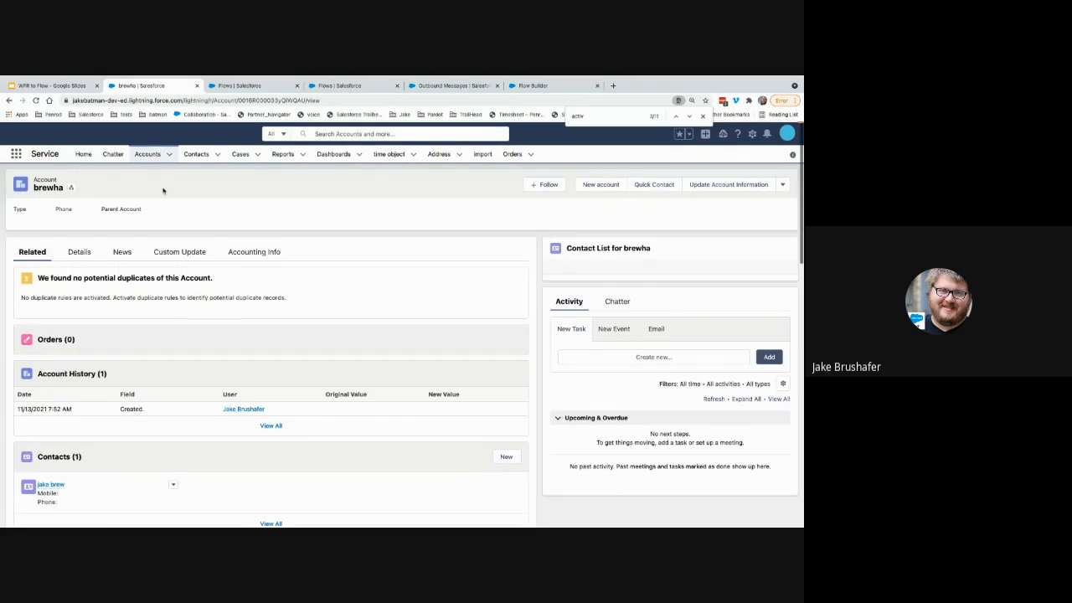
# Browse the Flows list in Setup, and return to the Service Home page to check the embedded customer form's flow name.
pyautogui.click(238, 85)
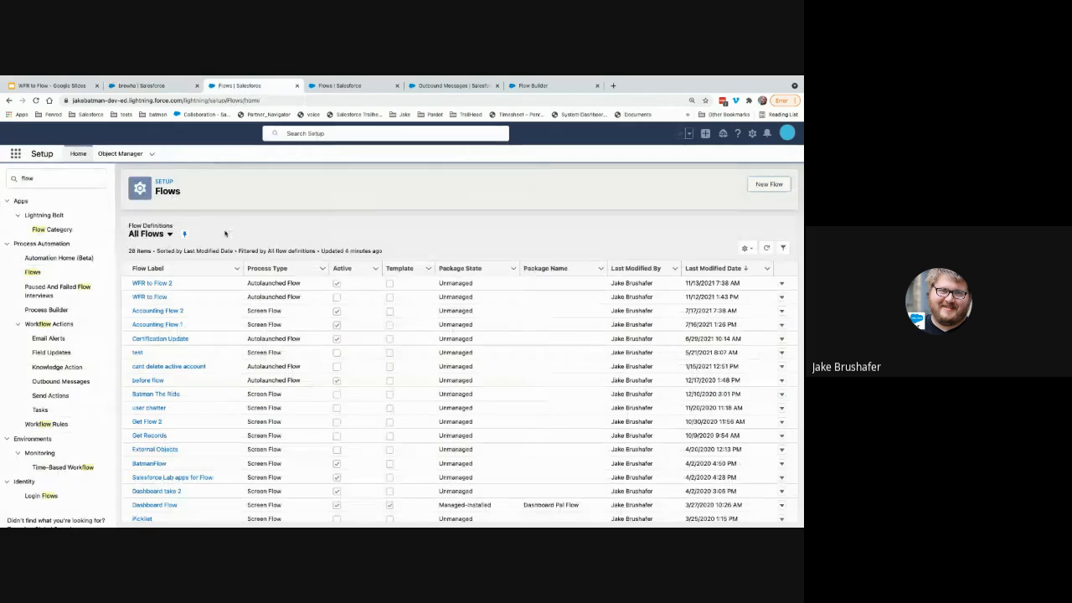
pyautogui.scroll(-2, 198, 360)
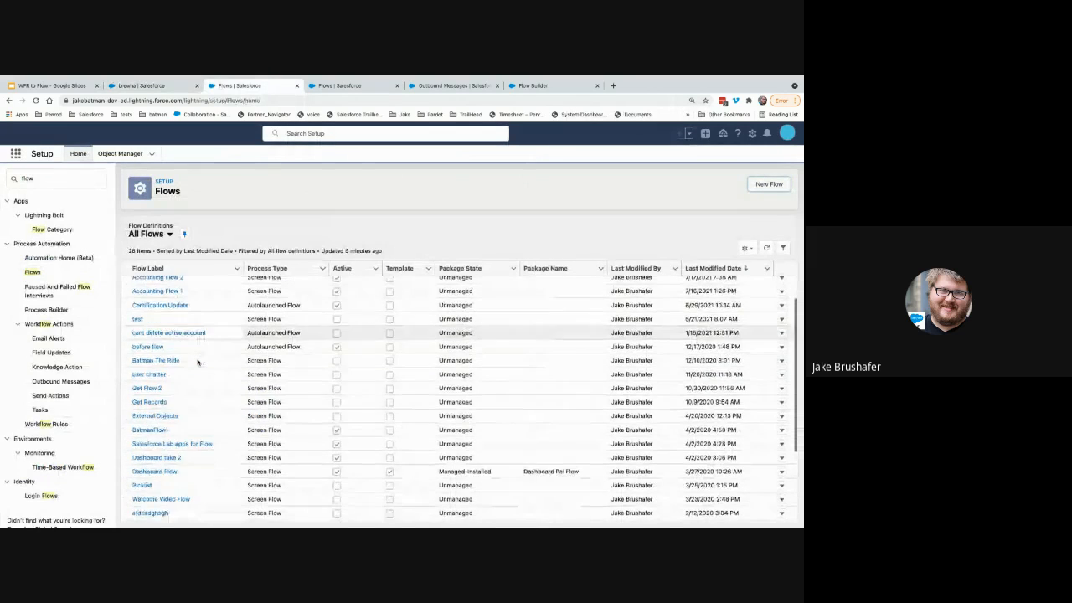
pyautogui.scroll(-5, 199, 362)
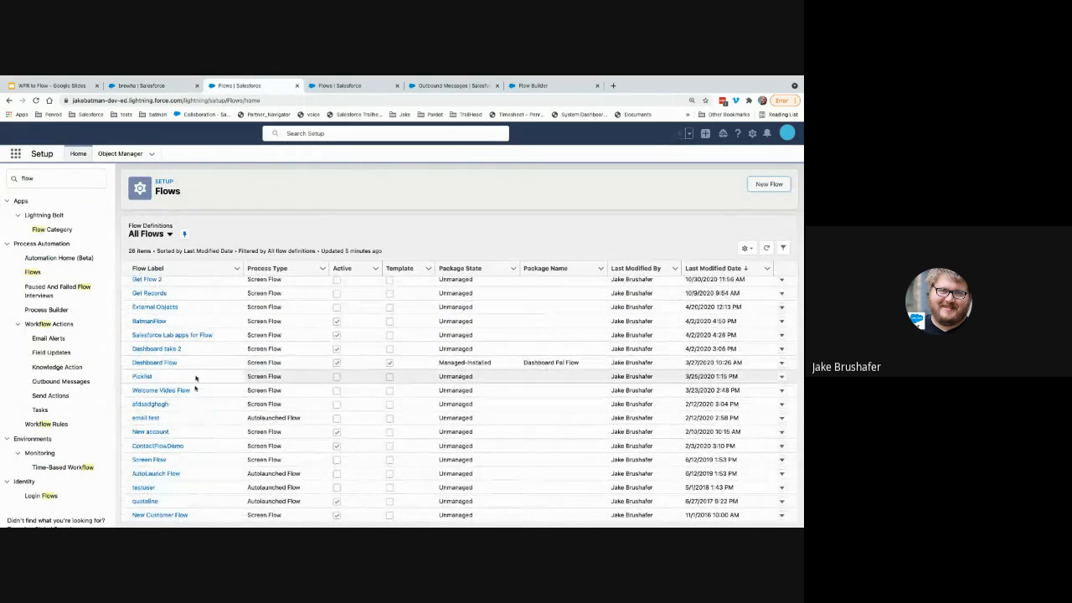
pyautogui.click(128, 87)
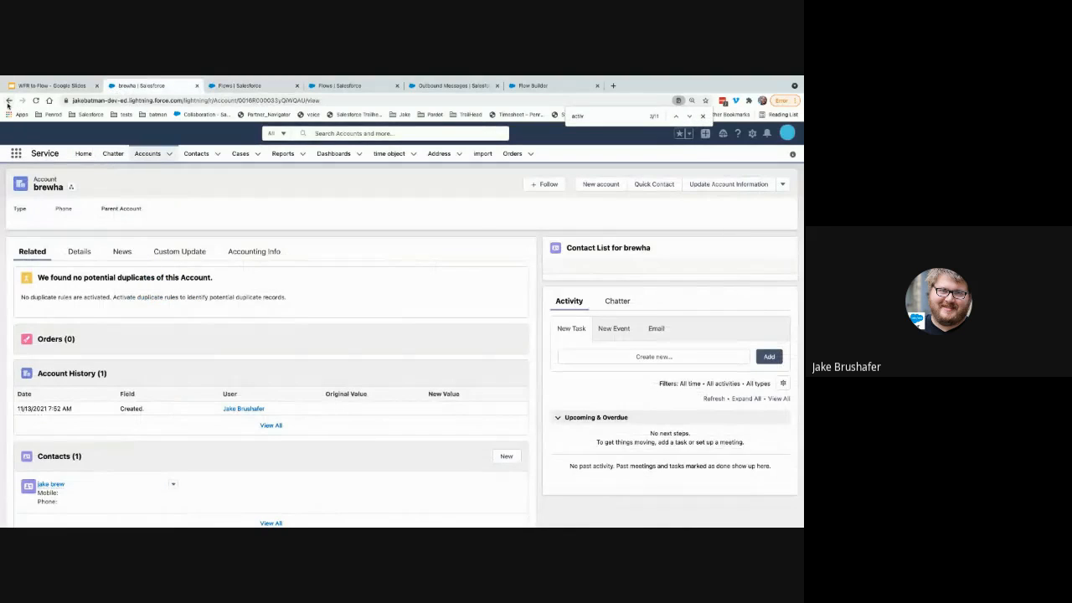
pyautogui.click(8, 101)
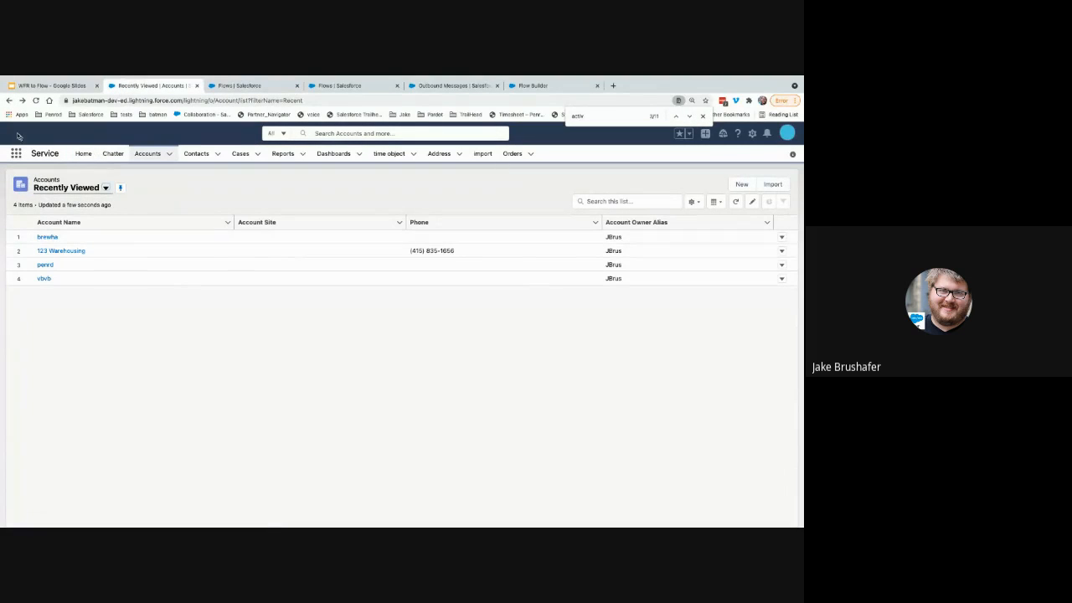
pyautogui.click(9, 100)
pyautogui.scroll(-5, 367, 350)
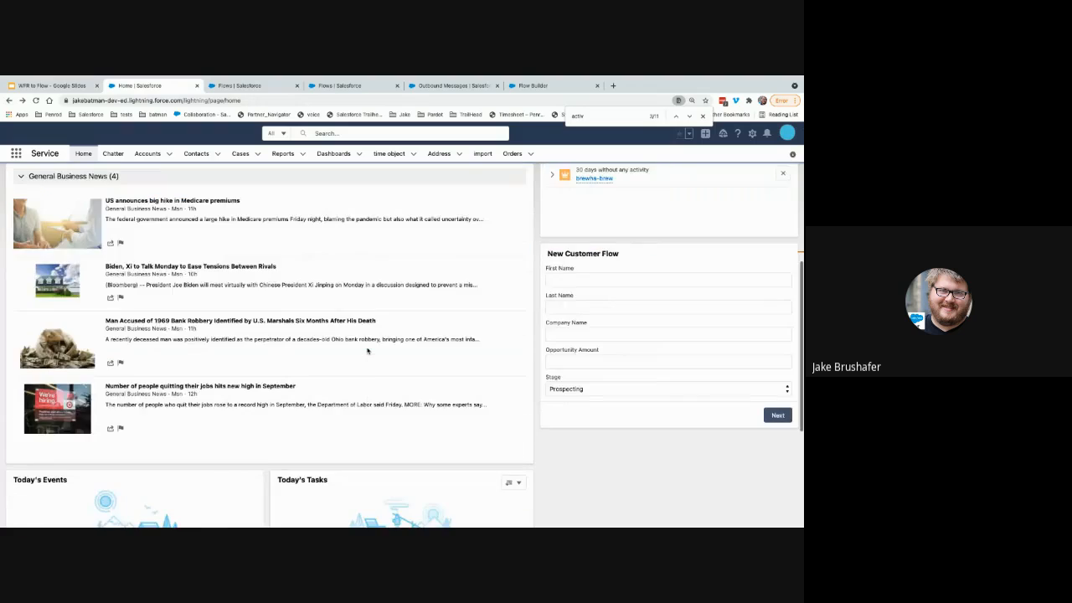
pyautogui.scroll(-3, 367, 350)
pyautogui.scroll(1, 367, 351)
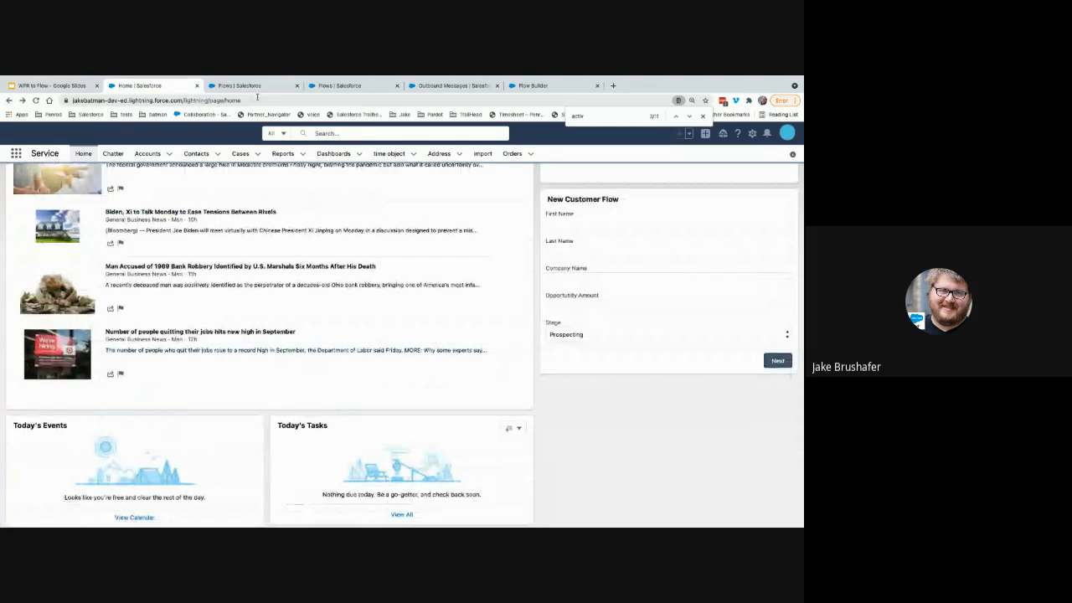
# Open New Customer Flow from the Flows list and examine its Gather Information screen element without changing it.
pyautogui.click(250, 86)
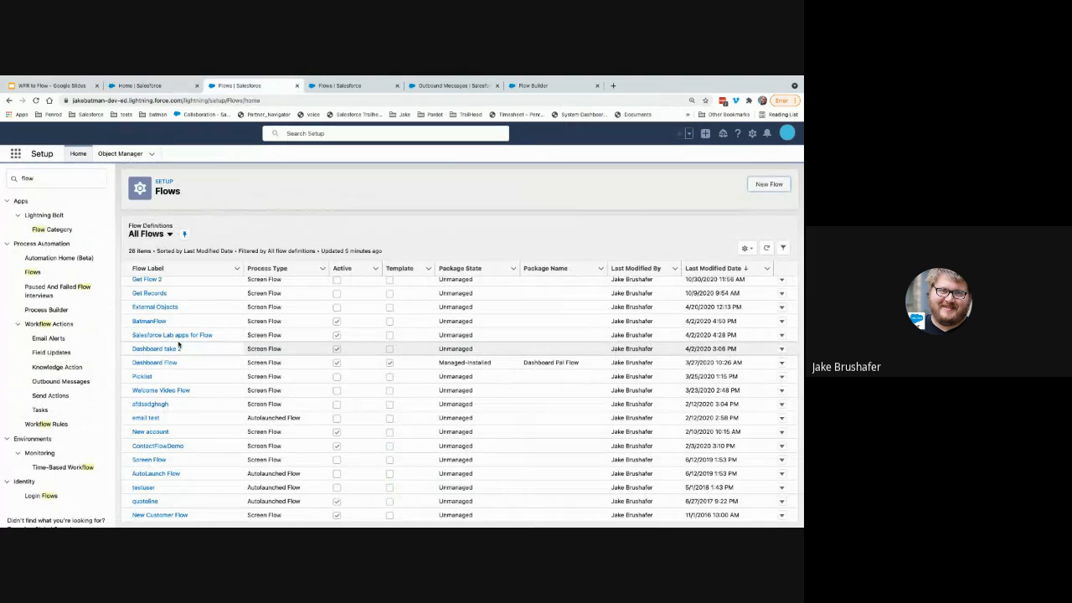
pyautogui.click(177, 515)
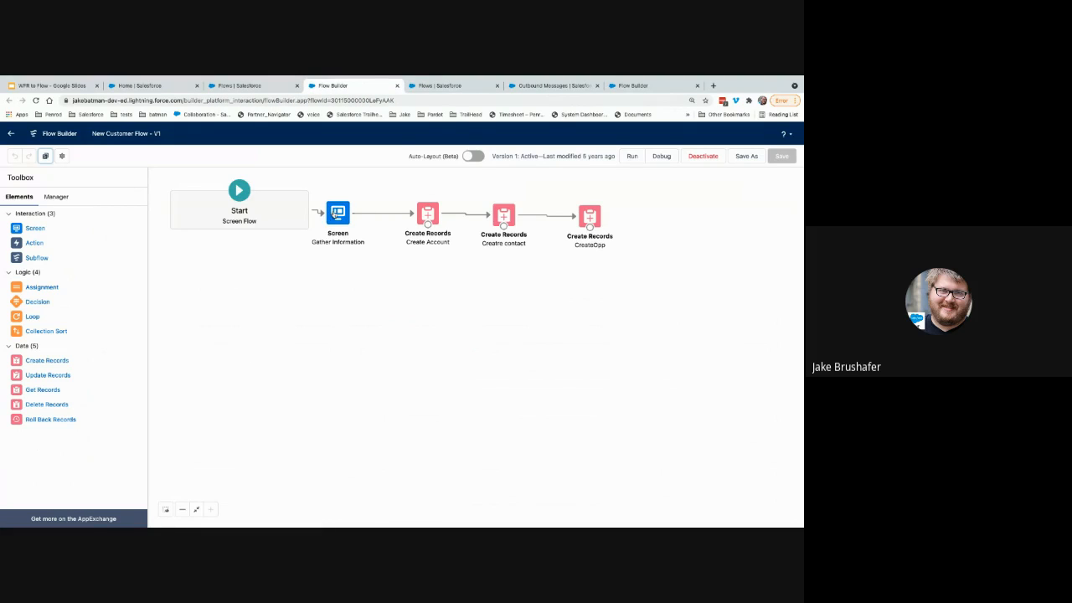
pyautogui.click(335, 213)
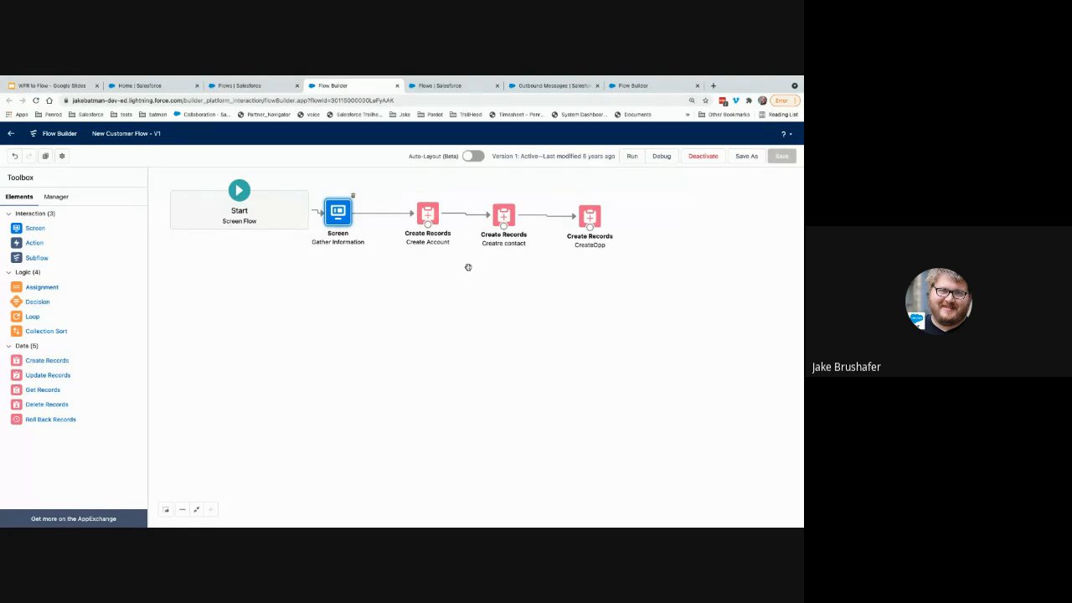
pyautogui.doubleClick(338, 222)
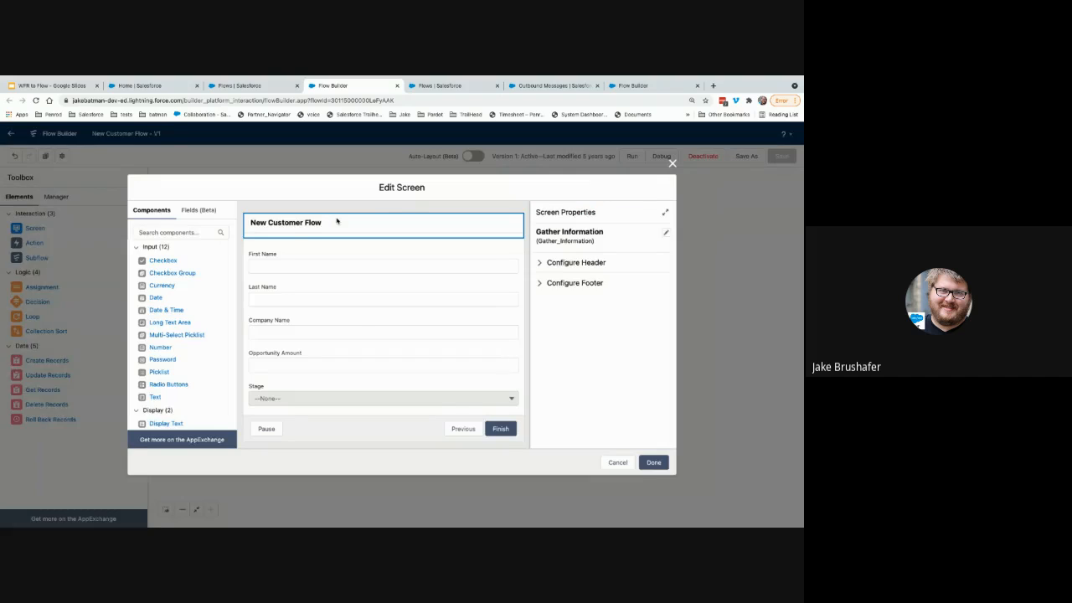
pyautogui.click(620, 464)
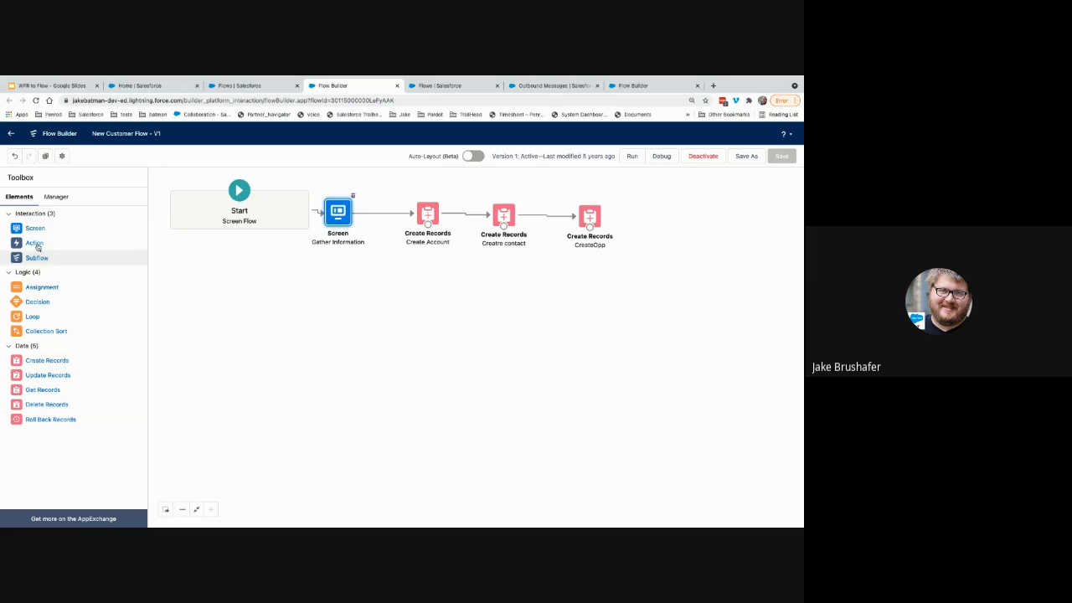
# Examine the Create Account element's field values and stored account ID variable, and close it without changes.
pyautogui.doubleClick(428, 214)
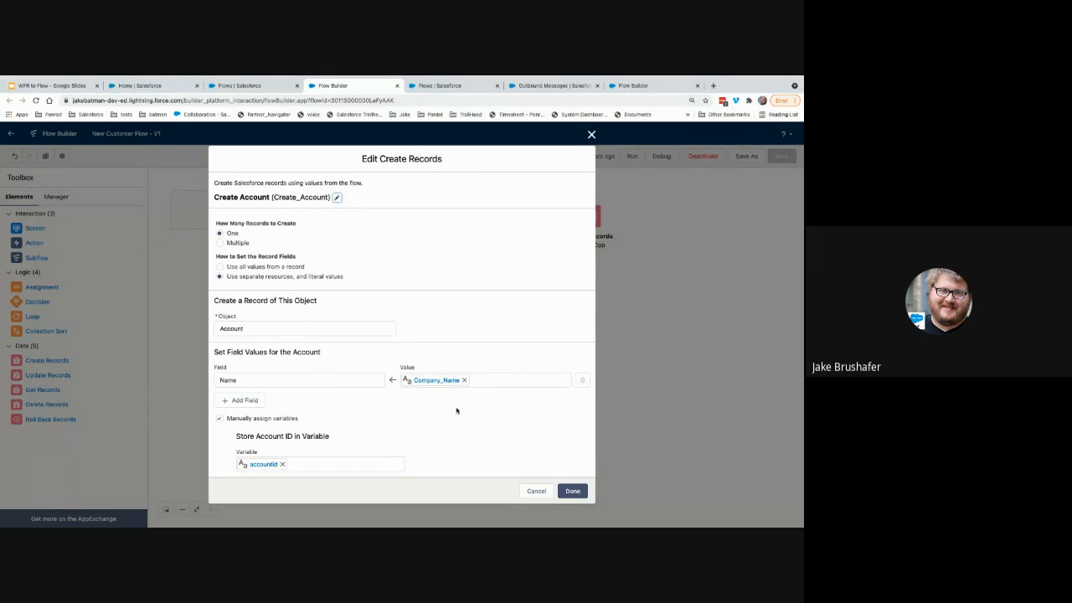
pyautogui.click(576, 486)
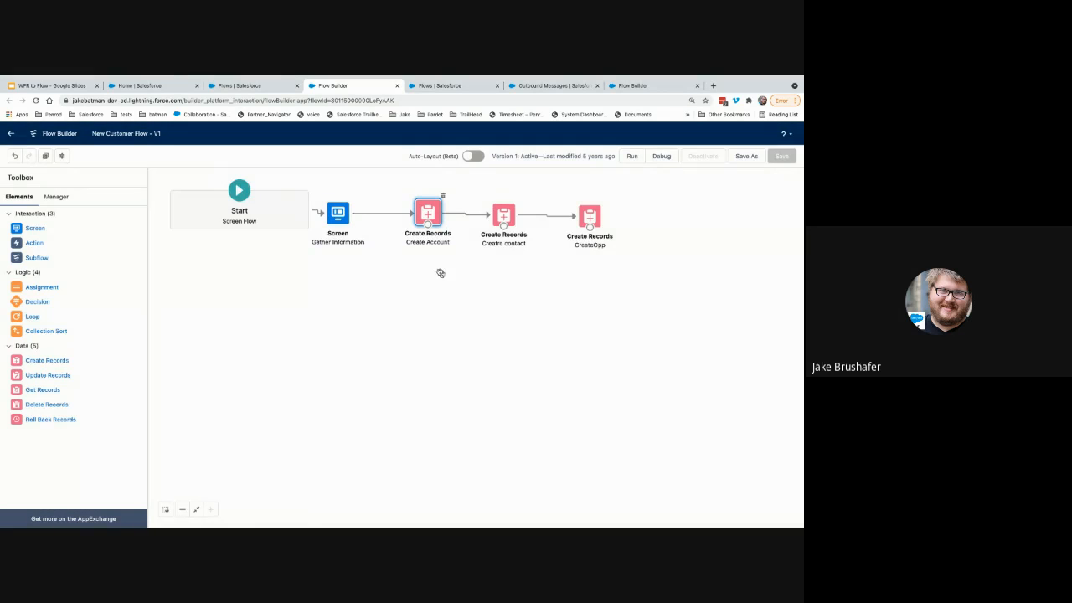
pyautogui.doubleClick(427, 212)
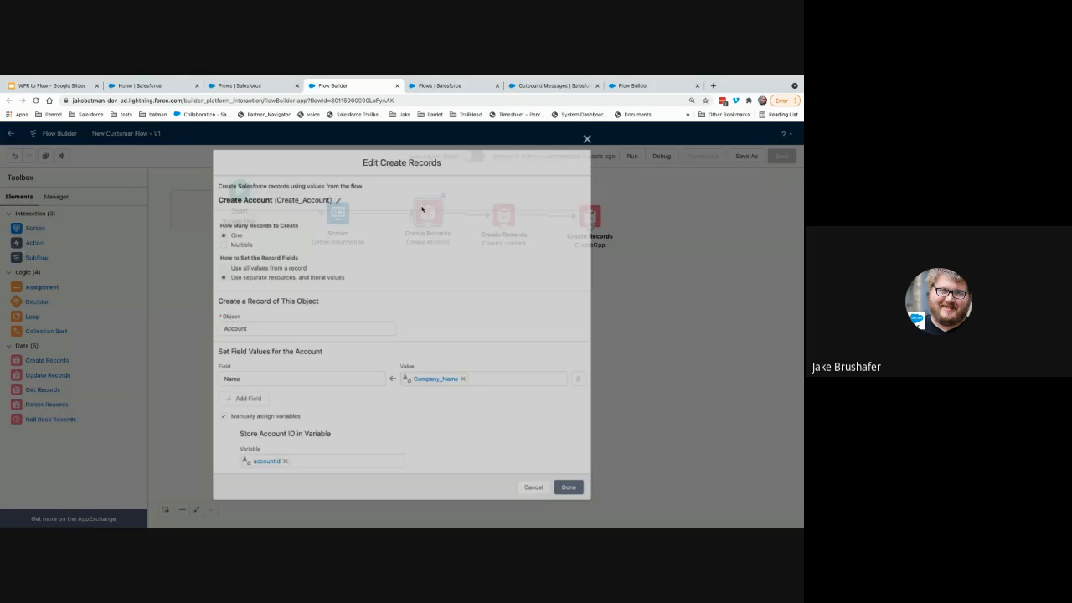
pyautogui.click(591, 134)
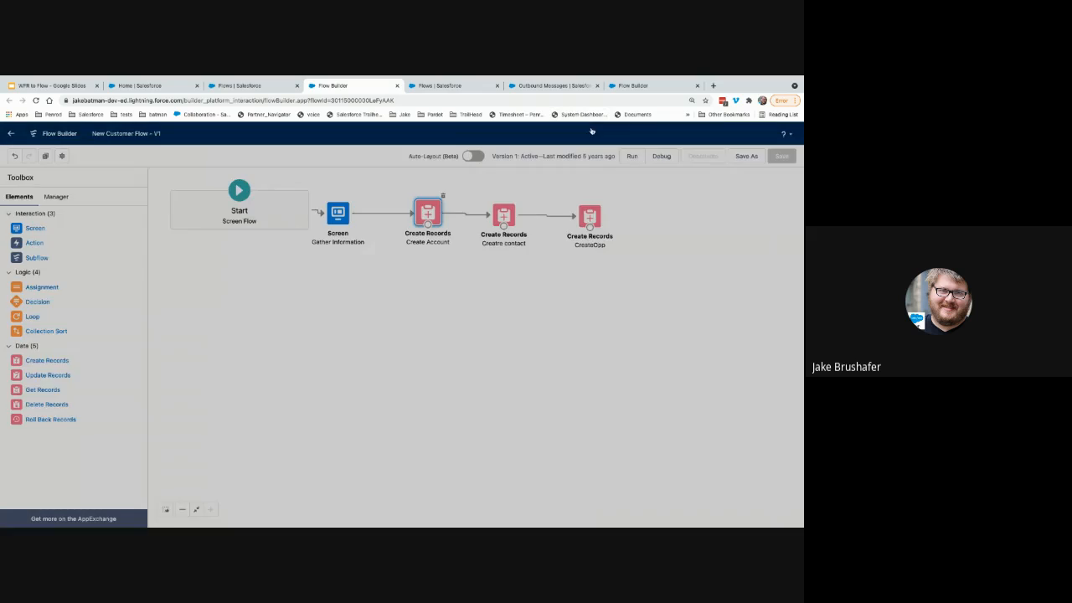